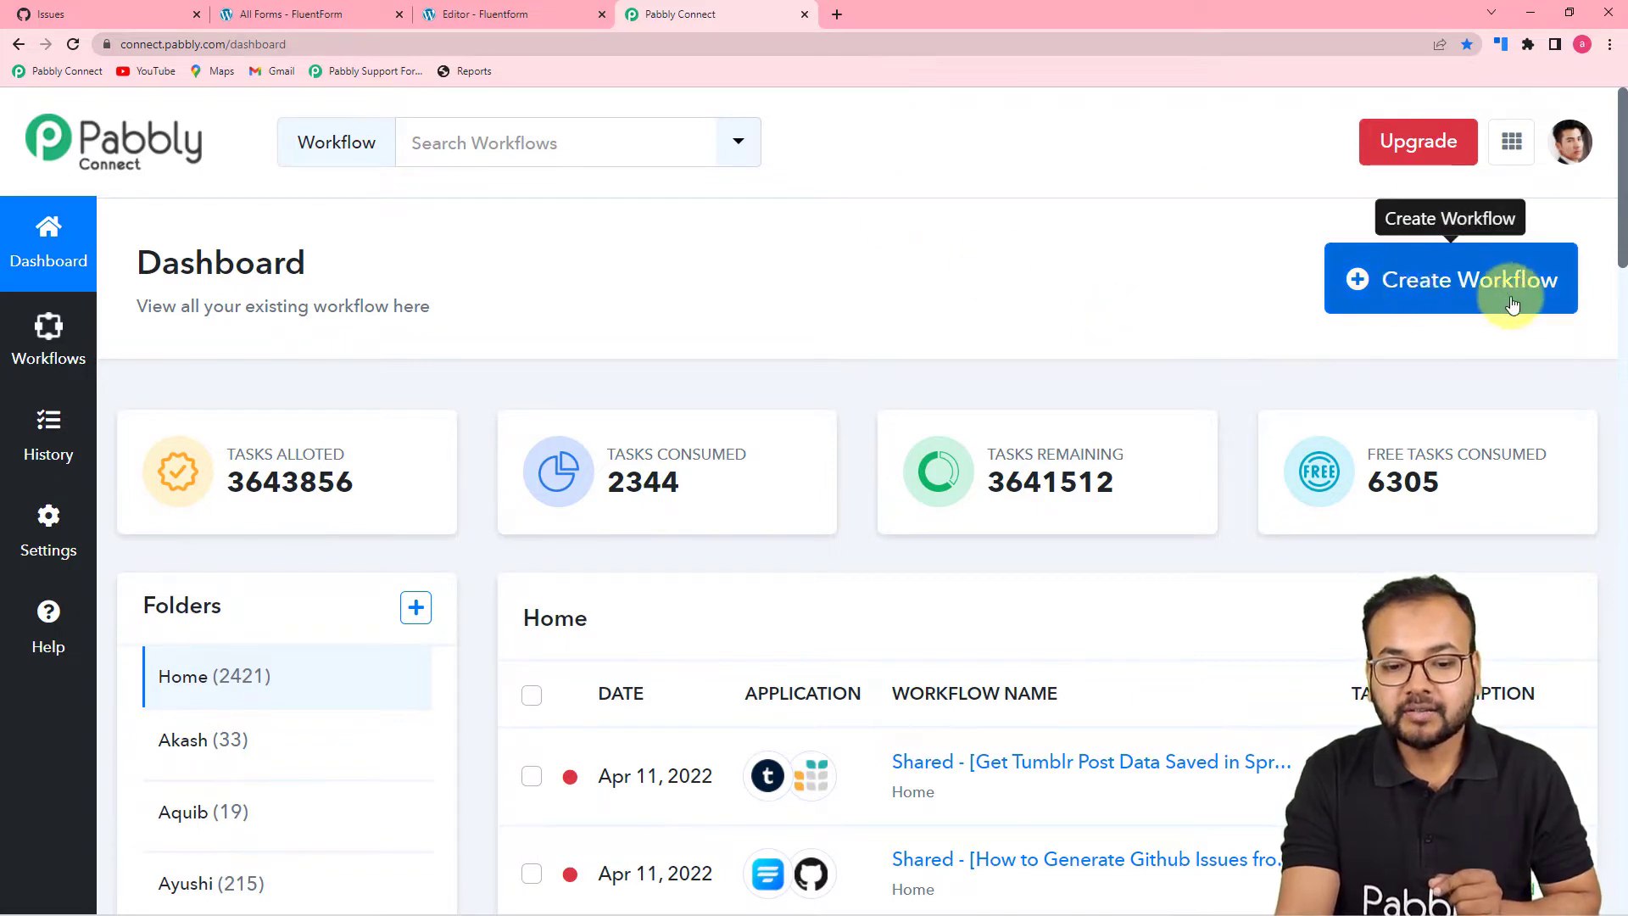
Create a new workflow named "Fluent Forms to GitHub Automation"
{"action": "left_click", "coordinate": [1450, 293]}
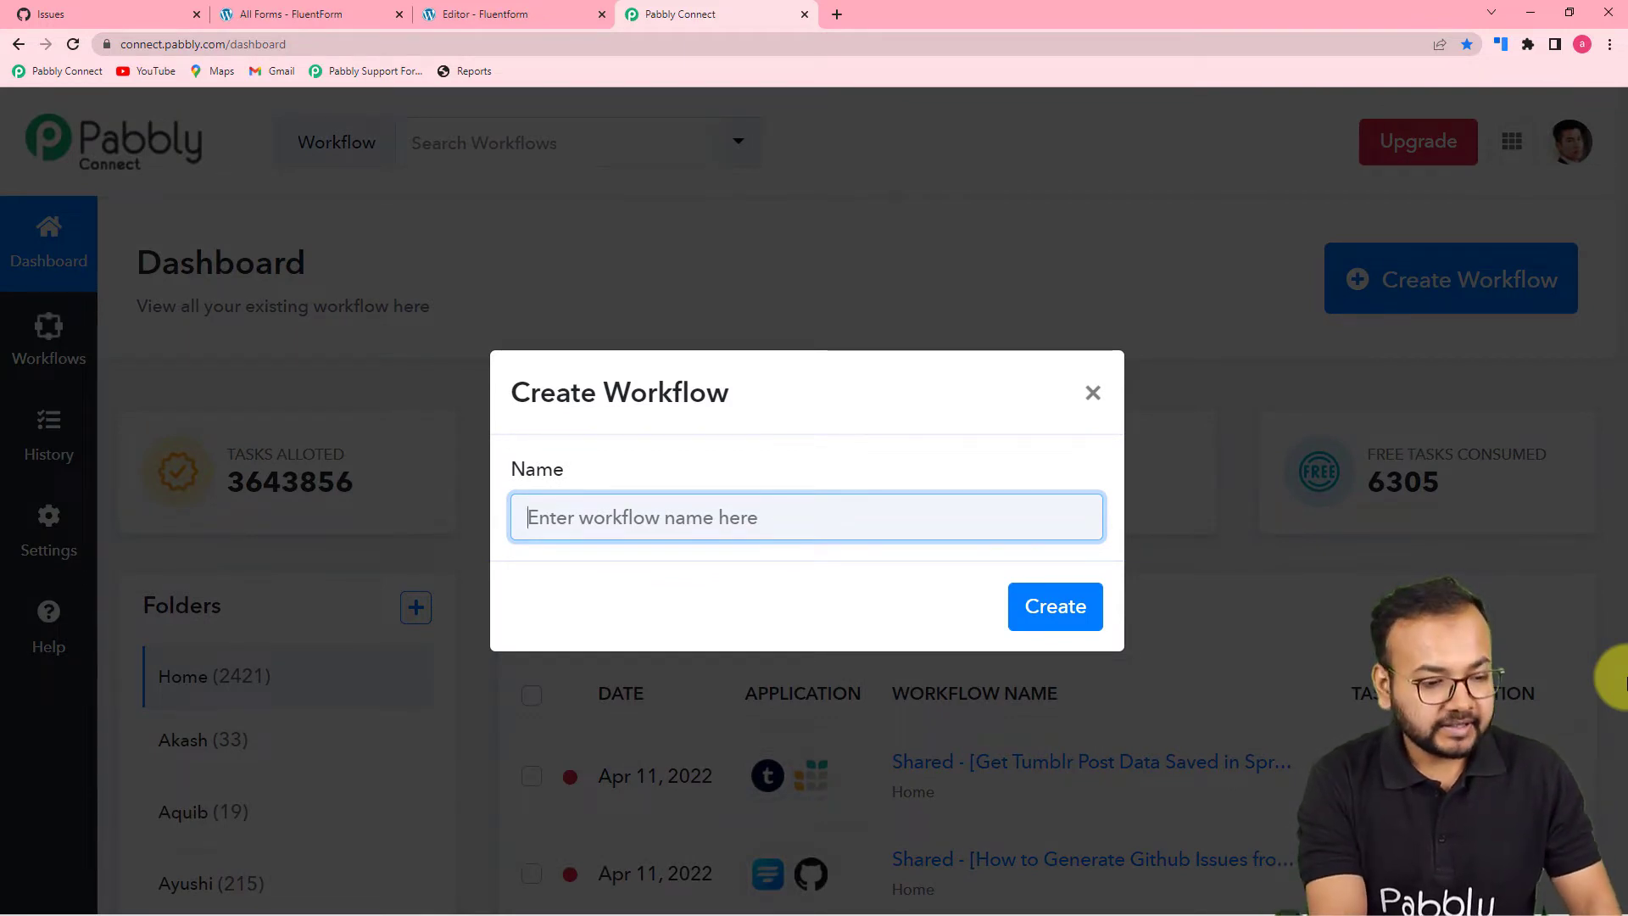
{"action": "type", "text": "Flue"}
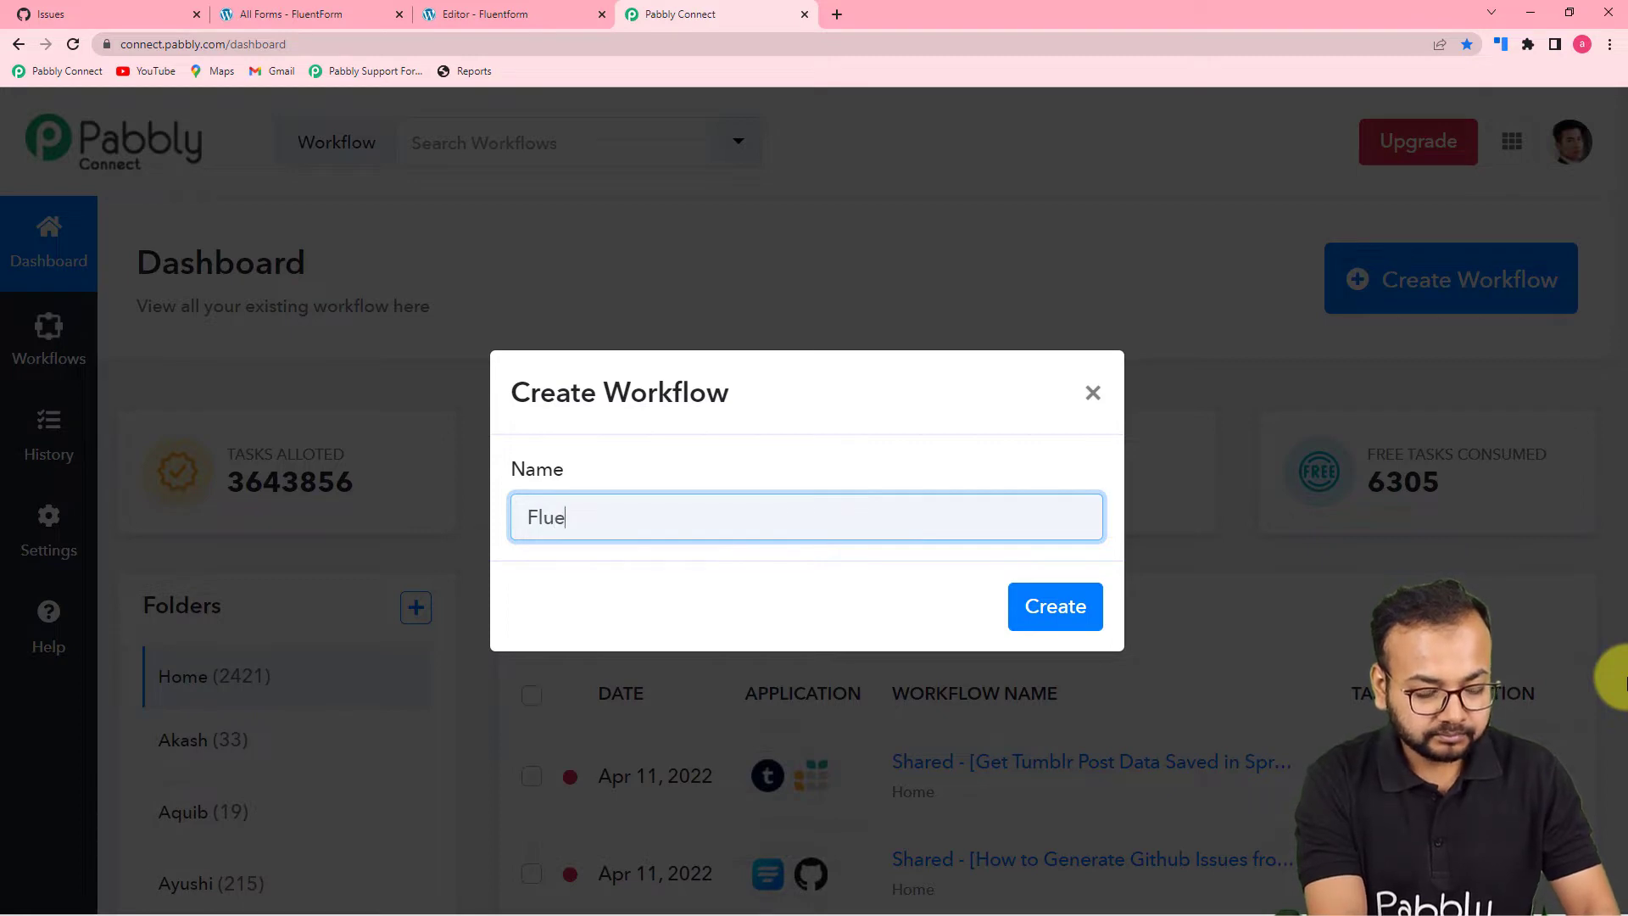
{"action": "type", "text": "nt Forms"}
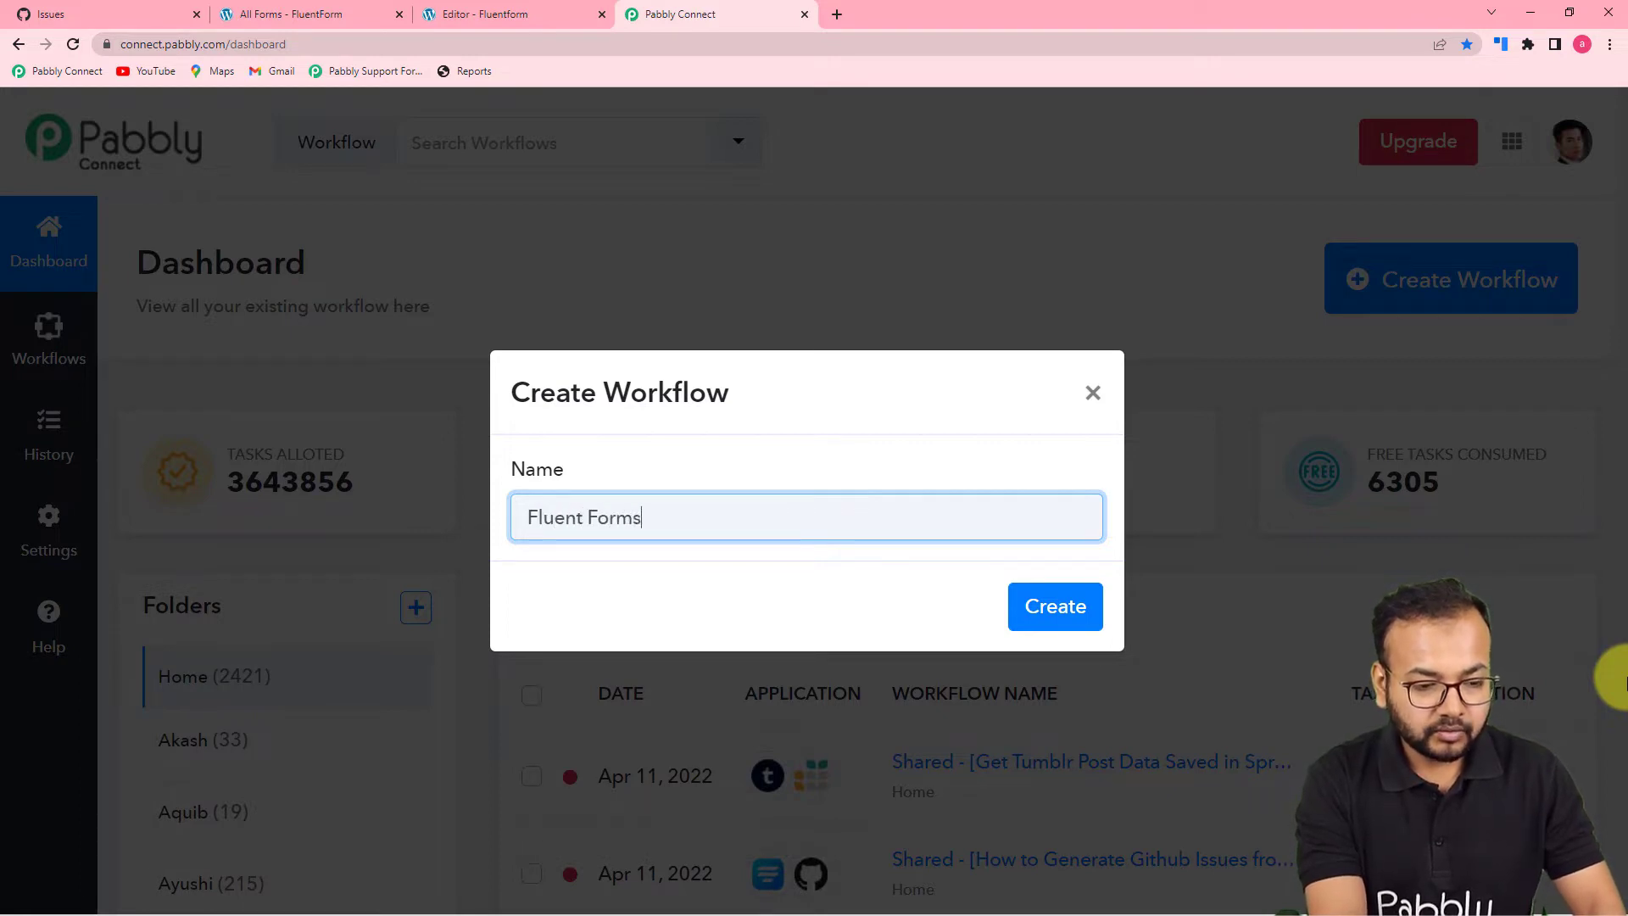
{"action": "type", "text": " to GitHub Au"}
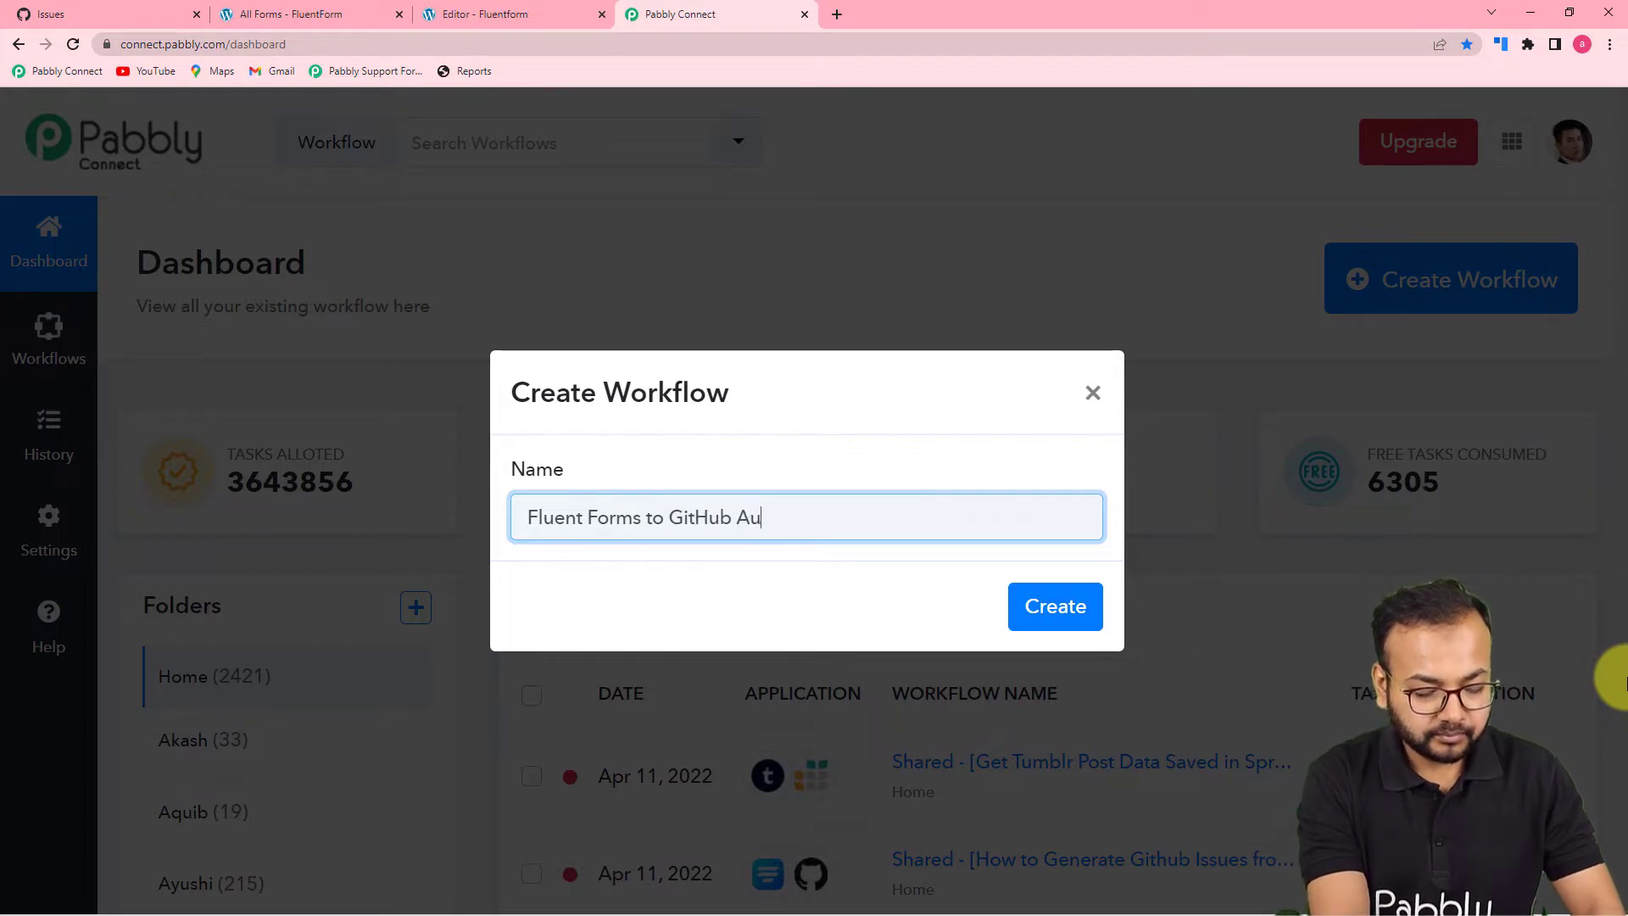
{"action": "type", "text": "tomation"}
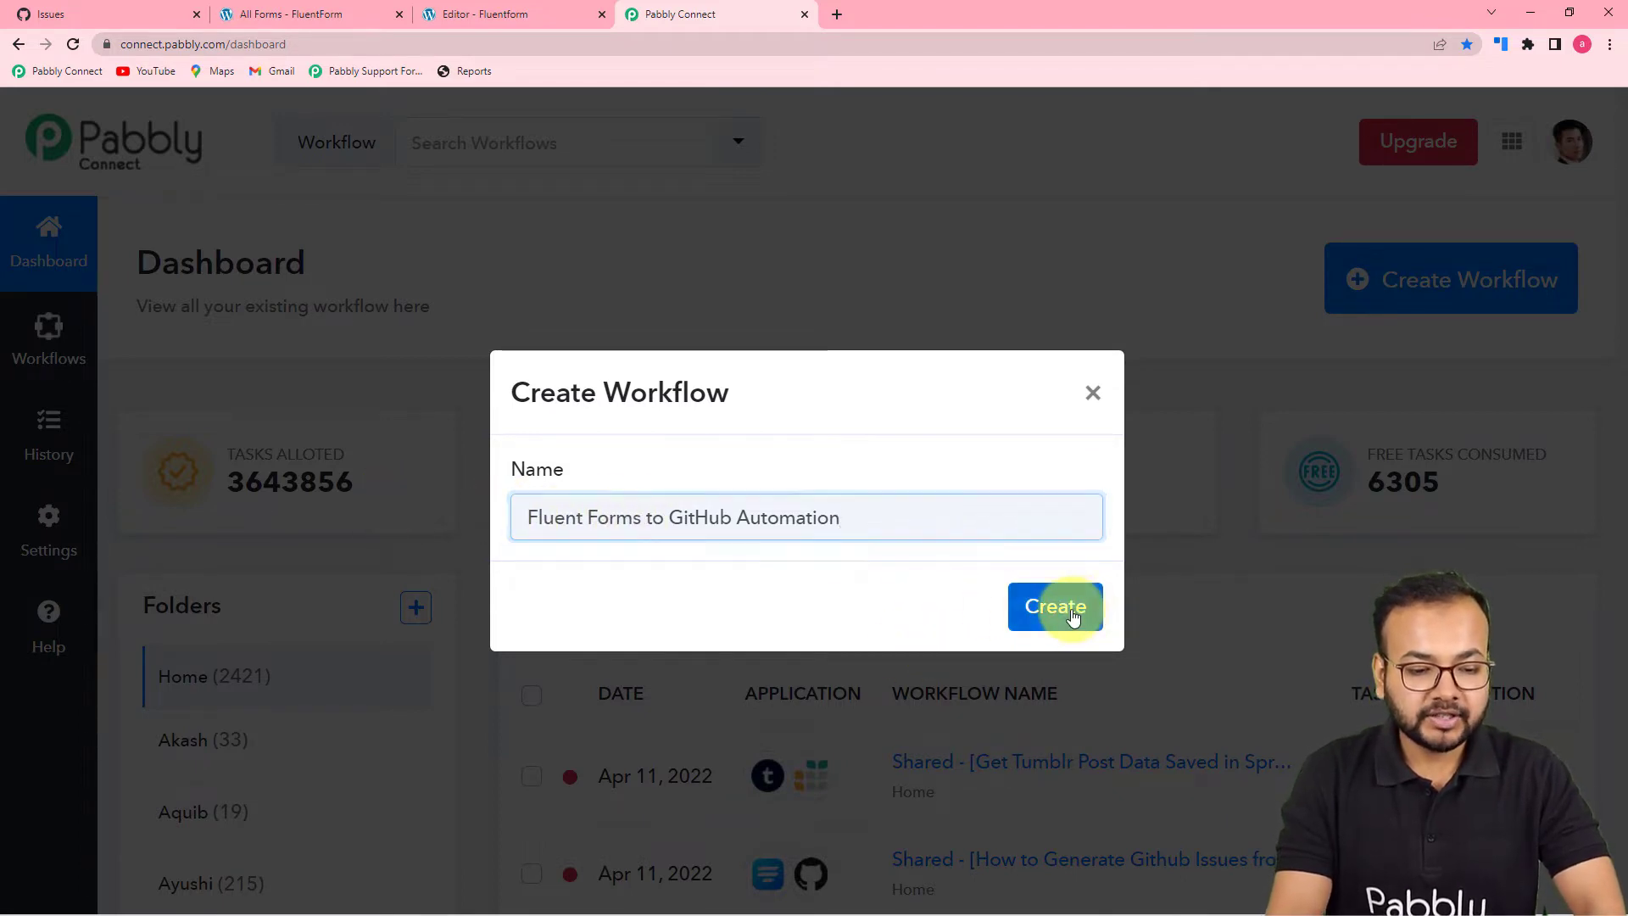
{"action": "left_click", "coordinate": [1073, 616]}
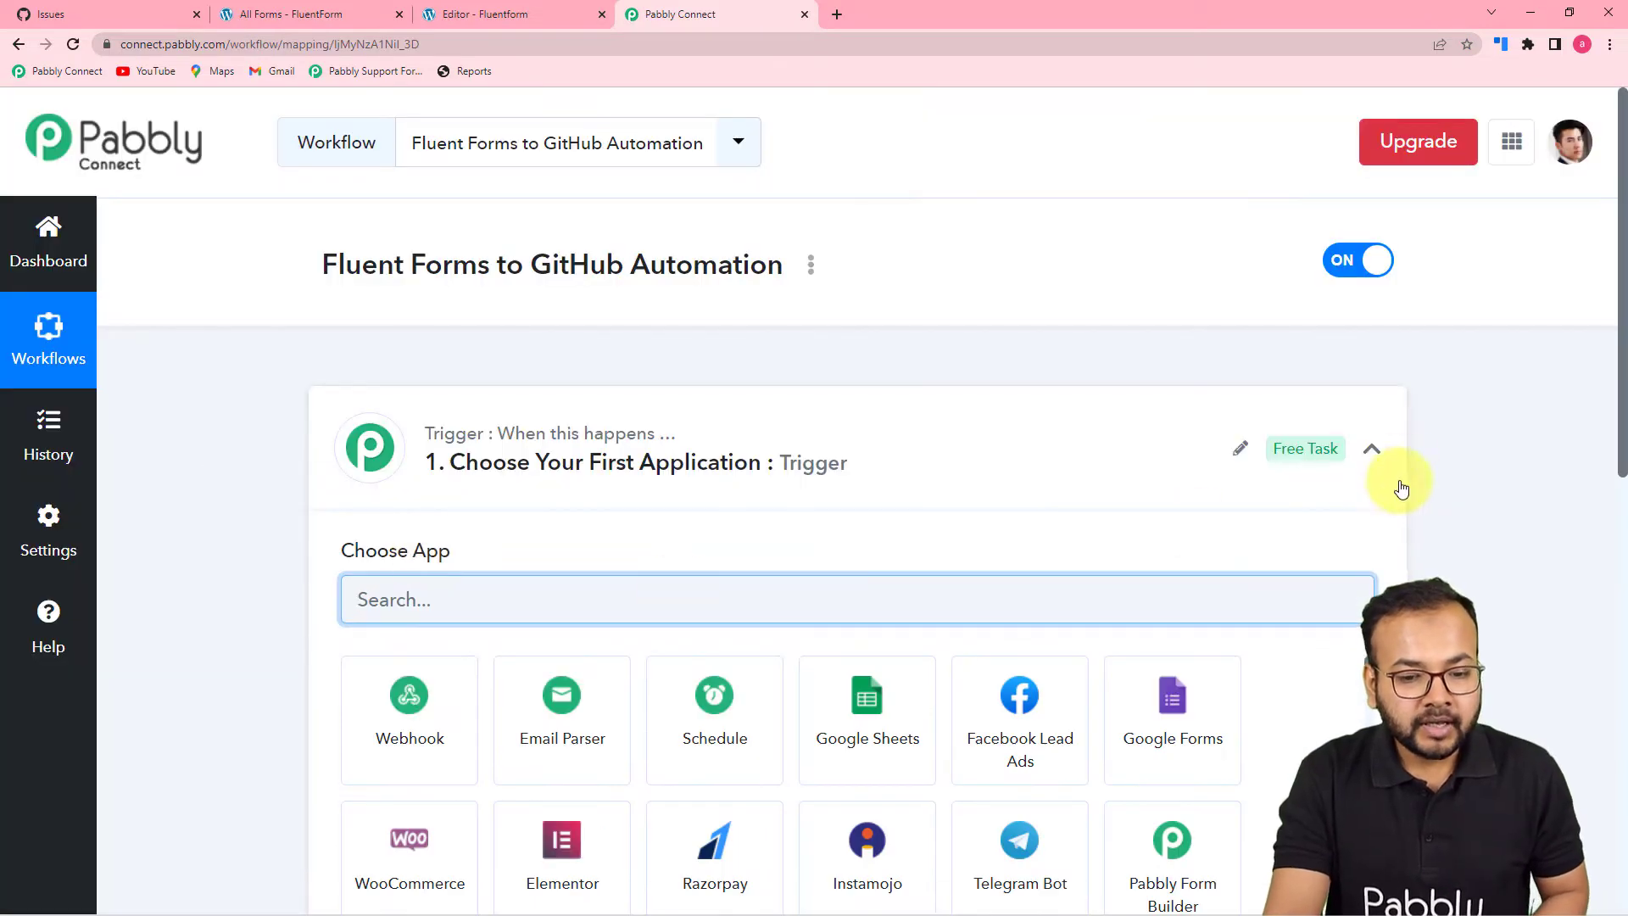
{"action": "left_click", "coordinate": [1372, 449]}
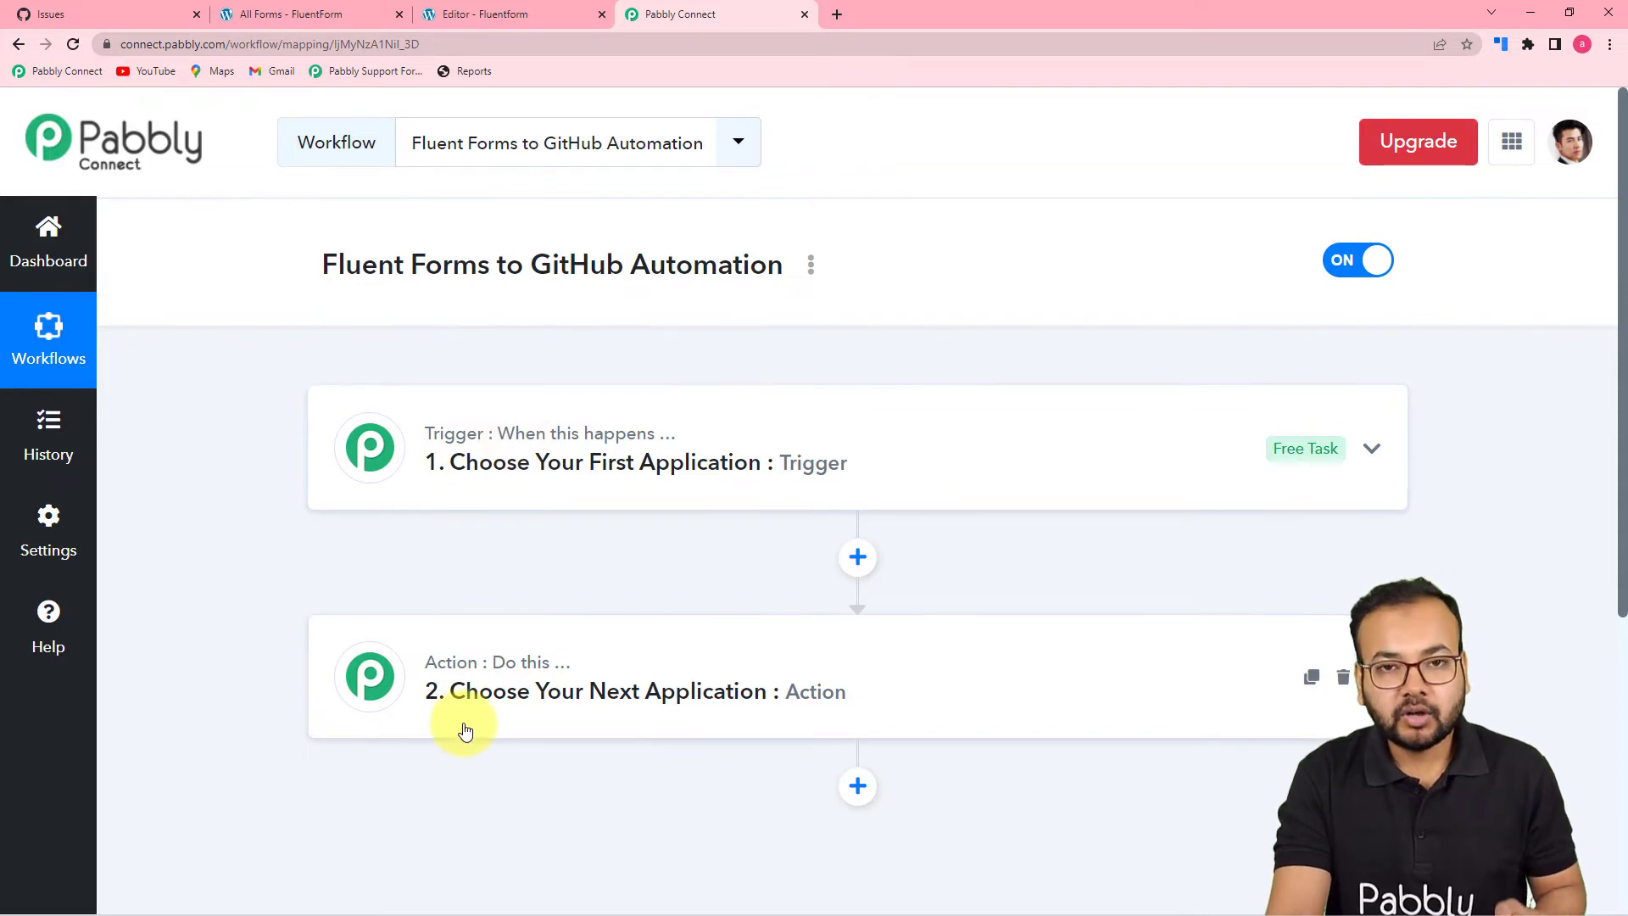
{"action": "mouse_move", "coordinate": [462, 673]}
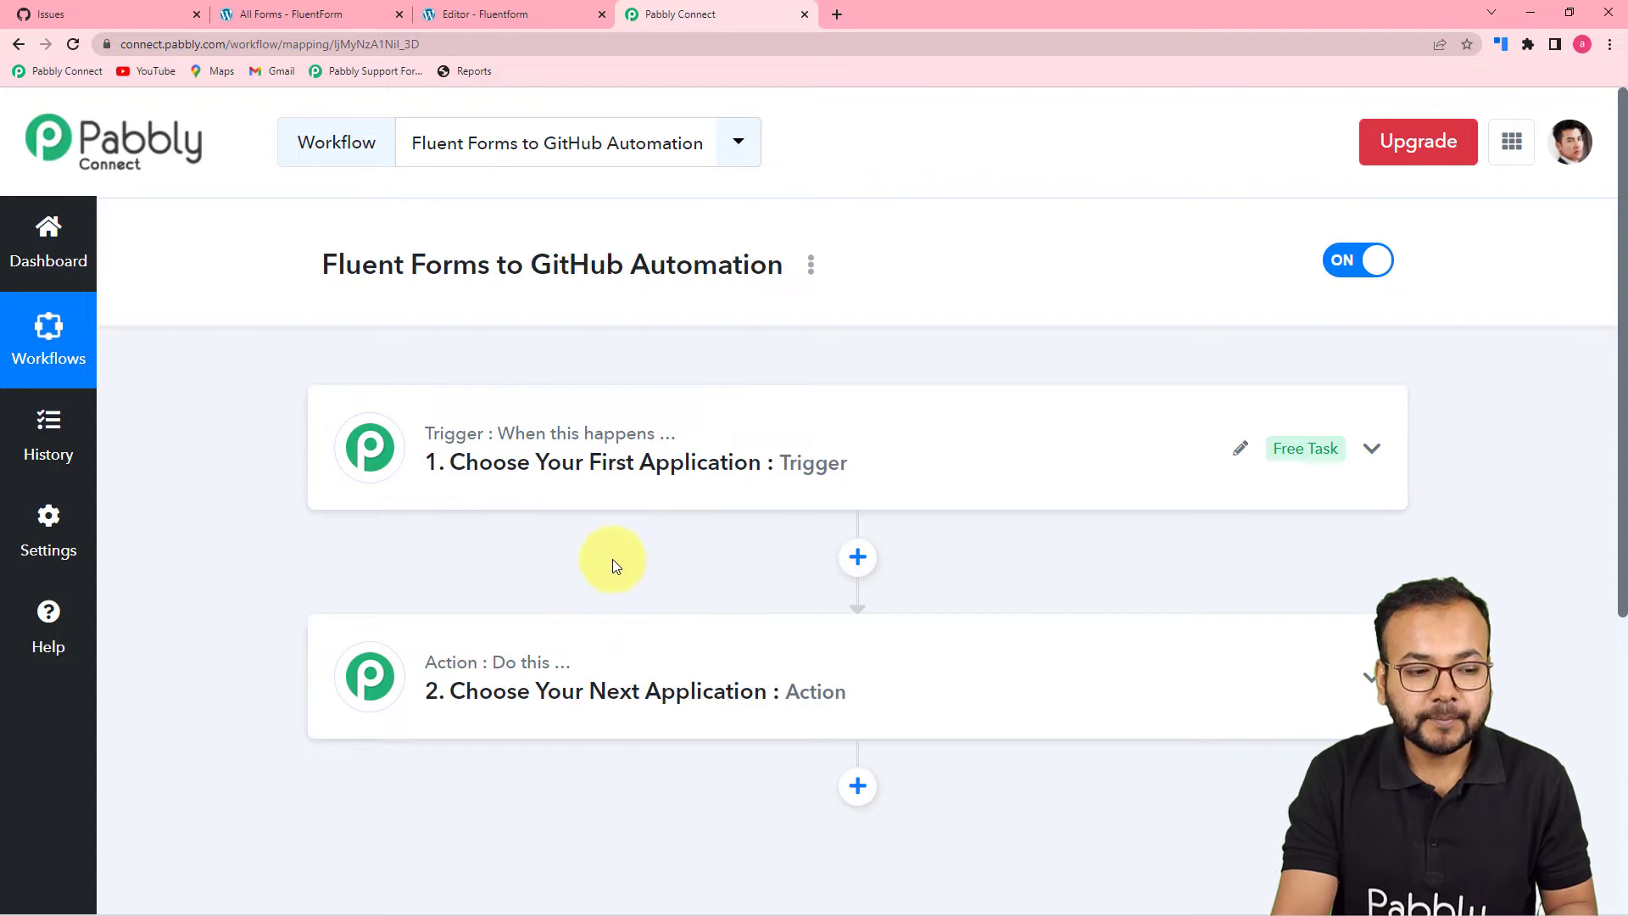
{"action": "left_click", "coordinate": [598, 467]}
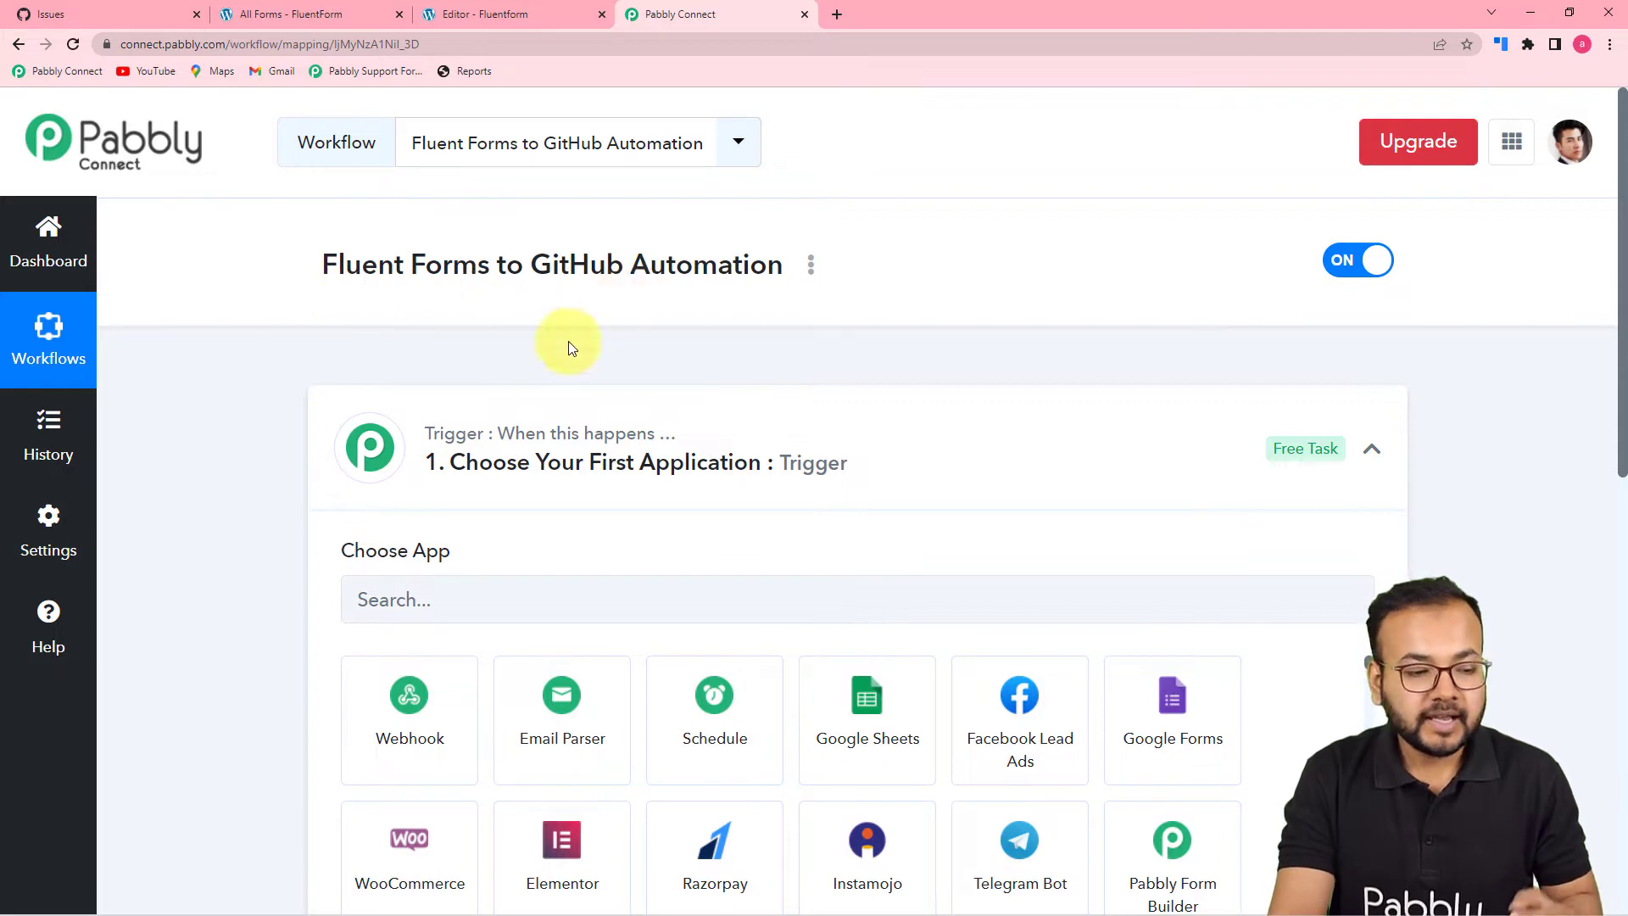
{"action": "scroll", "coordinate": [322, 492], "scroll_direction": "down", "scroll_amount": 8}
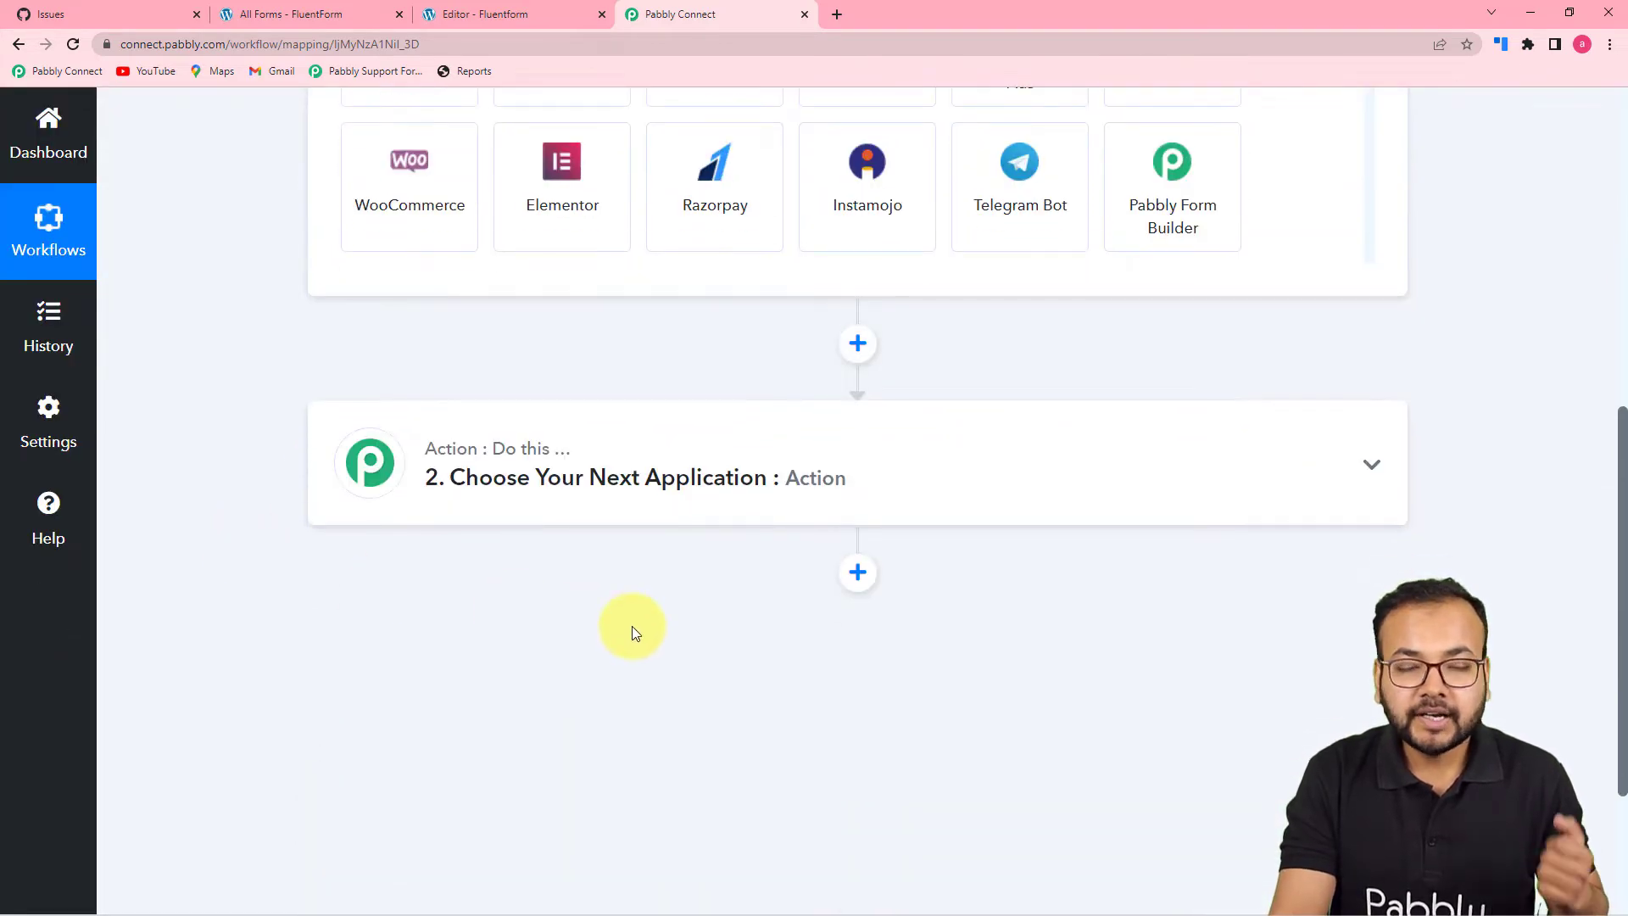
{"action": "scroll", "coordinate": [632, 626], "scroll_direction": "up", "scroll_amount": 3}
{"action": "scroll", "coordinate": [628, 645], "scroll_direction": "up", "scroll_amount": 3}
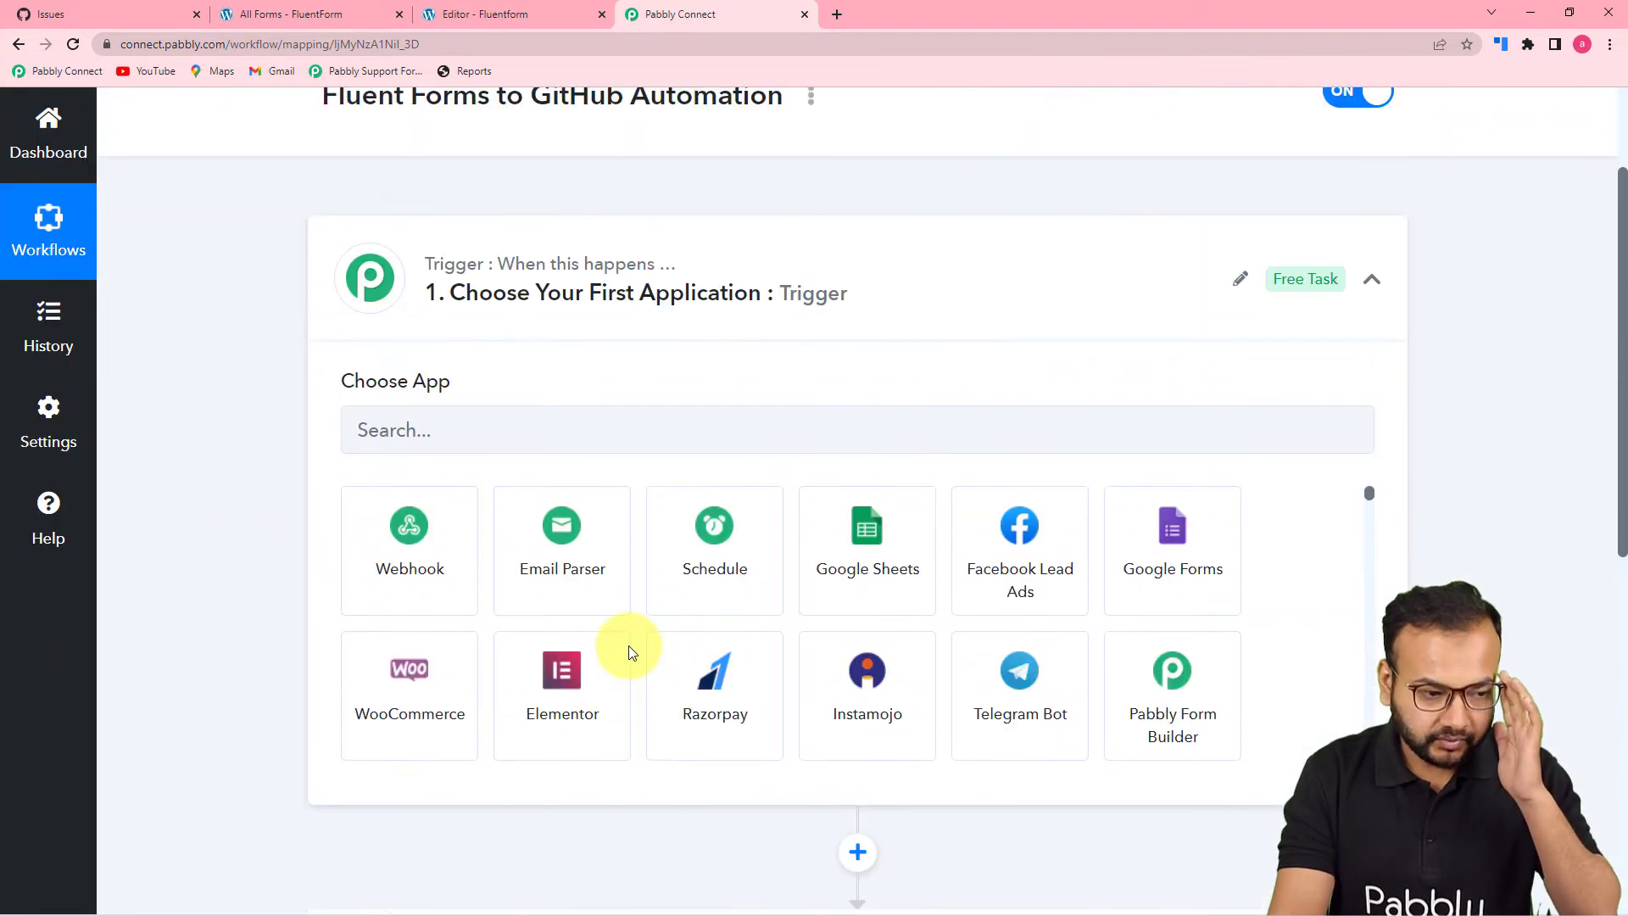
Set Fluent Forms as the workflow's trigger app with New Form Submission as the trigger event
{"action": "left_click", "coordinate": [437, 430]}
{"action": "type", "text": "fl"}
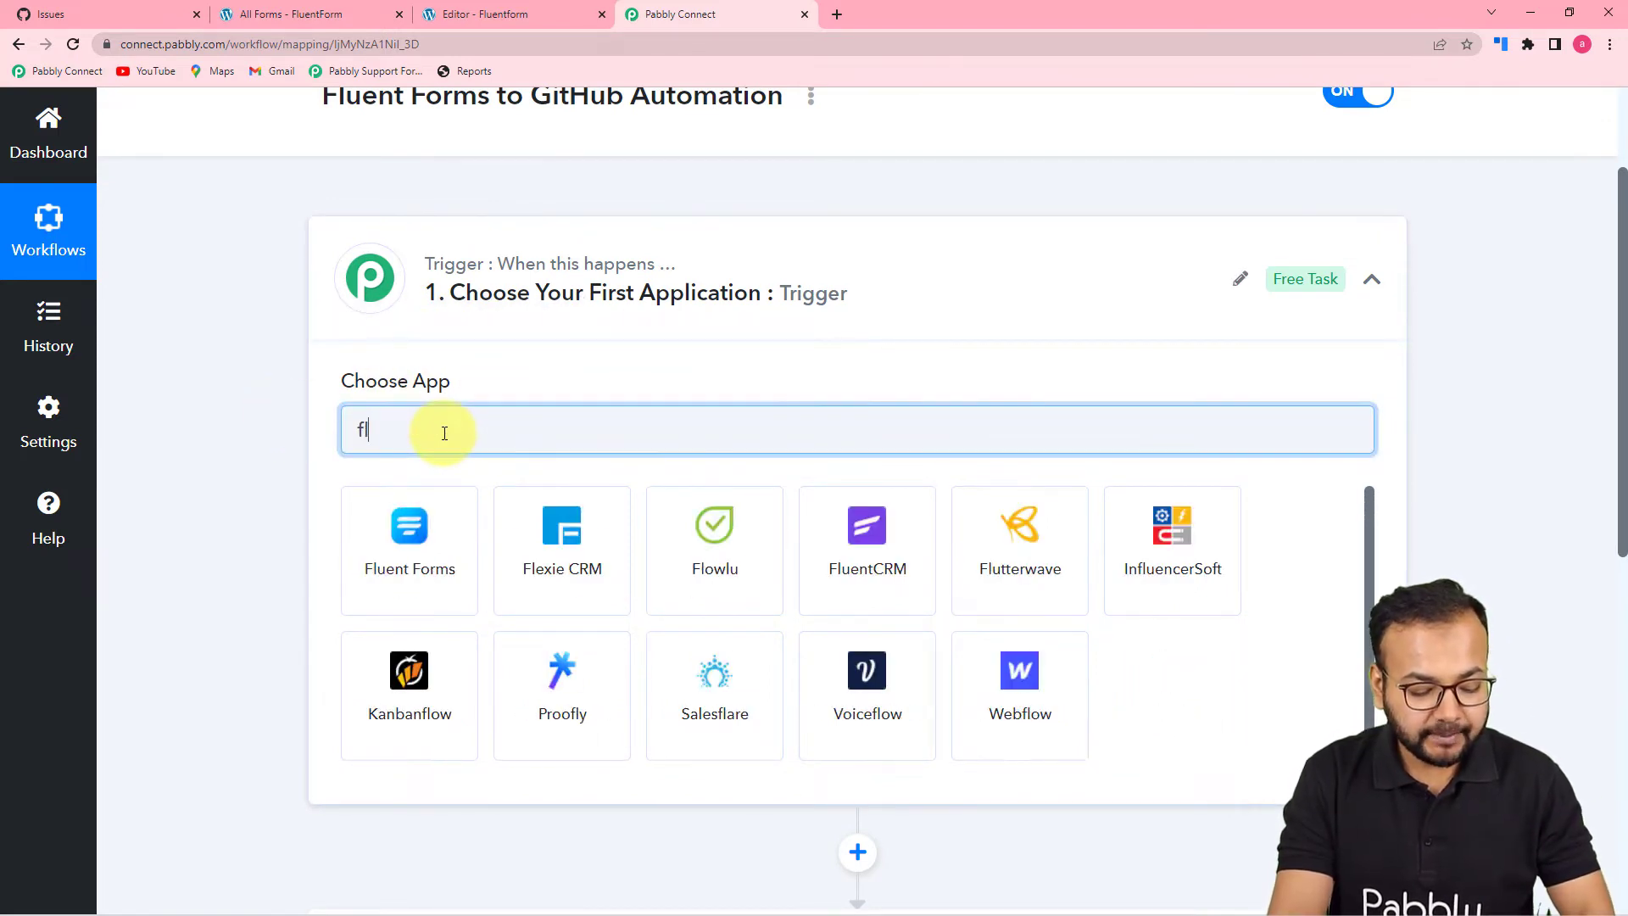
{"action": "type", "text": "u"}
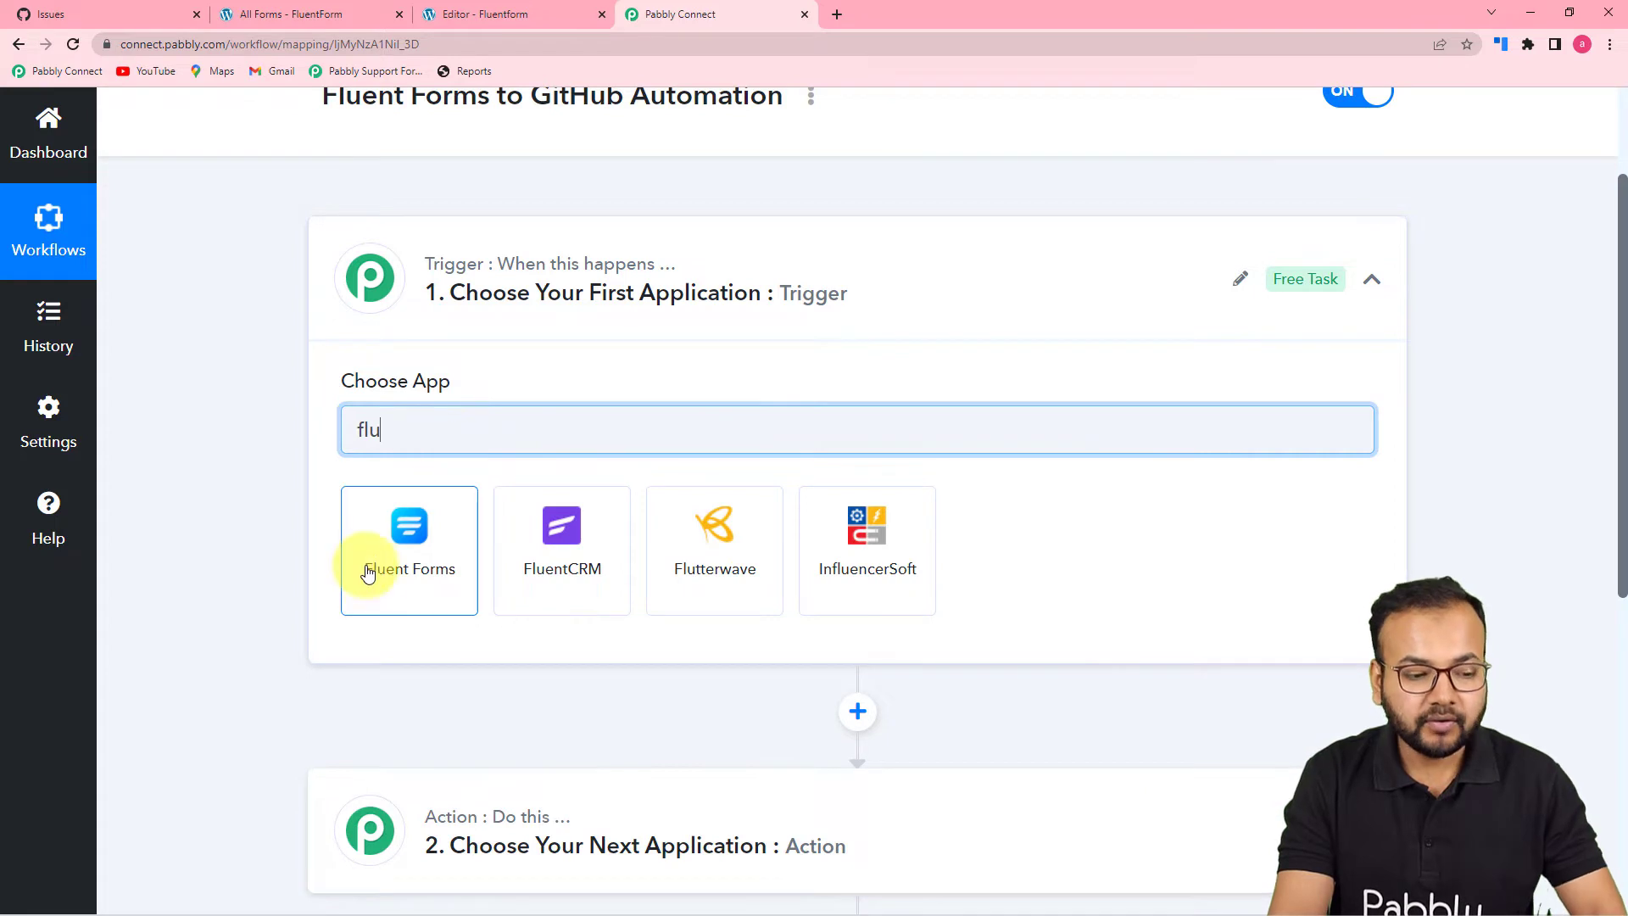
{"action": "left_click", "coordinate": [415, 573]}
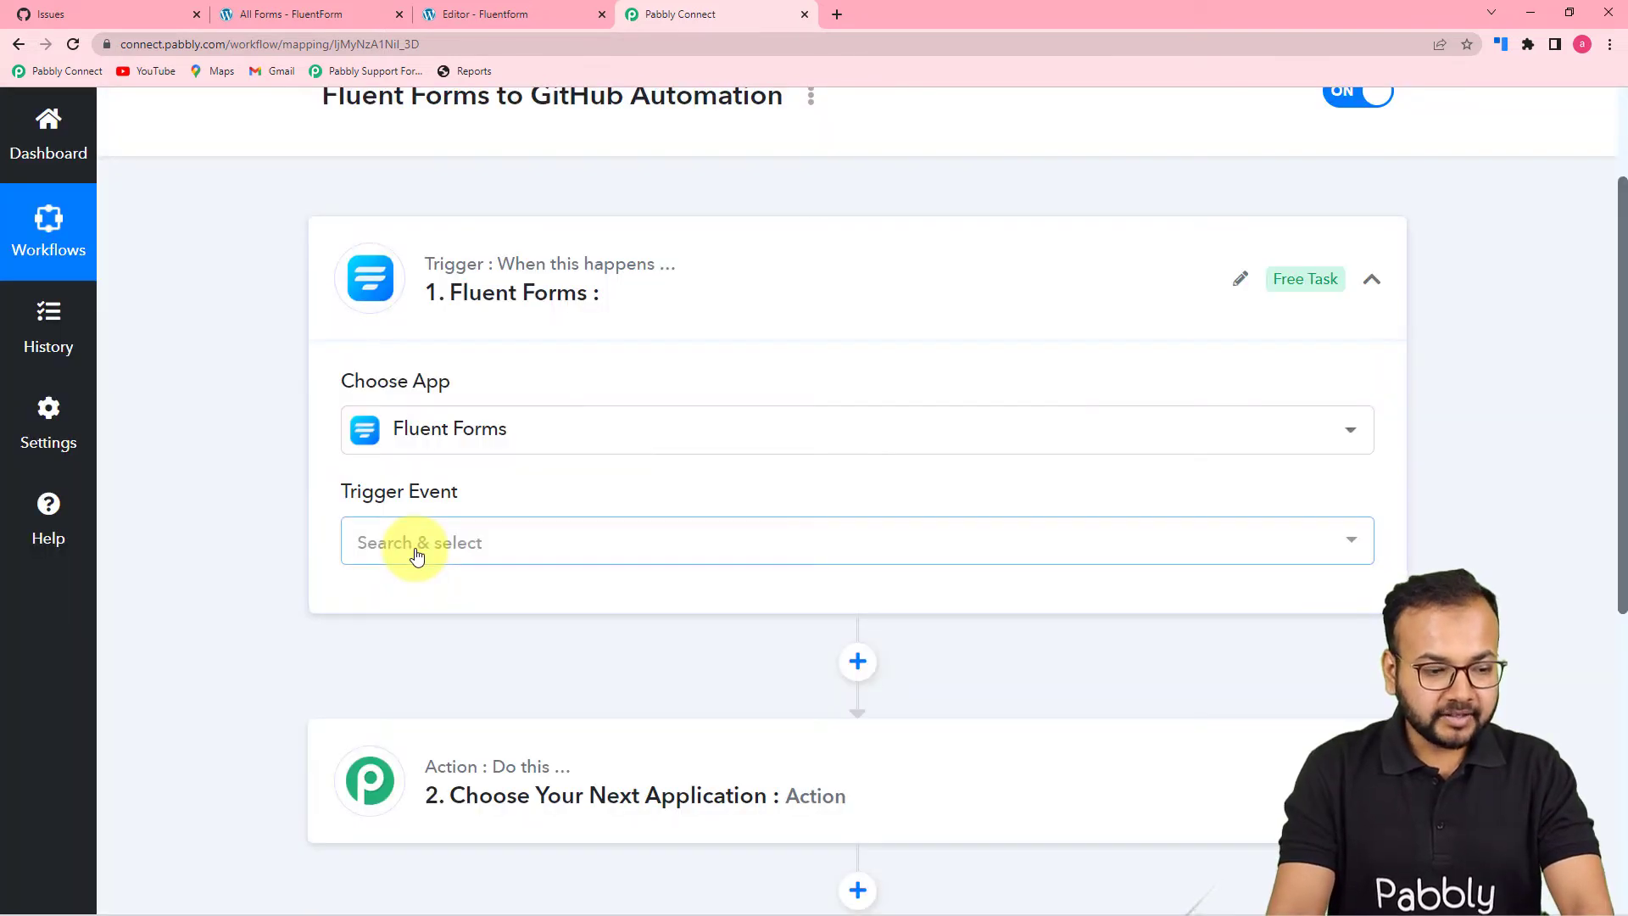
{"action": "left_click", "coordinate": [418, 543]}
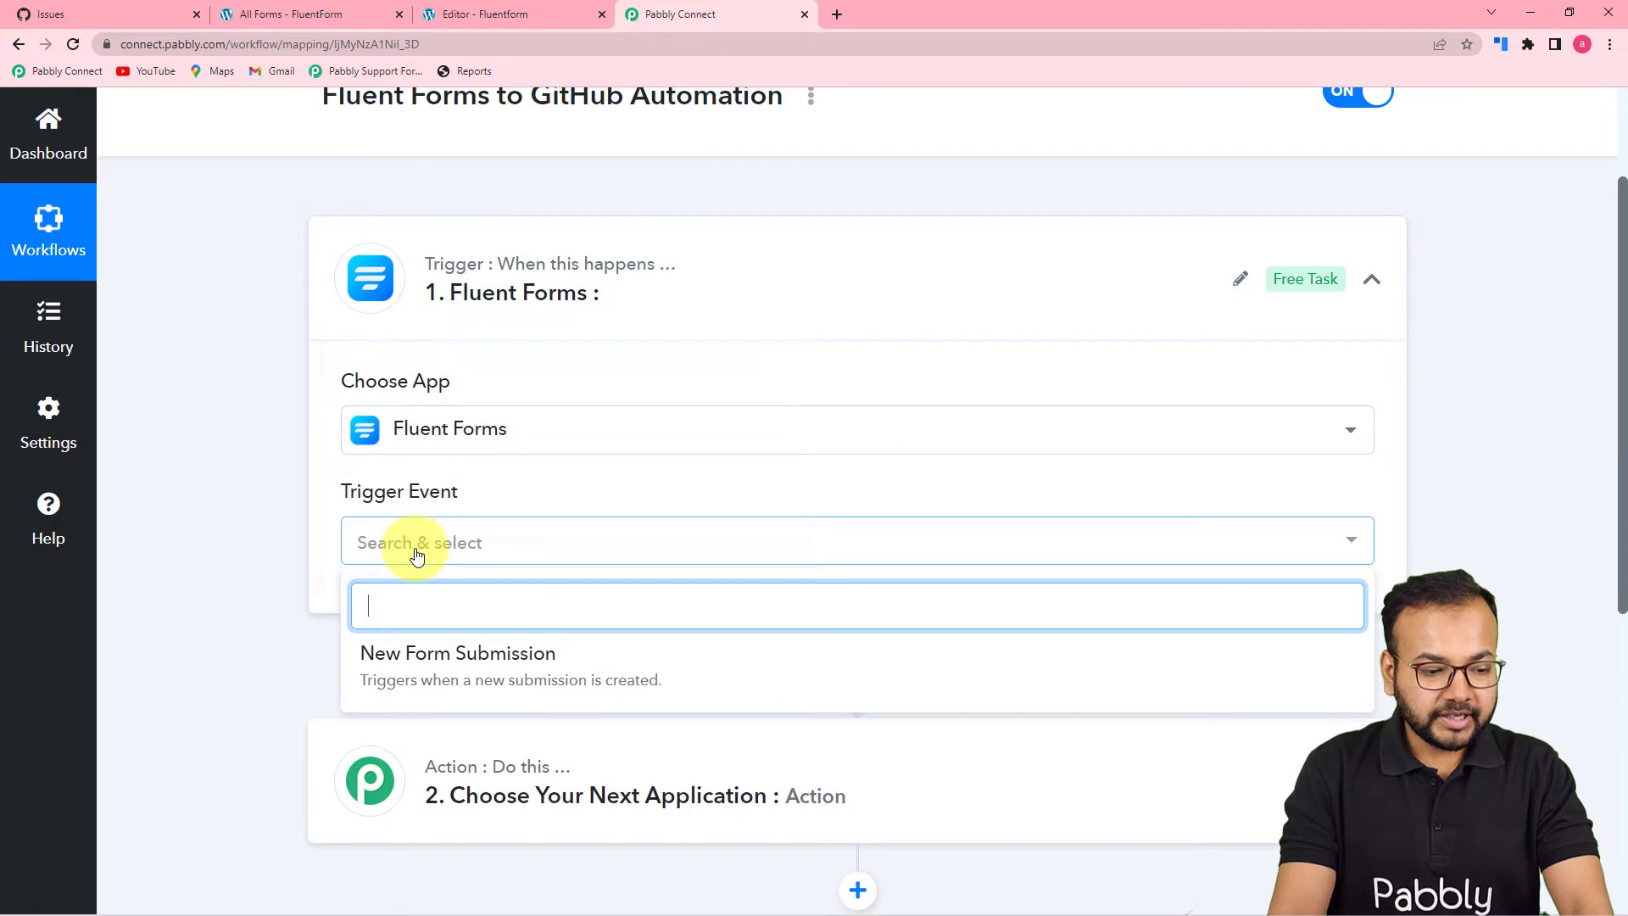
{"action": "left_click", "coordinate": [508, 667]}
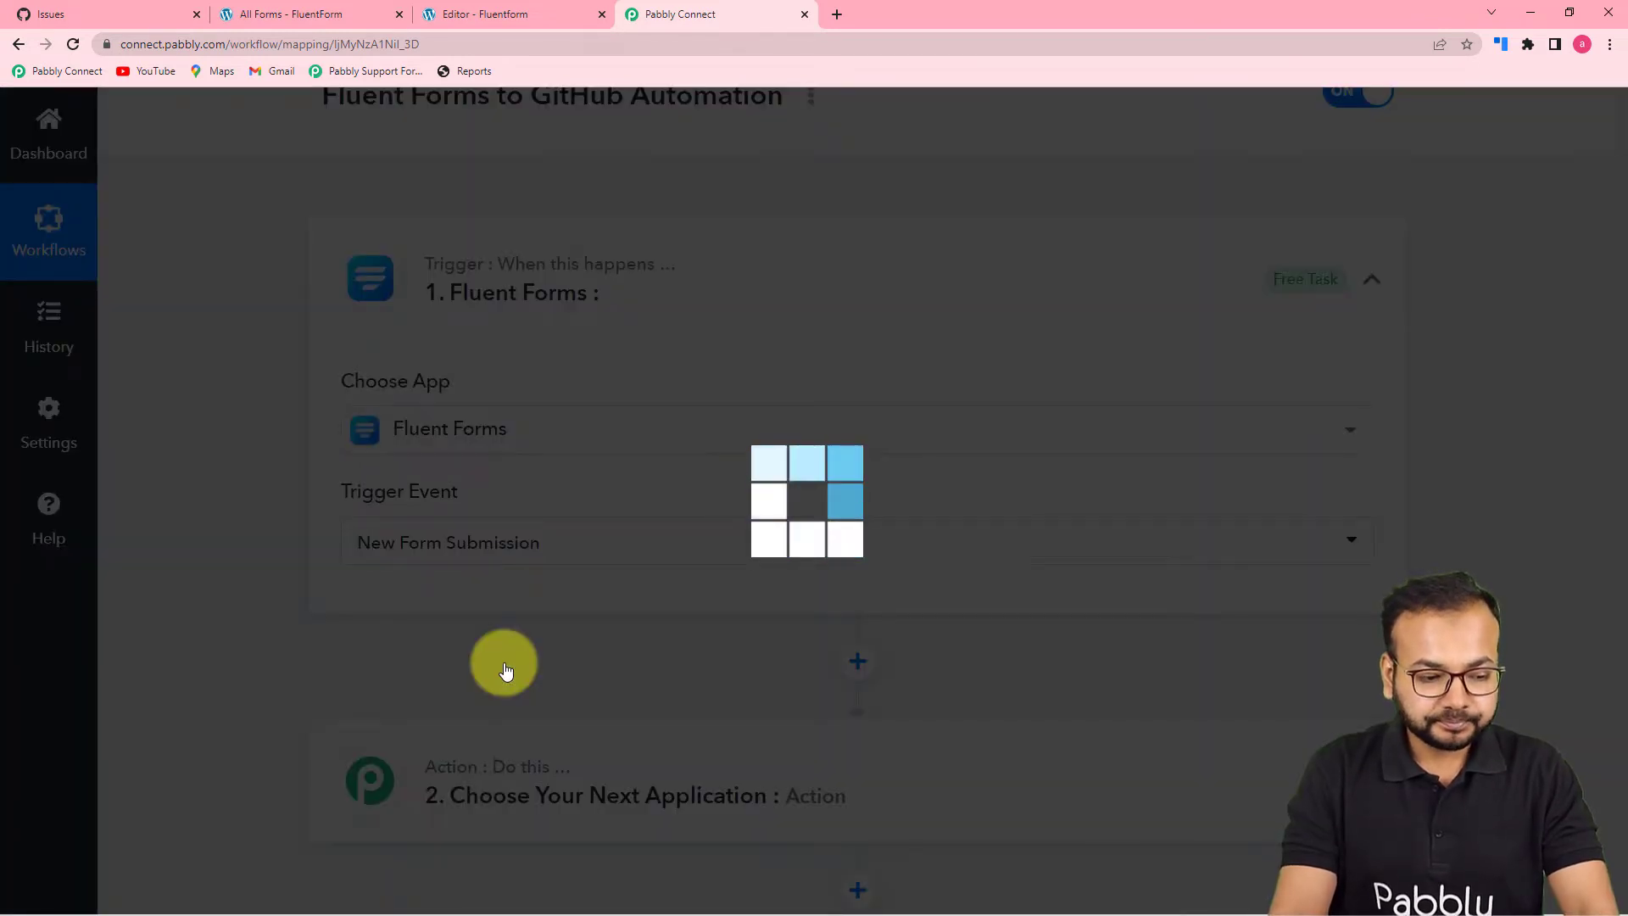
{"action": "scroll", "coordinate": [506, 670], "scroll_direction": "down", "scroll_amount": 3}
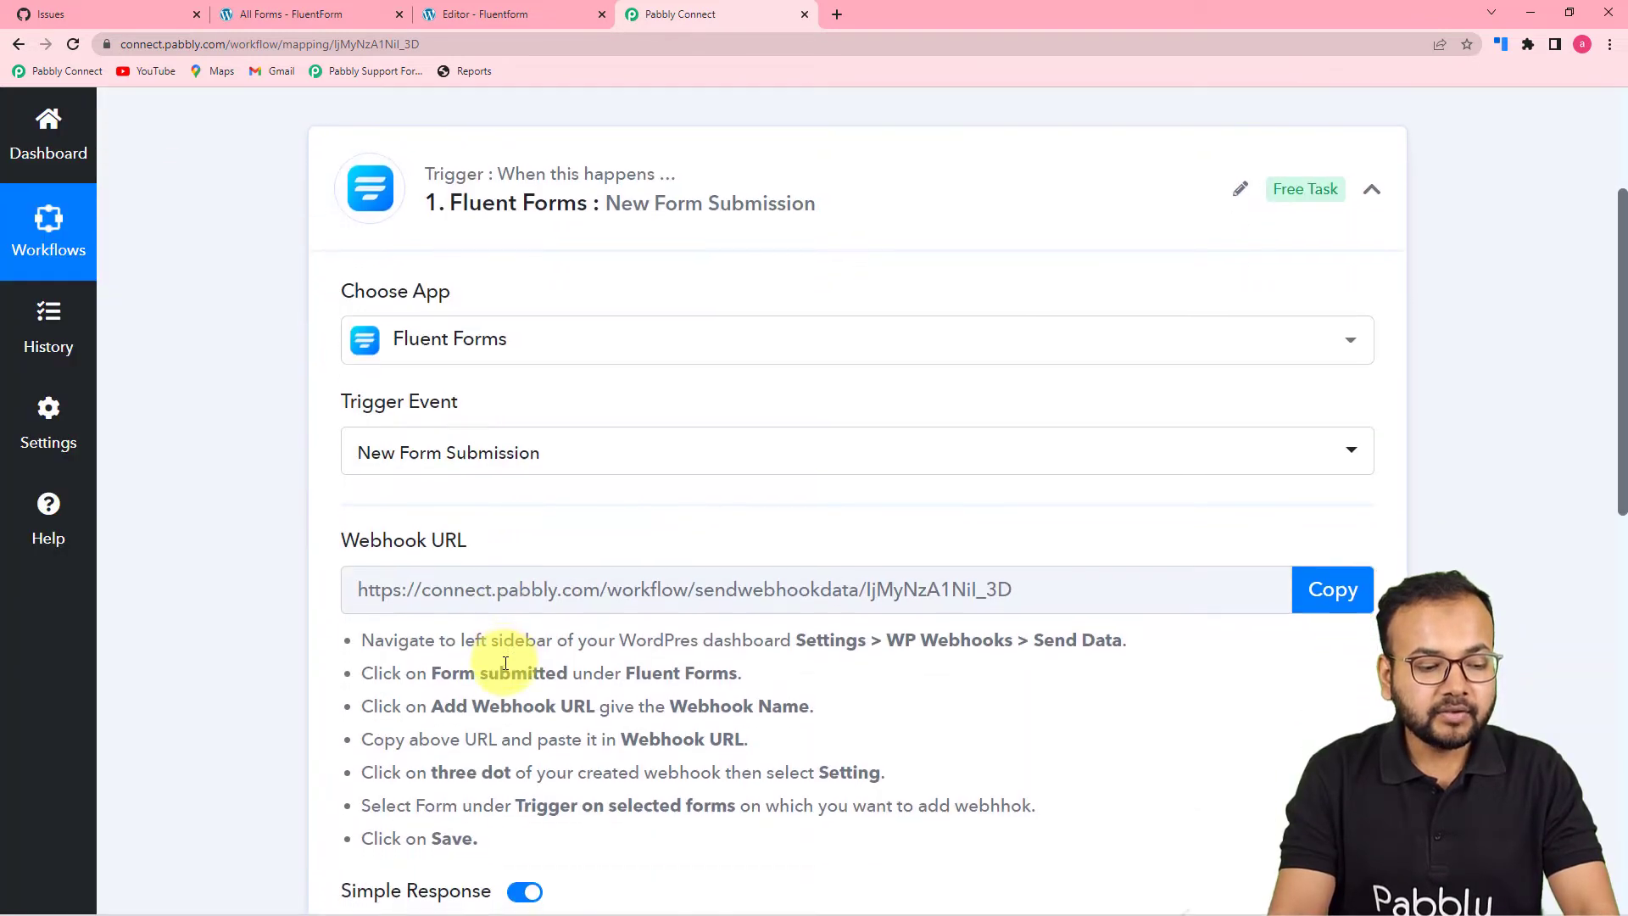
{"action": "mouse_move", "coordinate": [424, 373]}
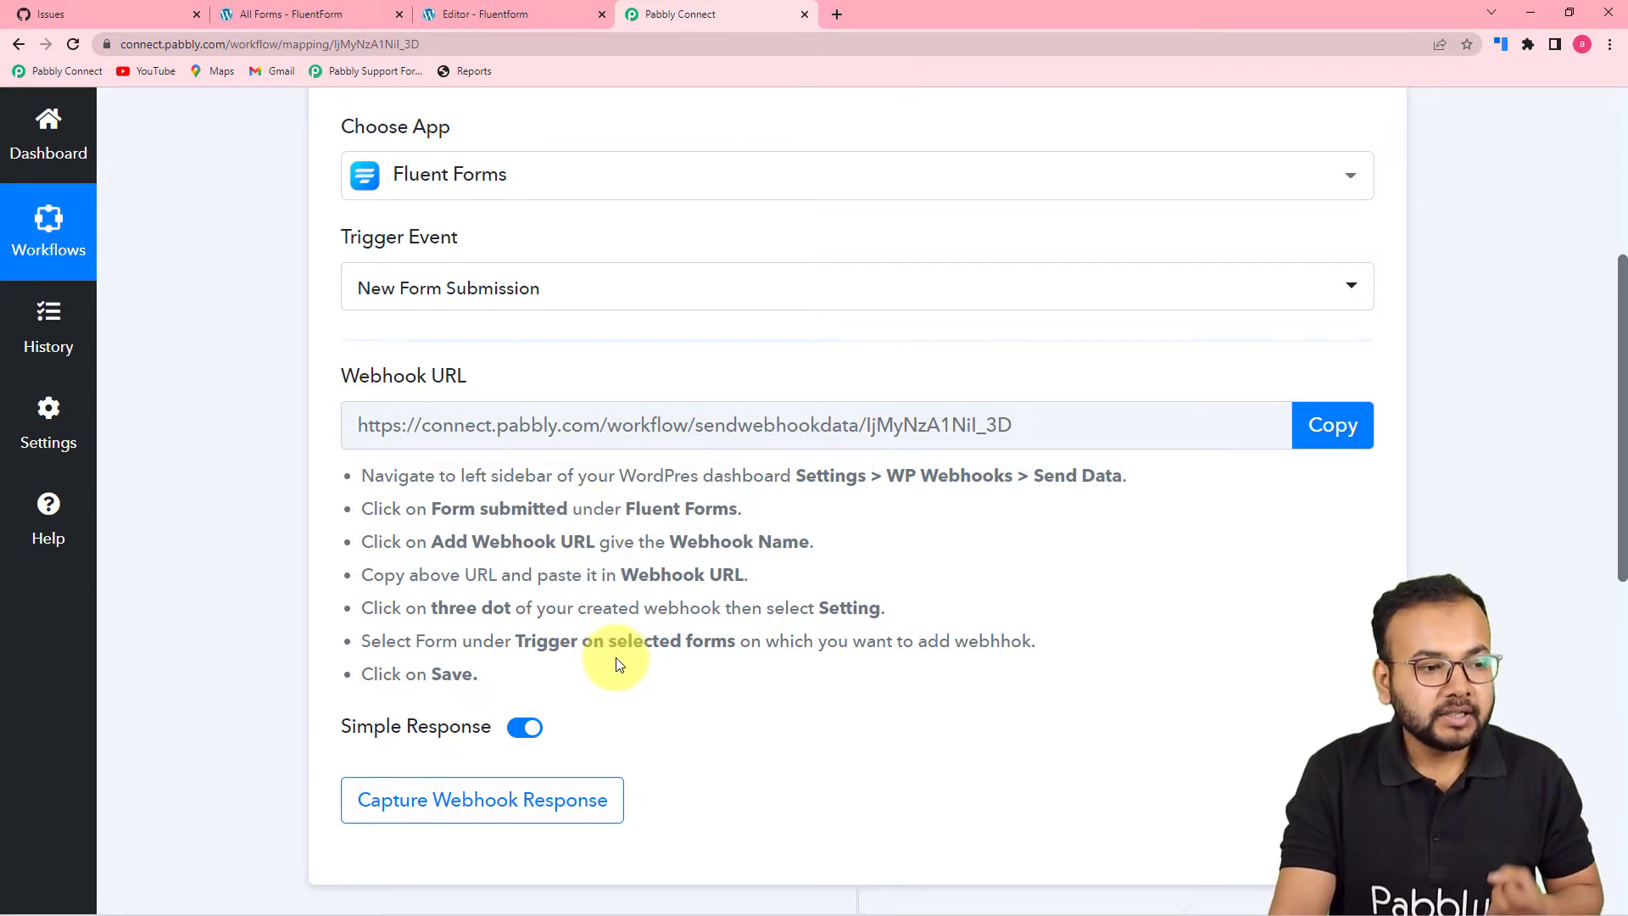
Switch to the Fluent Forms list in WordPress and copy the shortcode of the Report Issue form
{"action": "left_click", "coordinate": [278, 22]}
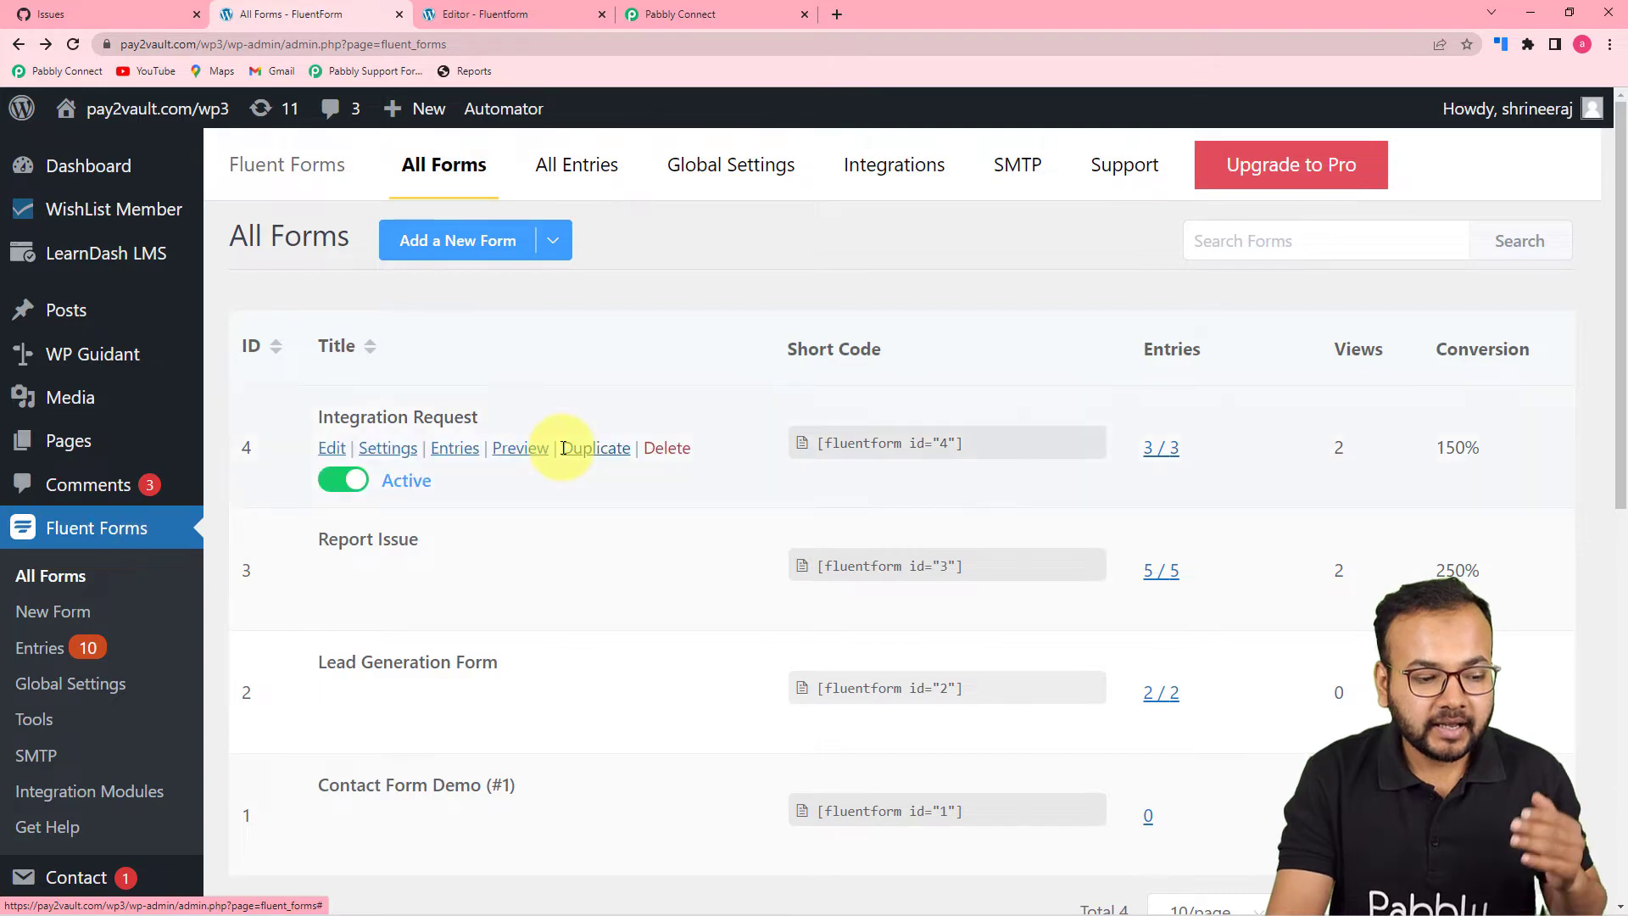
{"action": "scroll", "coordinate": [568, 416], "scroll_direction": "down", "scroll_amount": 5}
{"action": "scroll", "coordinate": [573, 445], "scroll_direction": "up", "scroll_amount": 5}
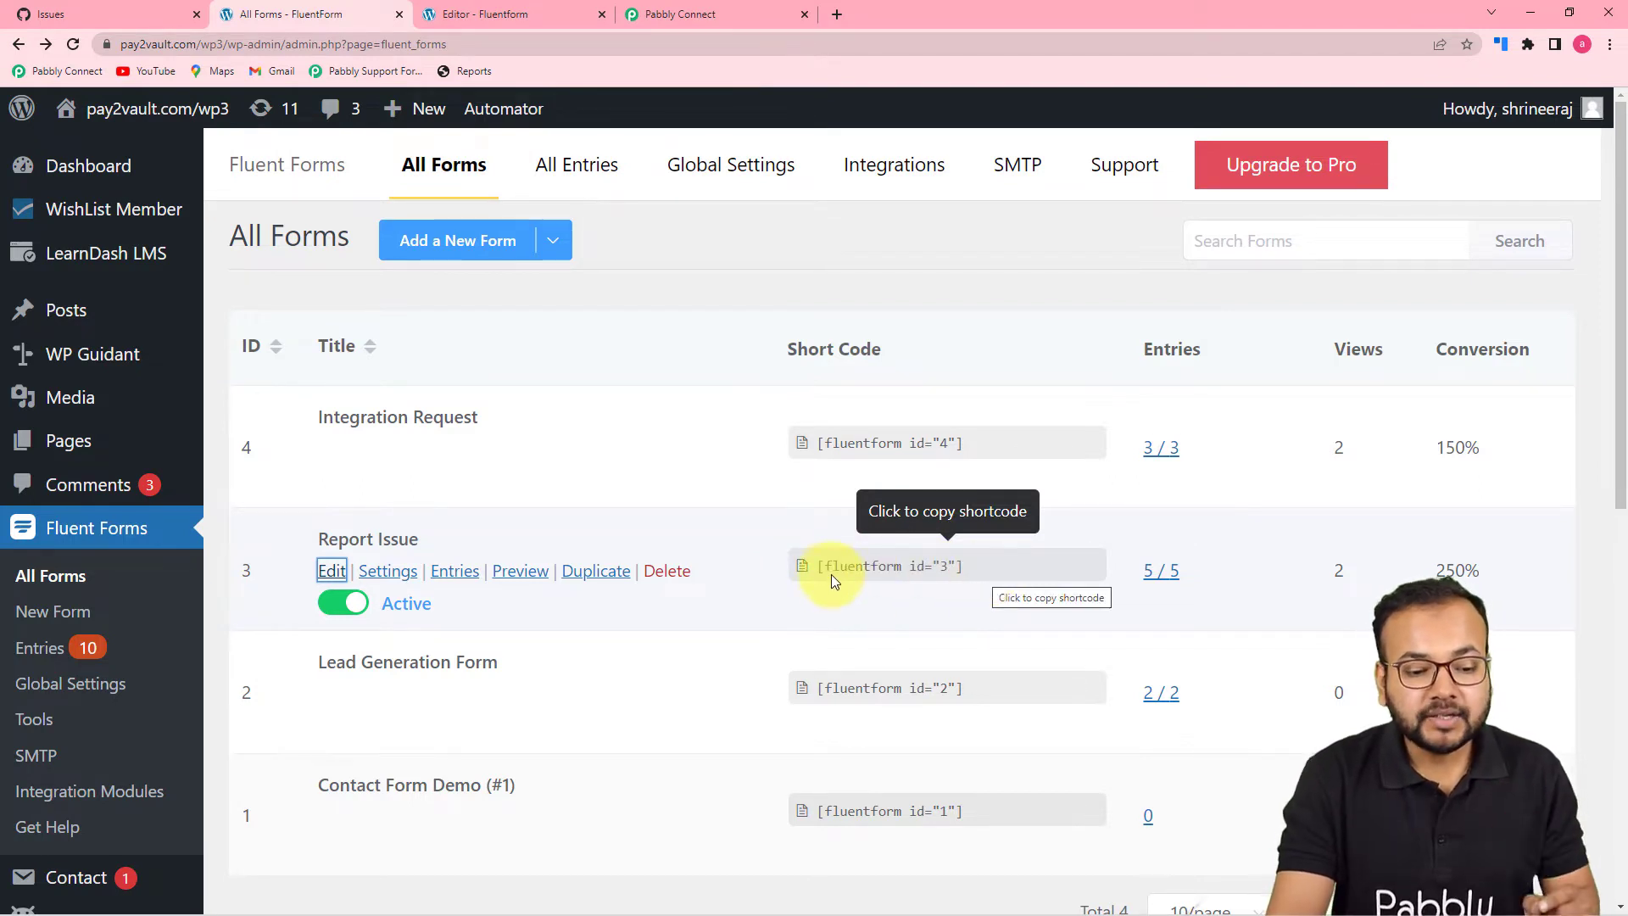
{"action": "double_click", "coordinate": [955, 566]}
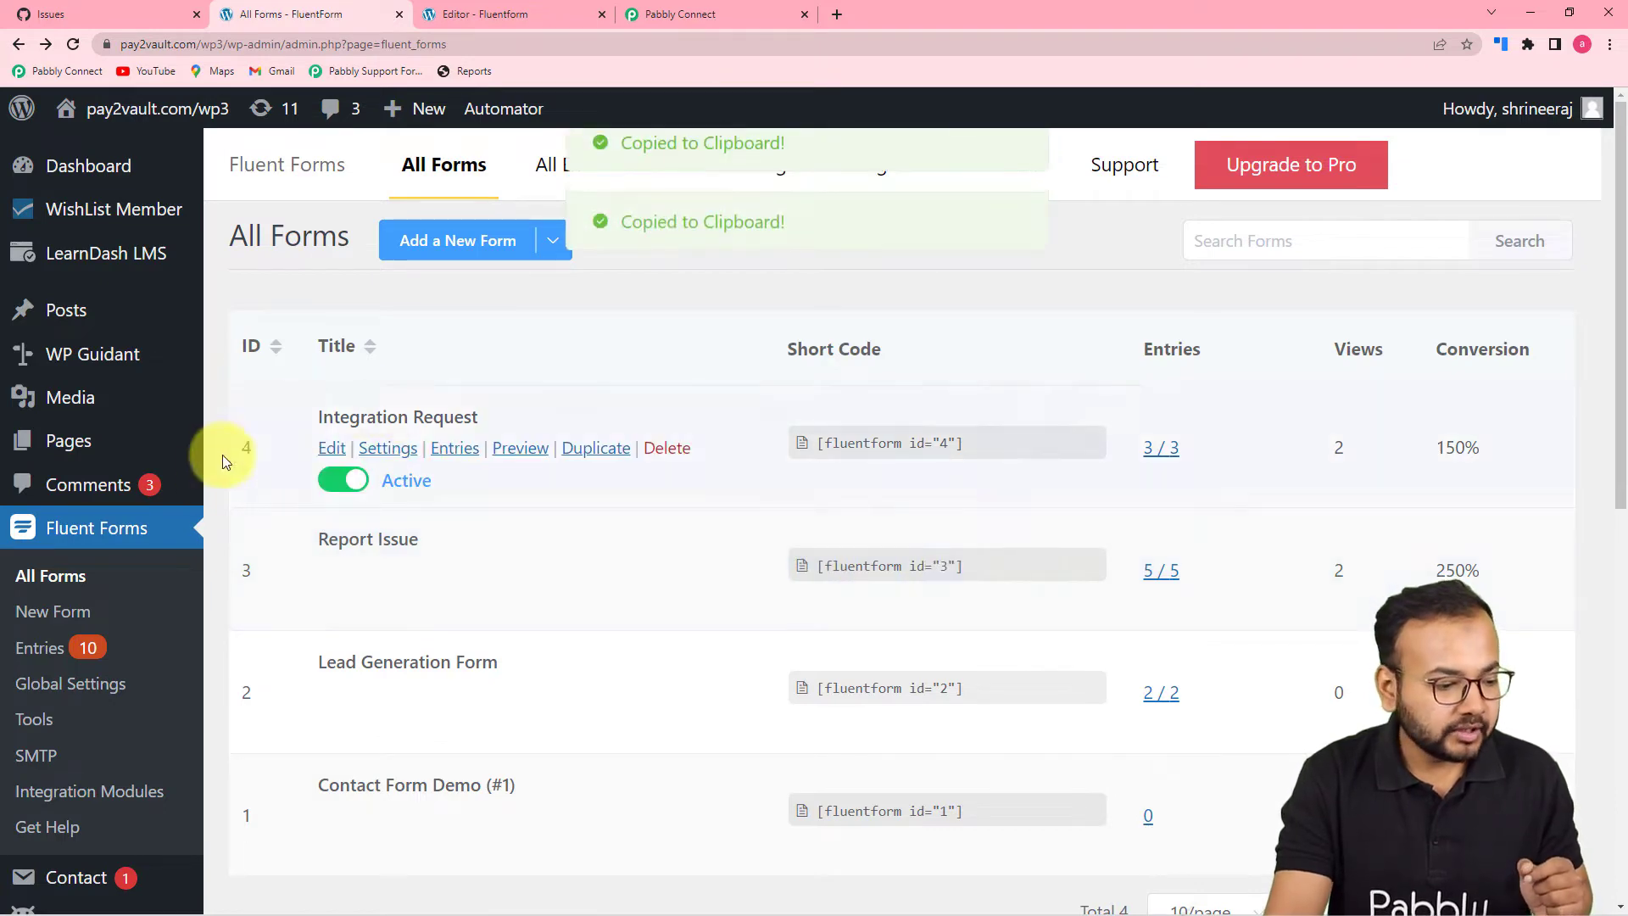
Create a new WordPress page titled "User Requests" with the shortcode [fluentform id="3"] as its content
{"action": "scroll", "coordinate": [84, 596], "scroll_direction": "down", "scroll_amount": 6}
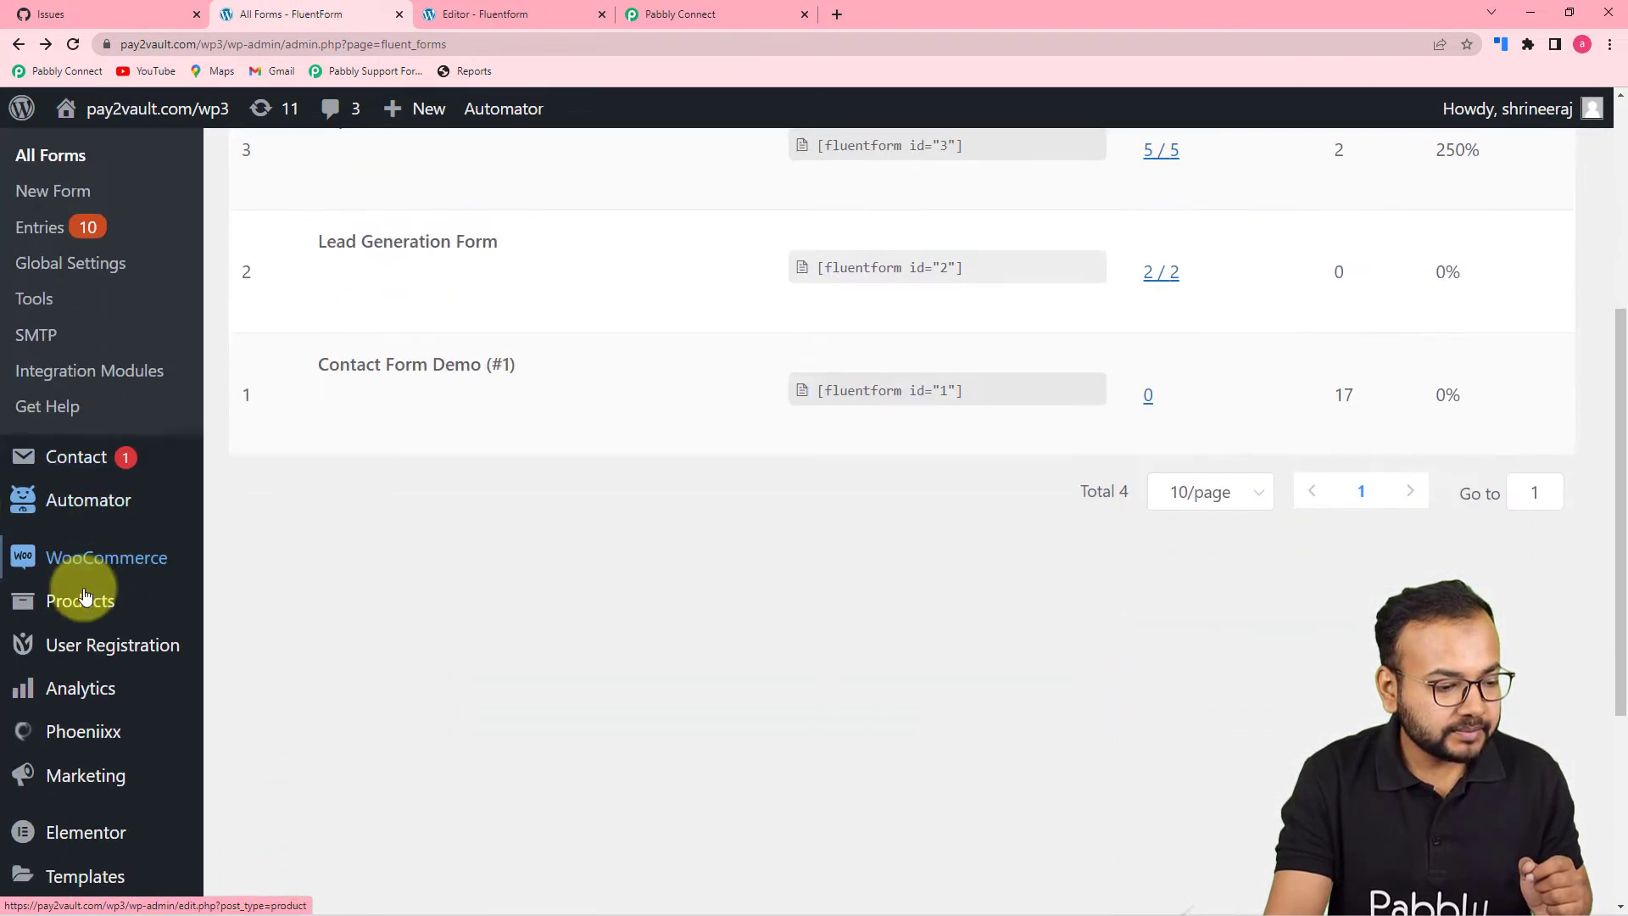
{"action": "scroll", "coordinate": [85, 596], "scroll_direction": "down", "scroll_amount": 1}
{"action": "scroll", "coordinate": [85, 596], "scroll_direction": "up", "scroll_amount": 4}
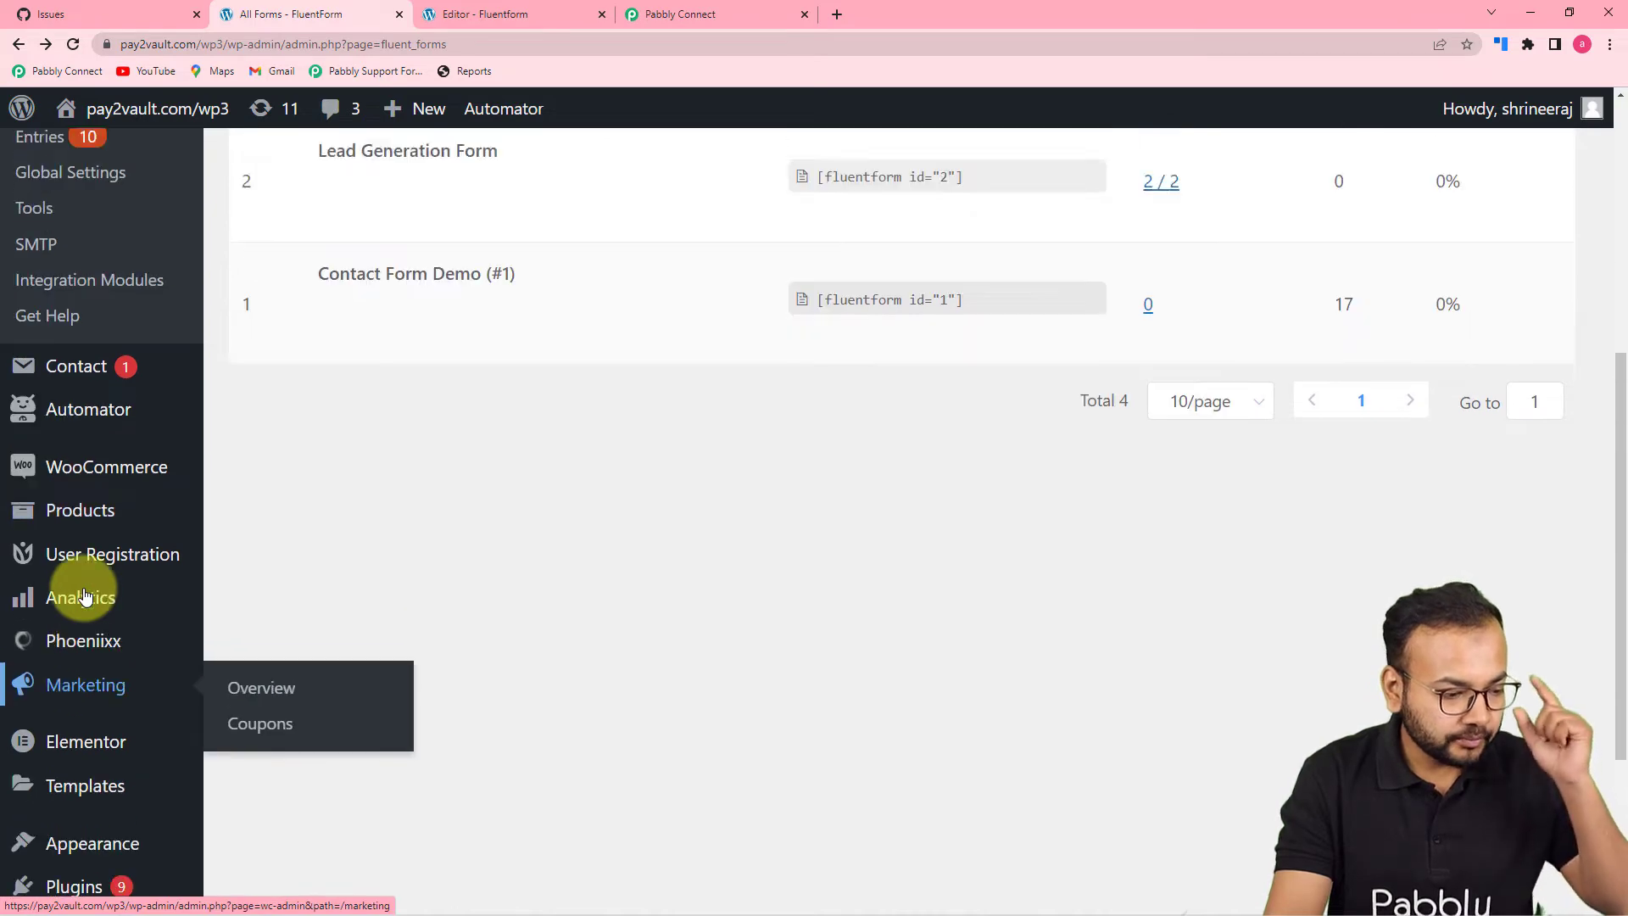
{"action": "scroll", "coordinate": [85, 596], "scroll_direction": "up", "scroll_amount": 3}
{"action": "mouse_move", "coordinate": [51, 438]}
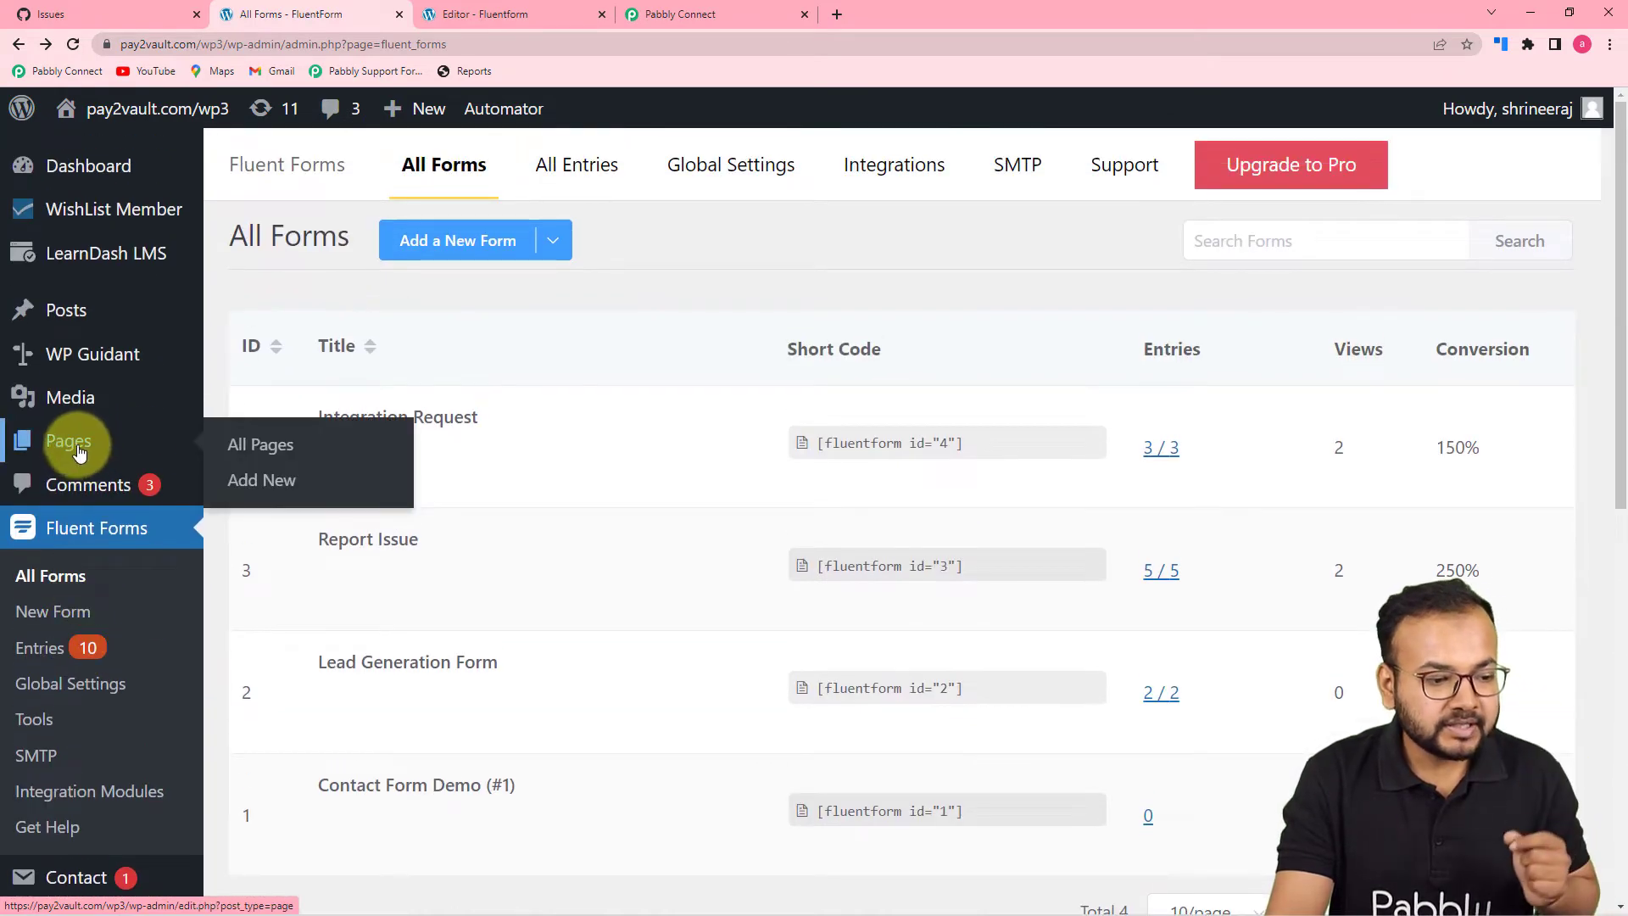
{"action": "left_click", "coordinate": [276, 492]}
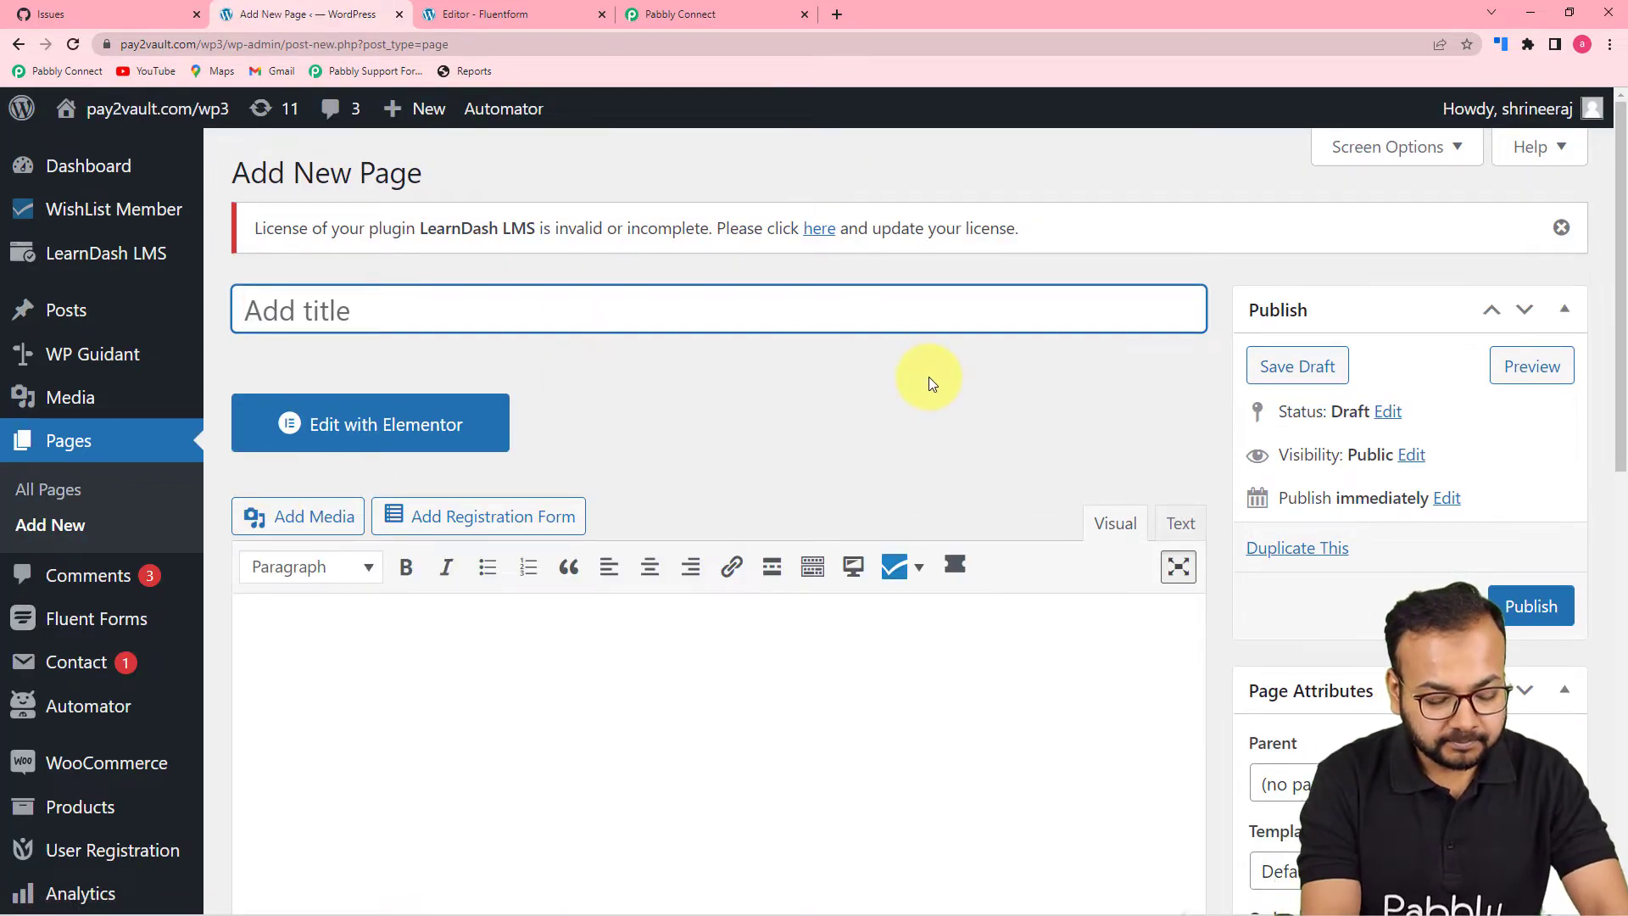
{"action": "type", "text": "Use"}
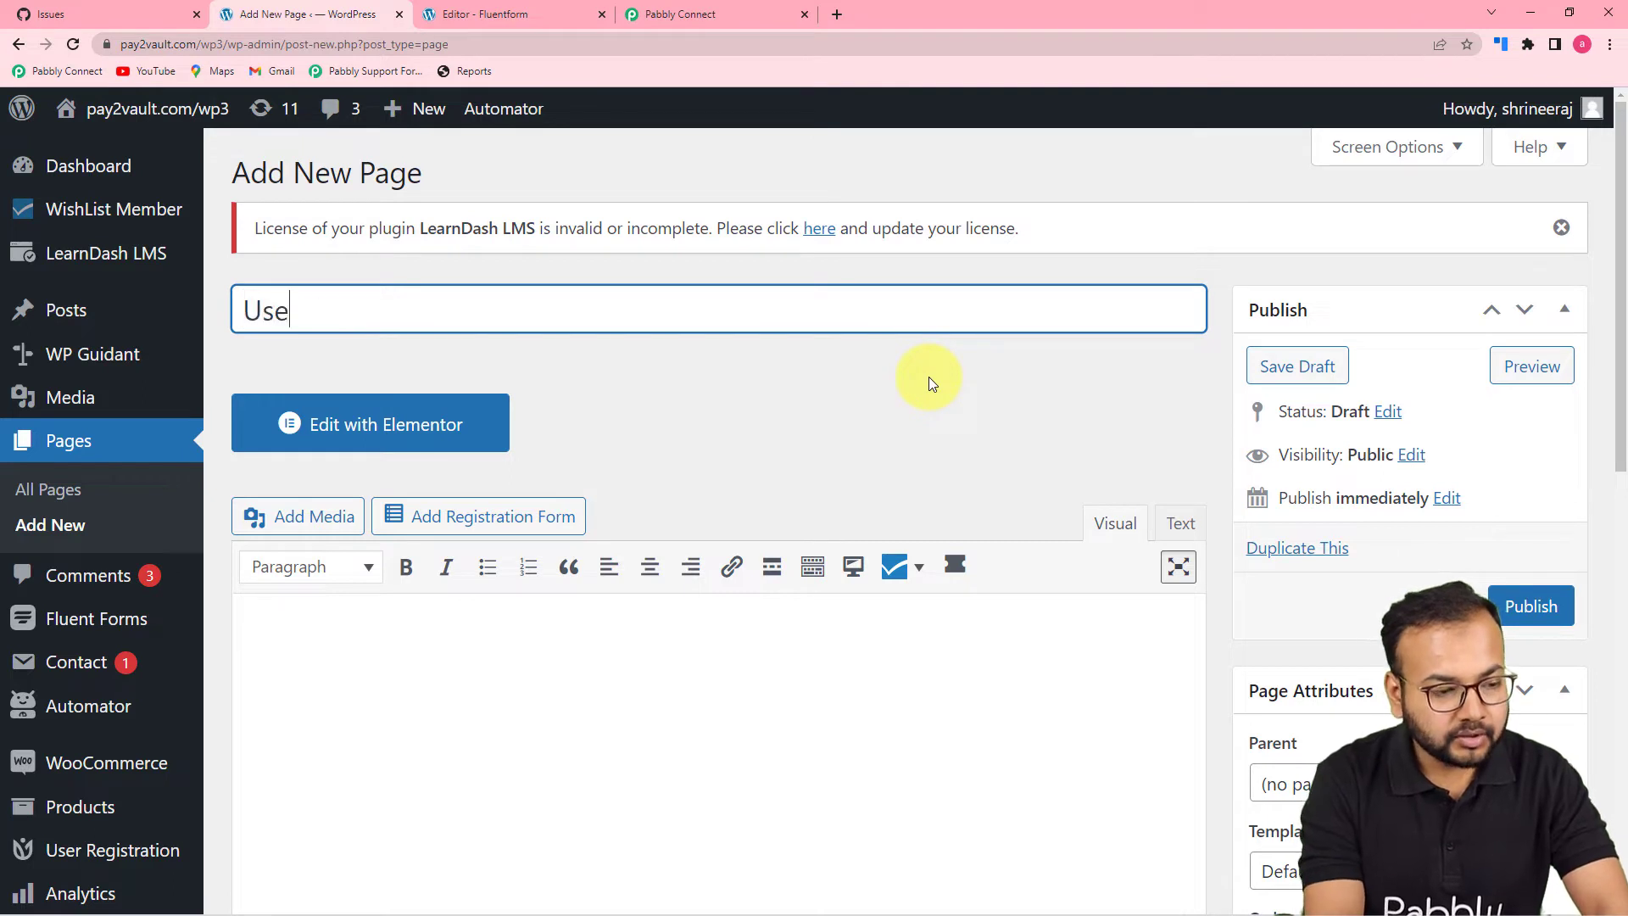
{"action": "type", "text": "r Requests"}
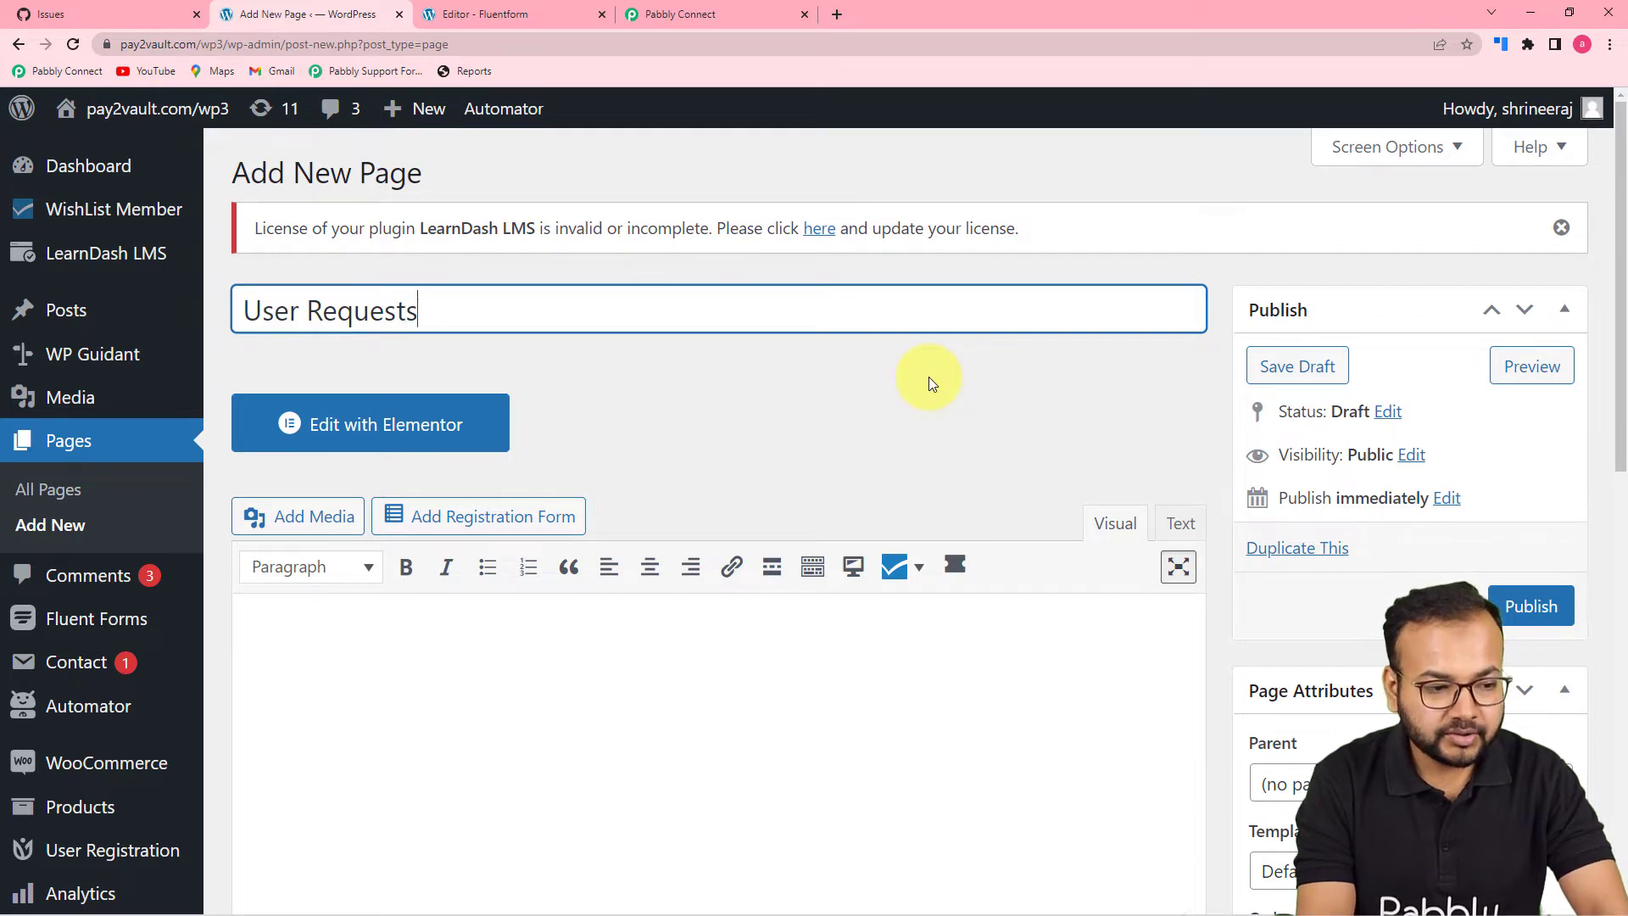
{"action": "left_click", "coordinate": [624, 771]}
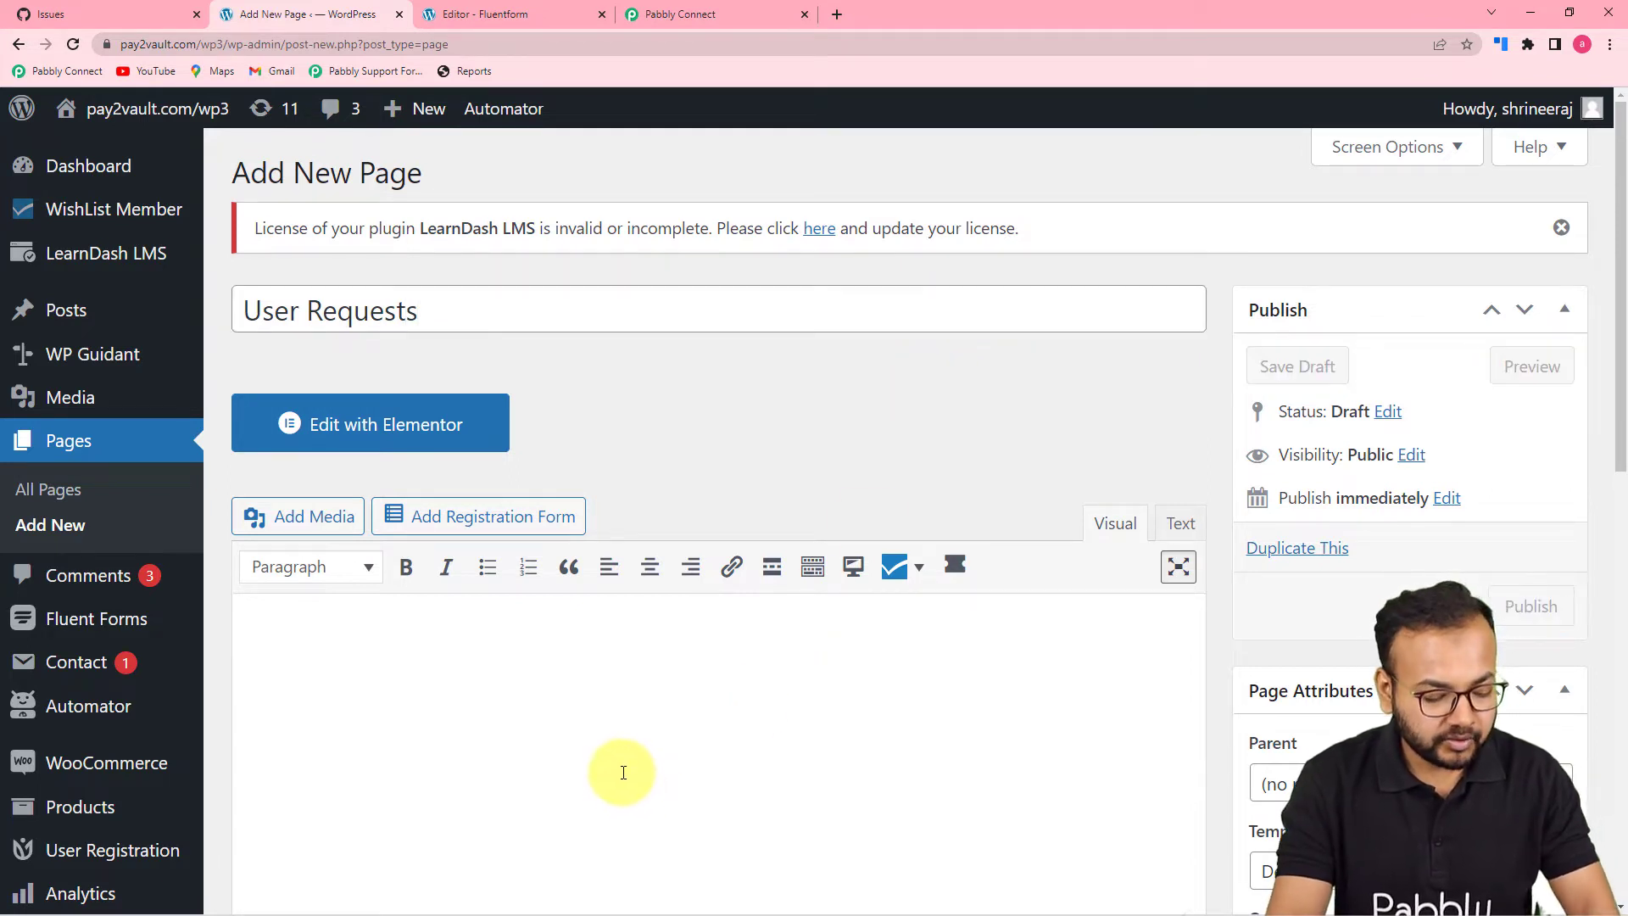
{"action": "type", "text": "[fluentform id=\"3\"]"}
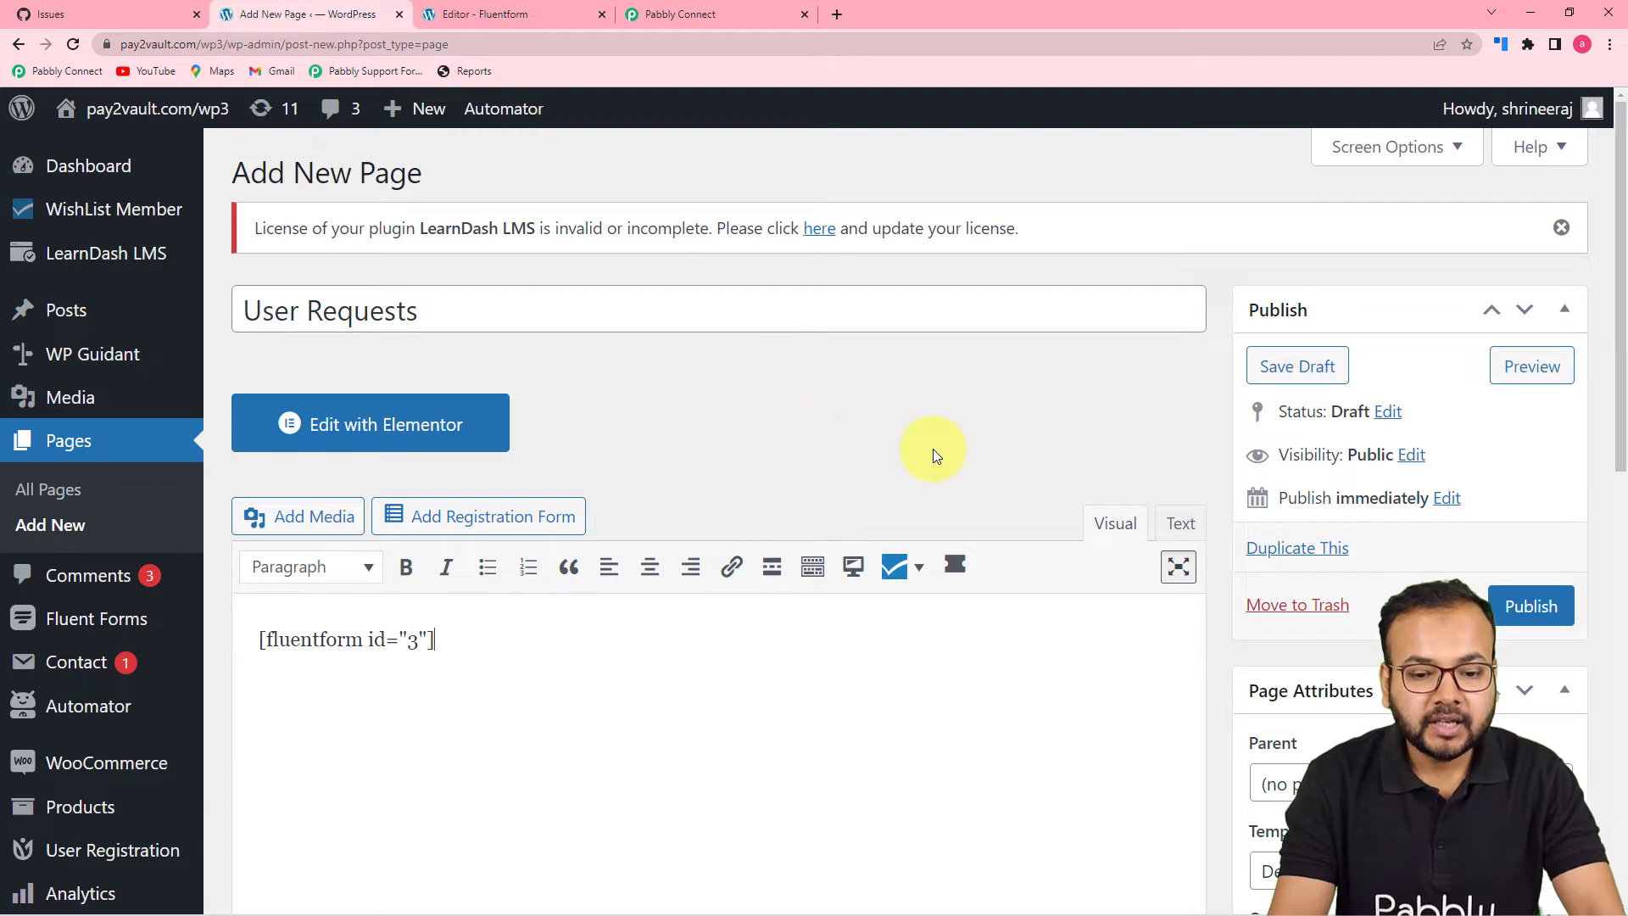
Publish the User Requests page and open its permalink to view the embedded form
{"action": "scroll", "coordinate": [932, 449], "scroll_direction": "down", "scroll_amount": 1}
{"action": "scroll", "coordinate": [938, 449], "scroll_direction": "down", "scroll_amount": 3}
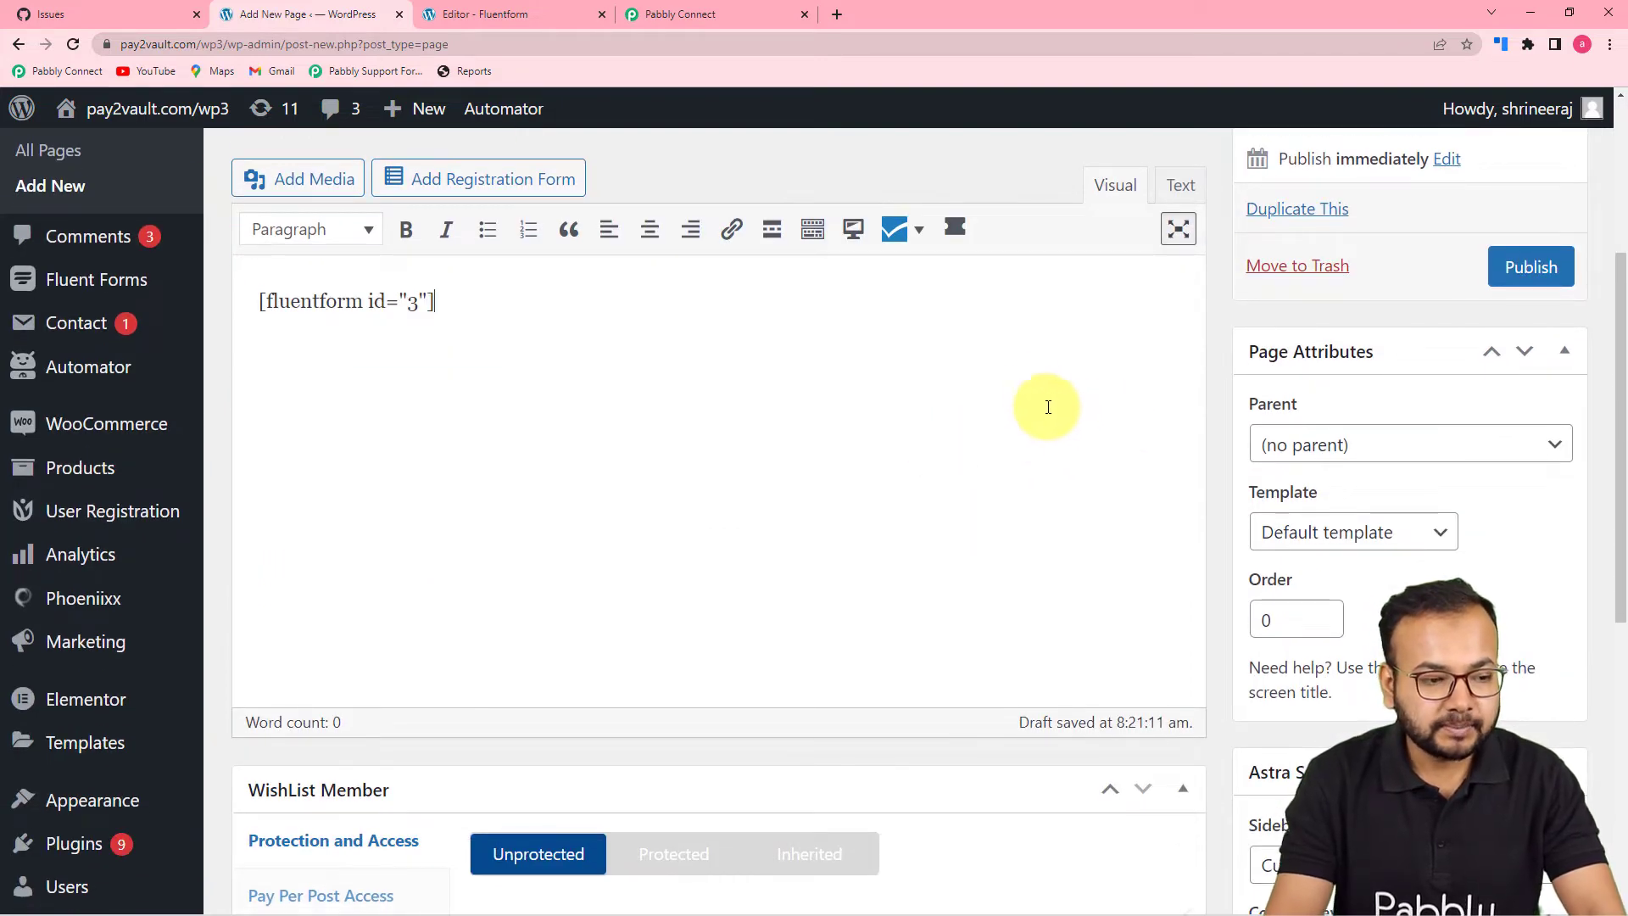
{"action": "left_click", "coordinate": [1527, 266]}
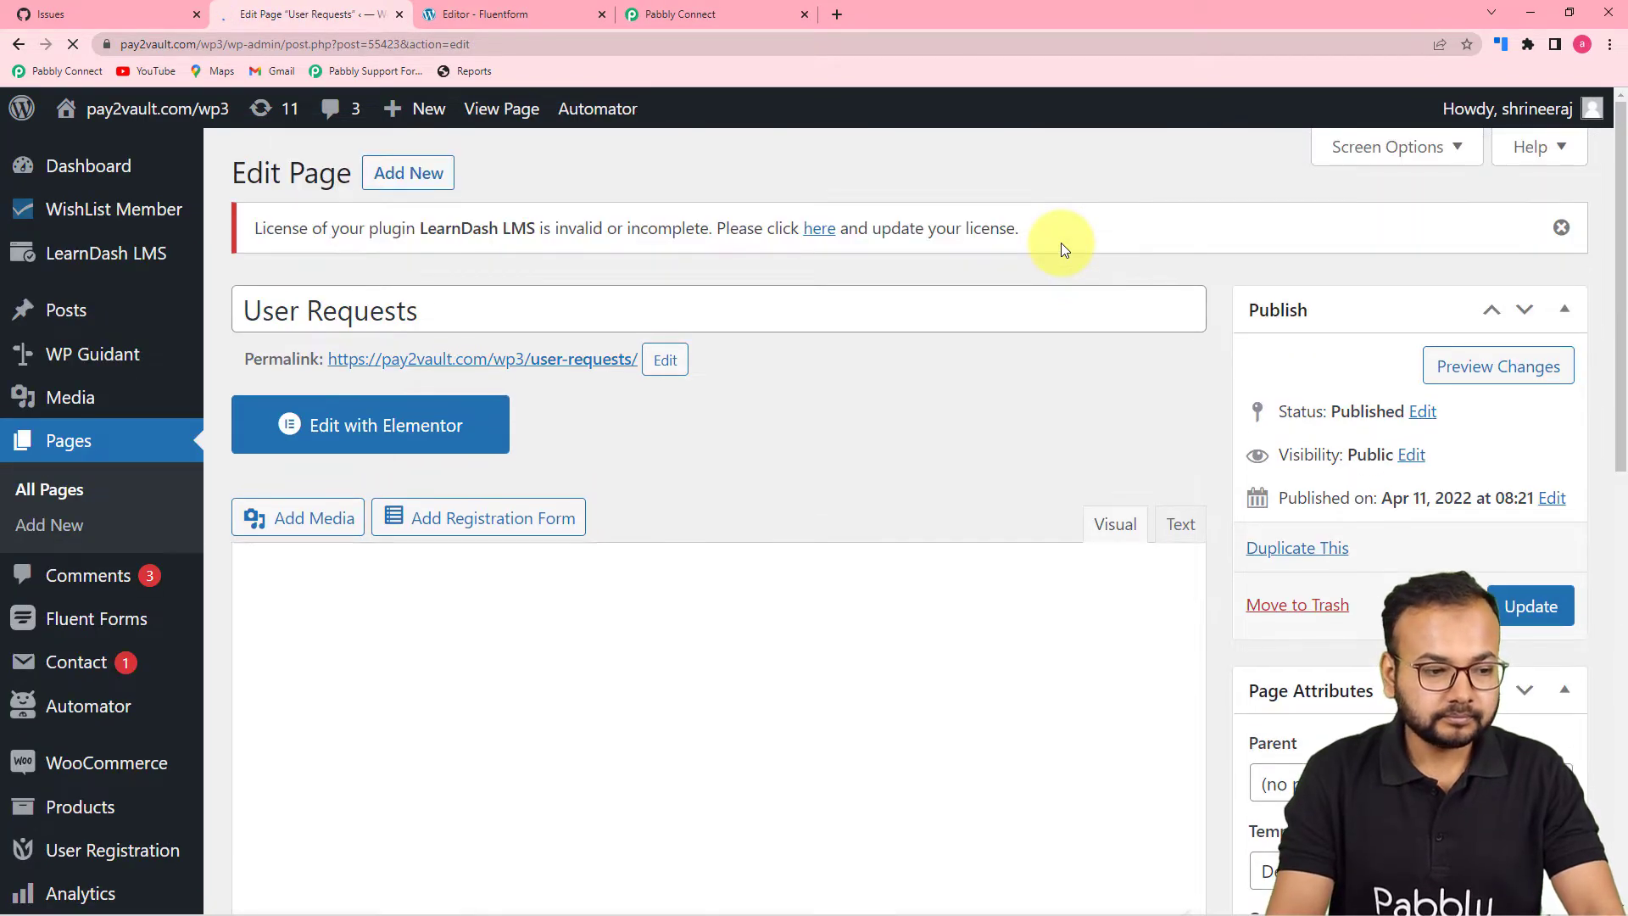
{"action": "left_click", "coordinate": [462, 361]}
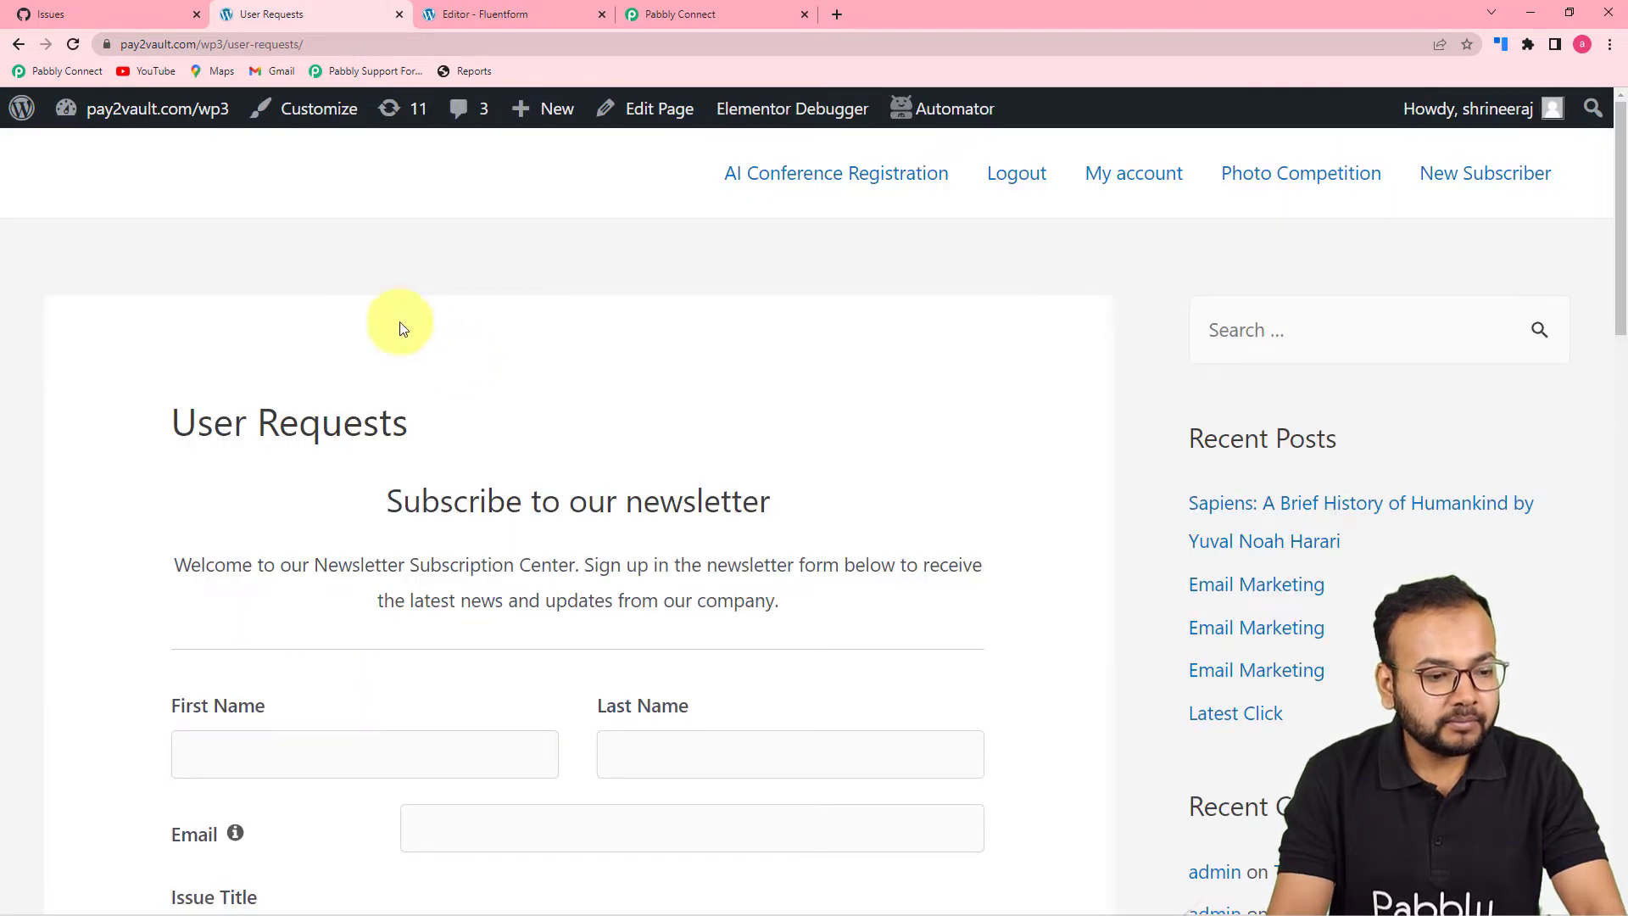
{"action": "scroll", "coordinate": [322, 334], "scroll_direction": "down", "scroll_amount": 4}
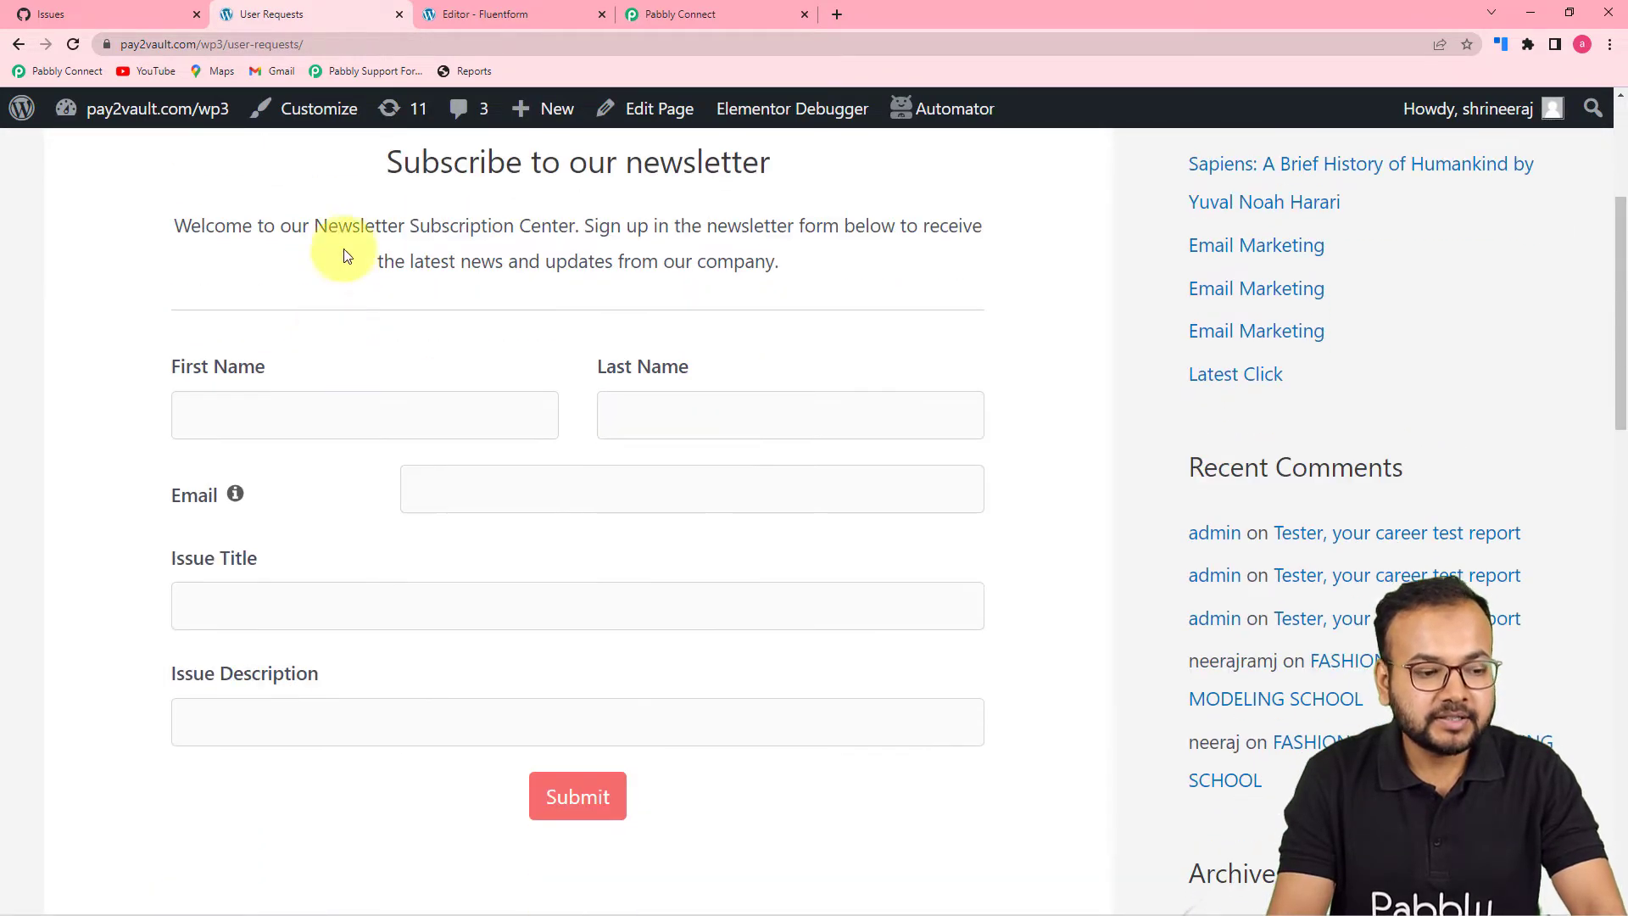
Switch to the Fluent Forms editor in WordPress and open the WP Webhooks settings at the Send Data triggers
{"action": "left_click", "coordinate": [523, 15]}
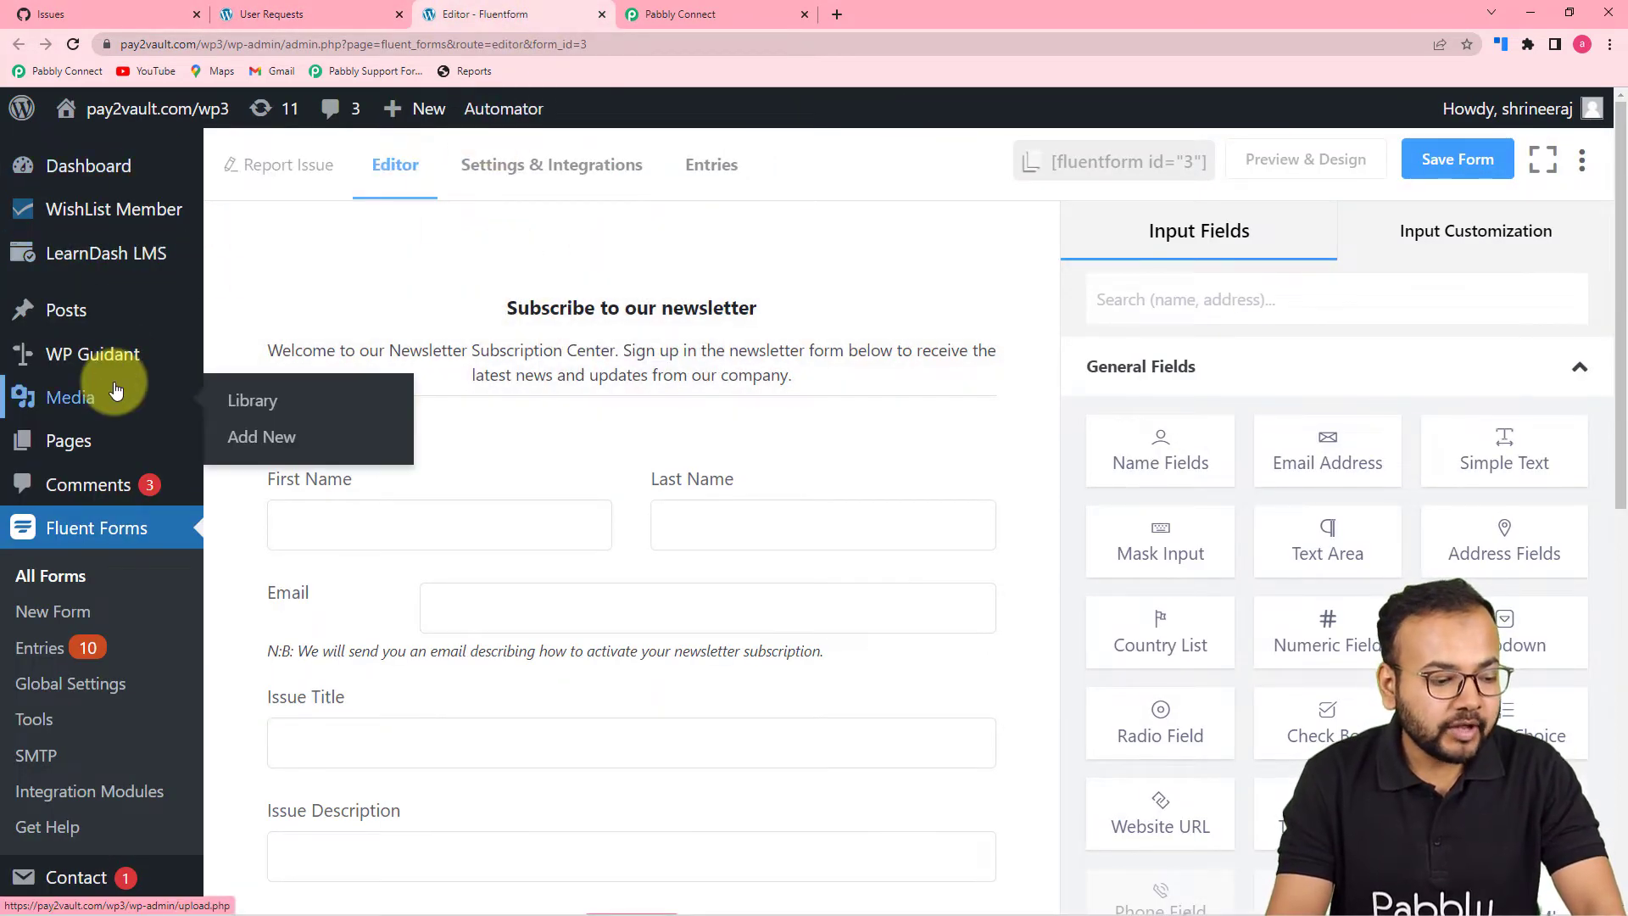
{"action": "scroll", "coordinate": [39, 543], "scroll_direction": "down", "scroll_amount": 10}
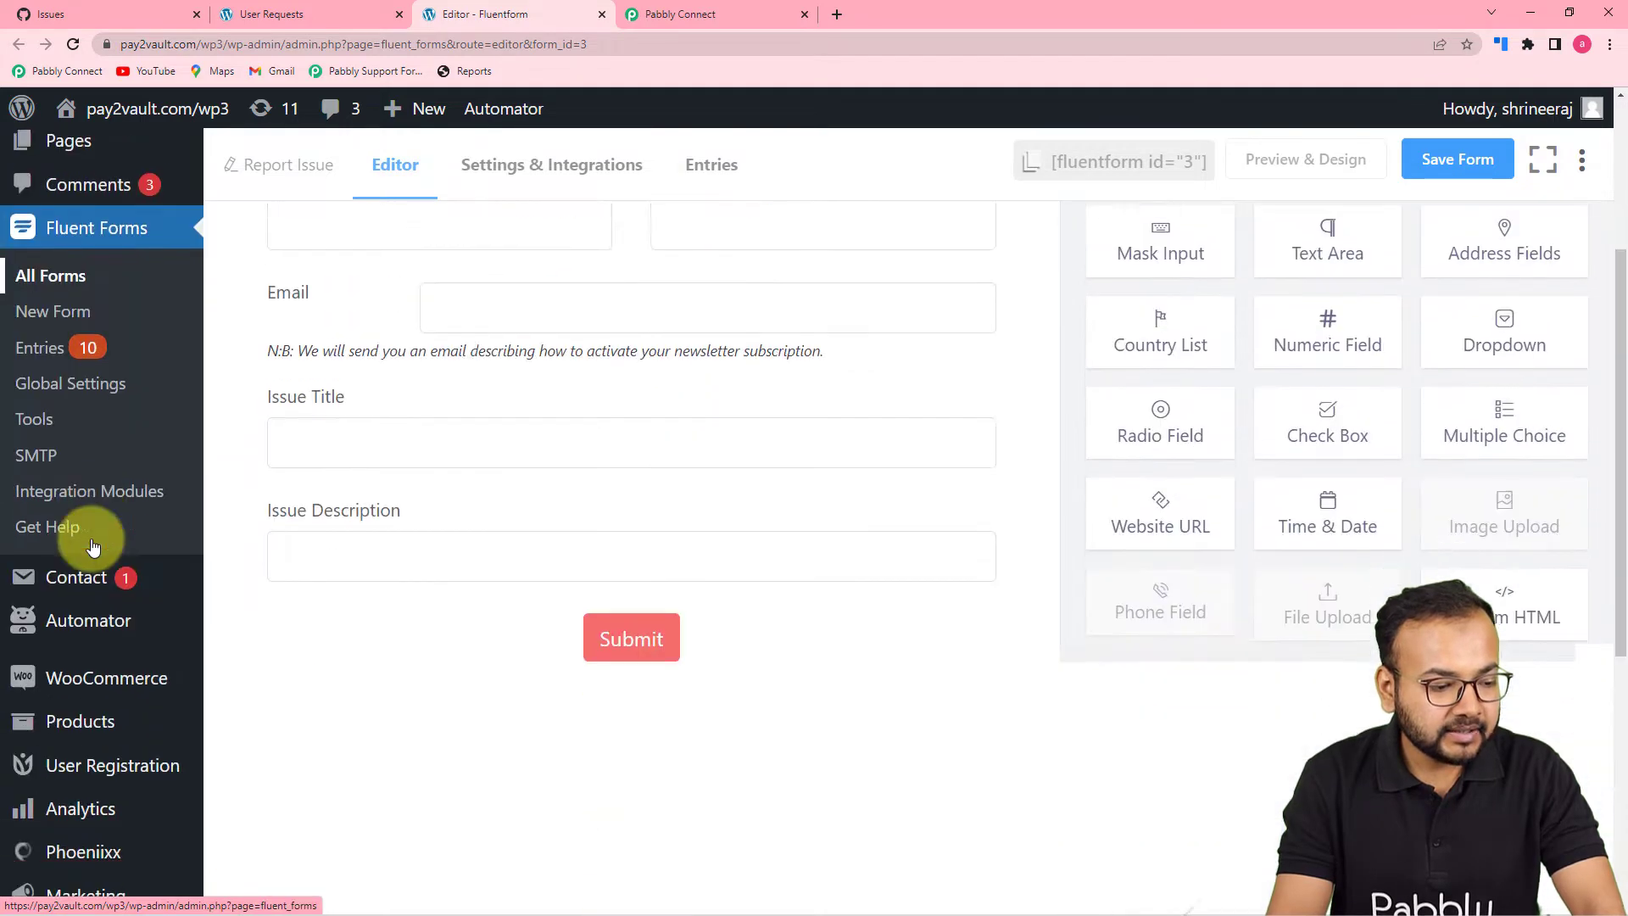
{"action": "mouse_move", "coordinate": [29, 769]}
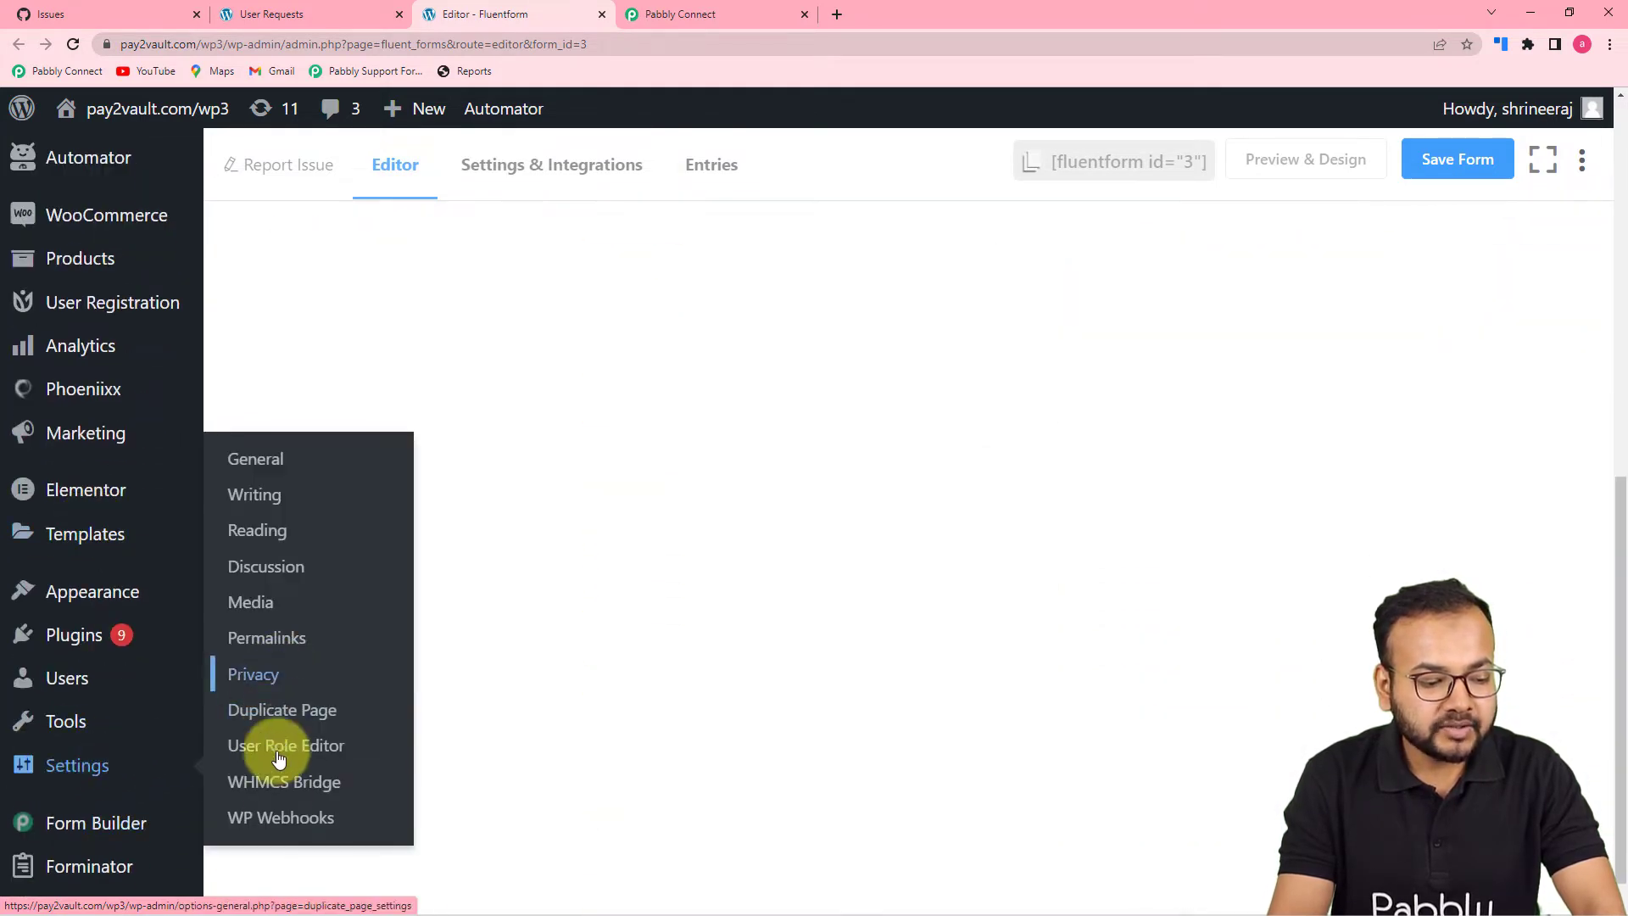
{"action": "left_click", "coordinate": [282, 831]}
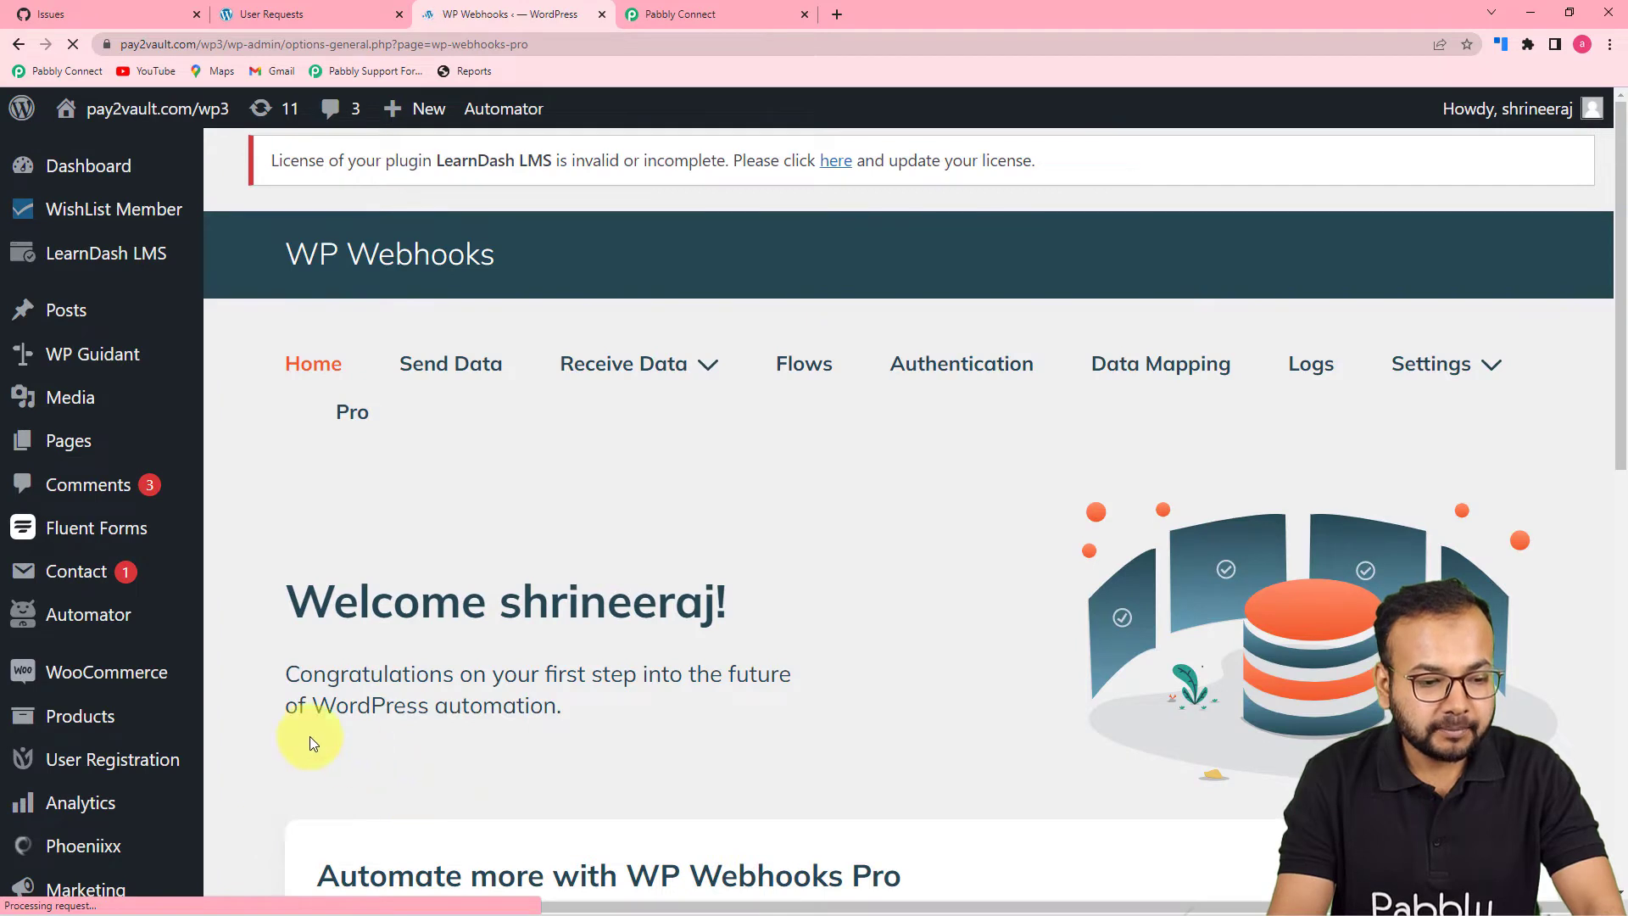
{"action": "left_click", "coordinate": [438, 363]}
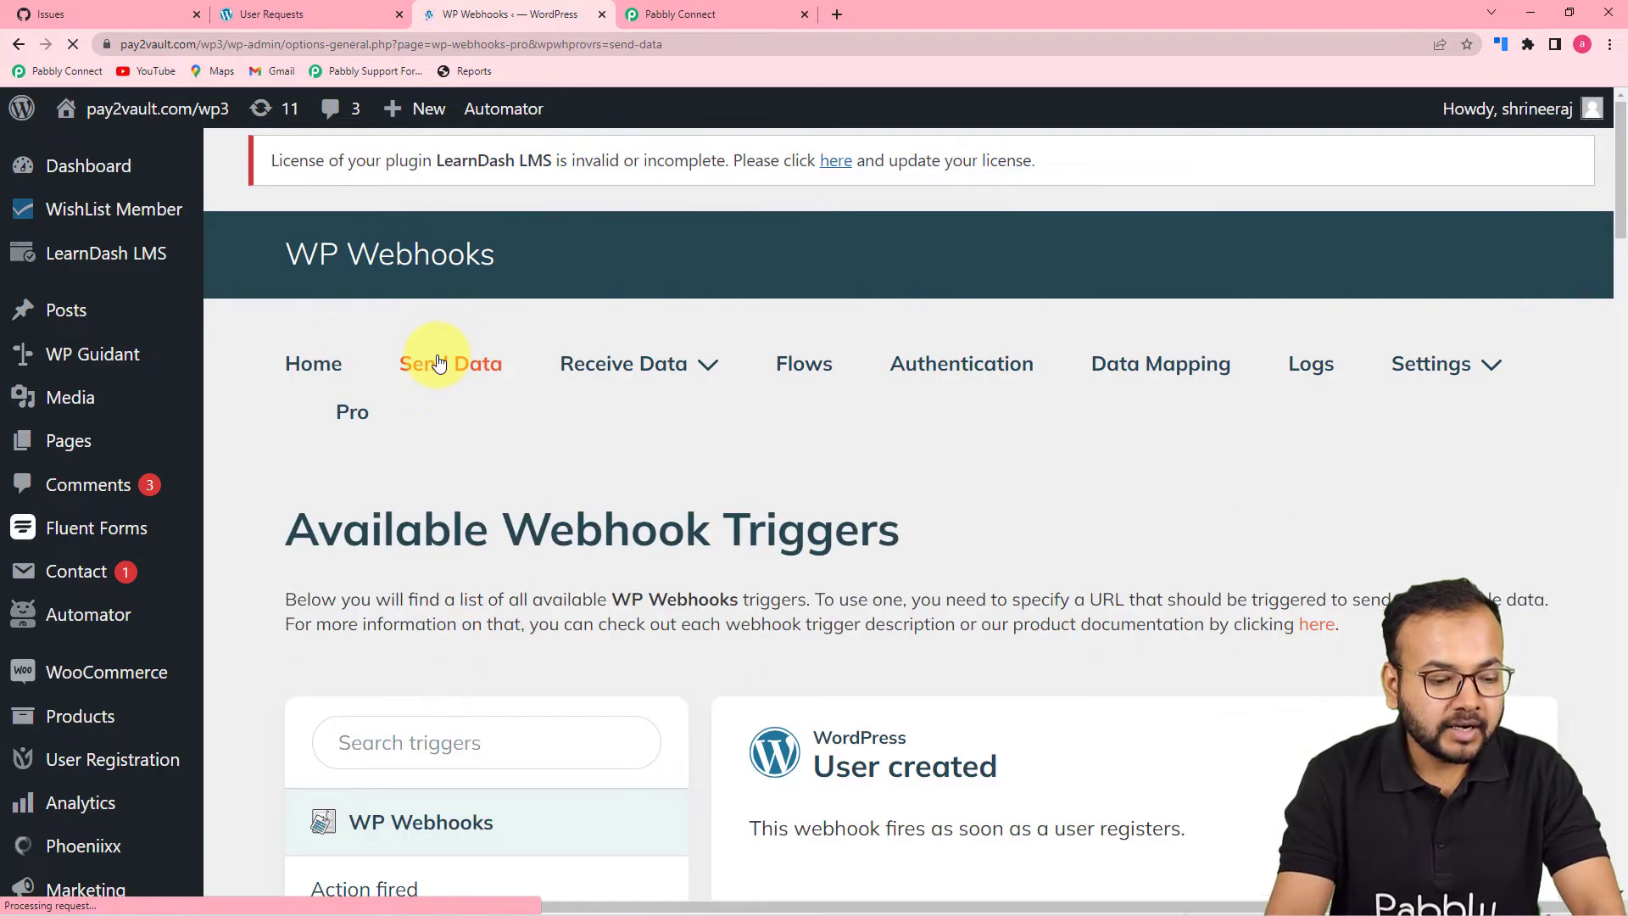
Open the Form submitted webhook trigger listed for Fluent Forms
{"action": "scroll", "coordinate": [601, 493], "scroll_direction": "down", "scroll_amount": 1}
{"action": "scroll", "coordinate": [601, 494], "scroll_direction": "down", "scroll_amount": 15}
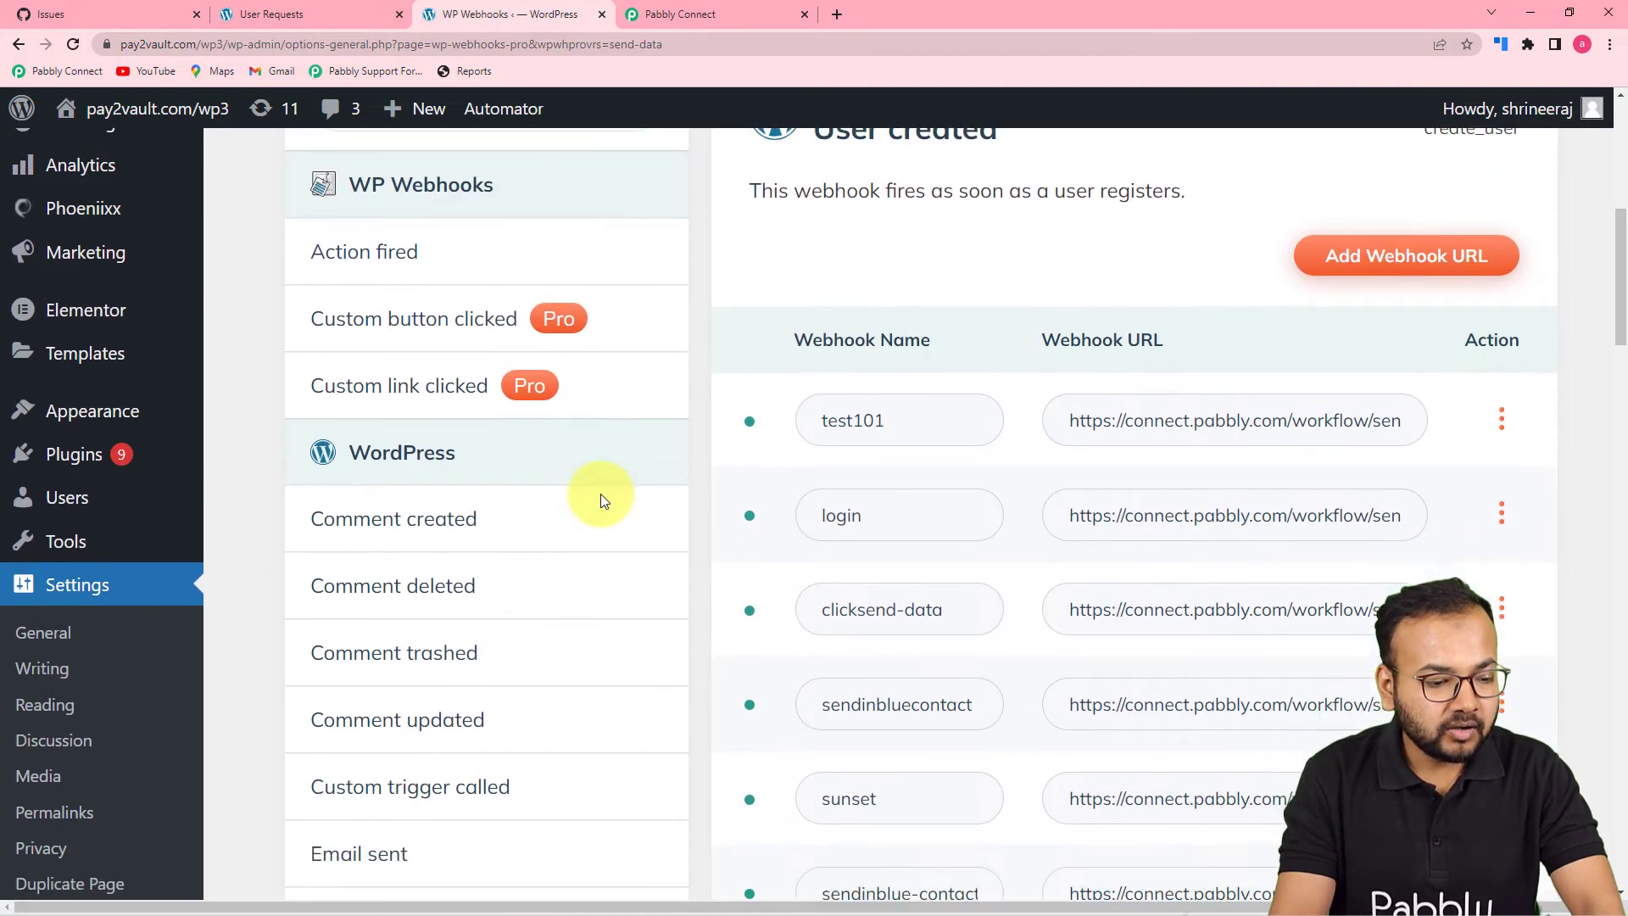
{"action": "scroll", "coordinate": [568, 503], "scroll_direction": "down", "scroll_amount": 14}
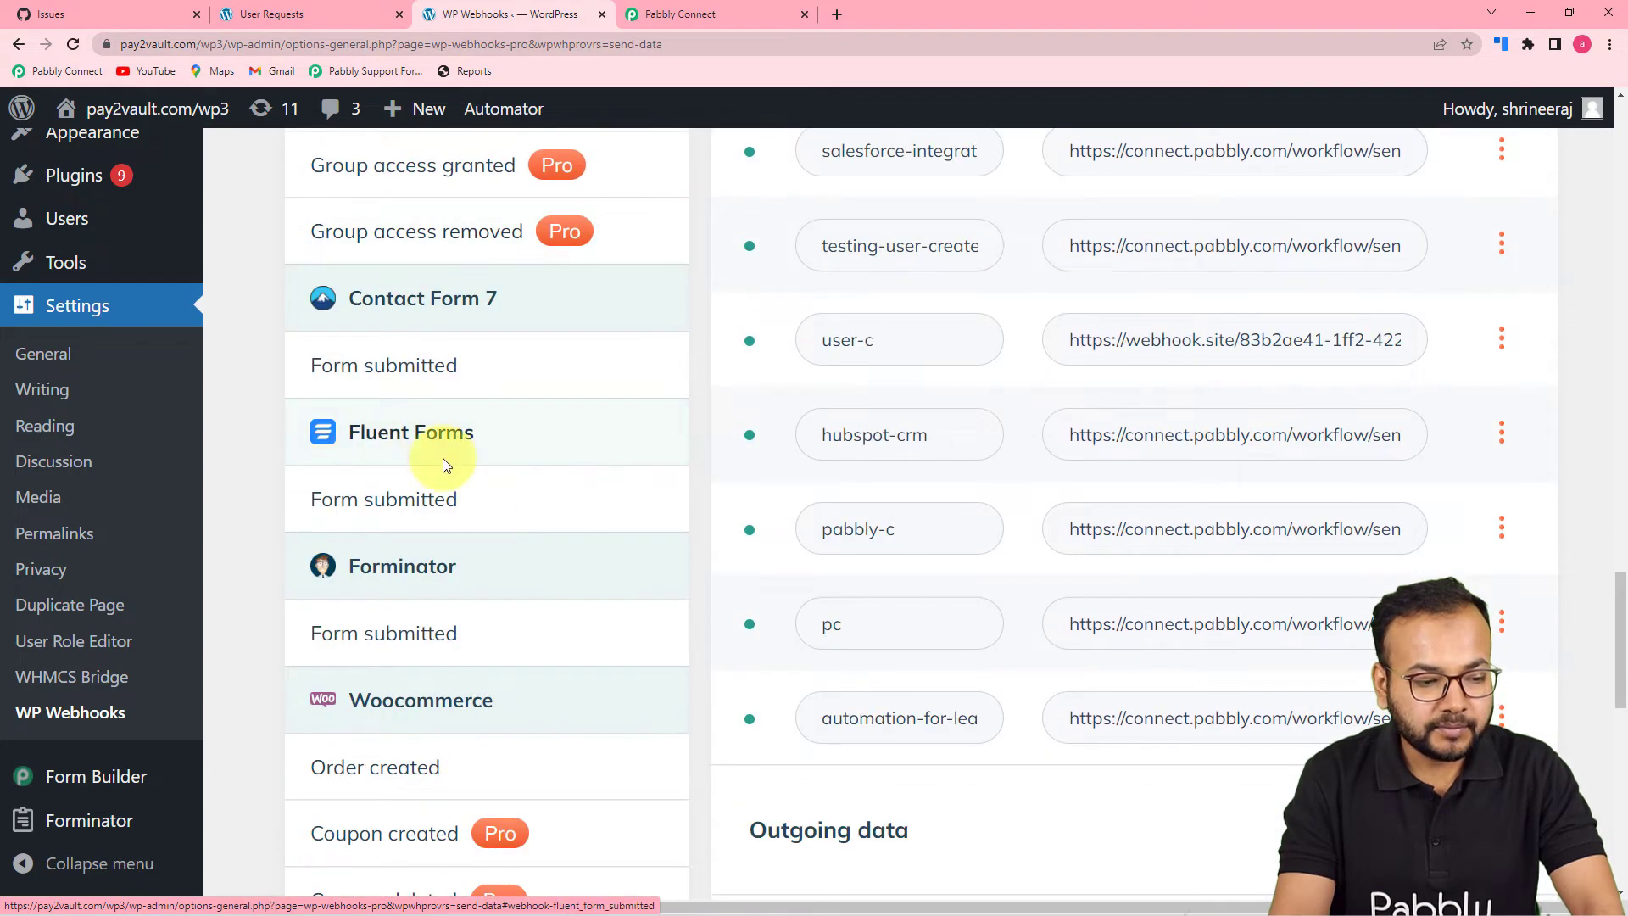
{"action": "left_click", "coordinate": [400, 508]}
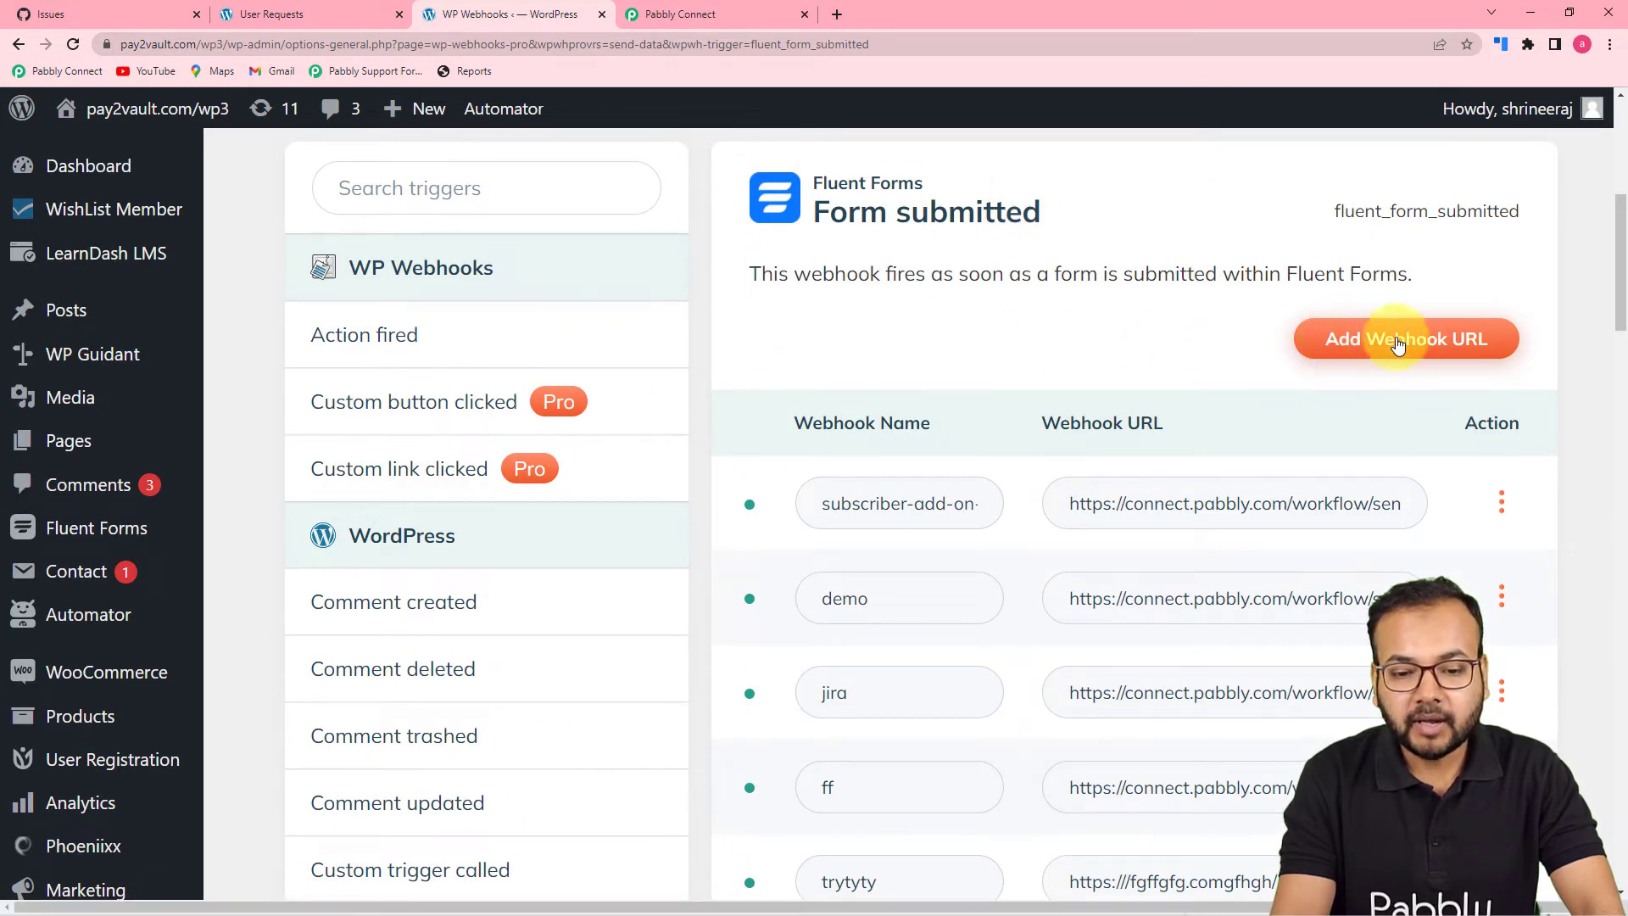
Start a new webhook URL for the Form submitted trigger and name it "To Github"
{"action": "left_click", "coordinate": [1431, 339]}
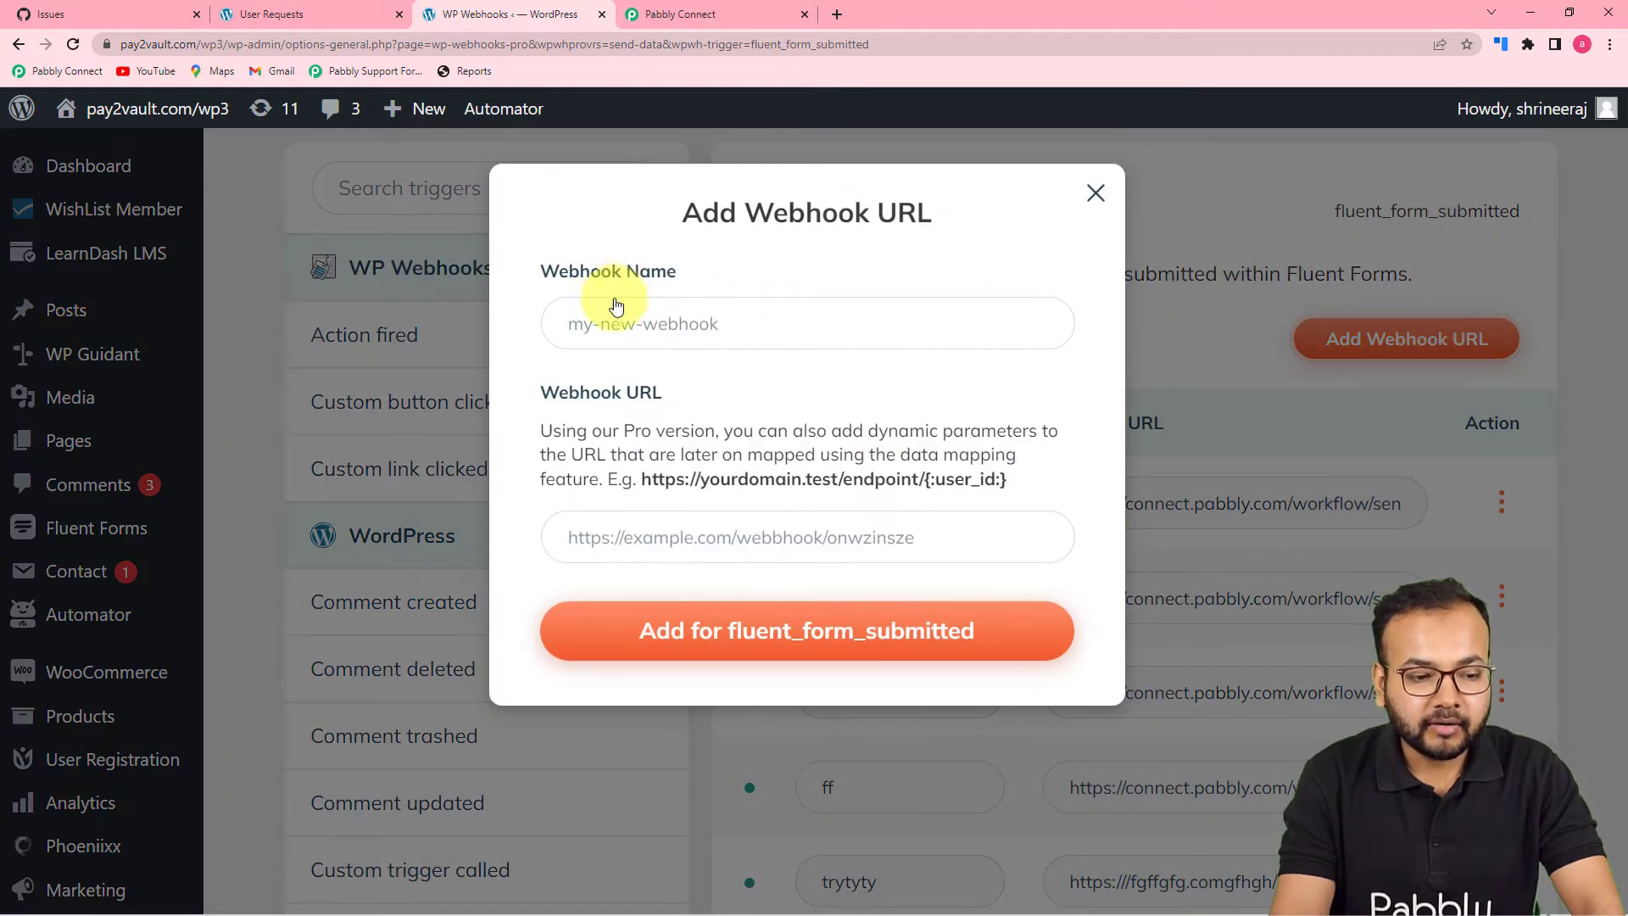
{"action": "left_click", "coordinate": [683, 324]}
{"action": "type", "text": "T"}
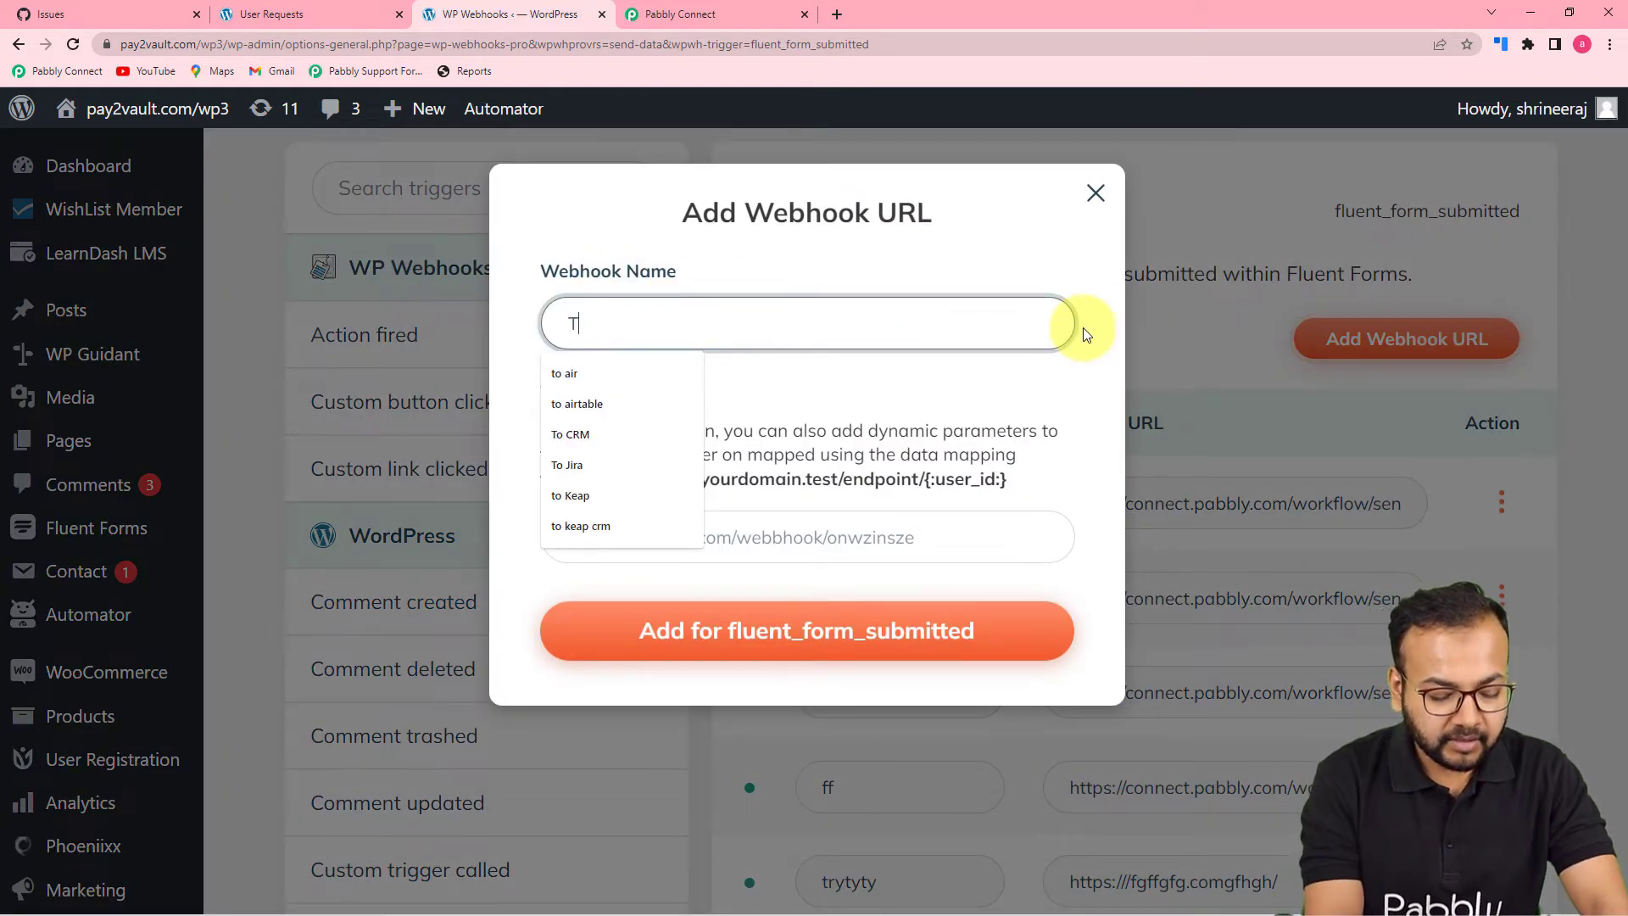
{"action": "type", "text": "o Github"}
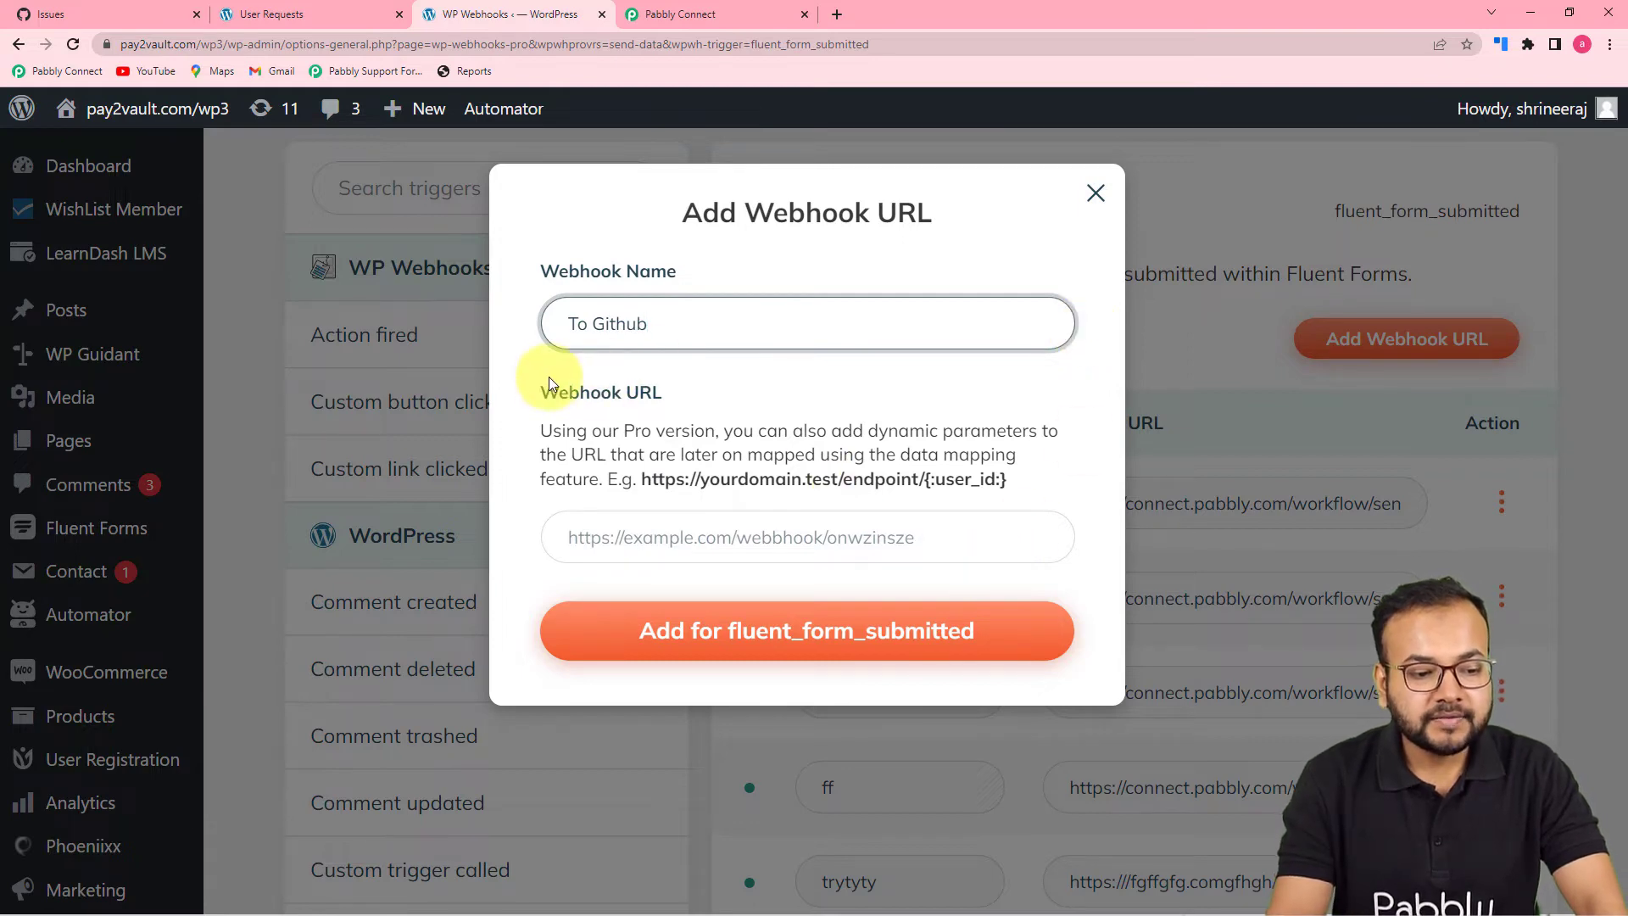
Copy the trigger's webhook URL from Pabbly Connect, paste it as the new WordPress webhook's URL, and add the webhook for fluent_form_submitted
{"action": "left_click", "coordinate": [723, 12]}
{"action": "left_click", "coordinate": [1329, 425]}
{"action": "left_click", "coordinate": [1329, 424]}
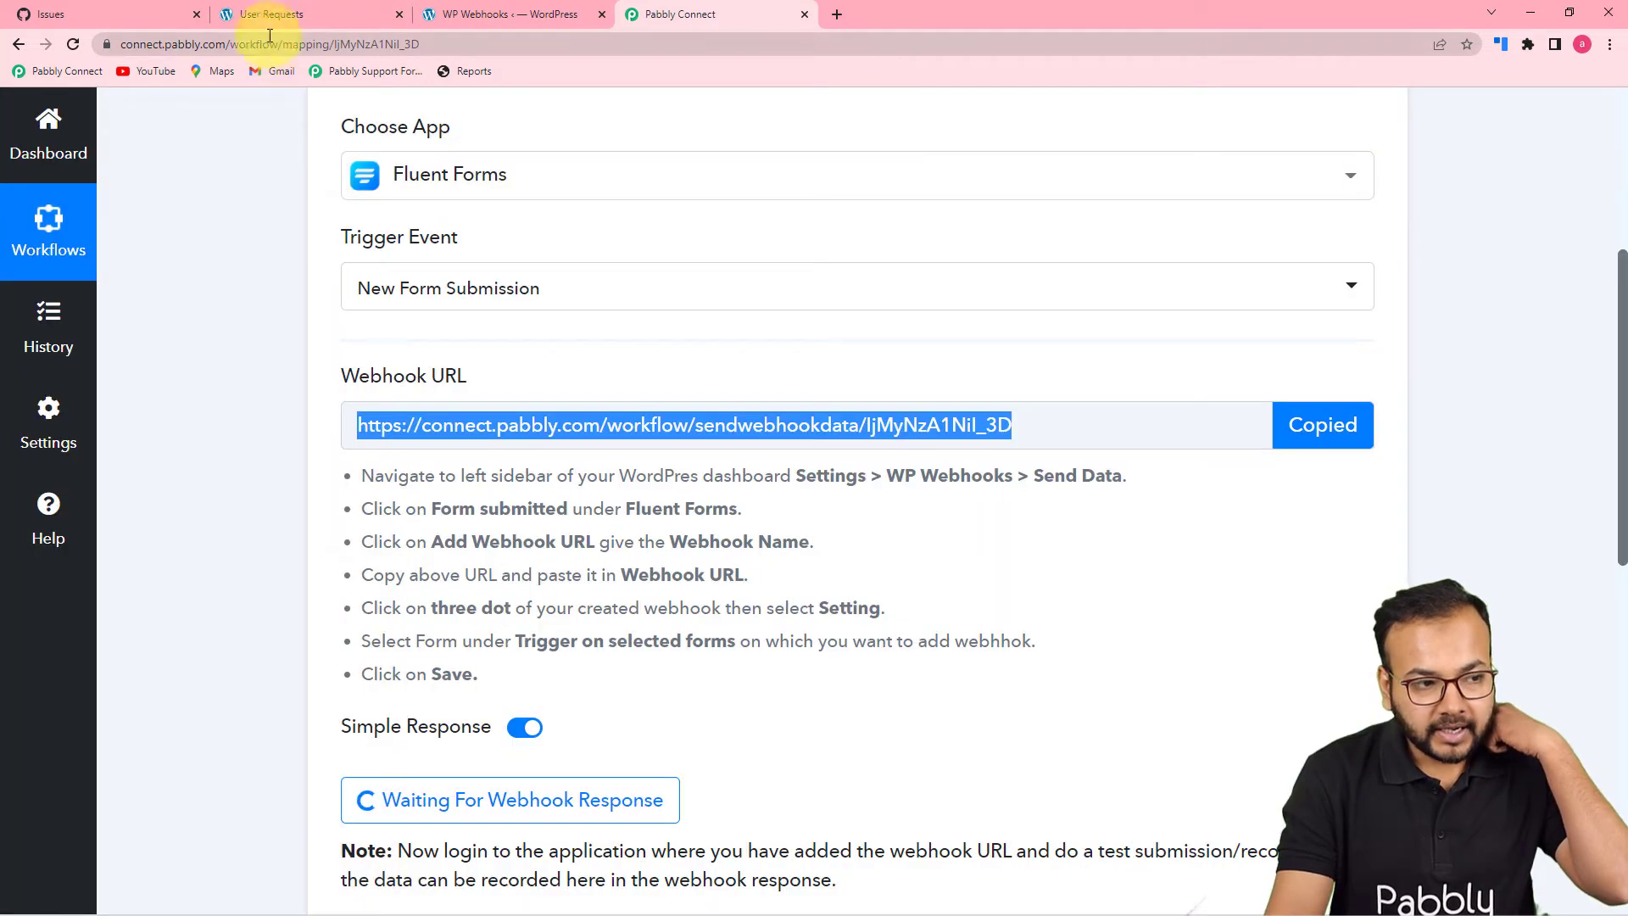
{"action": "left_click", "coordinate": [508, 15]}
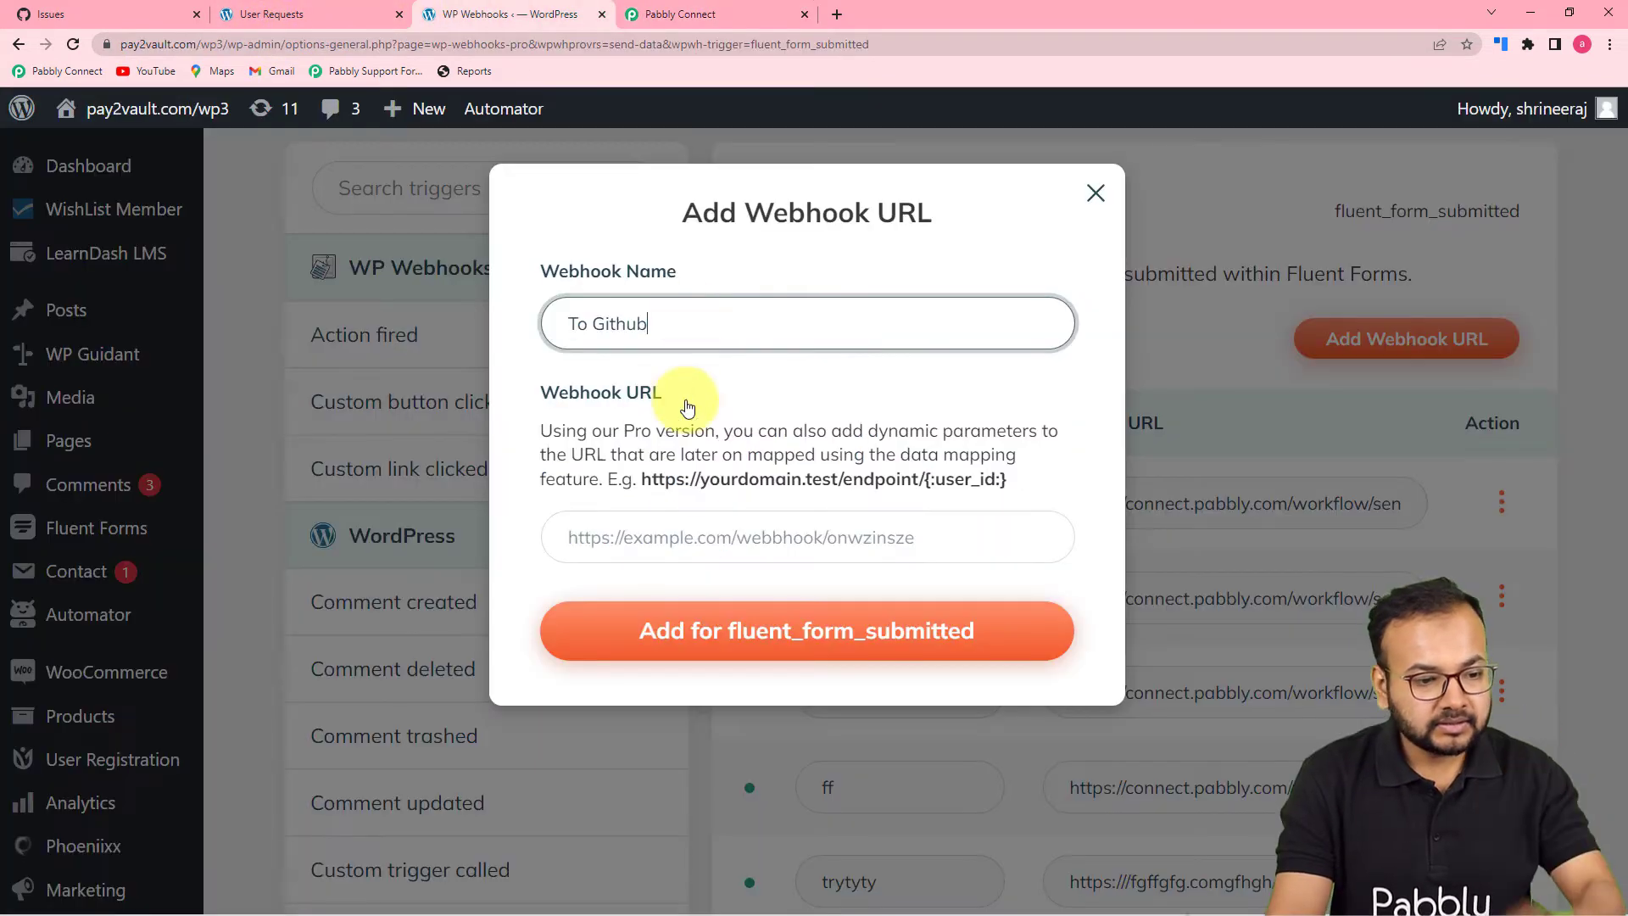
{"action": "left_click", "coordinate": [606, 537]}
{"action": "right_click", "coordinate": [613, 545]}
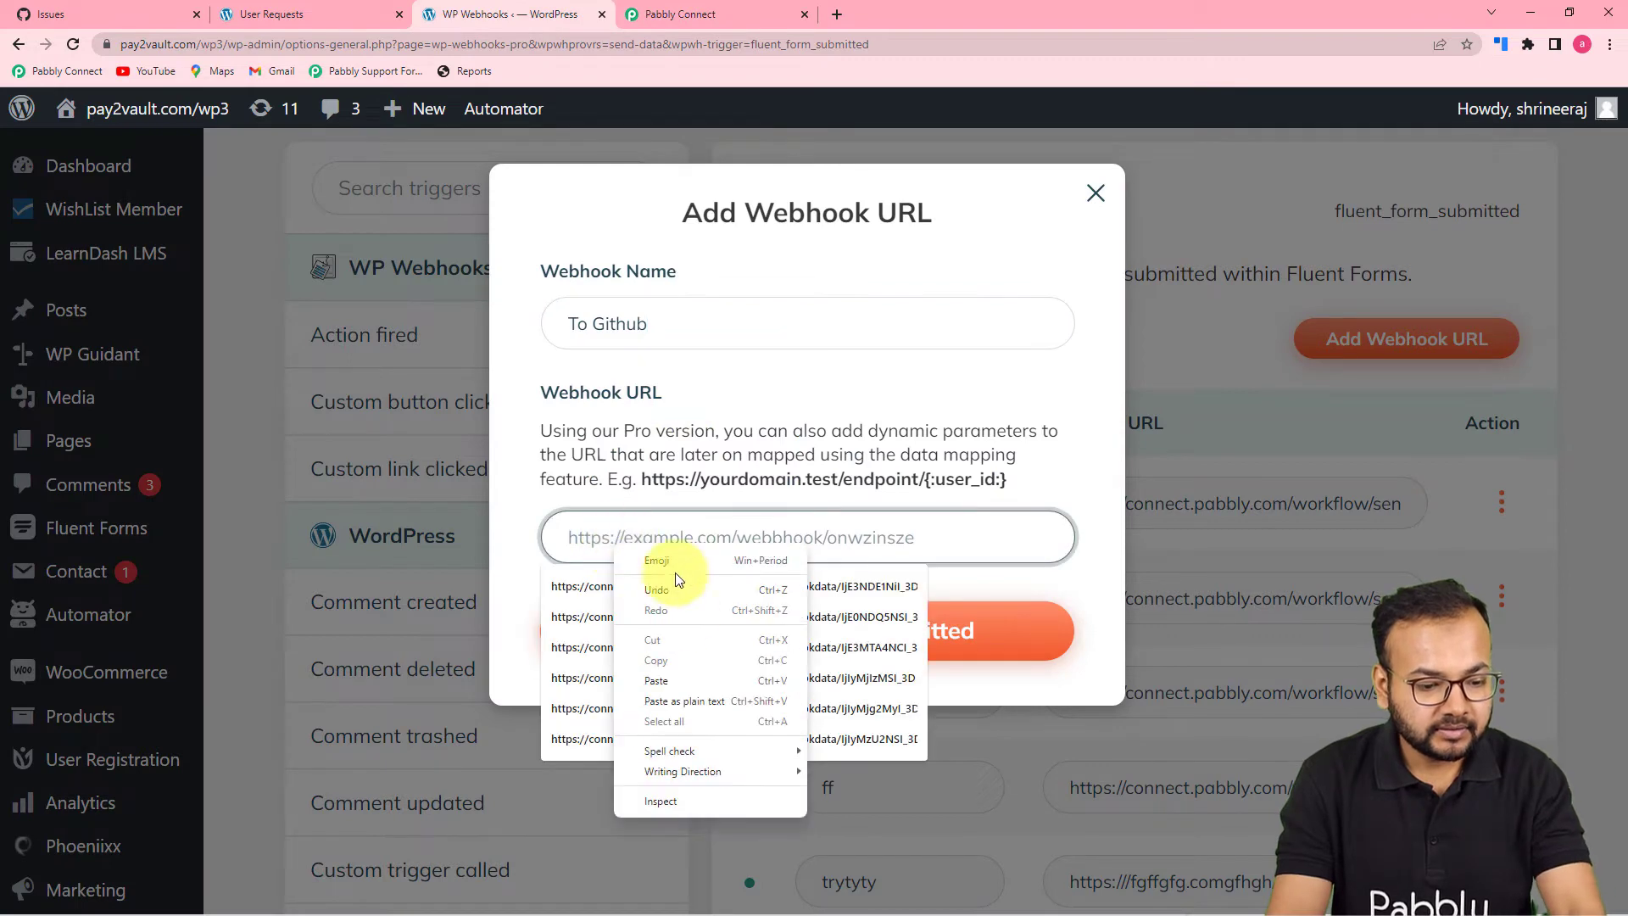
{"action": "left_click", "coordinate": [694, 702]}
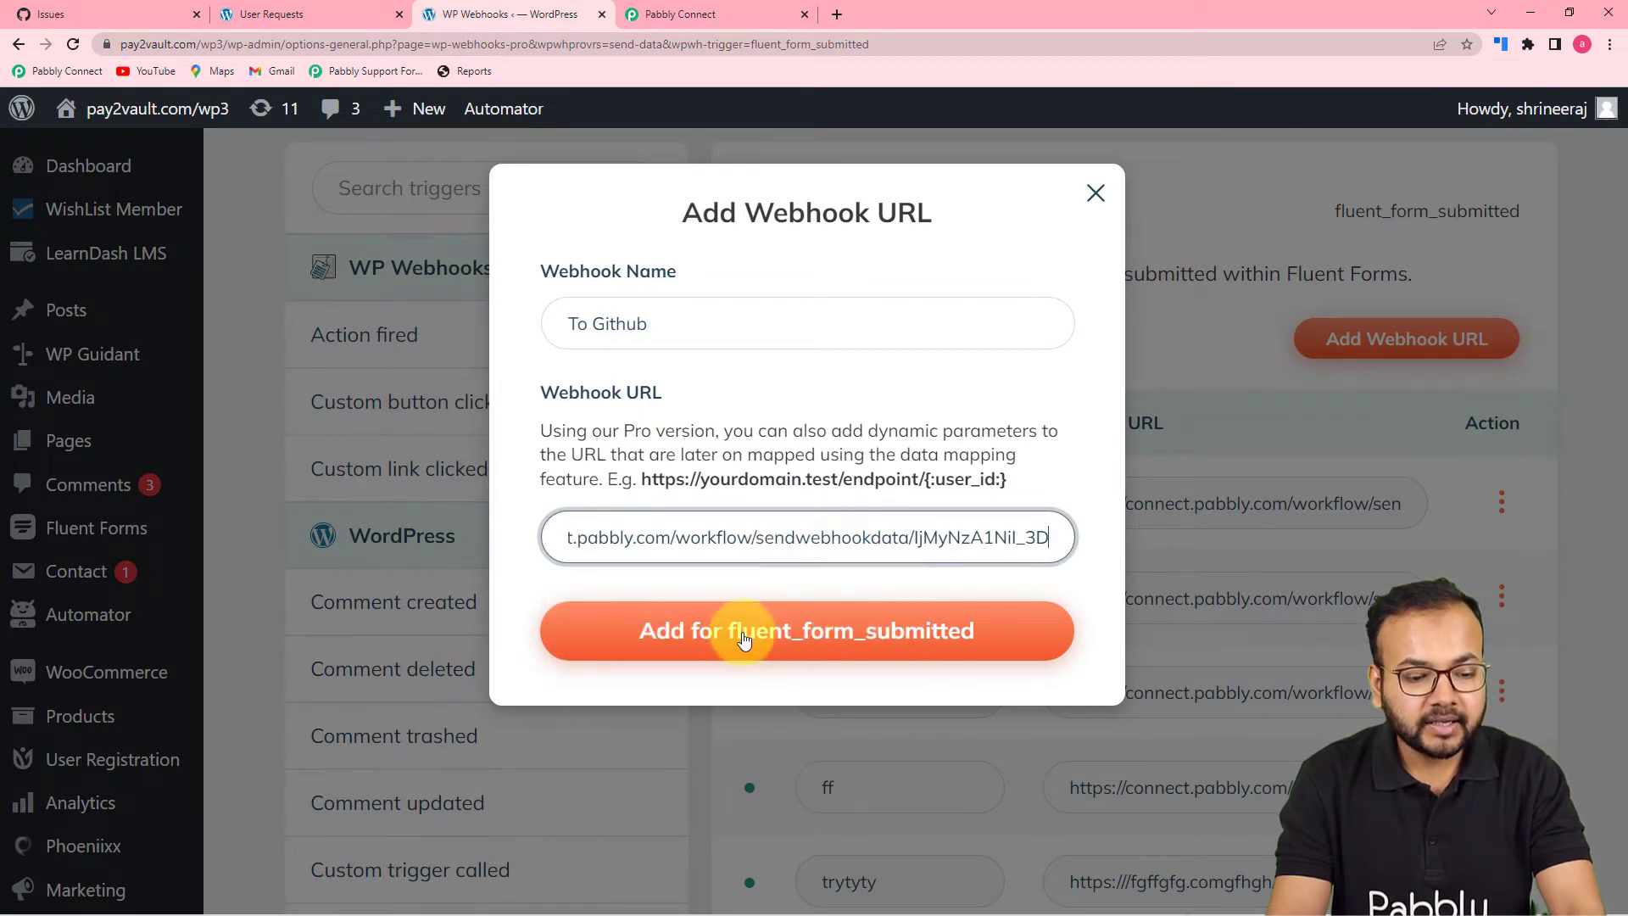
{"action": "left_click", "coordinate": [736, 638]}
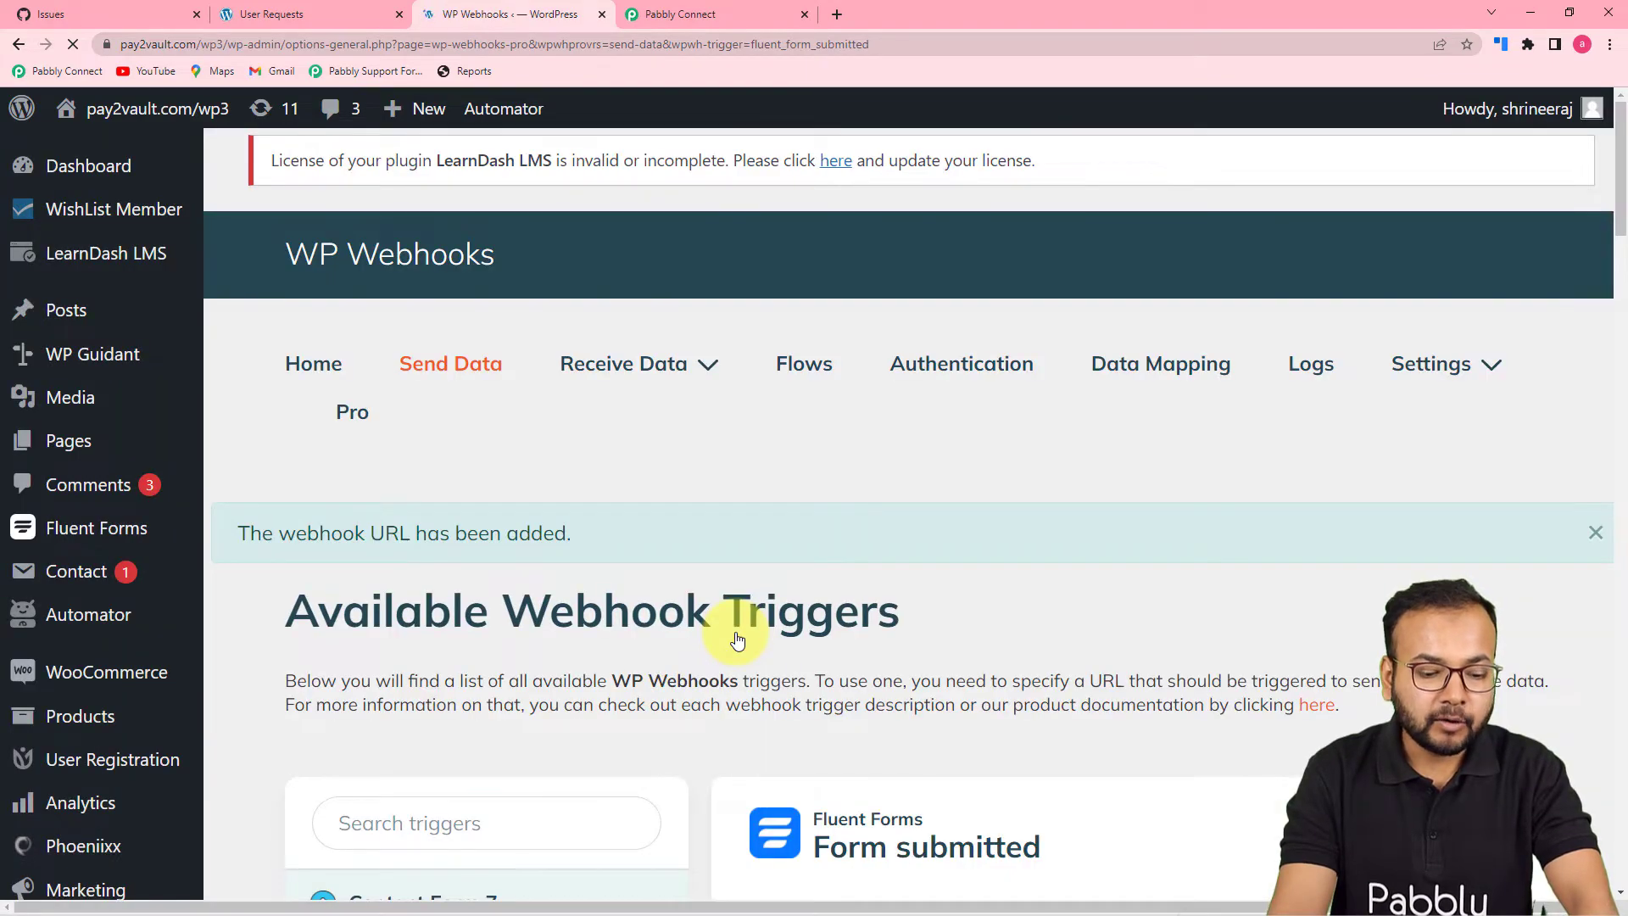
Restrict the to-github webhook to trigger only on the Report Issue form, save its settings and close them
{"action": "scroll", "coordinate": [736, 637], "scroll_direction": "down", "scroll_amount": 13}
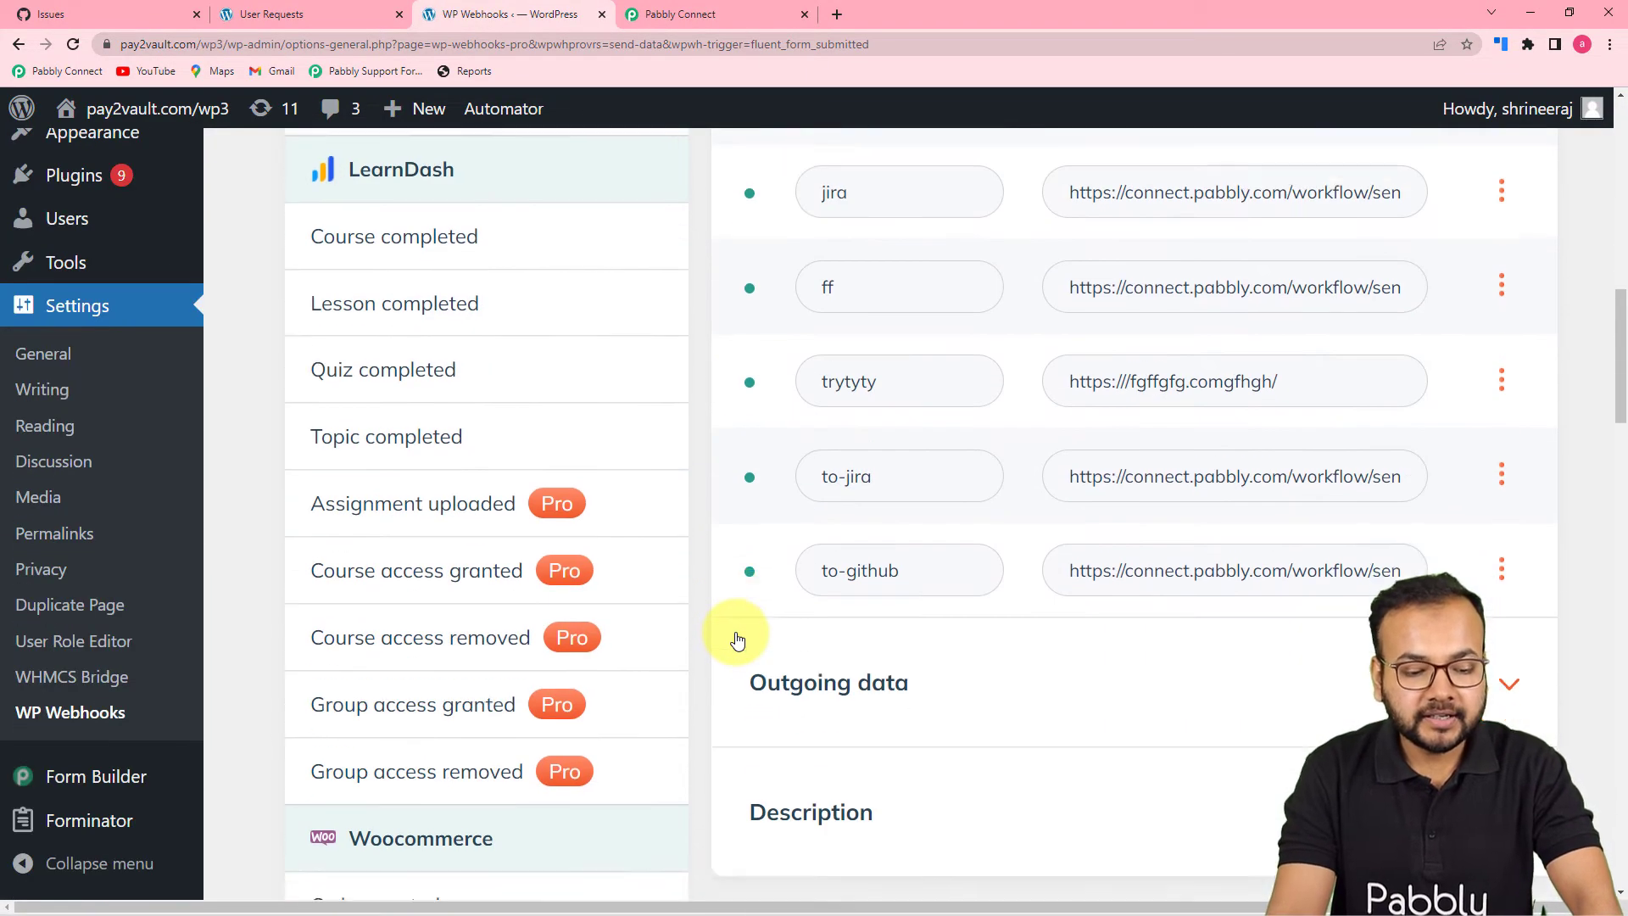
{"action": "scroll", "coordinate": [737, 640], "scroll_direction": "down", "scroll_amount": 3}
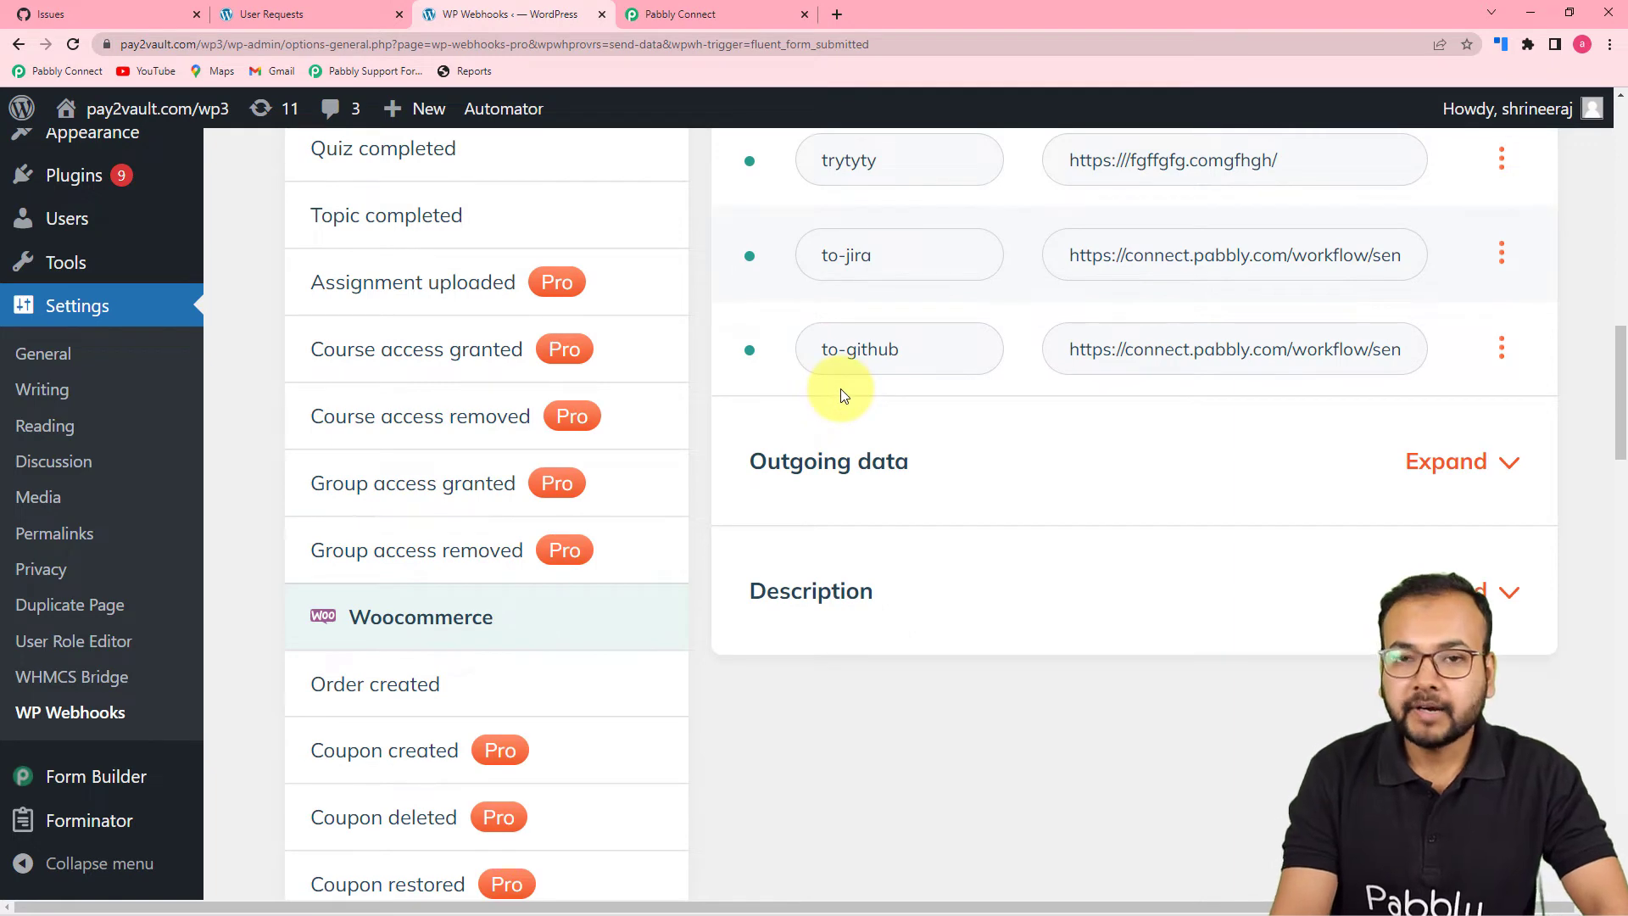
{"action": "left_click", "coordinate": [669, 13]}
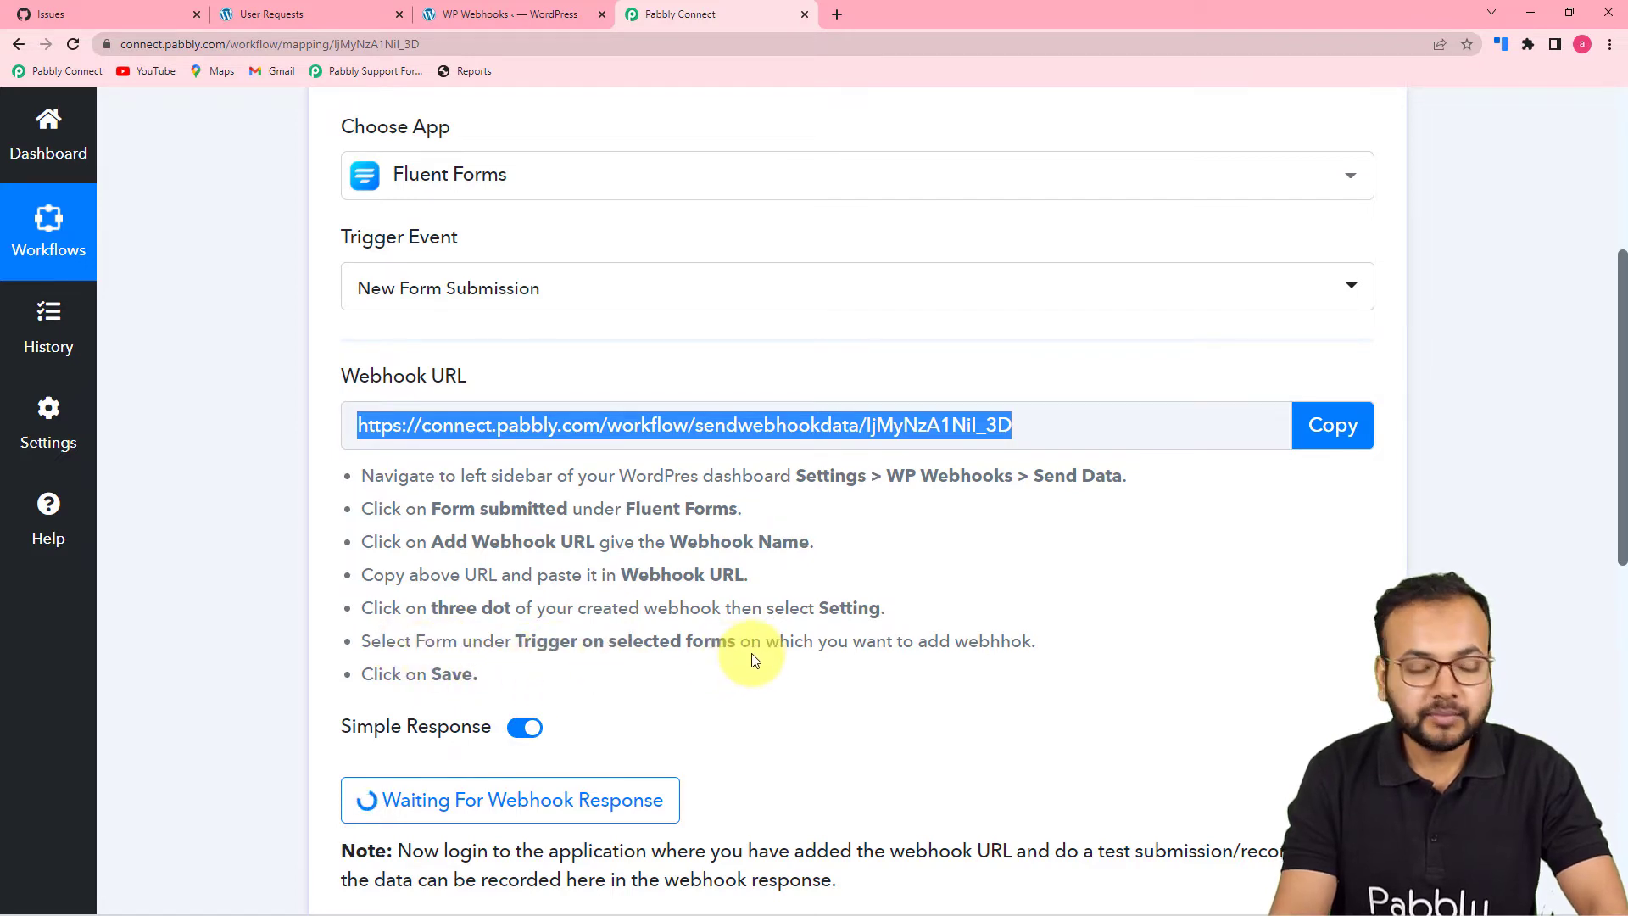
{"action": "left_click", "coordinate": [526, 13]}
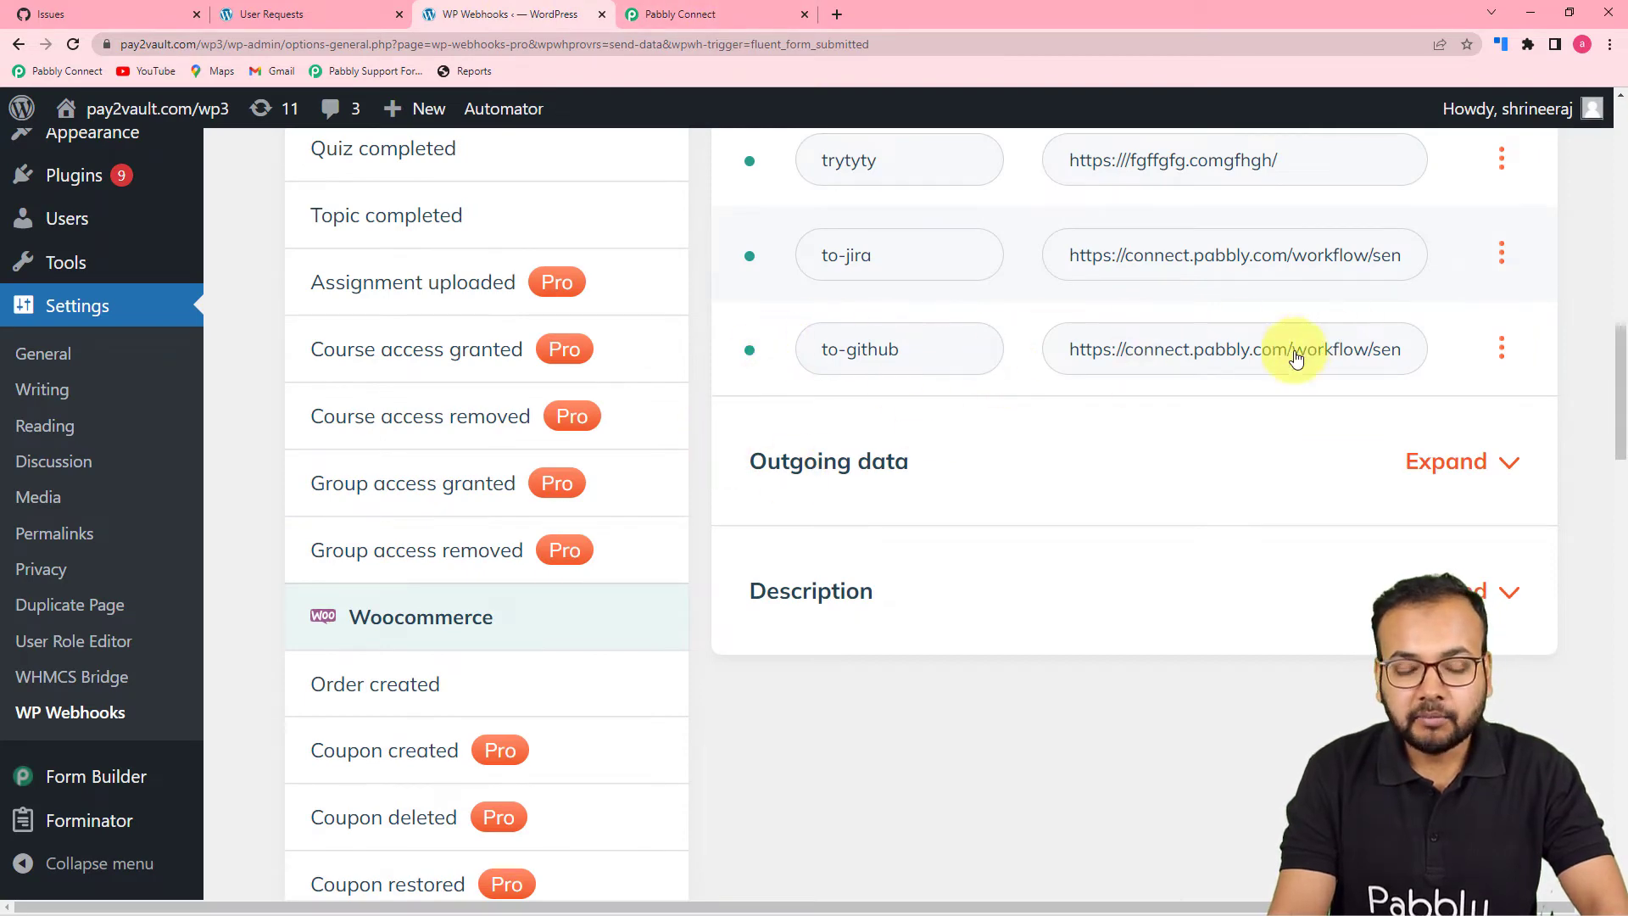
{"action": "left_click", "coordinate": [1501, 348]}
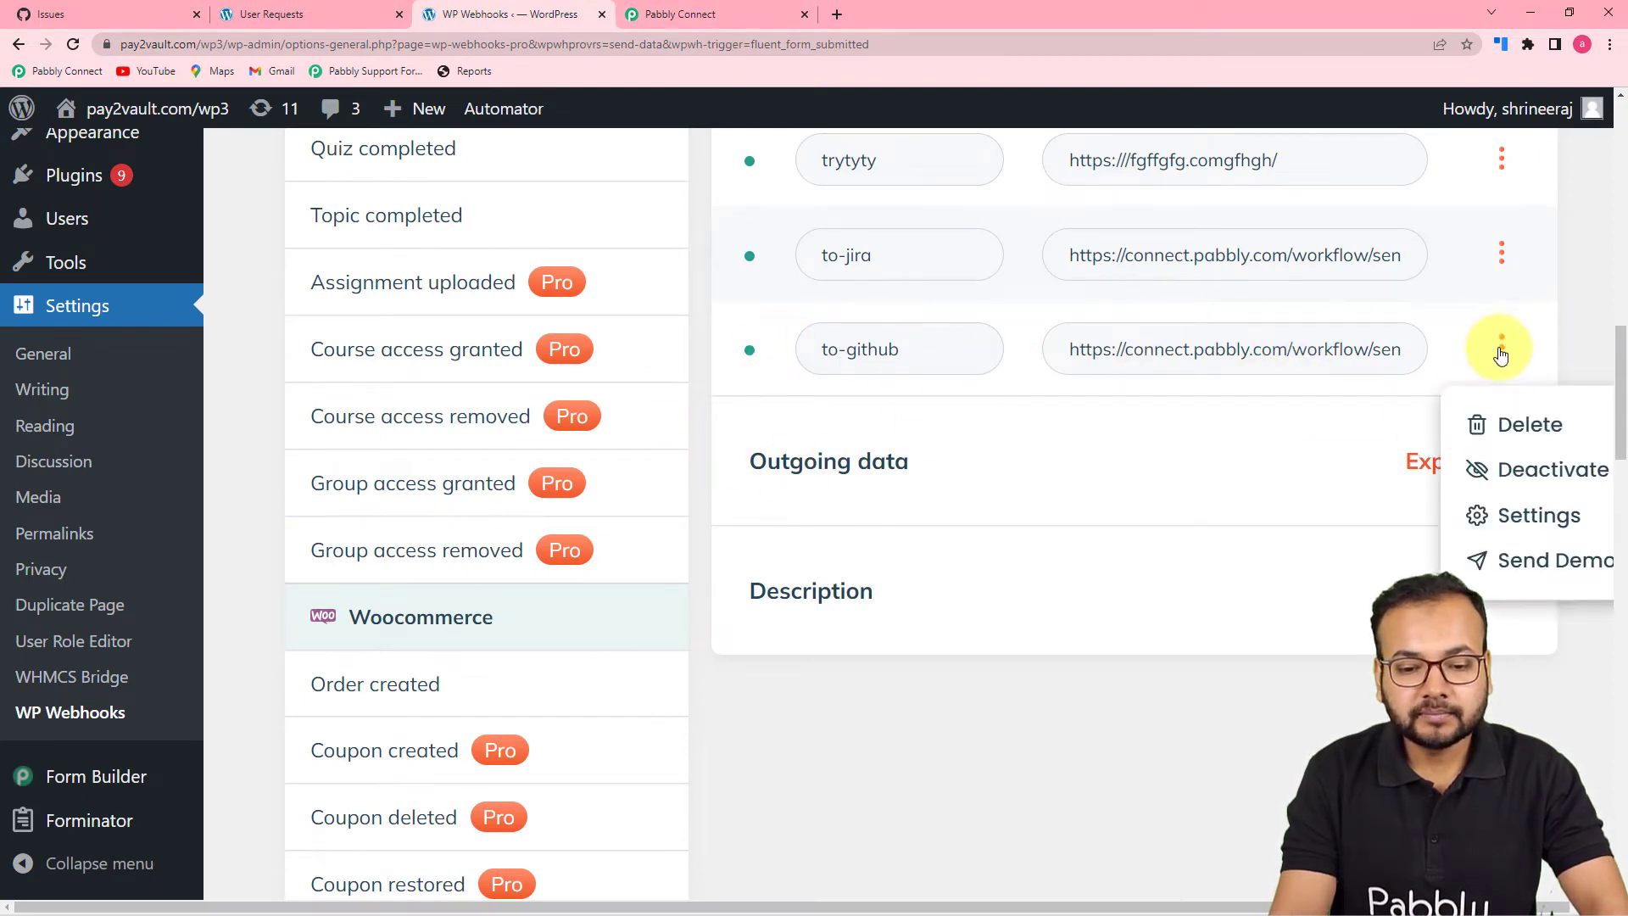
{"action": "left_click", "coordinate": [1501, 517]}
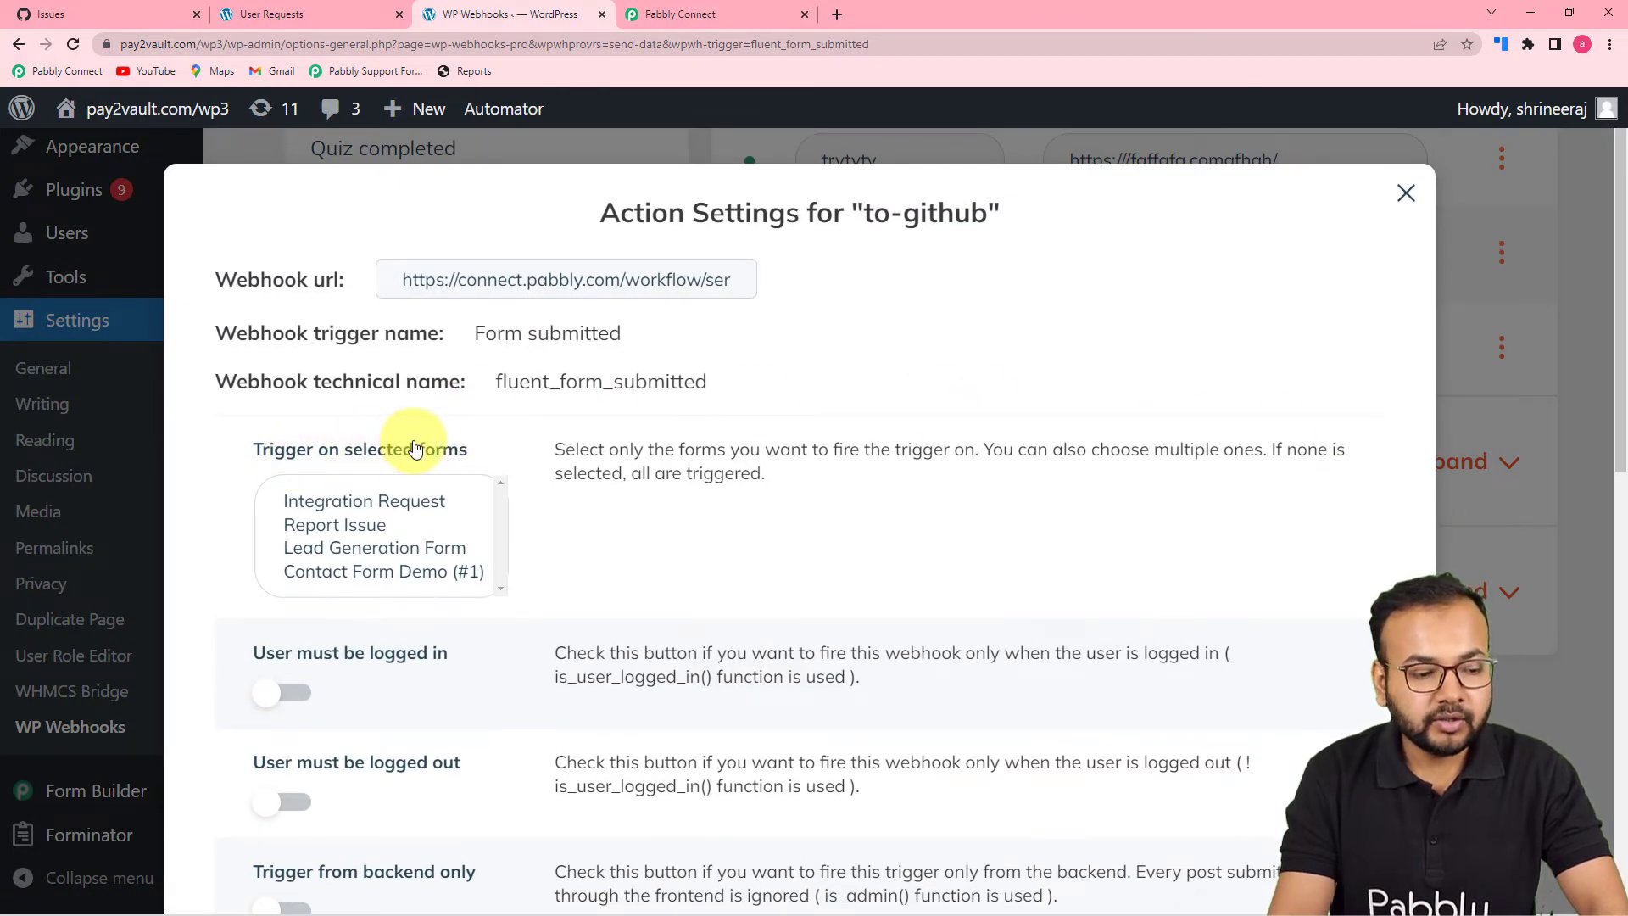
{"action": "left_click", "coordinate": [329, 527]}
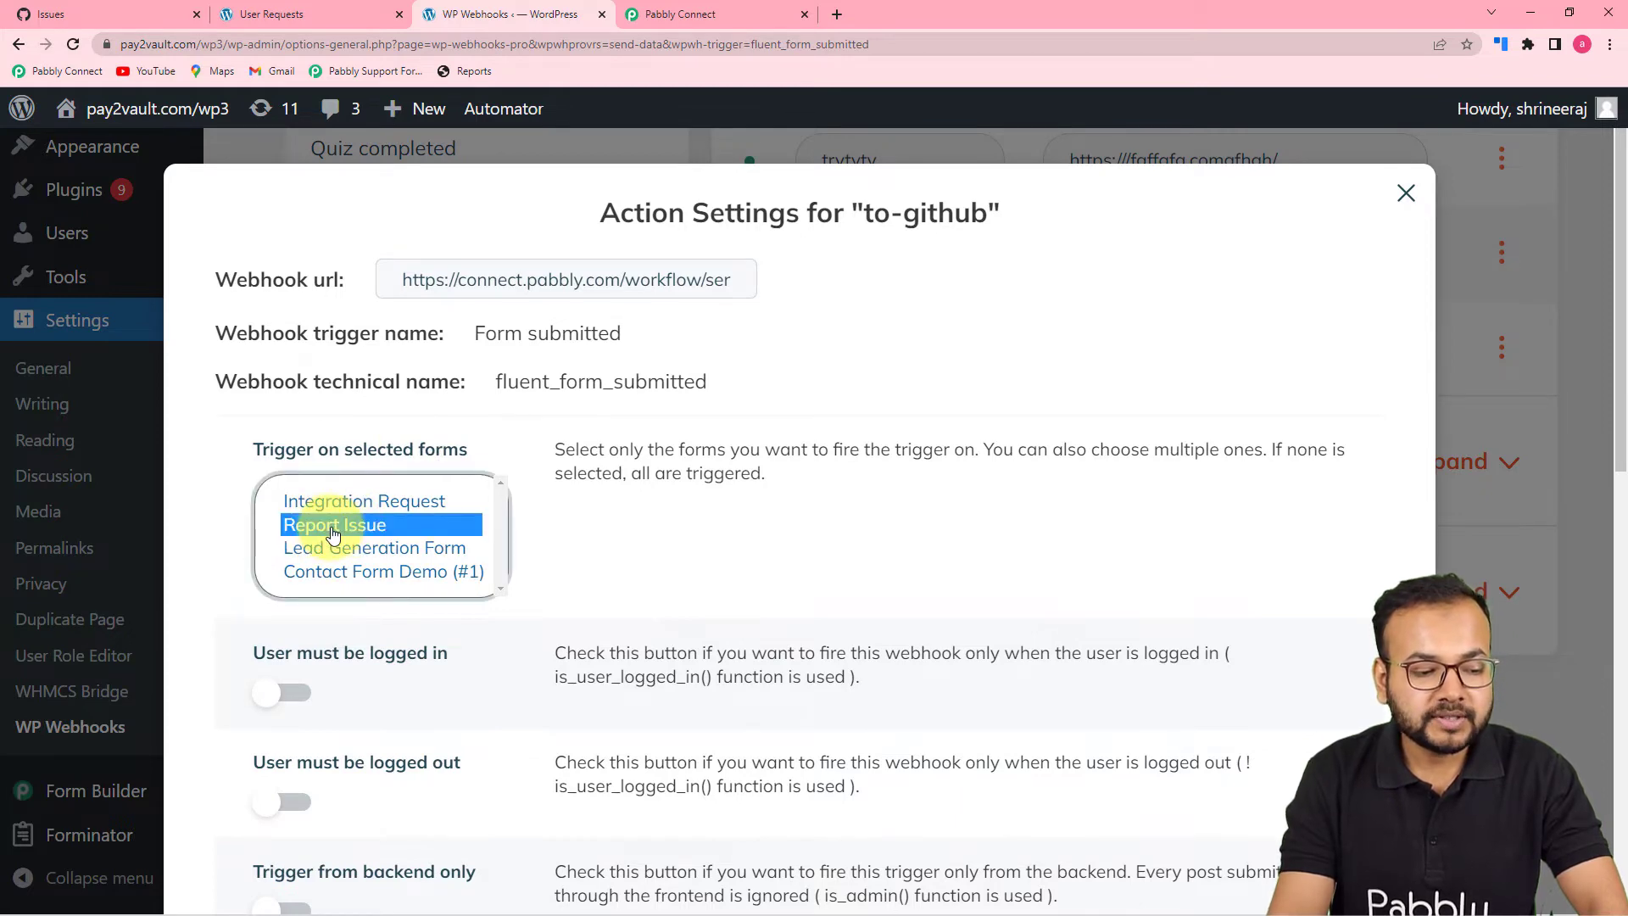
{"action": "scroll", "coordinate": [704, 543], "scroll_direction": "down", "scroll_amount": 9}
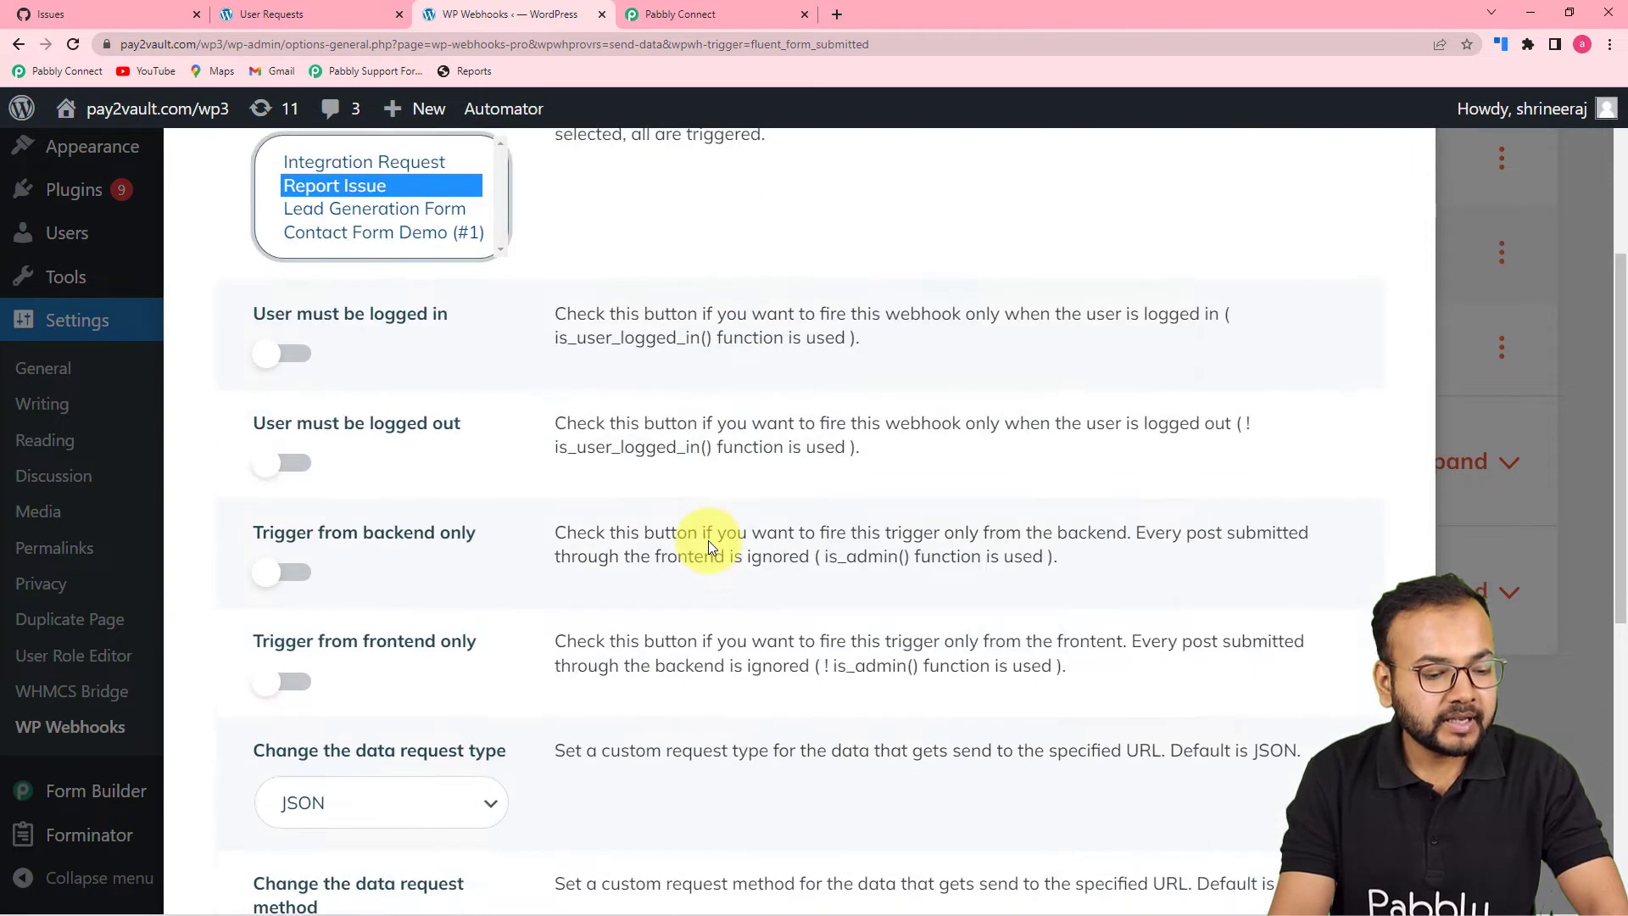
{"action": "scroll", "coordinate": [695, 553], "scroll_direction": "down", "scroll_amount": 2}
{"action": "left_click", "coordinate": [293, 773]}
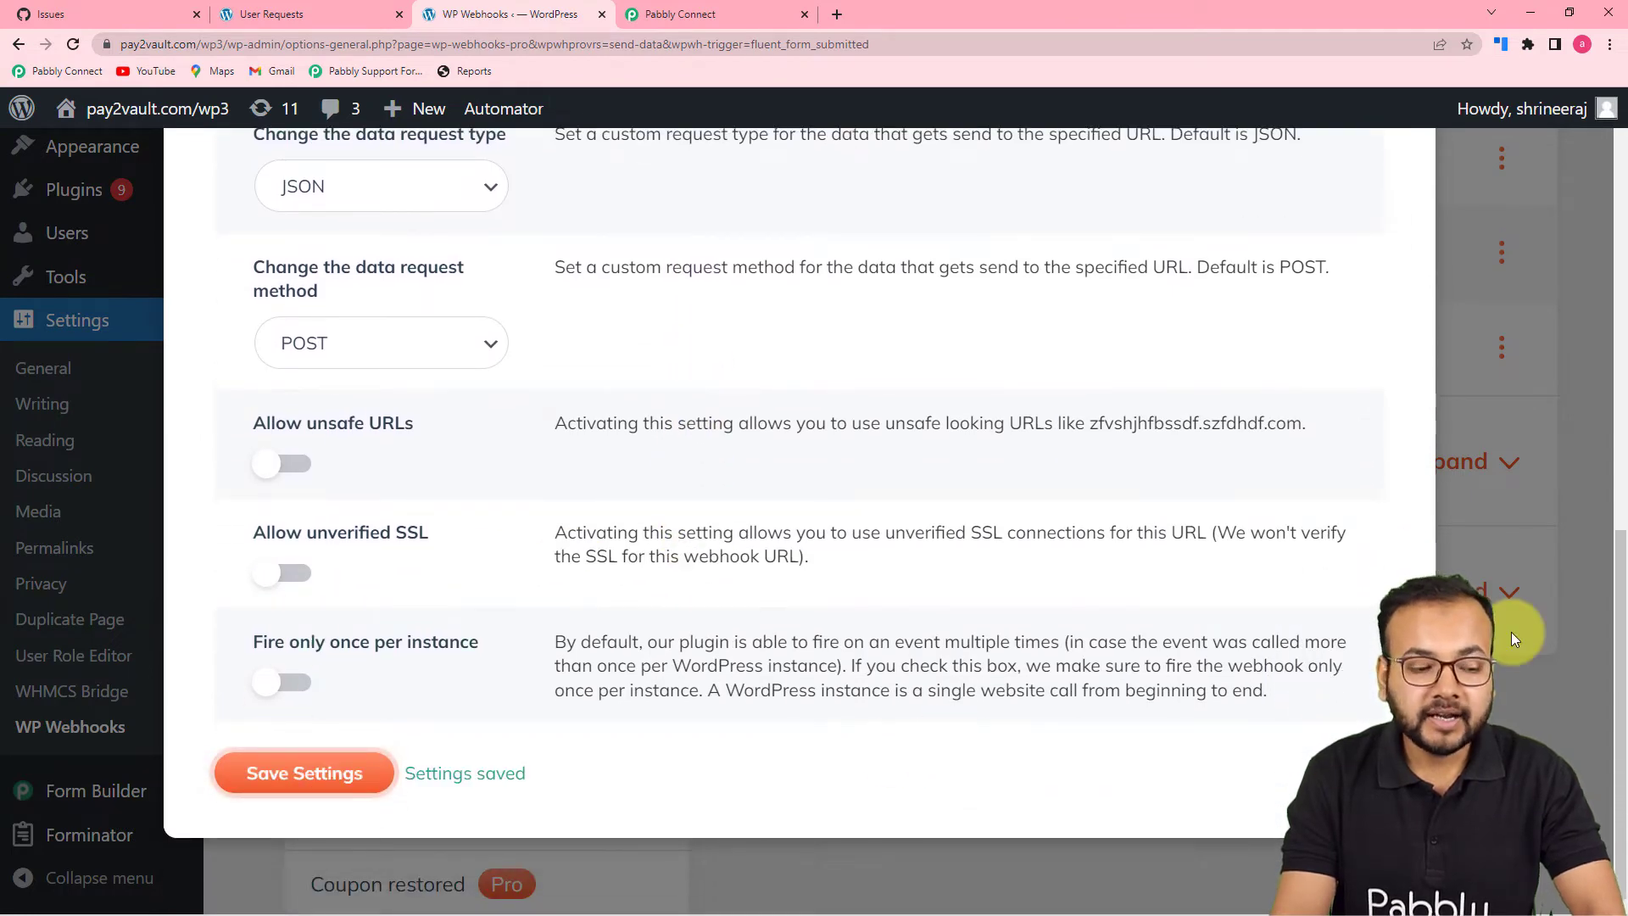
{"action": "left_click", "coordinate": [1567, 490]}
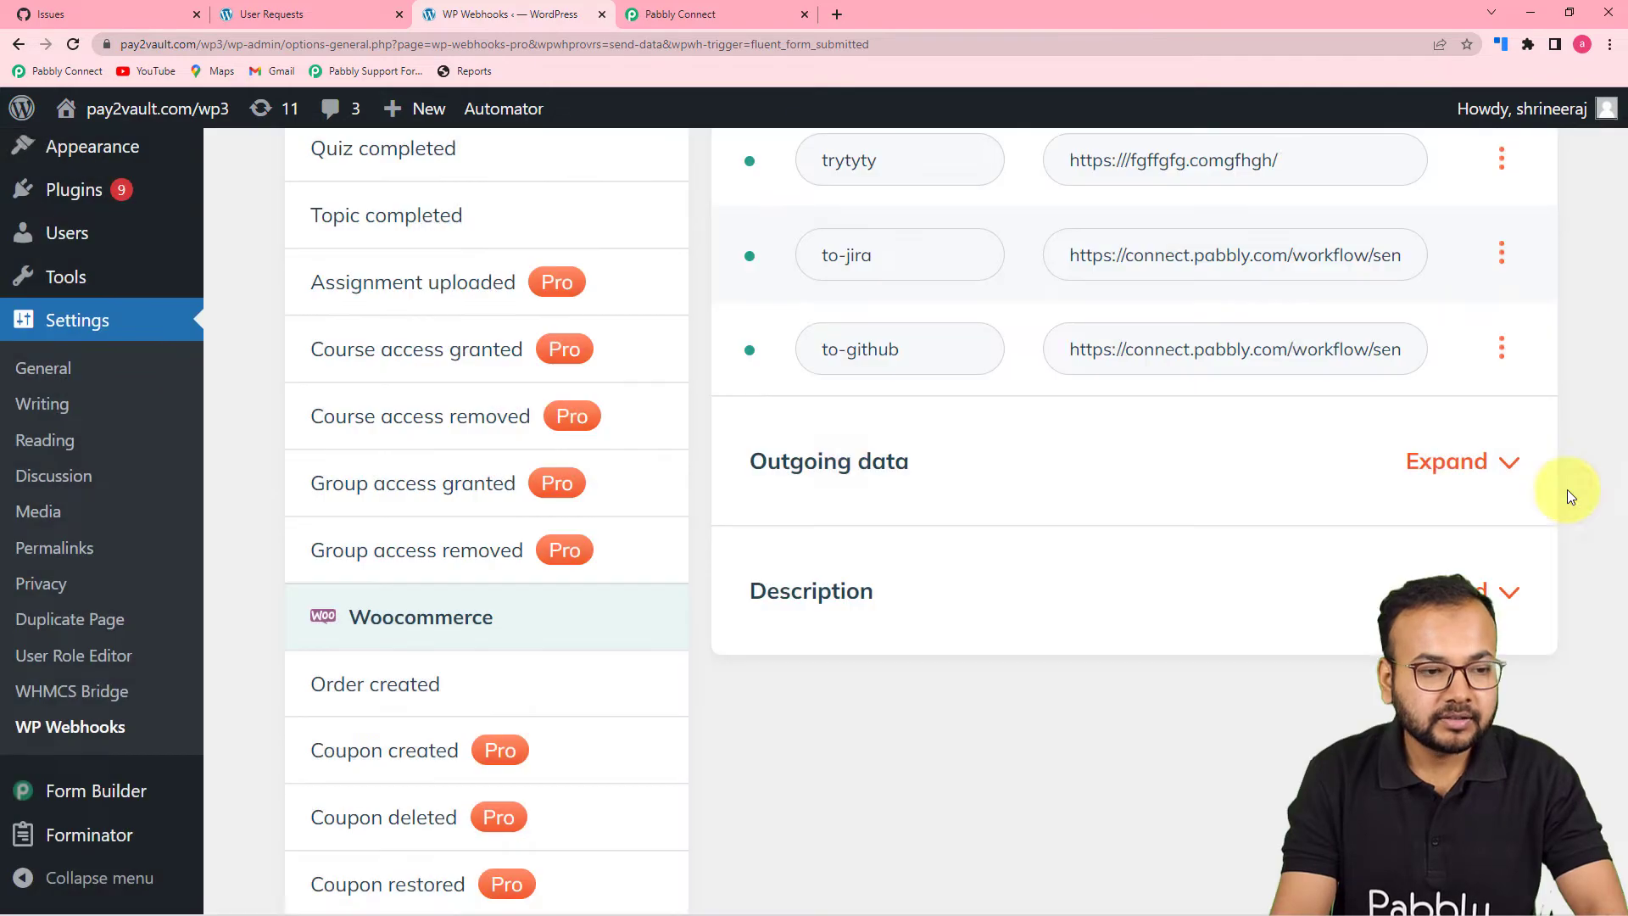
Switch to Pabbly Connect and review the Fluent Forms trigger's setup instructions and webhook response status
{"action": "left_click", "coordinate": [665, 17]}
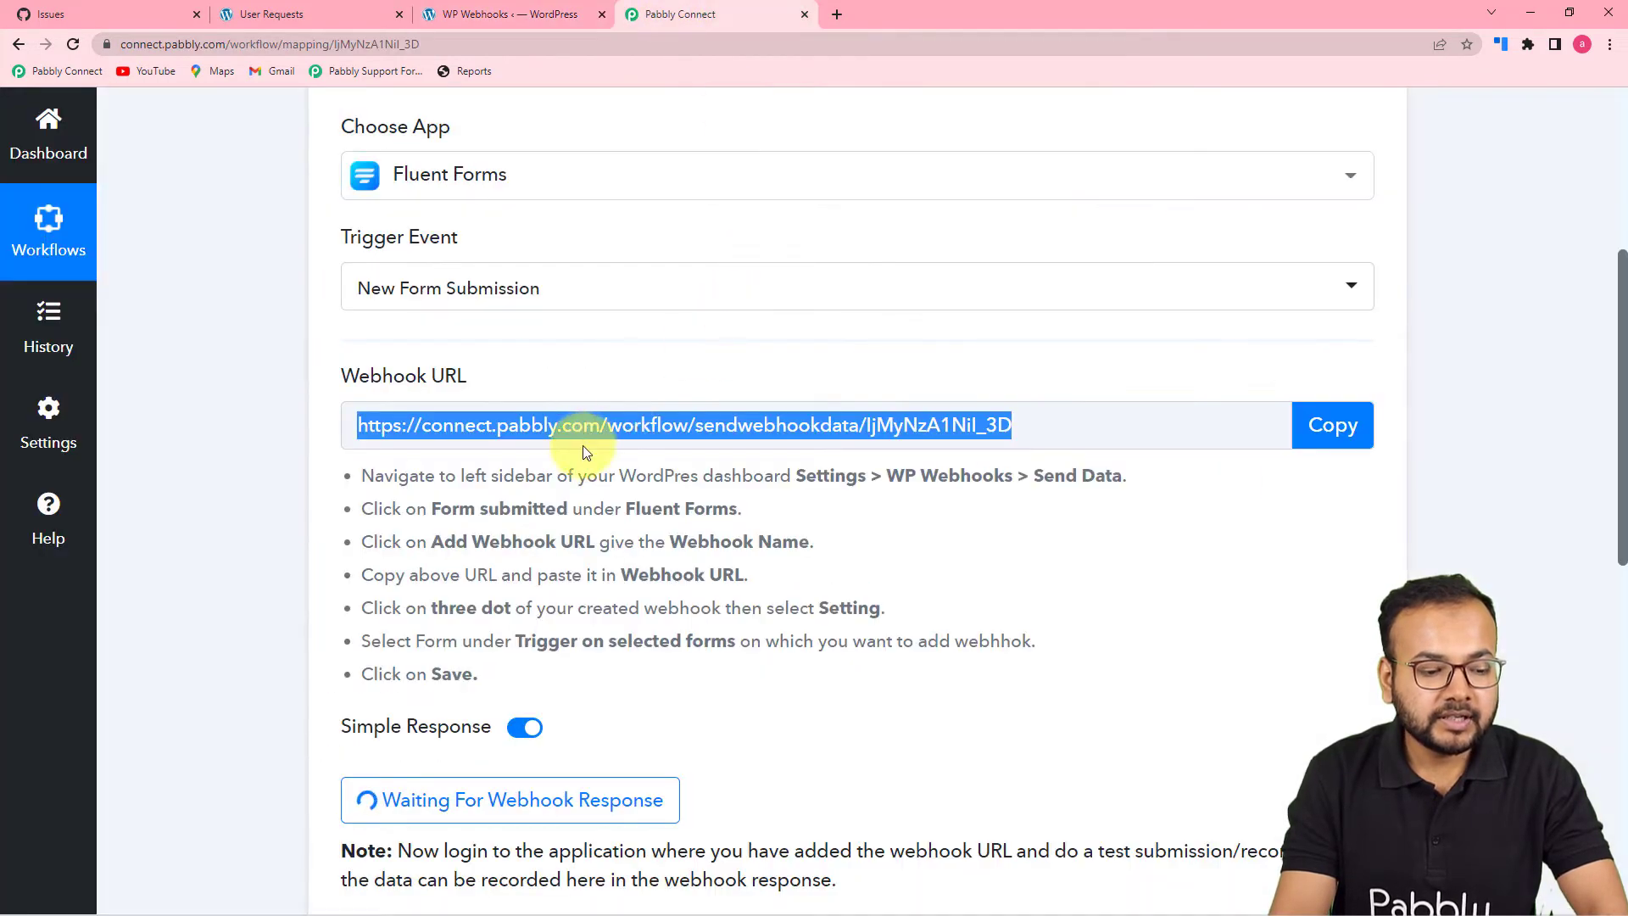
{"action": "scroll", "coordinate": [425, 211], "scroll_direction": "down", "scroll_amount": 3}
{"action": "scroll", "coordinate": [481, 336], "scroll_direction": "up", "scroll_amount": 1}
{"action": "scroll", "coordinate": [1476, 319], "scroll_direction": "up", "scroll_amount": 2}
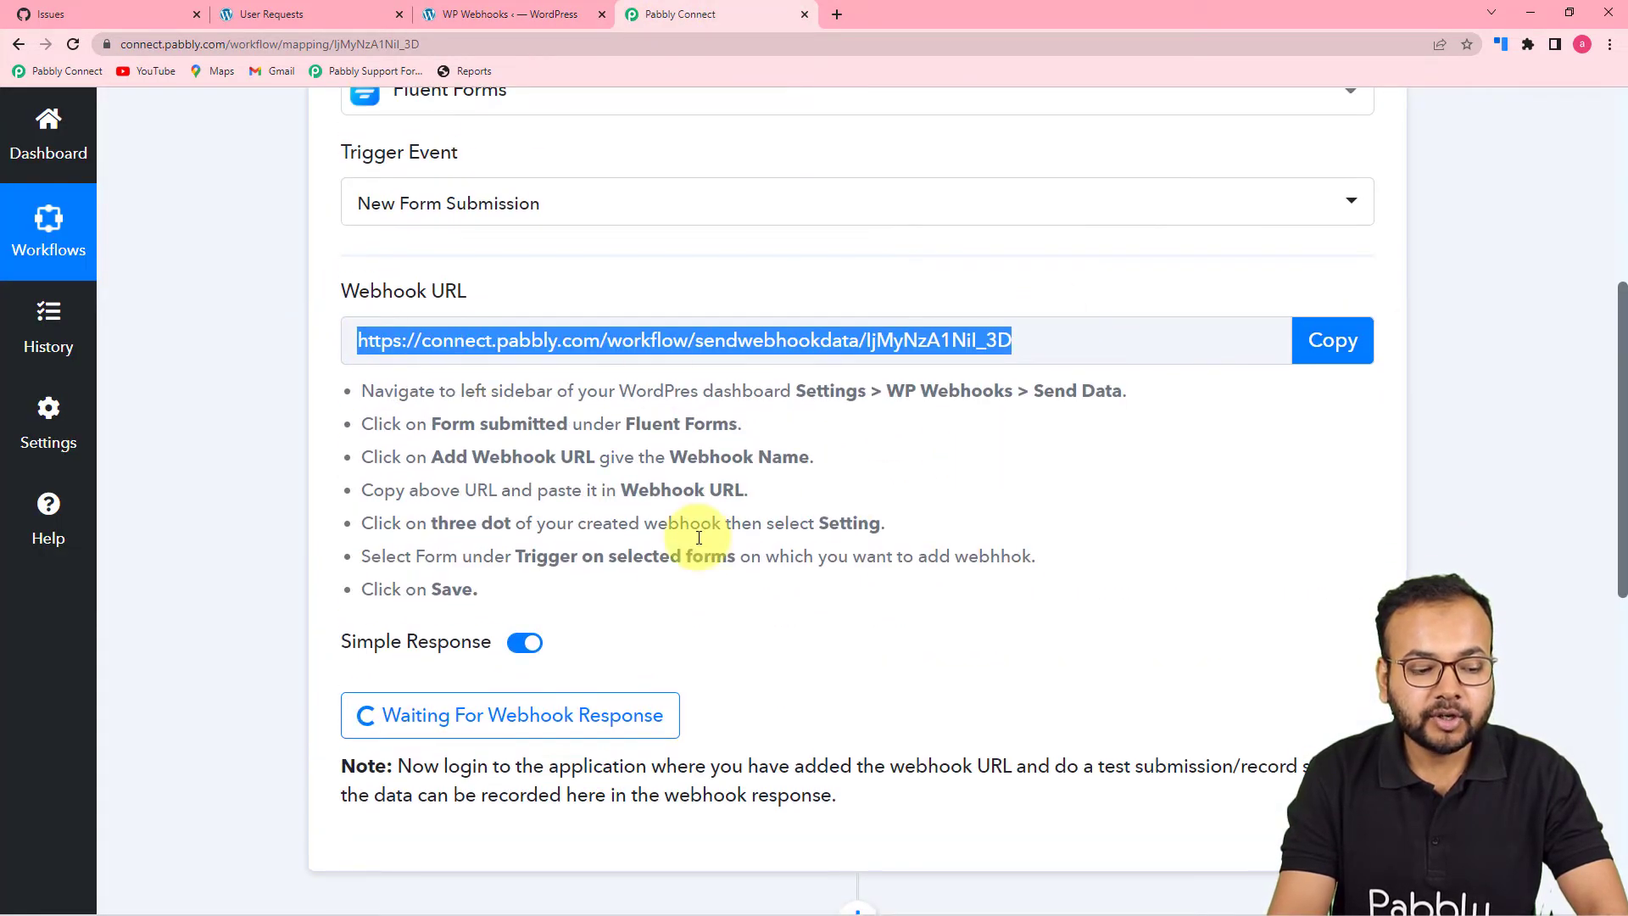
{"action": "scroll", "coordinate": [745, 593], "scroll_direction": "down", "scroll_amount": 3}
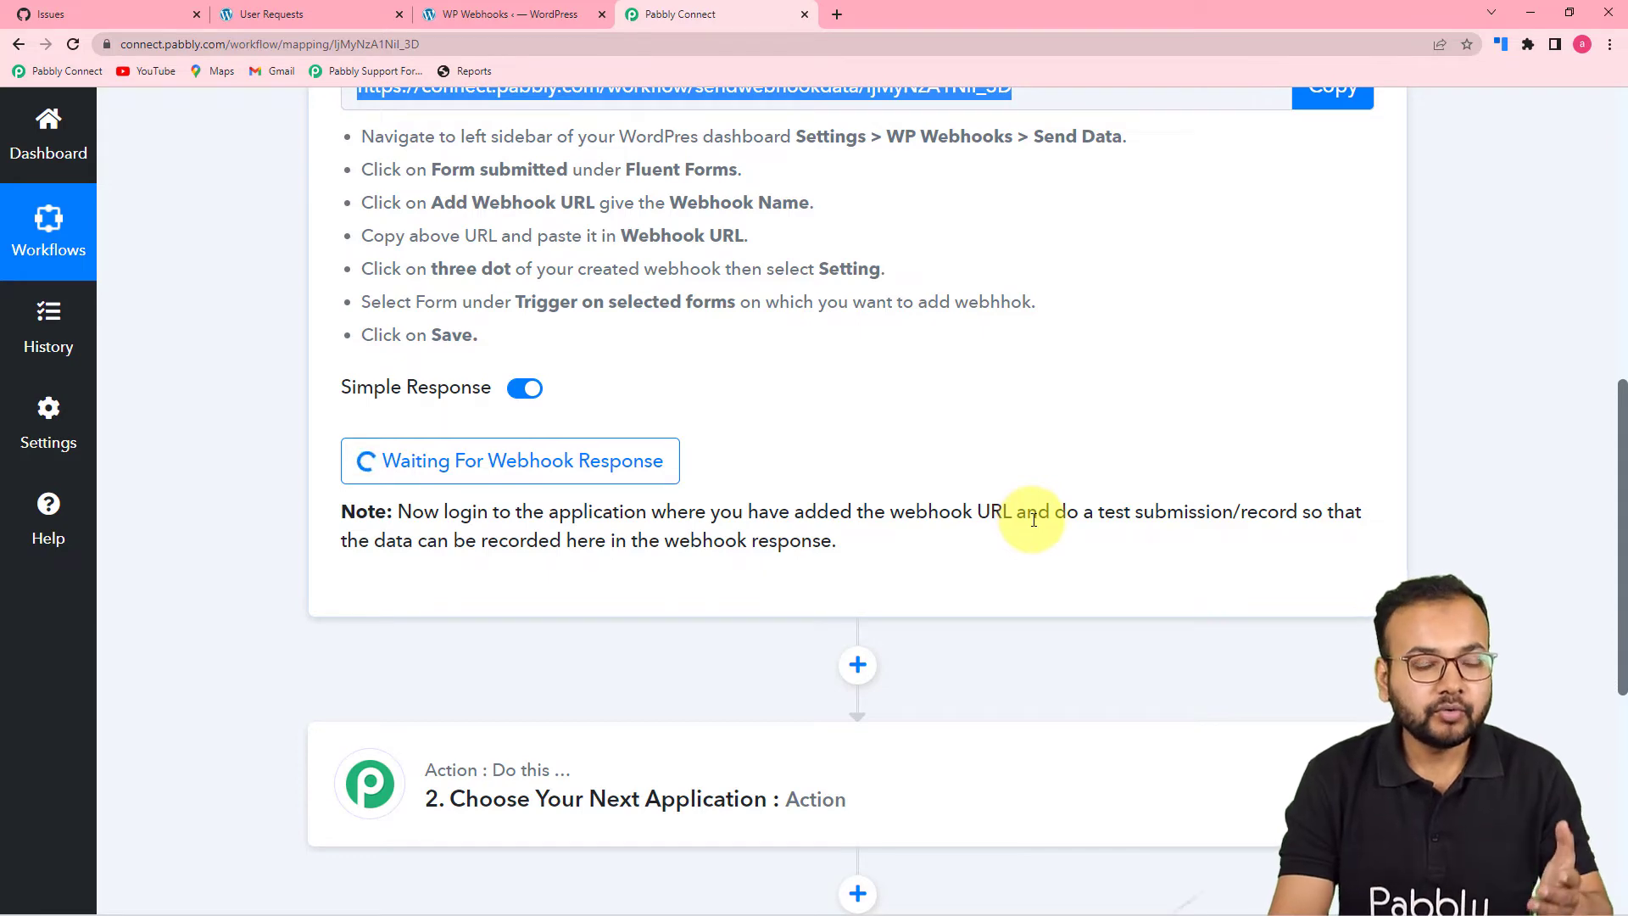
Switch to the User Requests page and fill in the form's first name, last name and email with test contact details
{"action": "left_click", "coordinate": [288, 16]}
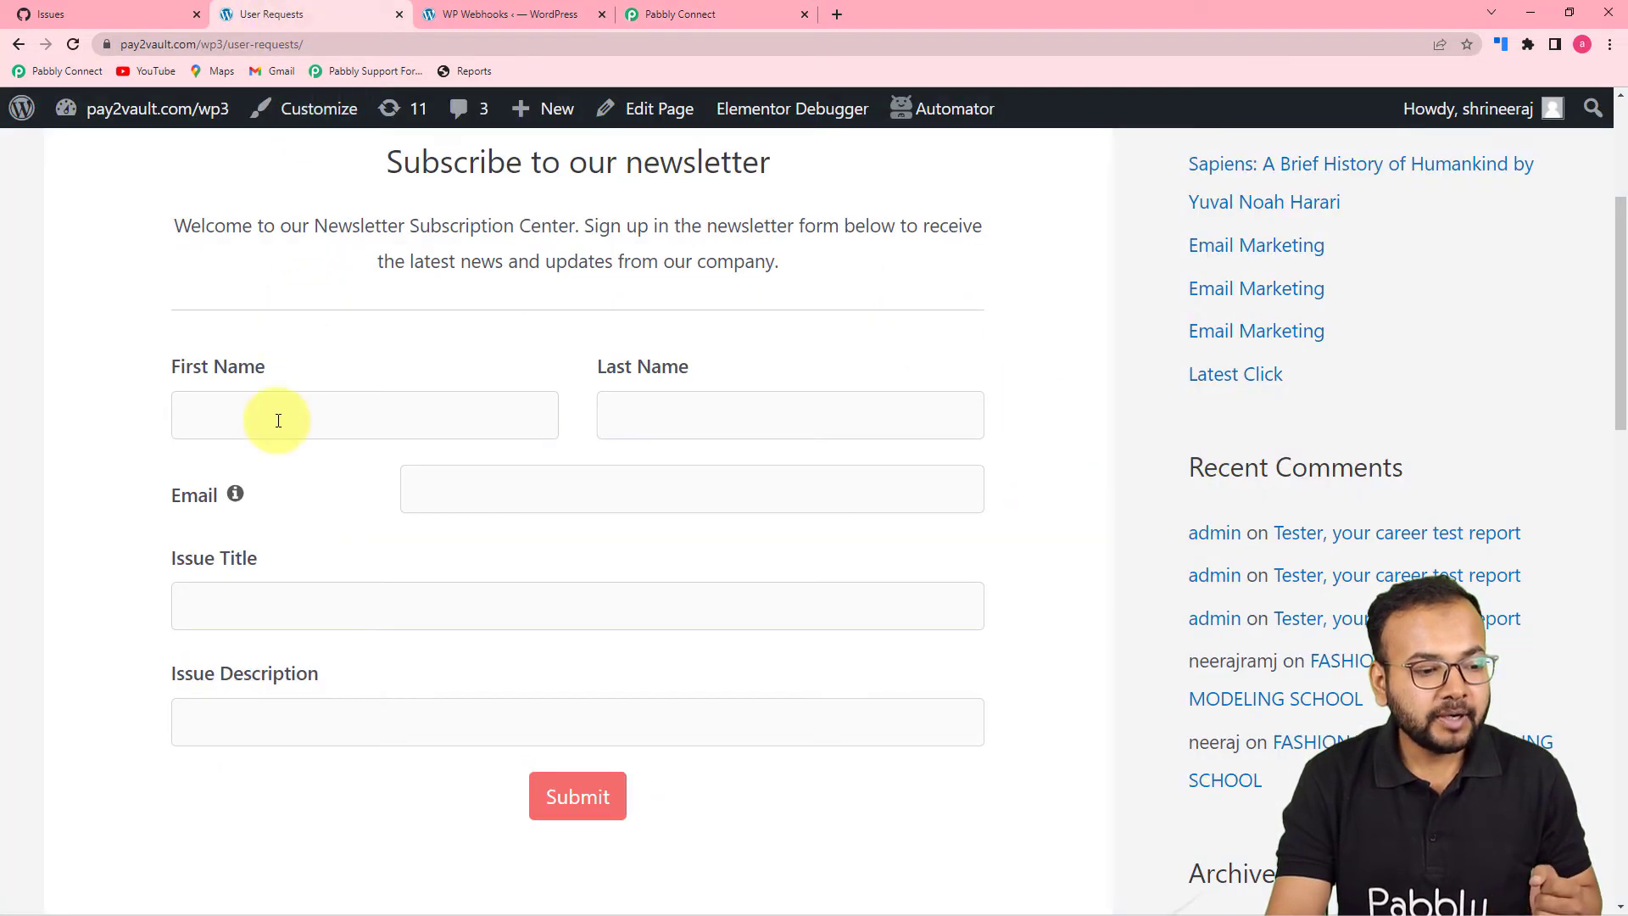
{"action": "left_click", "coordinate": [400, 418]}
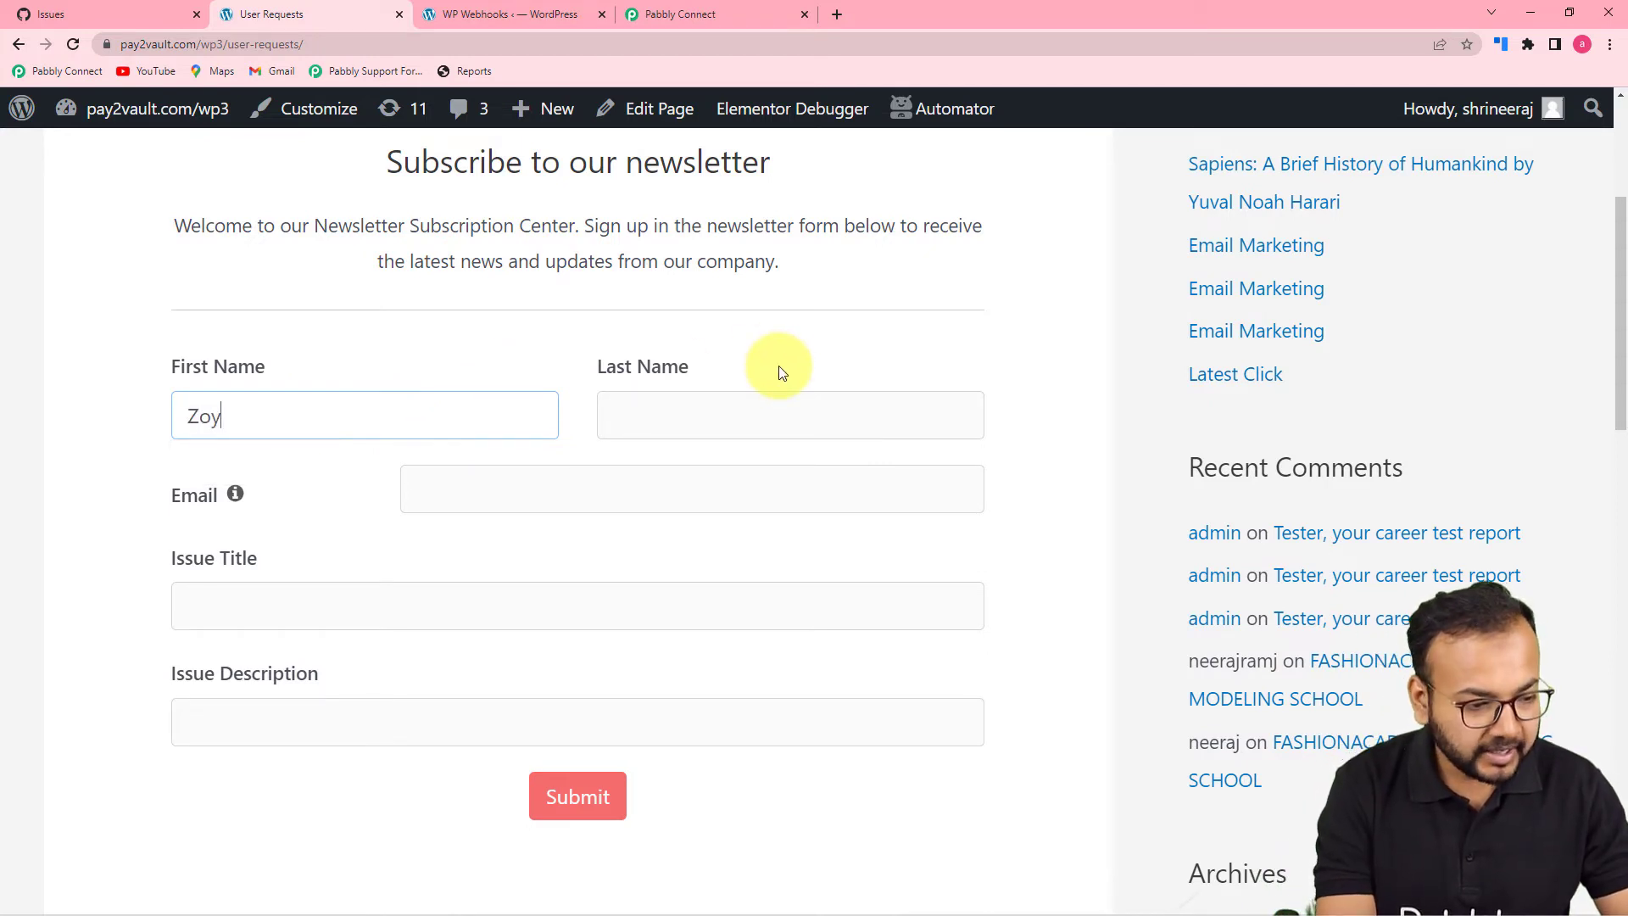
{"action": "left_click", "coordinate": [780, 409]}
{"action": "type", "text": "Khan"}
{"action": "left_click", "coordinate": [757, 479]}
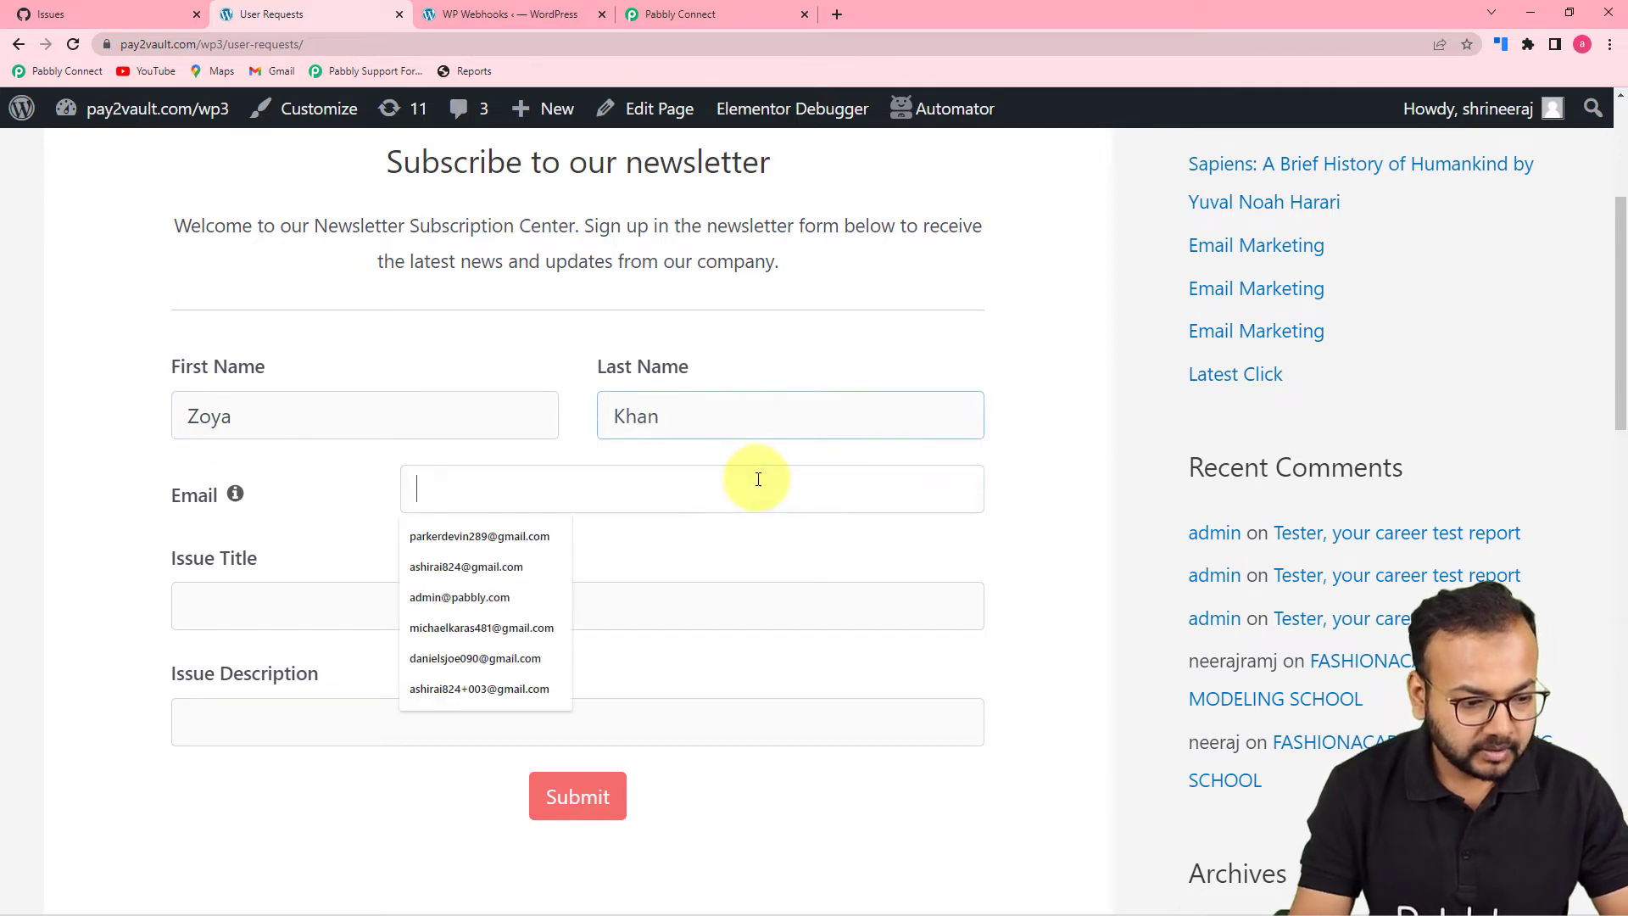
{"action": "left_click", "coordinate": [526, 658]}
Enter the issue title "Issue in Help Text." and the issue description "Help text of Fluent Forms Trigger is not Clear."
{"action": "left_click", "coordinate": [452, 605]}
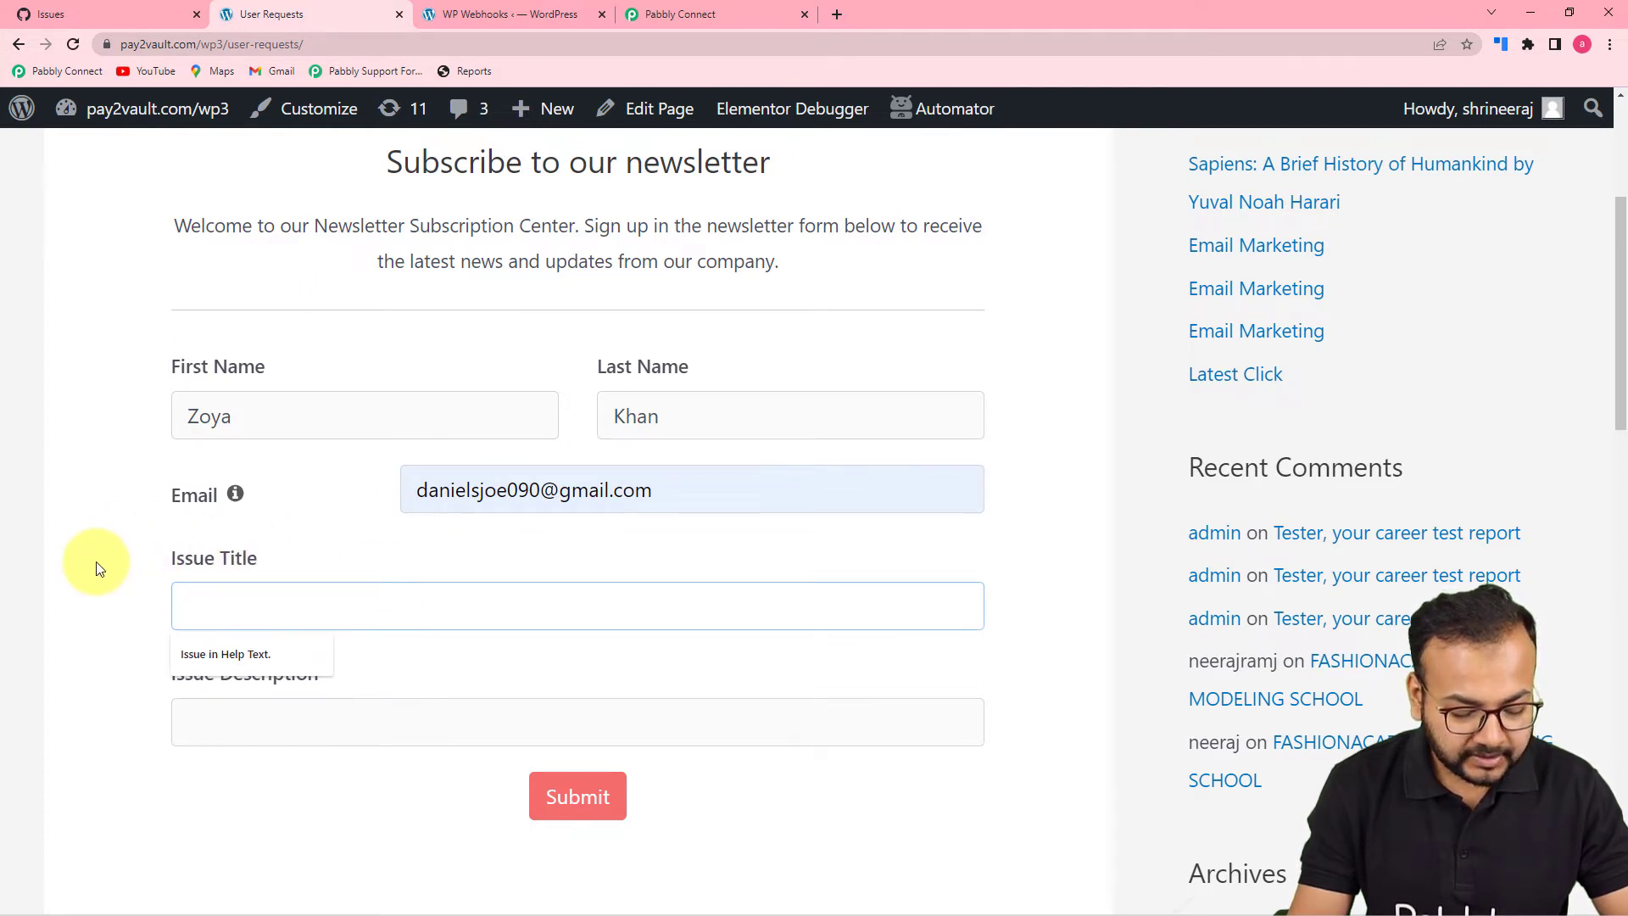
{"action": "left_click", "coordinate": [208, 657]}
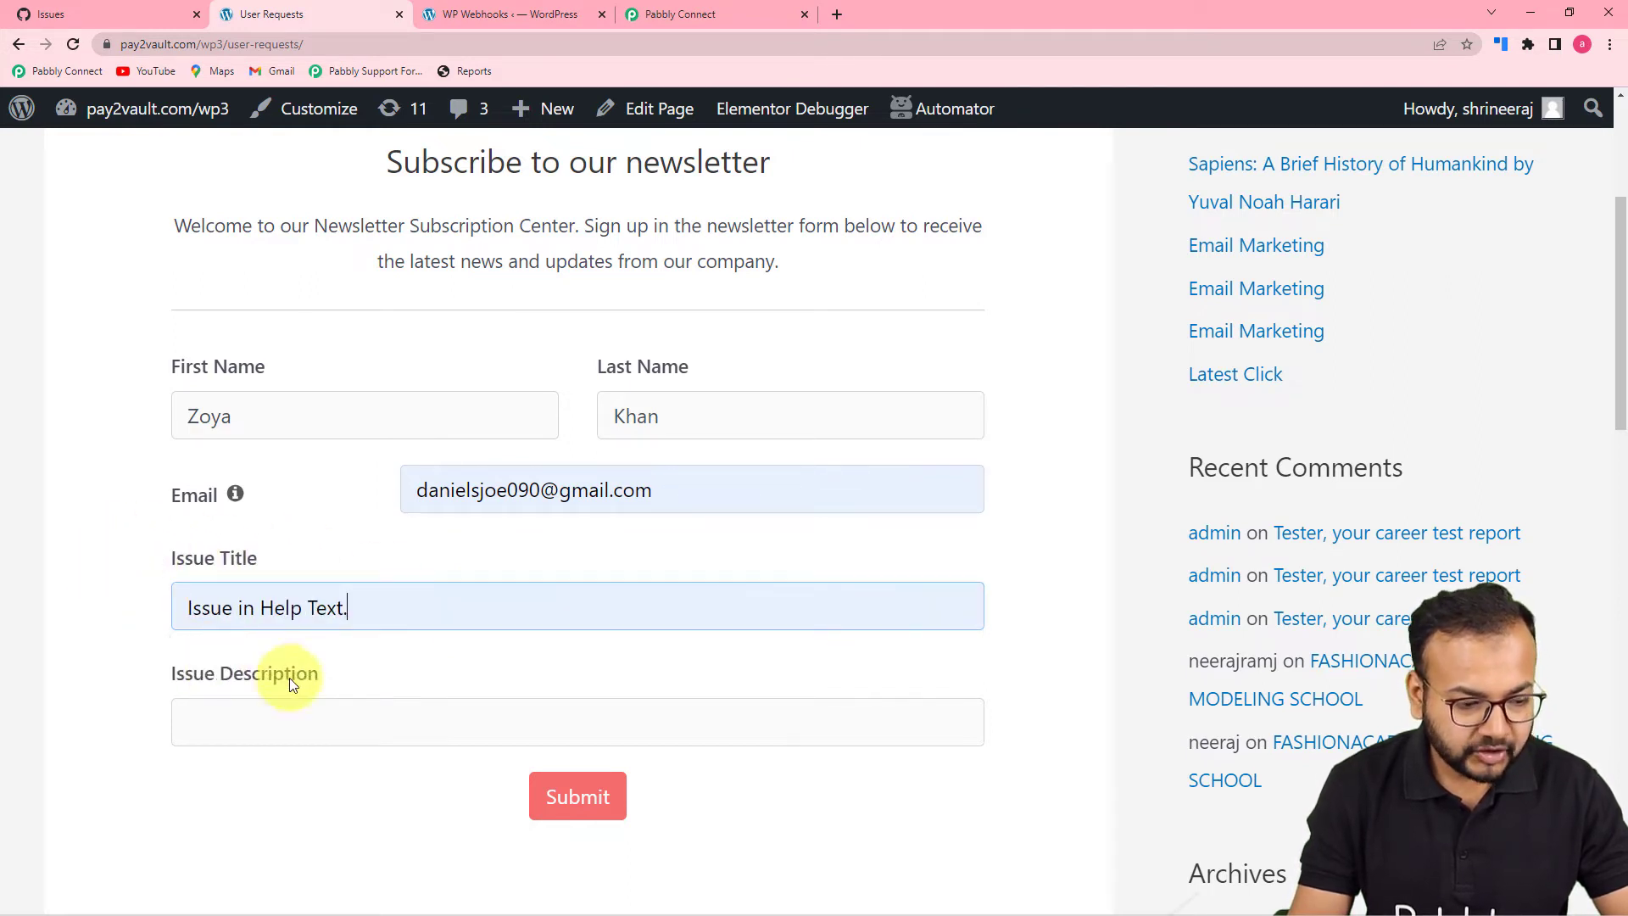
{"action": "left_click", "coordinate": [297, 719]}
{"action": "left_click", "coordinate": [280, 772]}
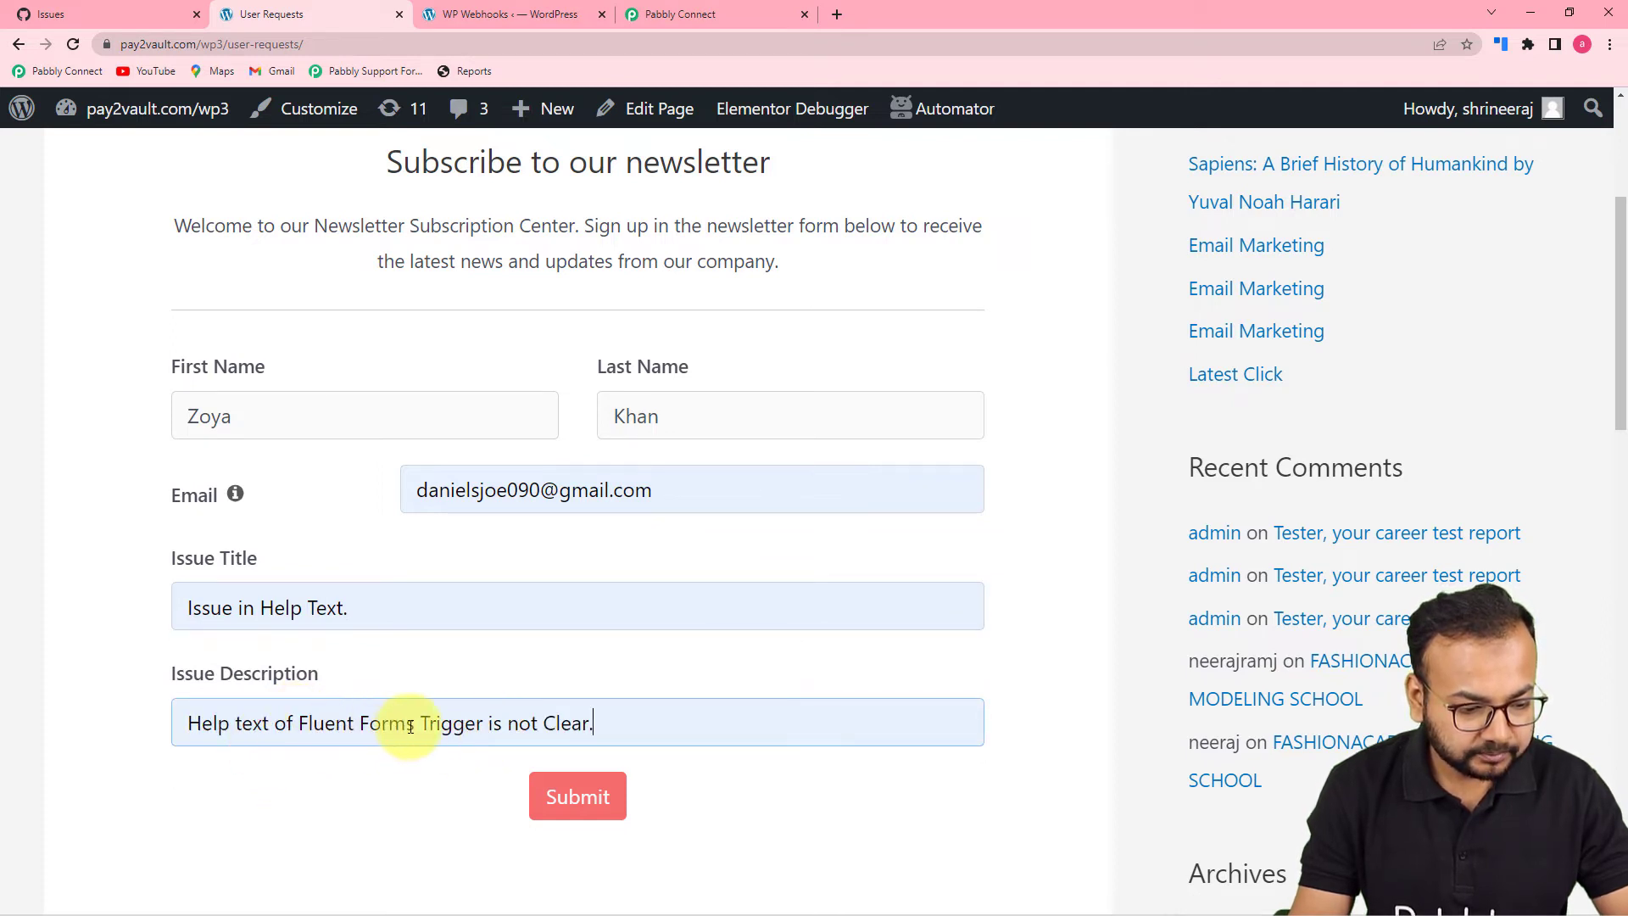
Change the issue description to "Help text of Github Action Step is not Clear." and submit the form
{"action": "key", "text": "BackSpace"}
{"action": "key", "text": "BackSpace"}
{"action": "key", "text": "BackSpace"}
{"action": "key", "text": "BackSpace"}
{"action": "key", "text": "BackSpace"}
{"action": "key", "text": "BackSpace"}
{"action": "key", "text": "BackSpace"}
{"action": "key", "text": "BackSpace"}
{"action": "key", "text": "BackSpace"}
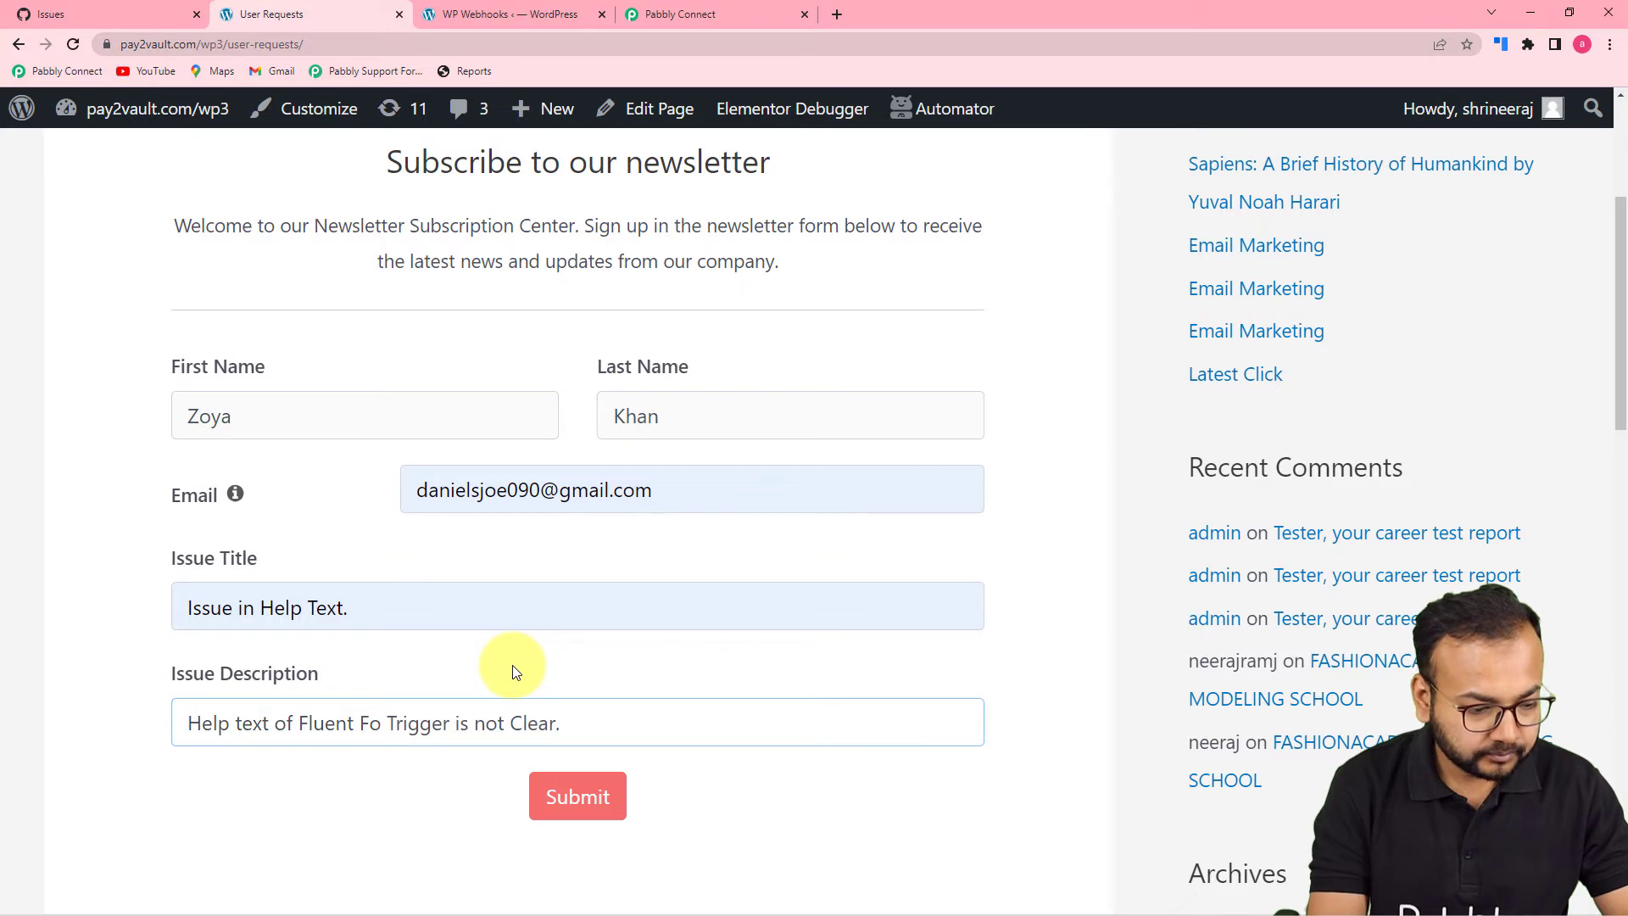
{"action": "key", "text": "BackSpace"}
{"action": "key", "text": "BackSpace"}
{"action": "key", "text": "BackSpace"}
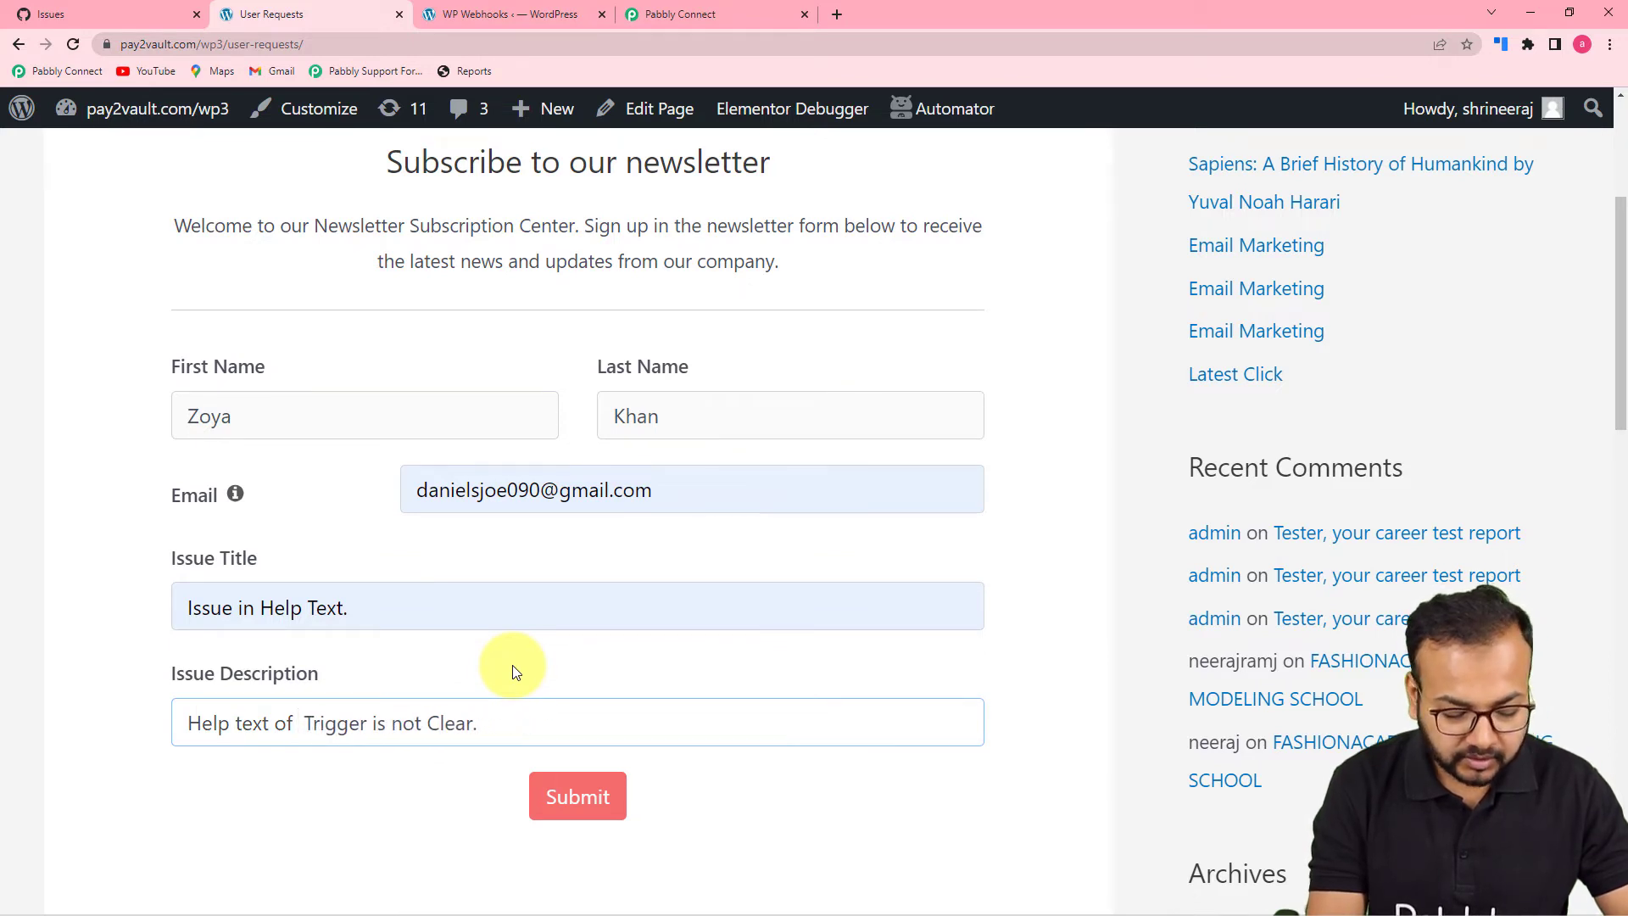
{"action": "type", "text": "Git"}
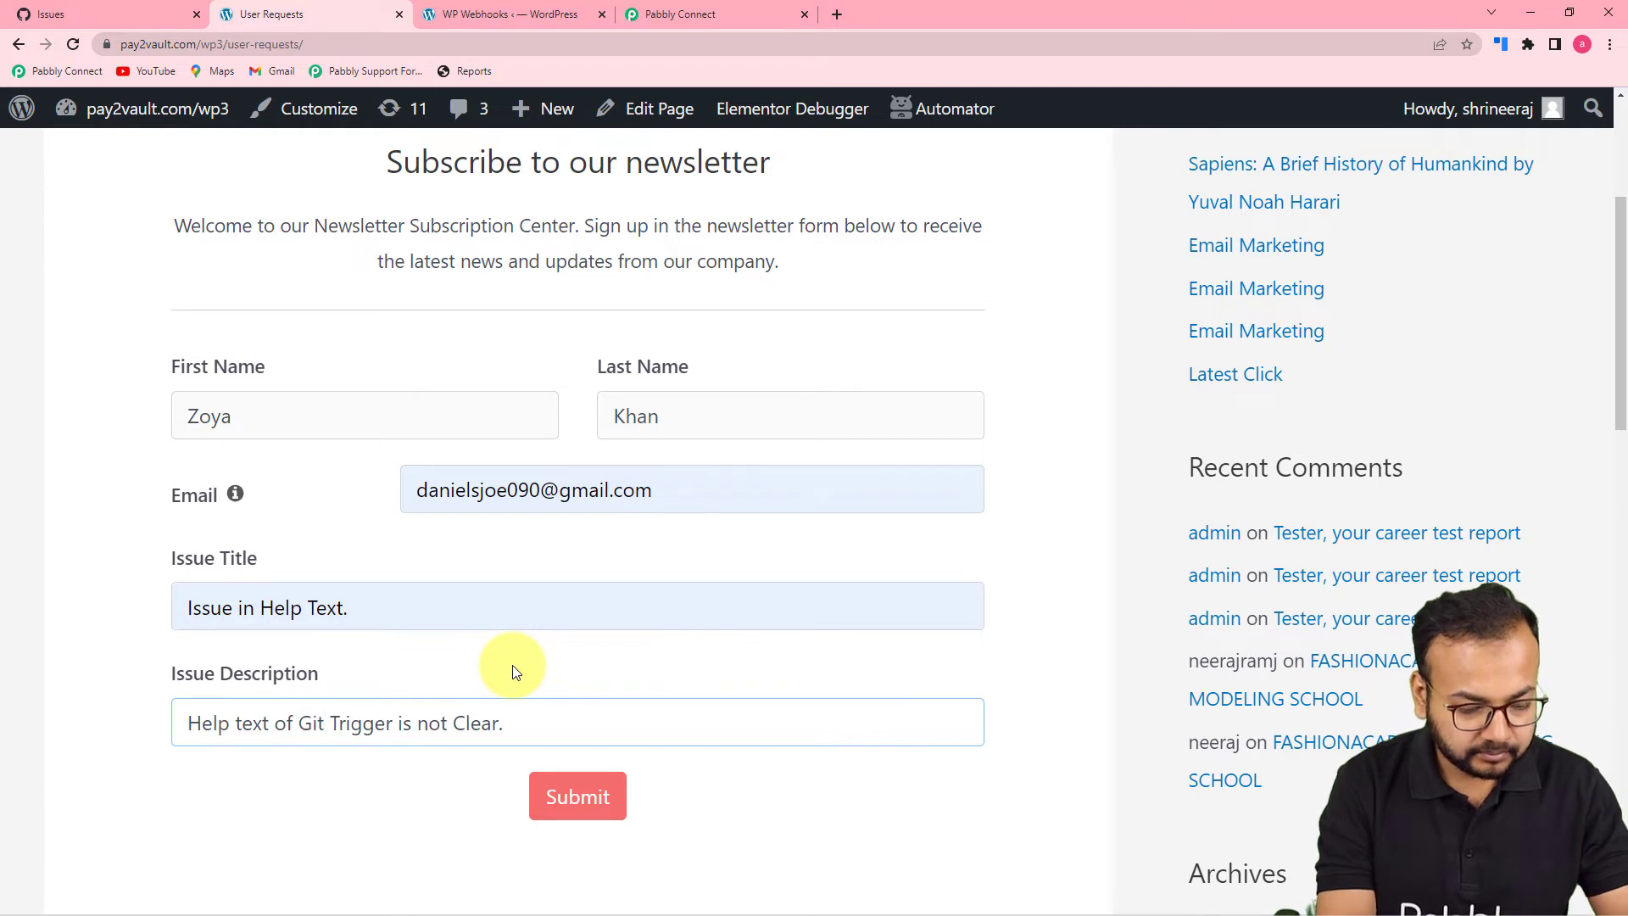
{"action": "type", "text": "hub"}
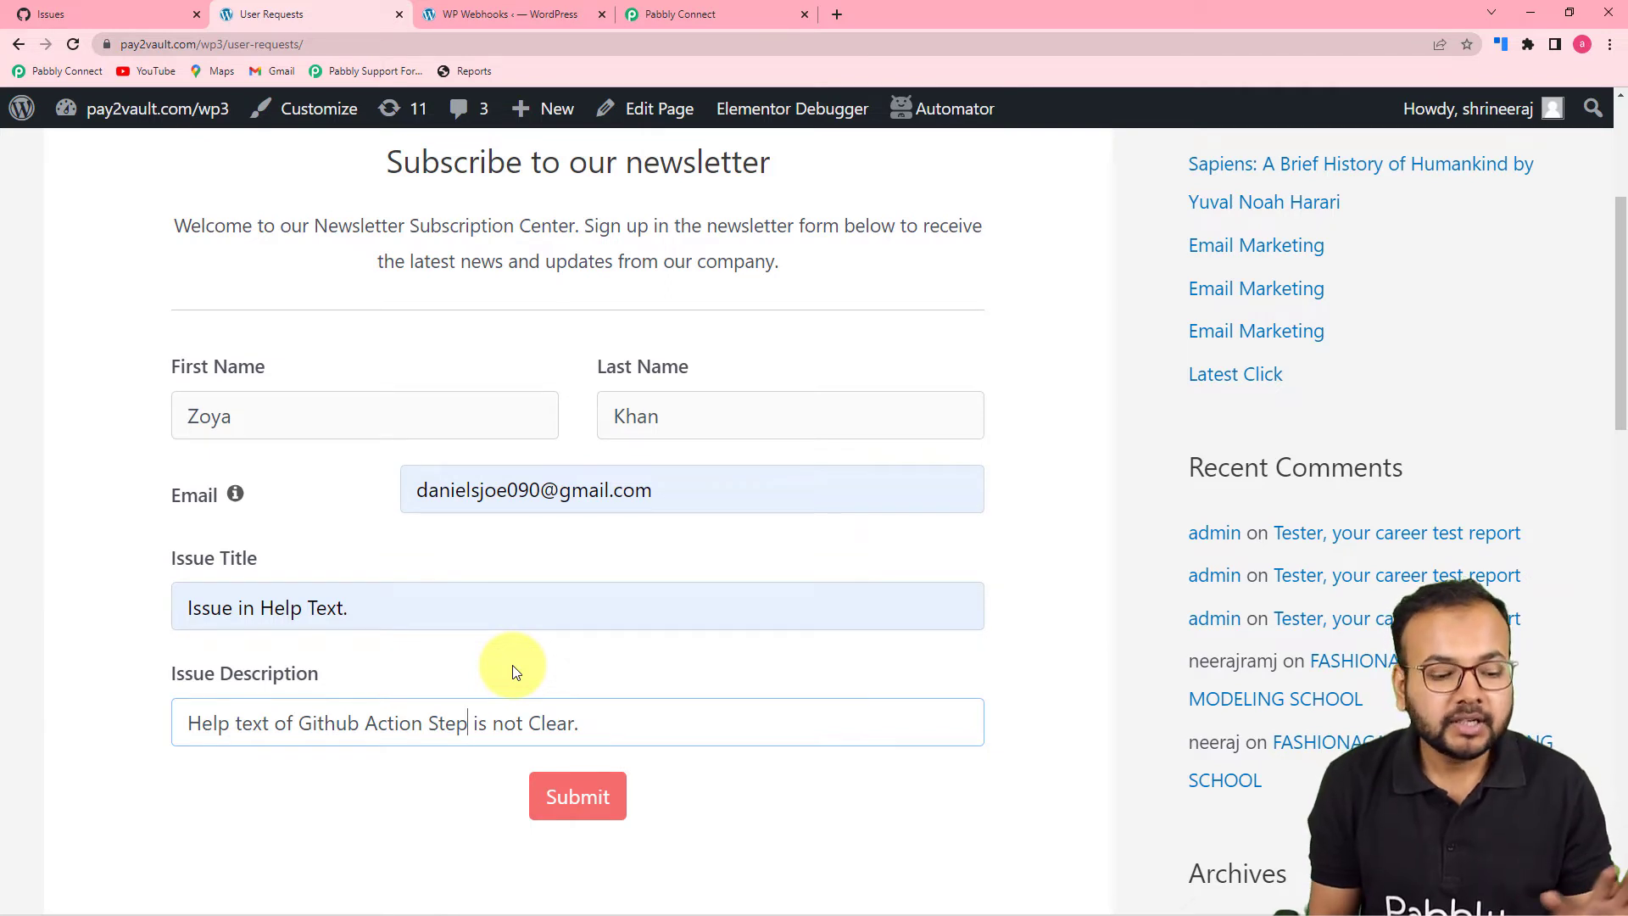
{"action": "left_click", "coordinate": [572, 812]}
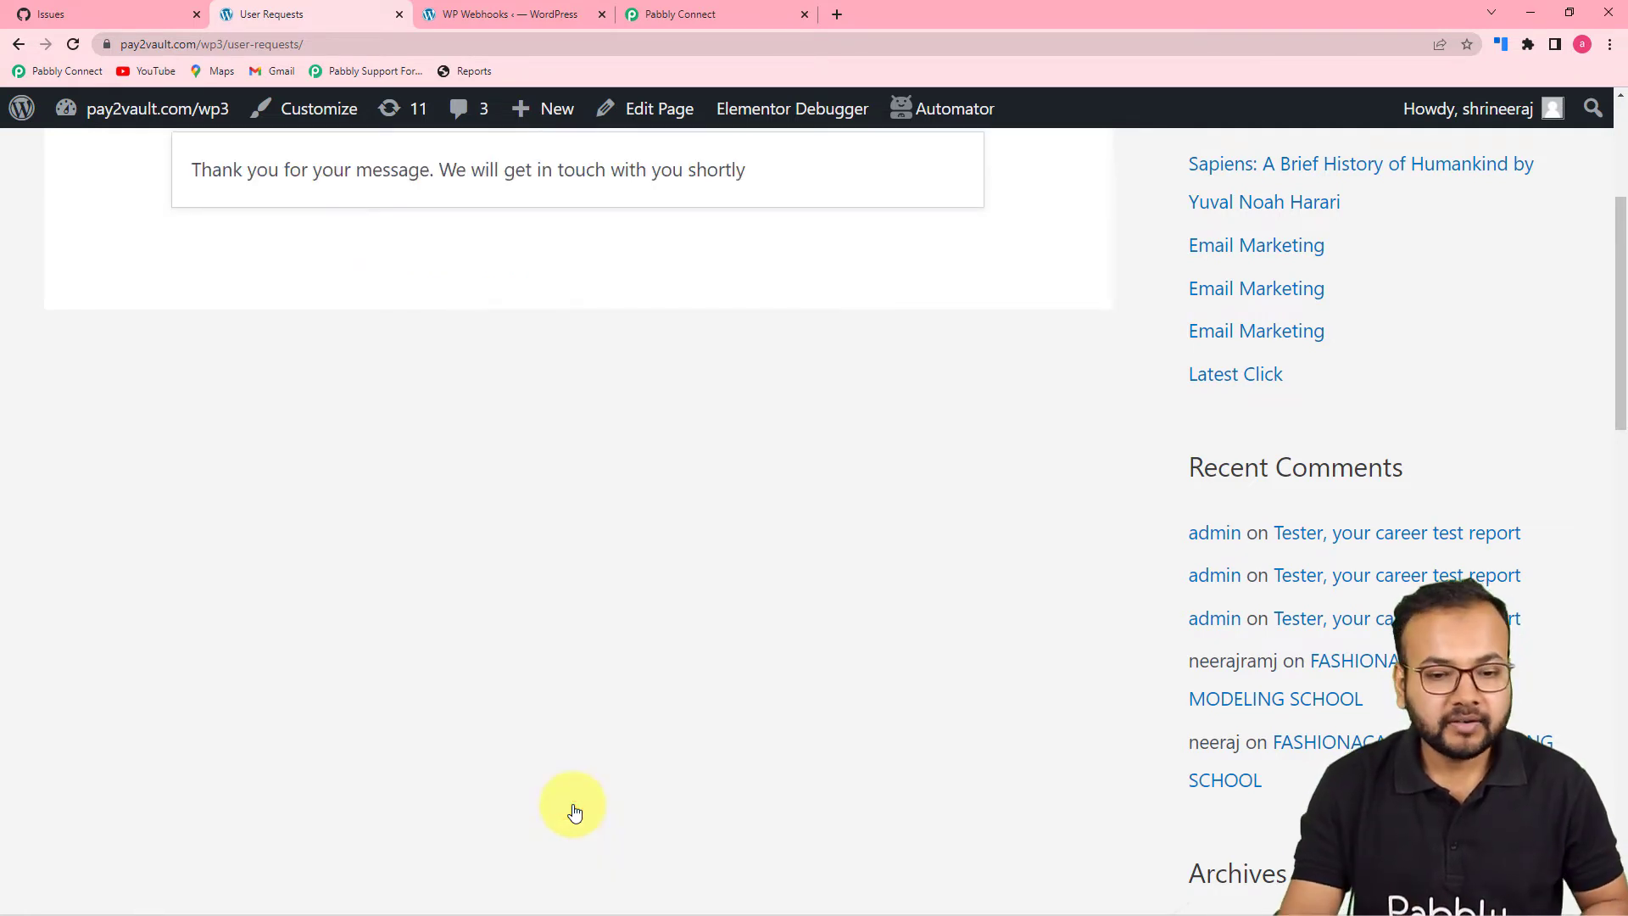
{"action": "scroll", "coordinate": [582, 679], "scroll_direction": "up", "scroll_amount": 4}
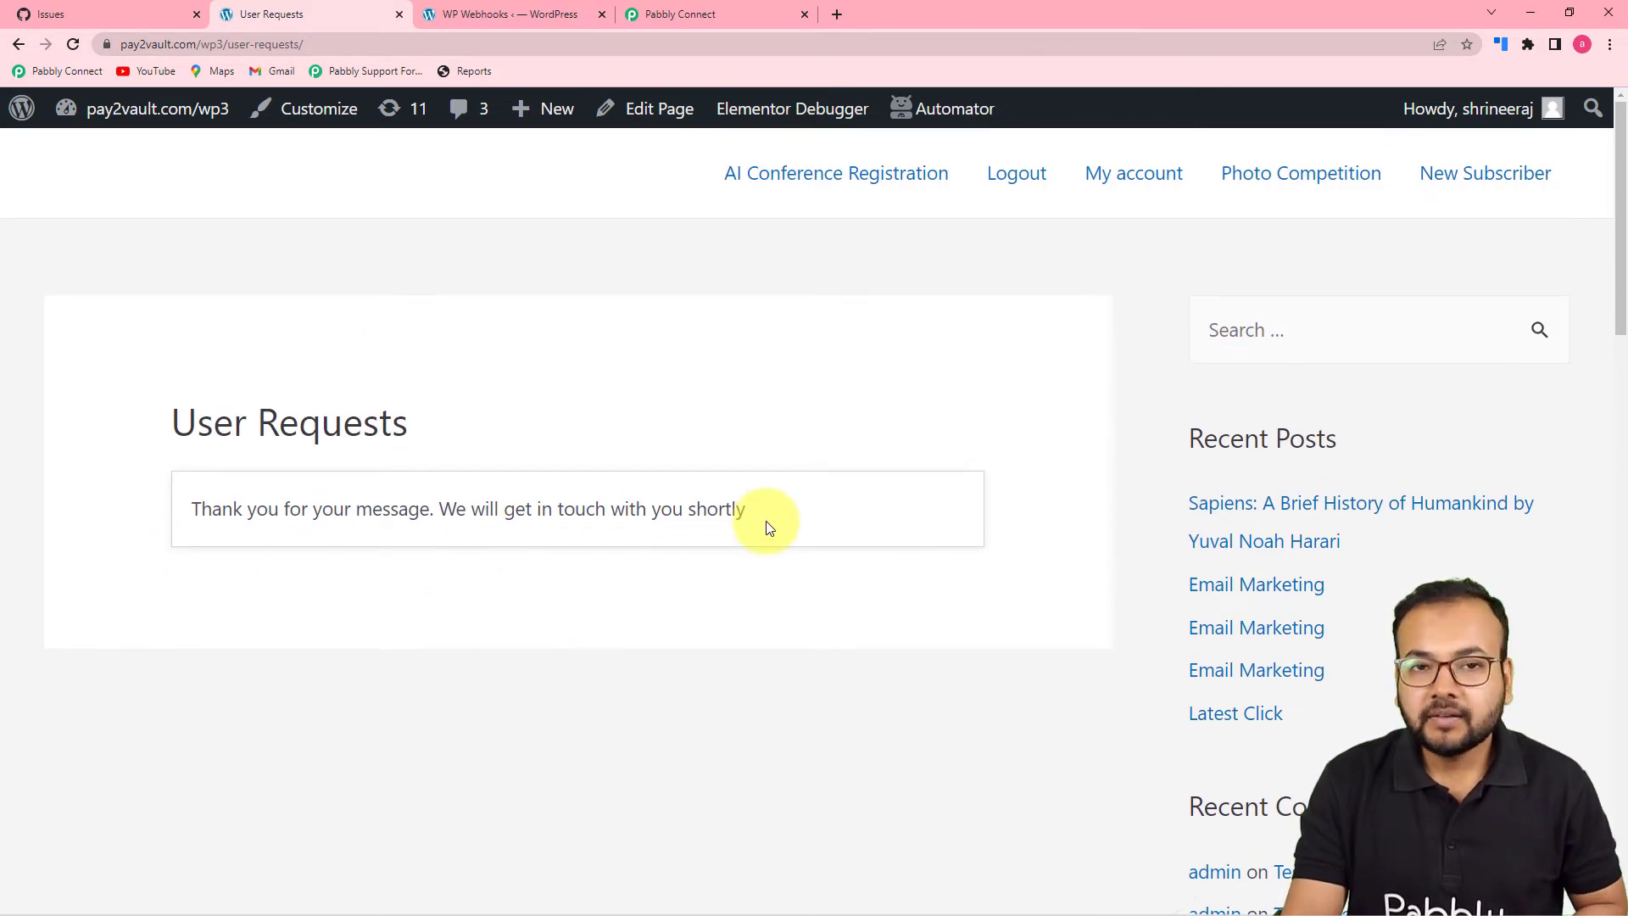
Switch to Pabbly Connect and review the form data captured in the Fluent Forms trigger's webhook response
{"action": "left_click", "coordinate": [695, 16]}
{"action": "scroll", "coordinate": [273, 568], "scroll_direction": "down", "scroll_amount": 2}
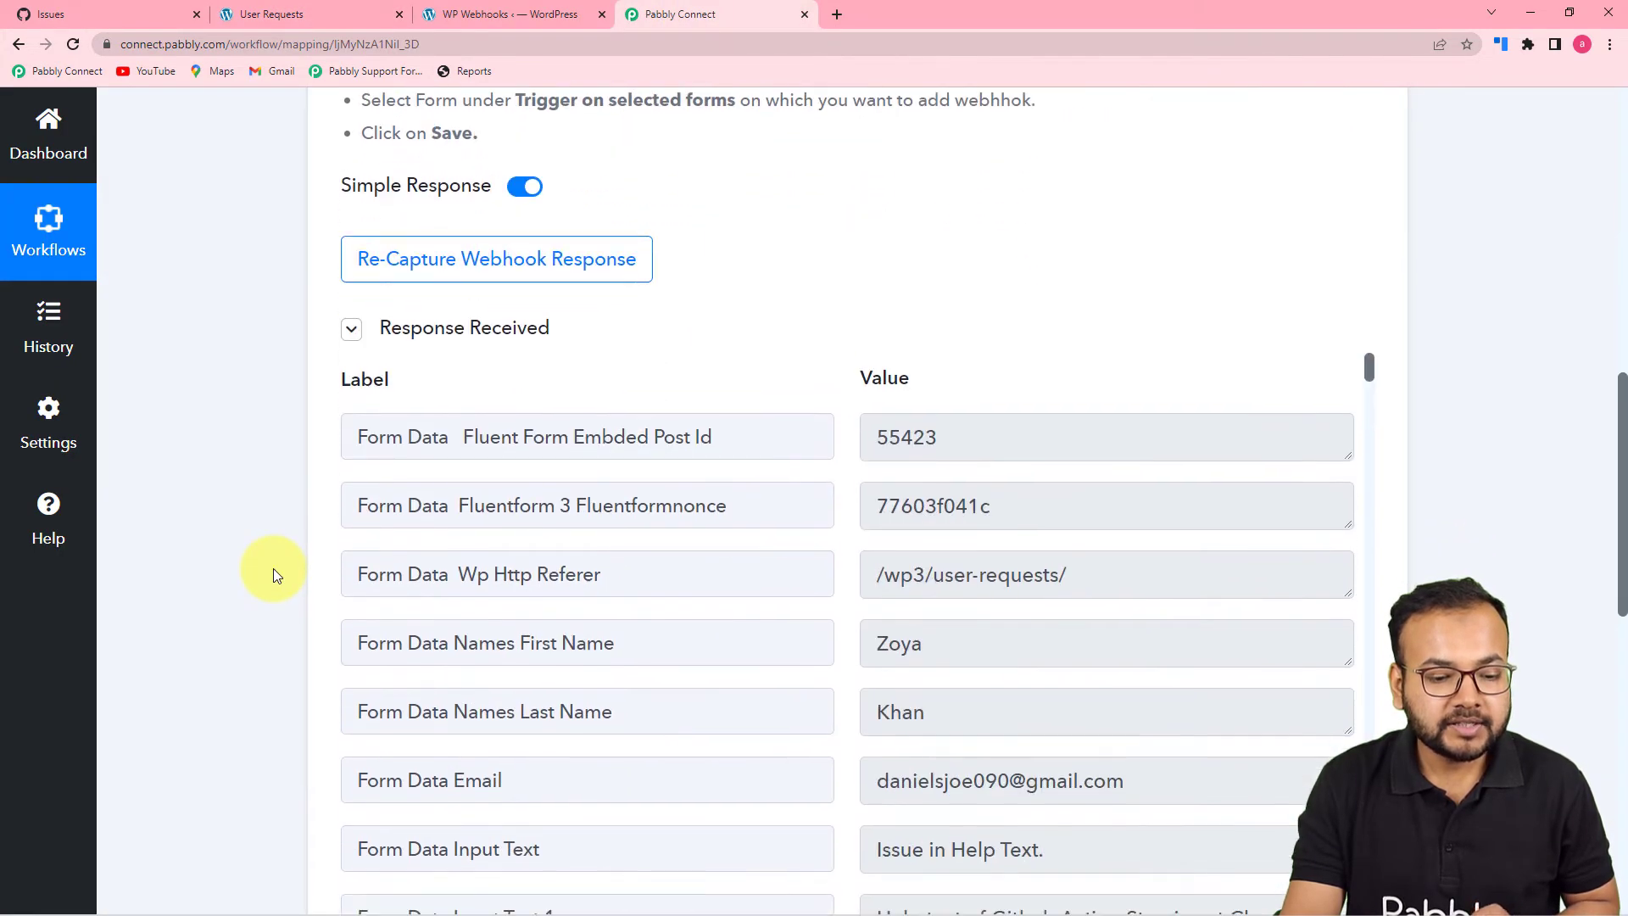
{"action": "scroll", "coordinate": [273, 574], "scroll_direction": "down", "scroll_amount": 3}
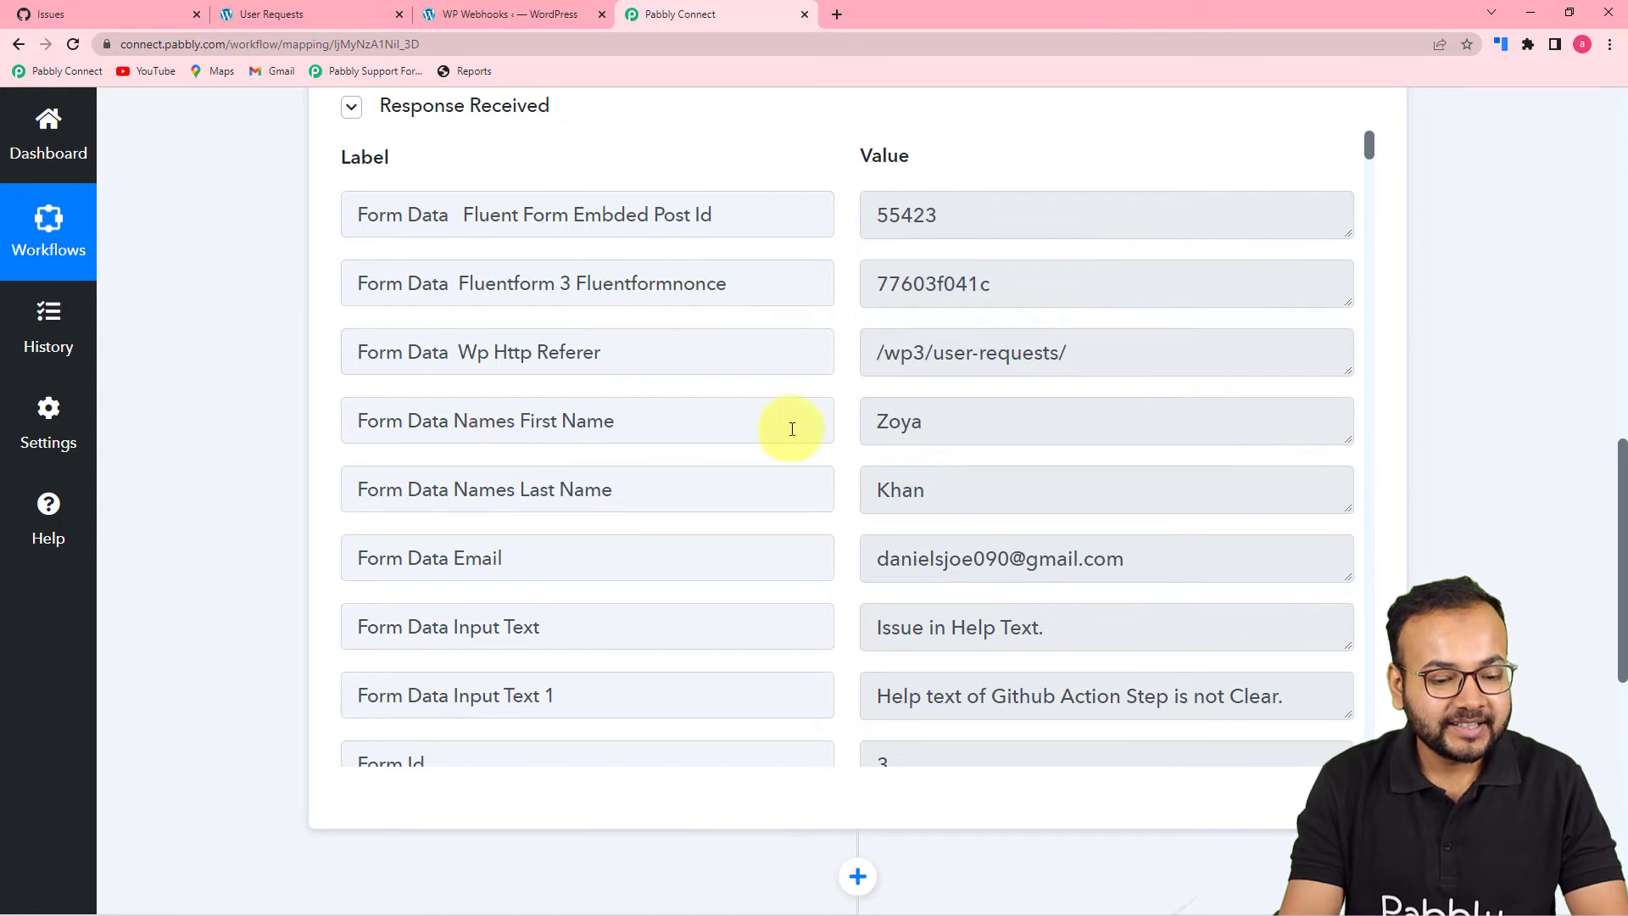
{"action": "scroll", "coordinate": [828, 420], "scroll_direction": "down", "scroll_amount": 1}
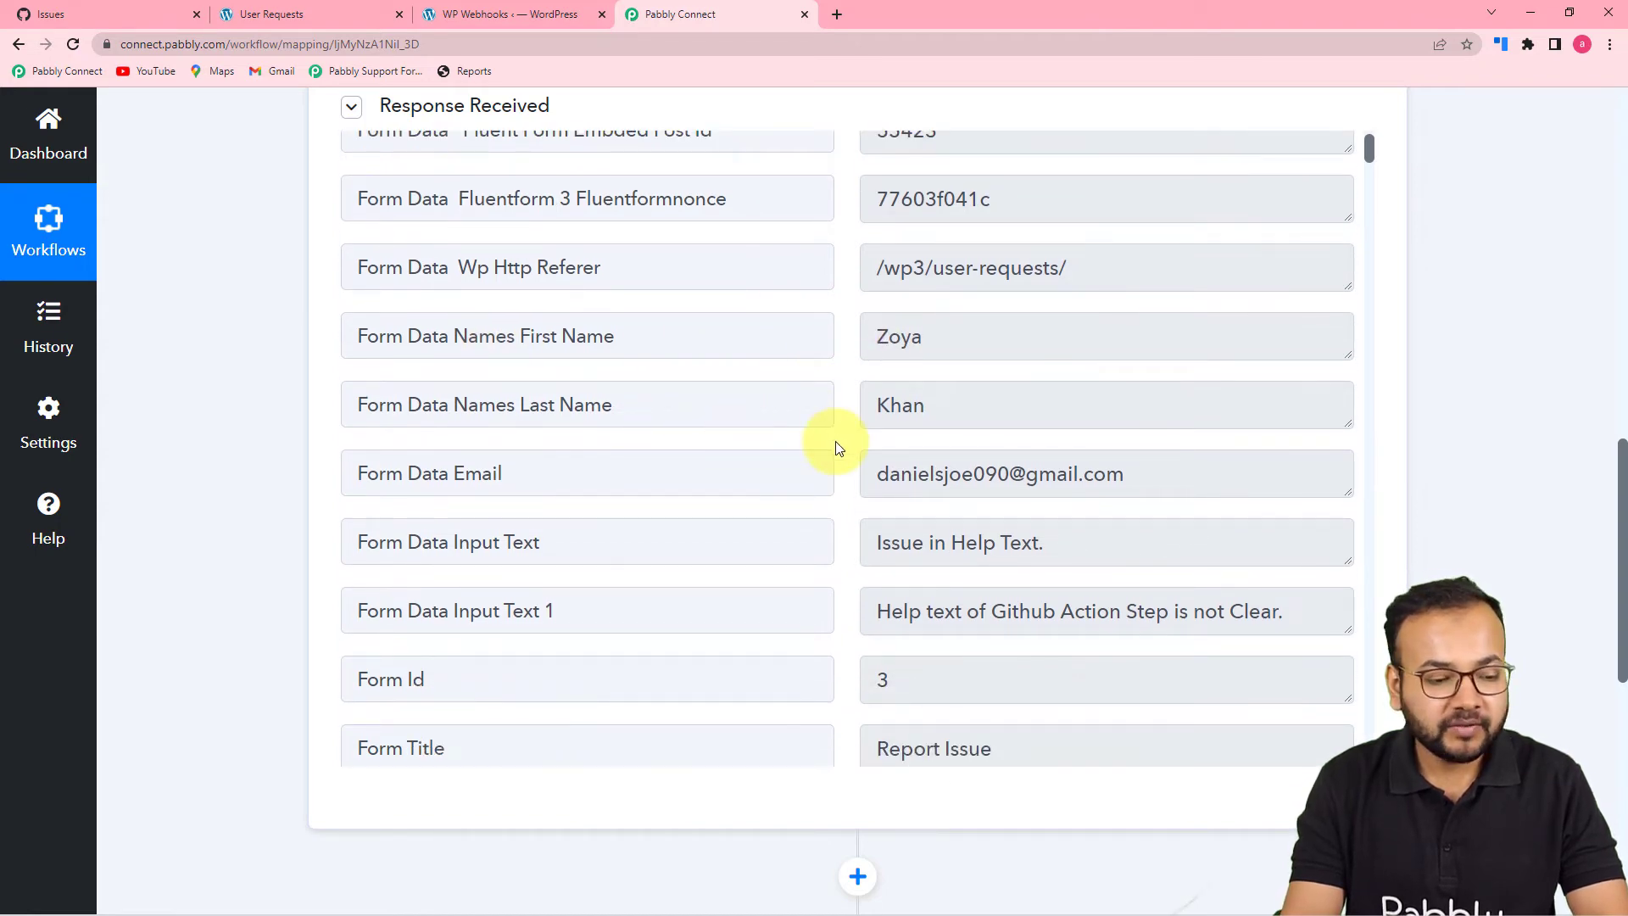
{"action": "scroll", "coordinate": [874, 420], "scroll_direction": "down", "scroll_amount": 2}
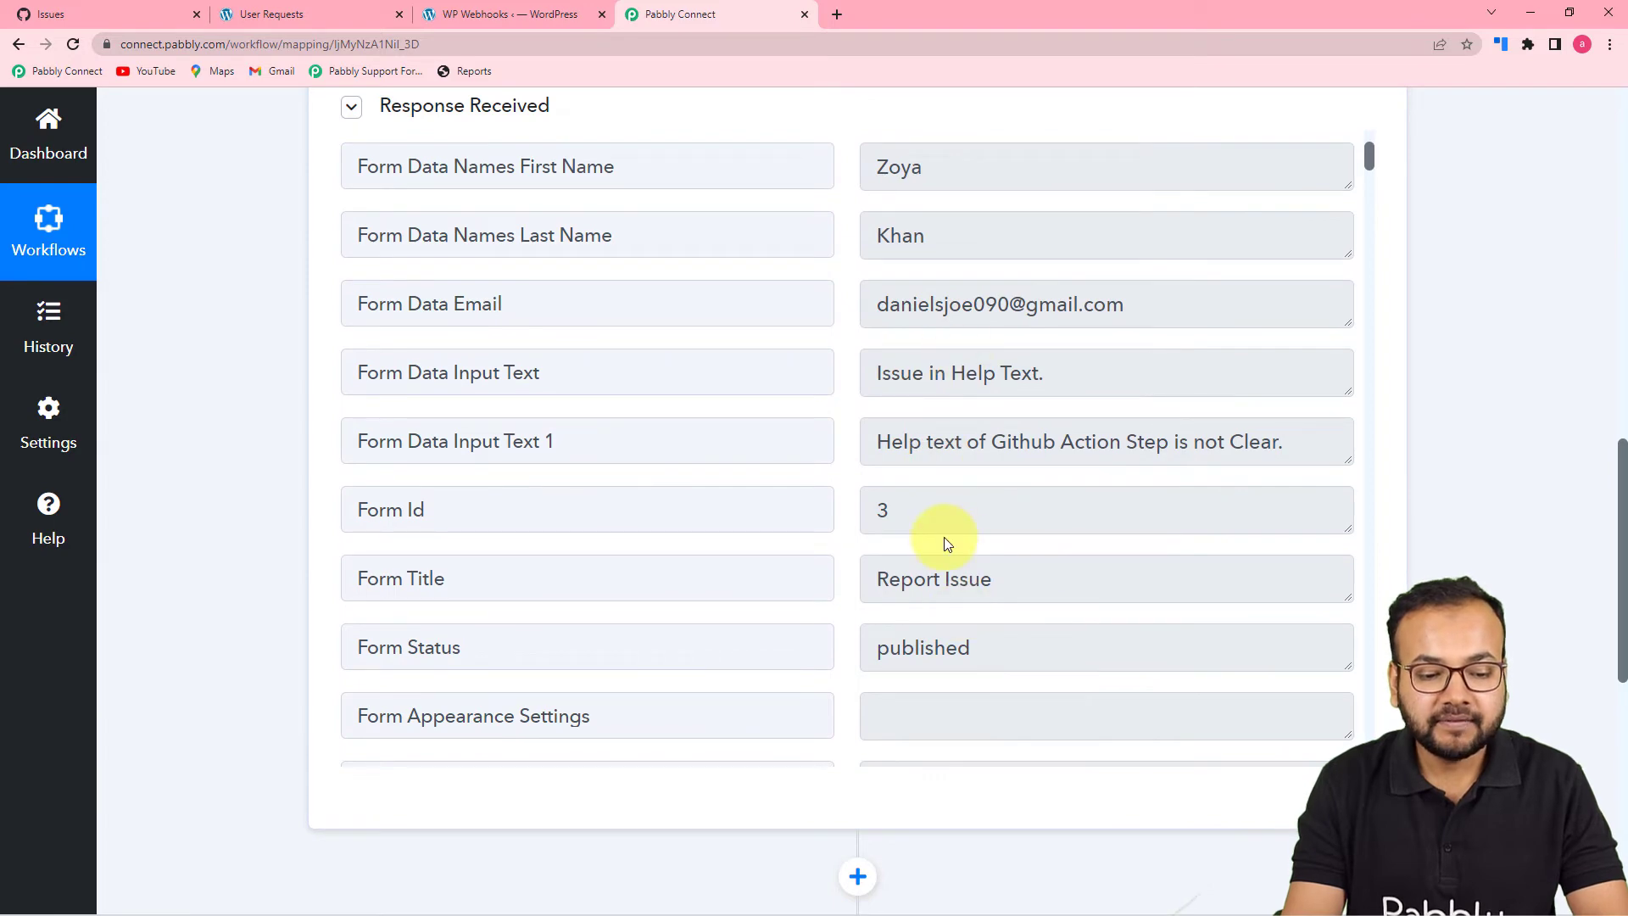
{"action": "scroll", "coordinate": [947, 544], "scroll_direction": "down", "scroll_amount": 3}
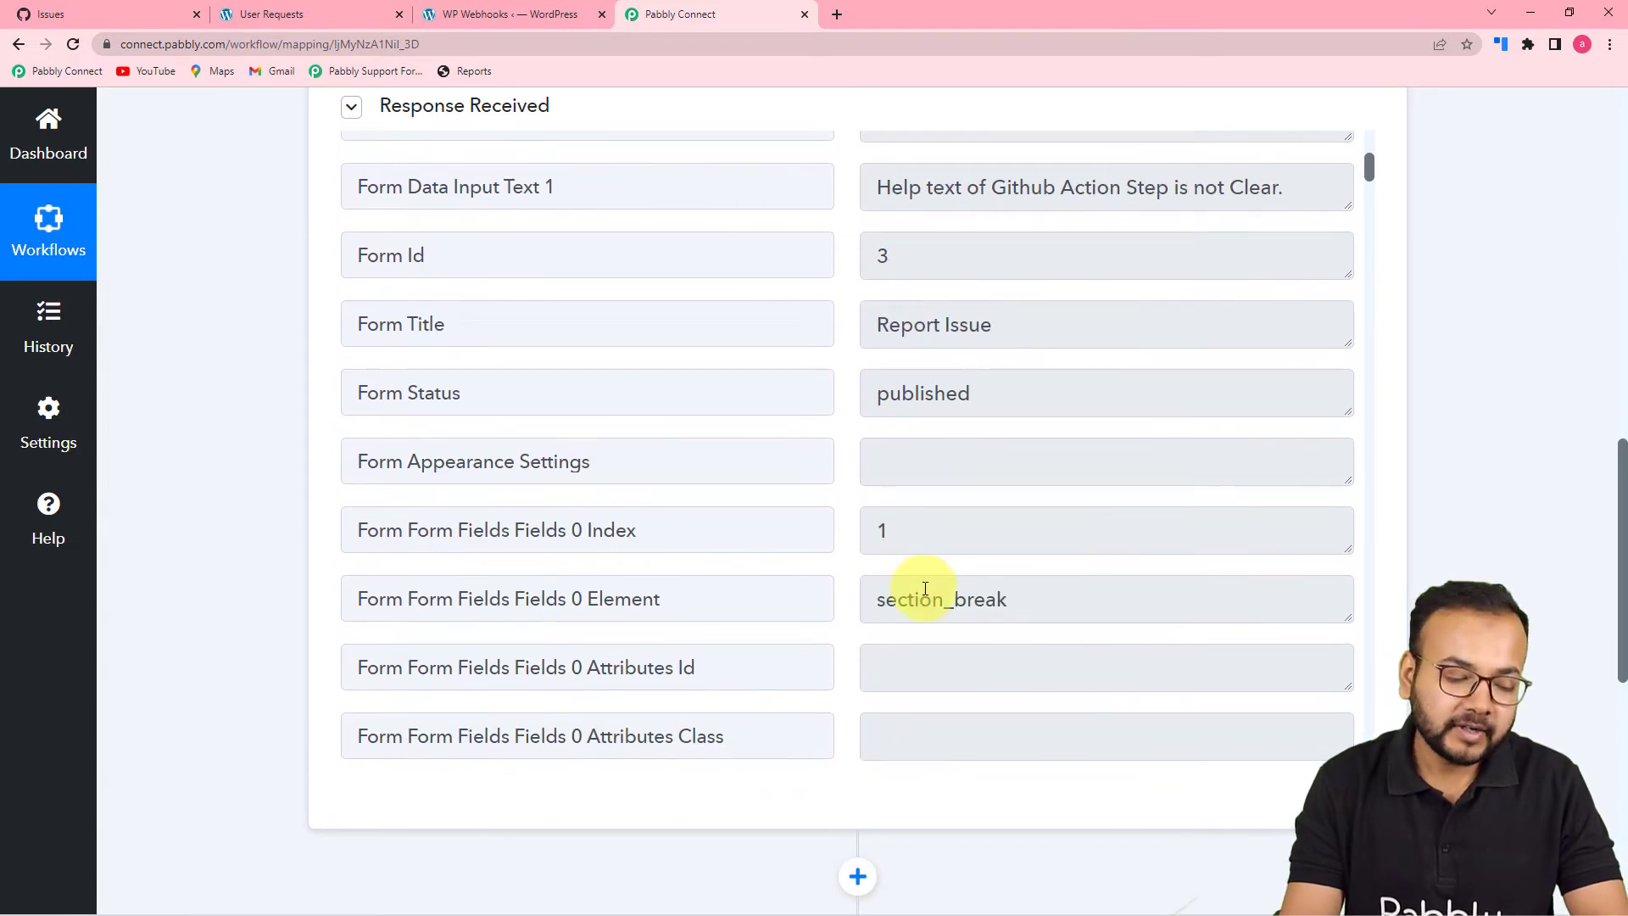
Set the workflow's second step to the GitHub app with Create an Issue as its action event
{"action": "scroll", "coordinate": [297, 458], "scroll_direction": "down", "scroll_amount": 5}
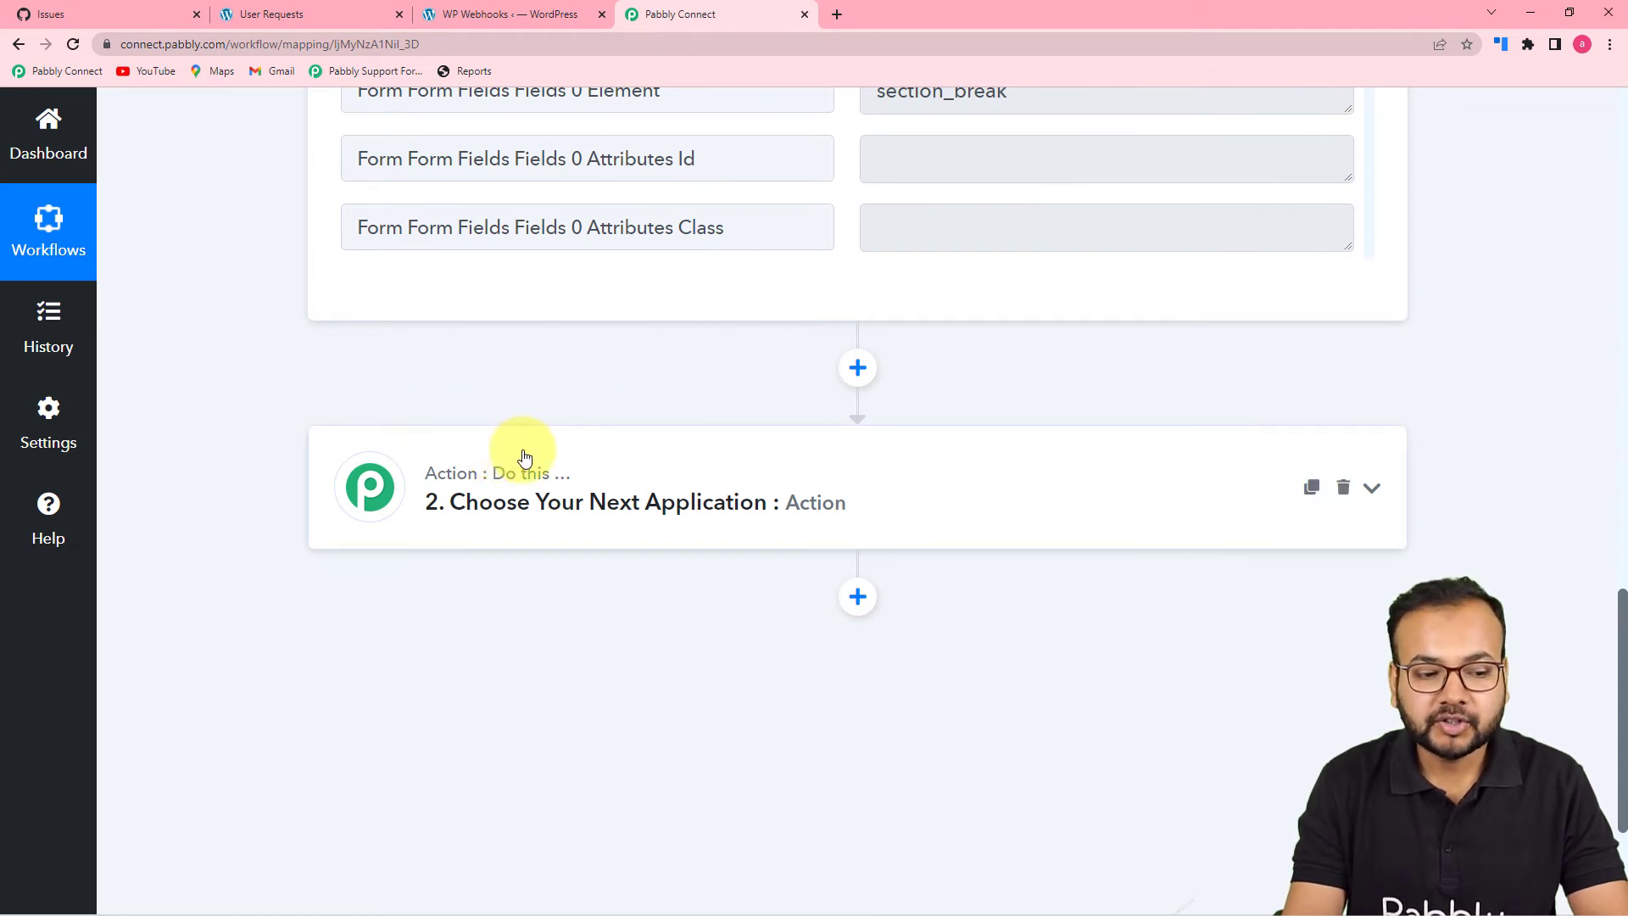
{"action": "scroll", "coordinate": [602, 441], "scroll_direction": "down", "scroll_amount": 2}
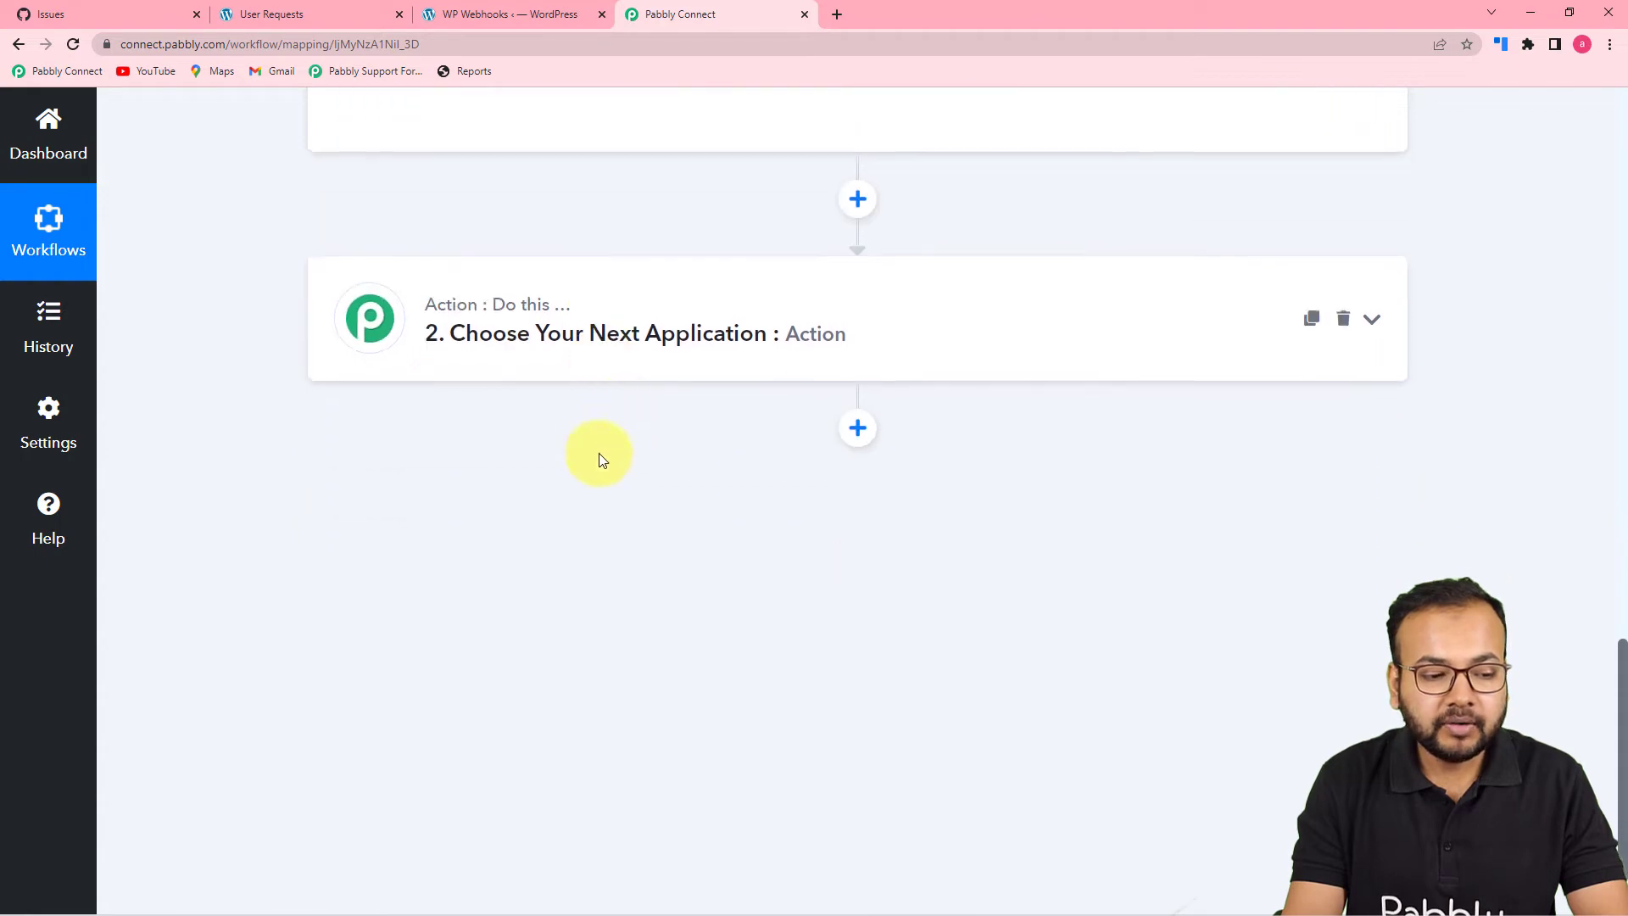
{"action": "left_click", "coordinate": [618, 331]}
{"action": "scroll", "coordinate": [619, 335], "scroll_direction": "down", "scroll_amount": 2}
{"action": "left_click", "coordinate": [596, 303]}
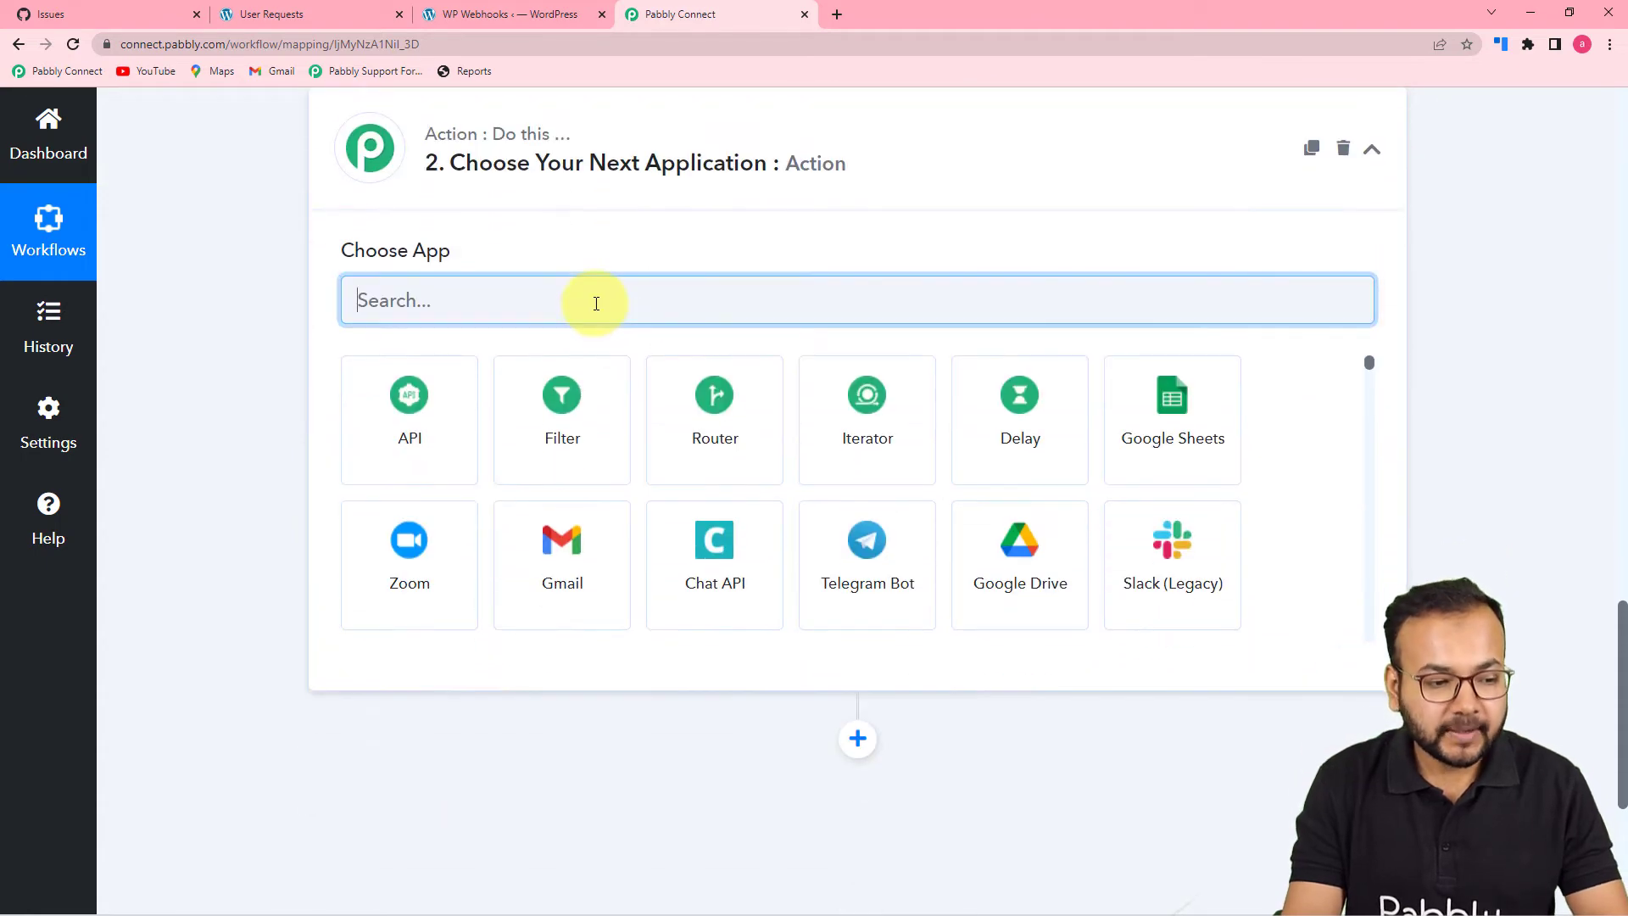
{"action": "type", "text": "githu"}
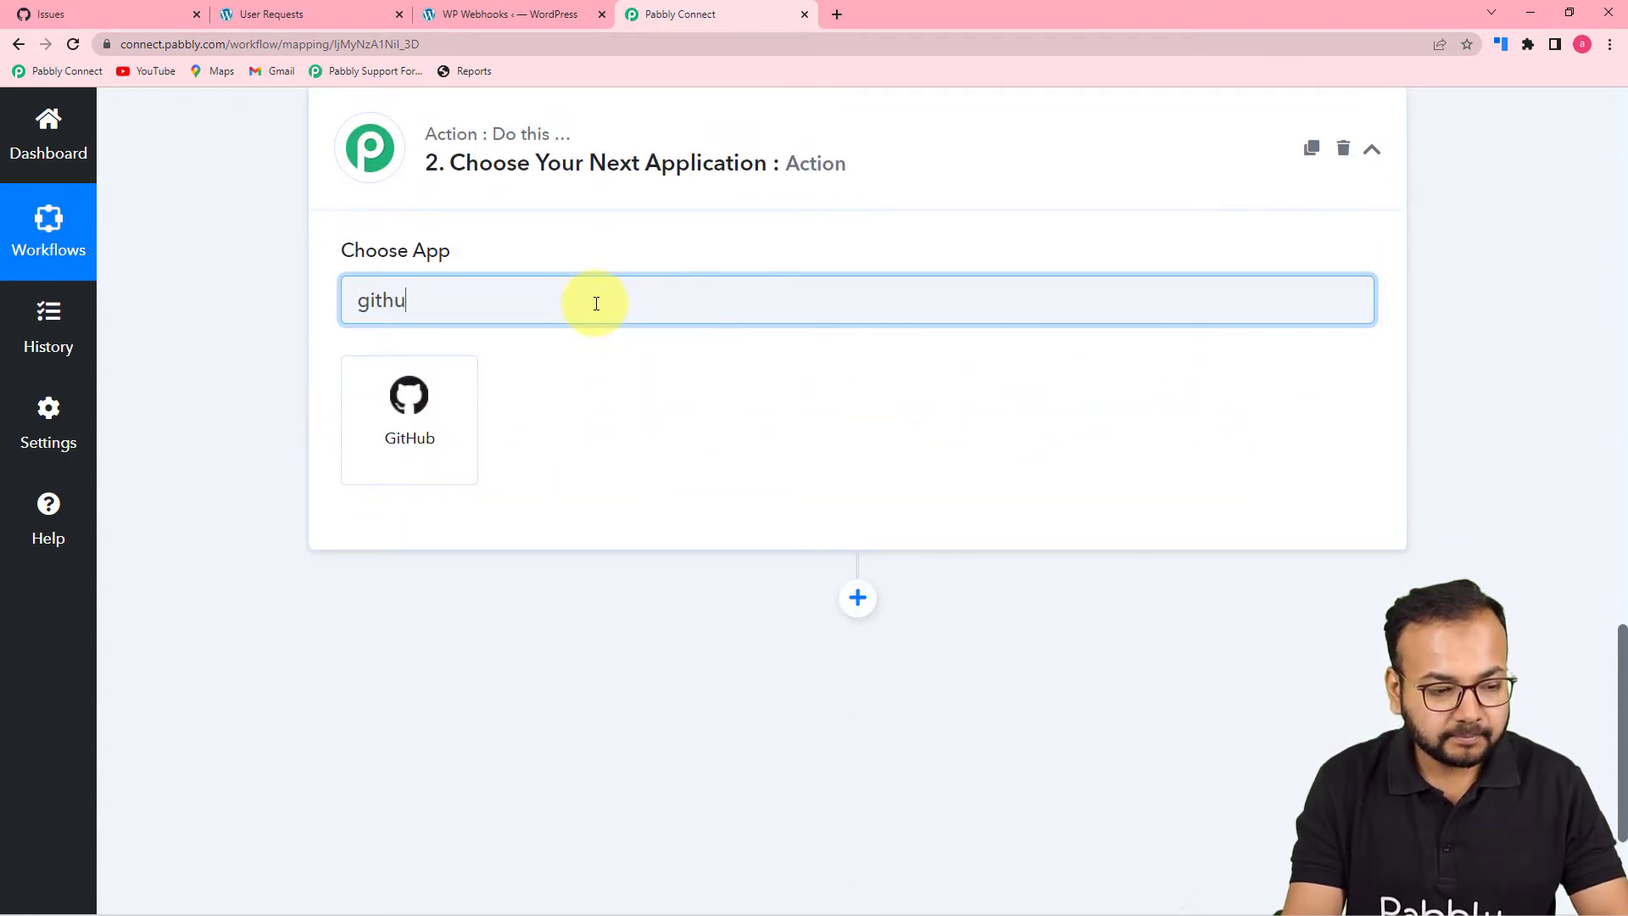
{"action": "left_click", "coordinate": [393, 434]}
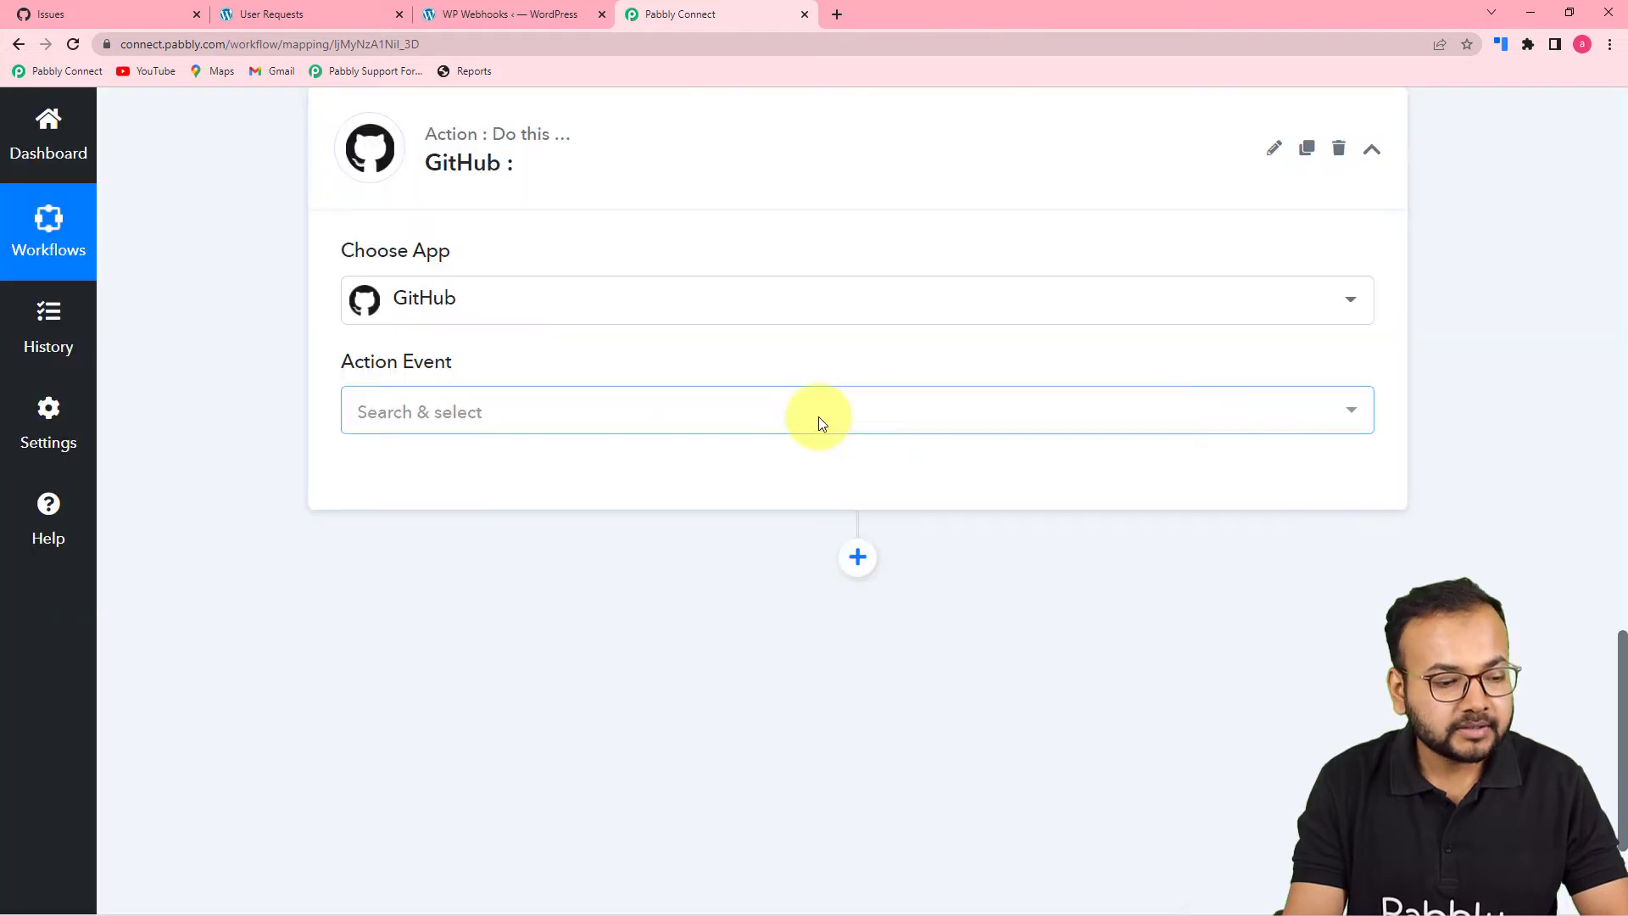
{"action": "left_click", "coordinate": [720, 423]}
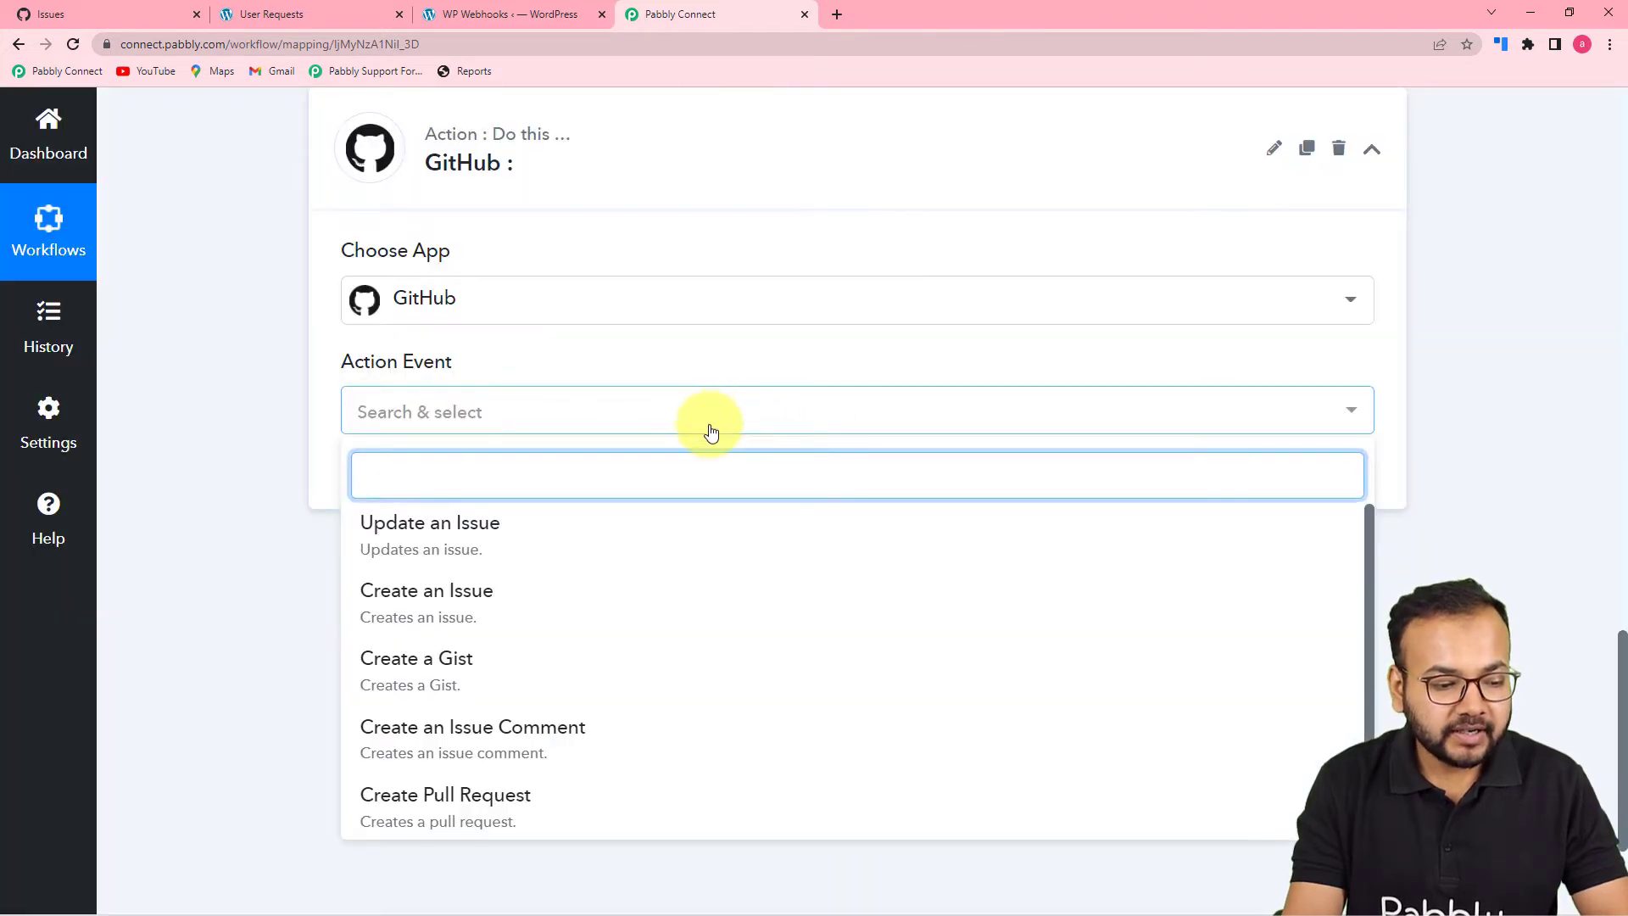
{"action": "left_click", "coordinate": [472, 604]}
Start connecting the GitHub action through a new connection and request authorization from GitHub
{"action": "left_click", "coordinate": [404, 482]}
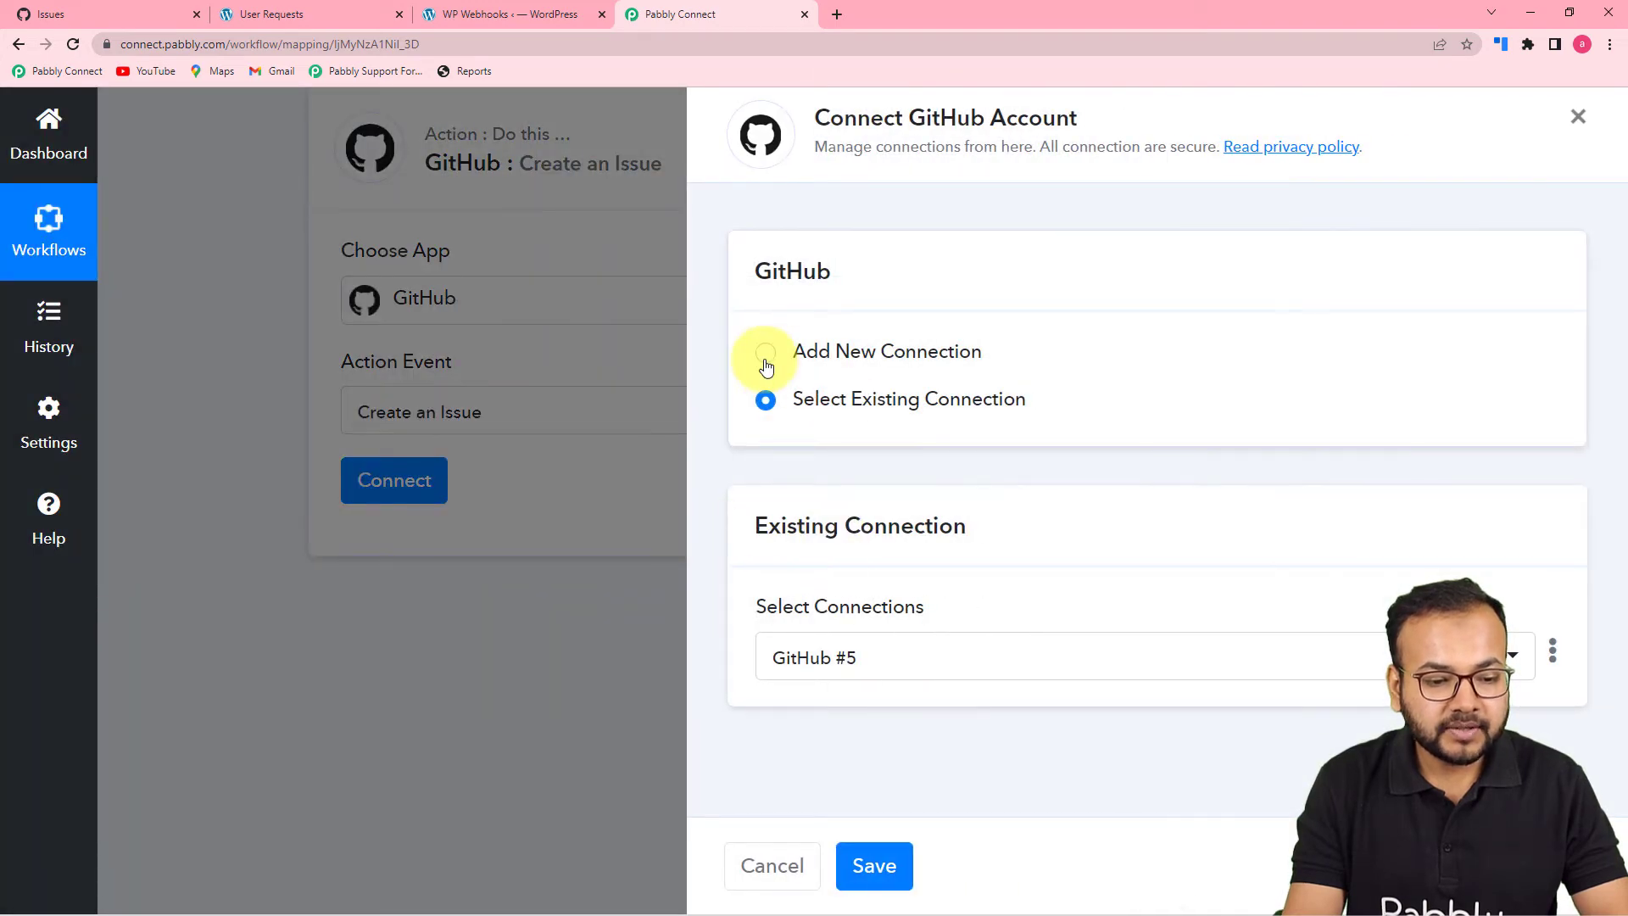
{"action": "left_click", "coordinate": [766, 363]}
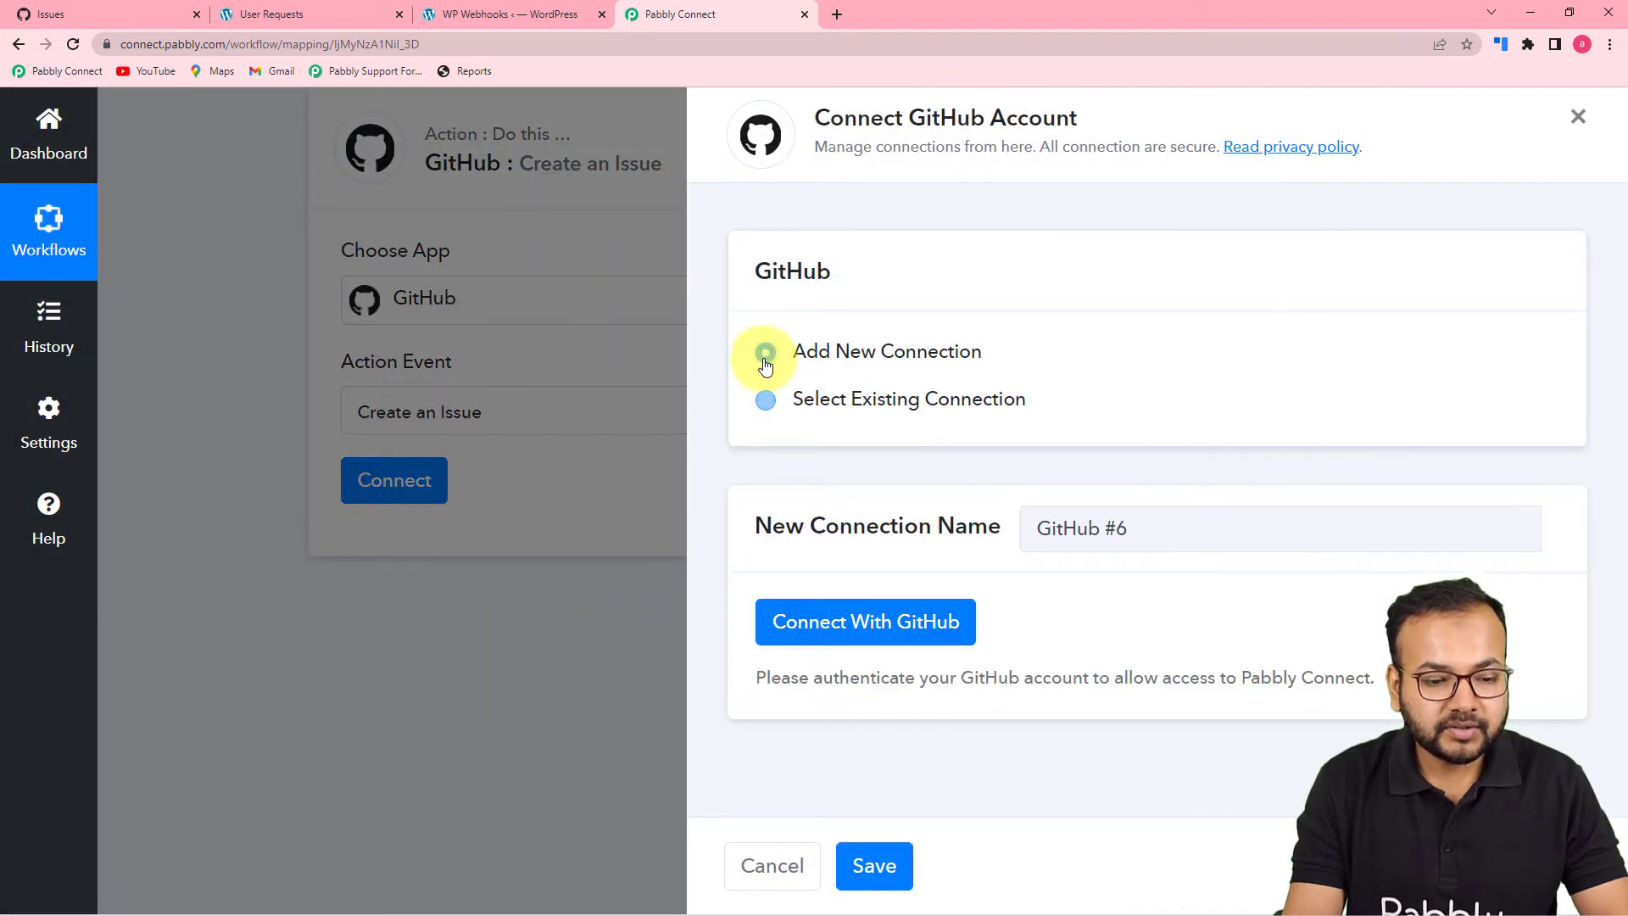
{"action": "left_click", "coordinate": [790, 634]}
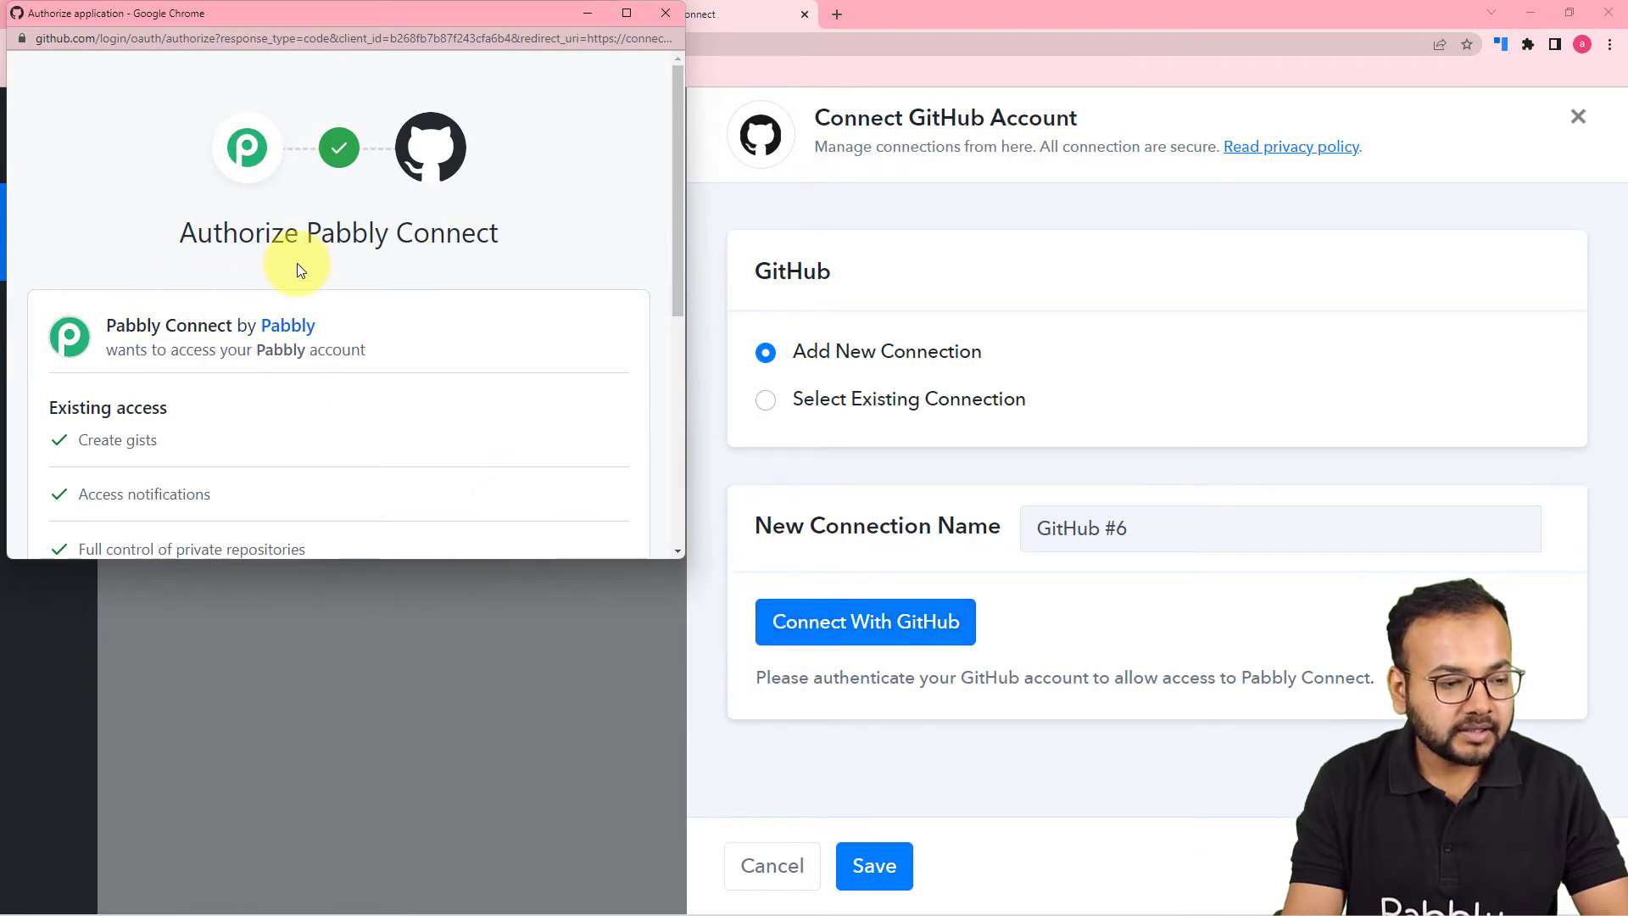
Review the access permissions Pabbly Connect requests on GitHub, authorize it and accept the confirmation
{"action": "scroll", "coordinate": [380, 268], "scroll_direction": "down", "scroll_amount": 1}
{"action": "scroll", "coordinate": [380, 268], "scroll_direction": "up", "scroll_amount": 1}
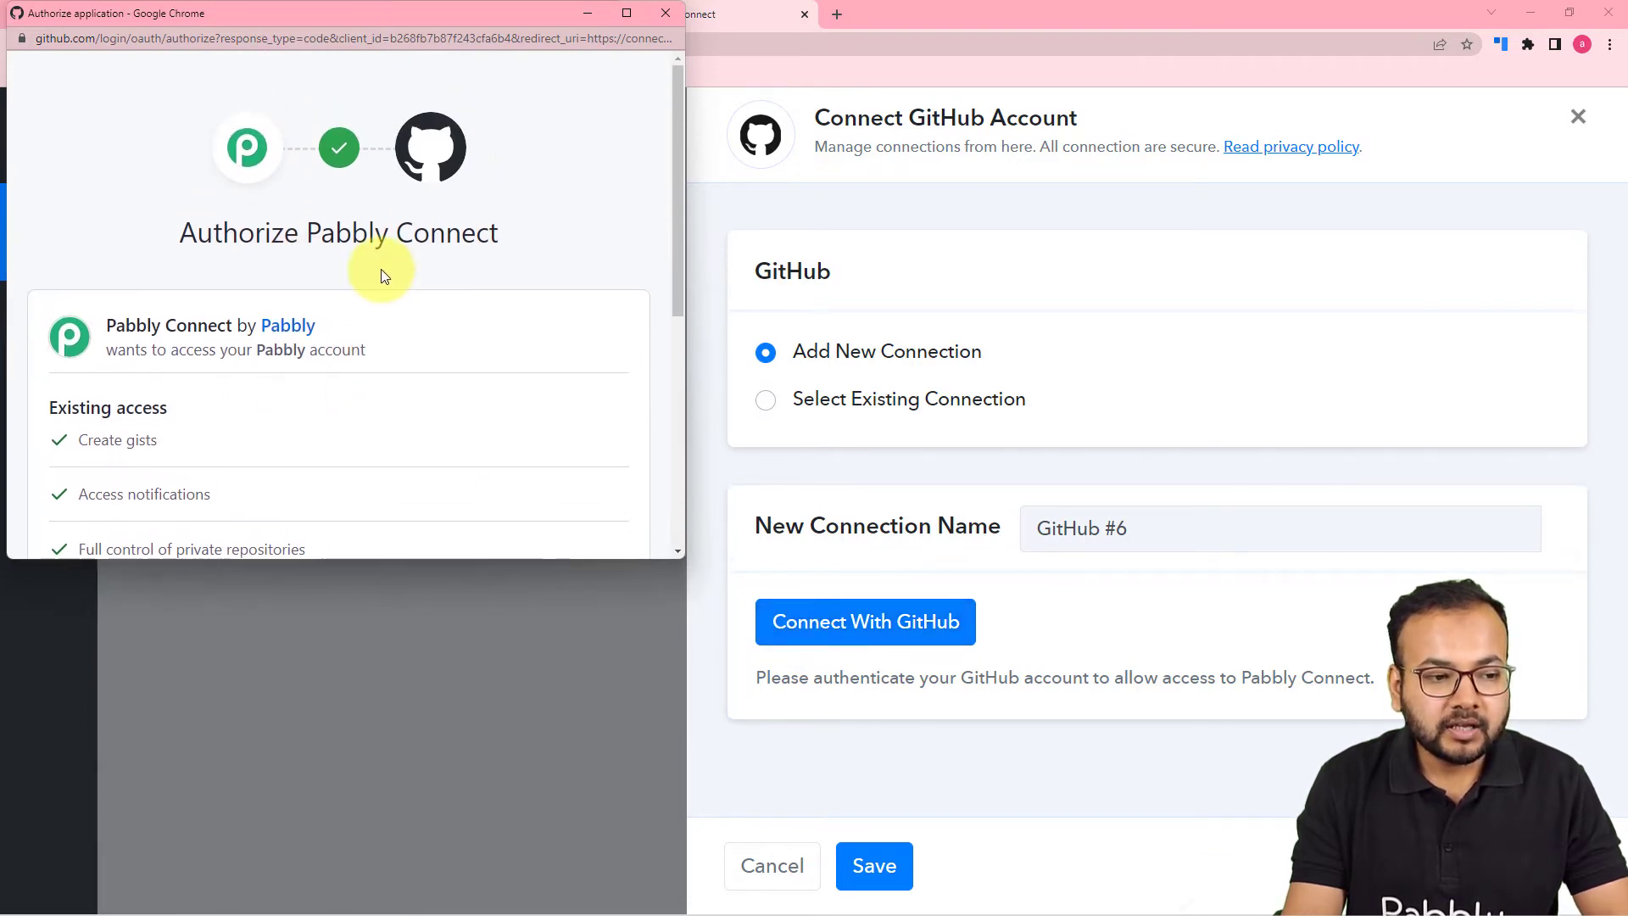
{"action": "left_click_drag", "start_coordinate": [339, 20], "coordinate": [596, 60]}
{"action": "scroll", "coordinate": [536, 449], "scroll_direction": "down", "scroll_amount": 3}
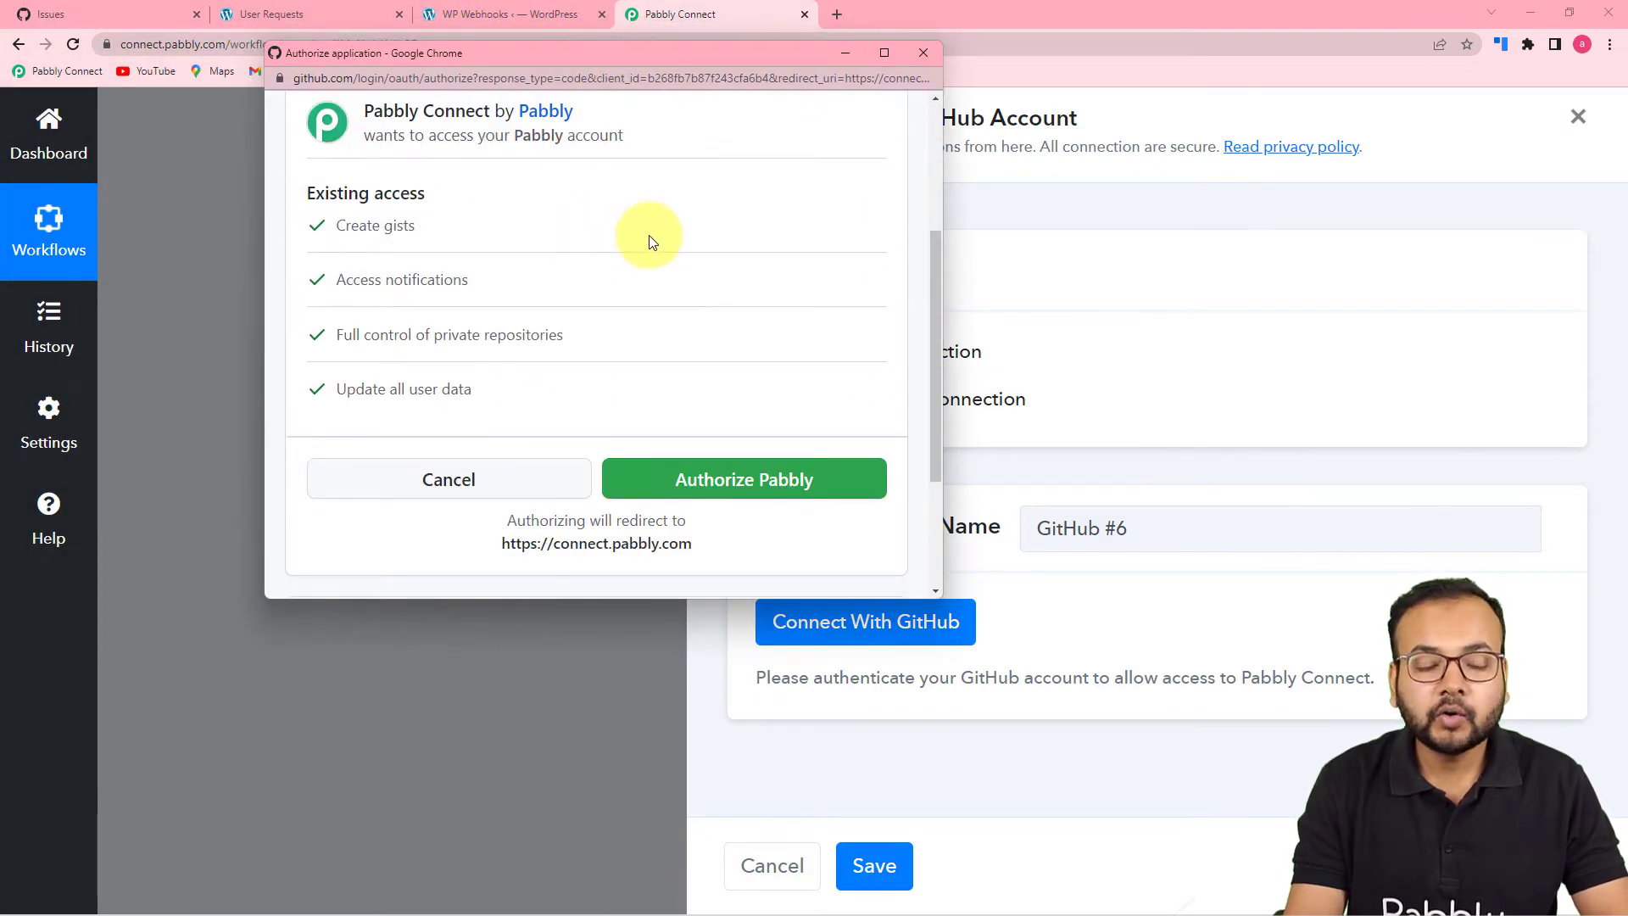
{"action": "scroll", "coordinate": [603, 291], "scroll_direction": "up", "scroll_amount": 2}
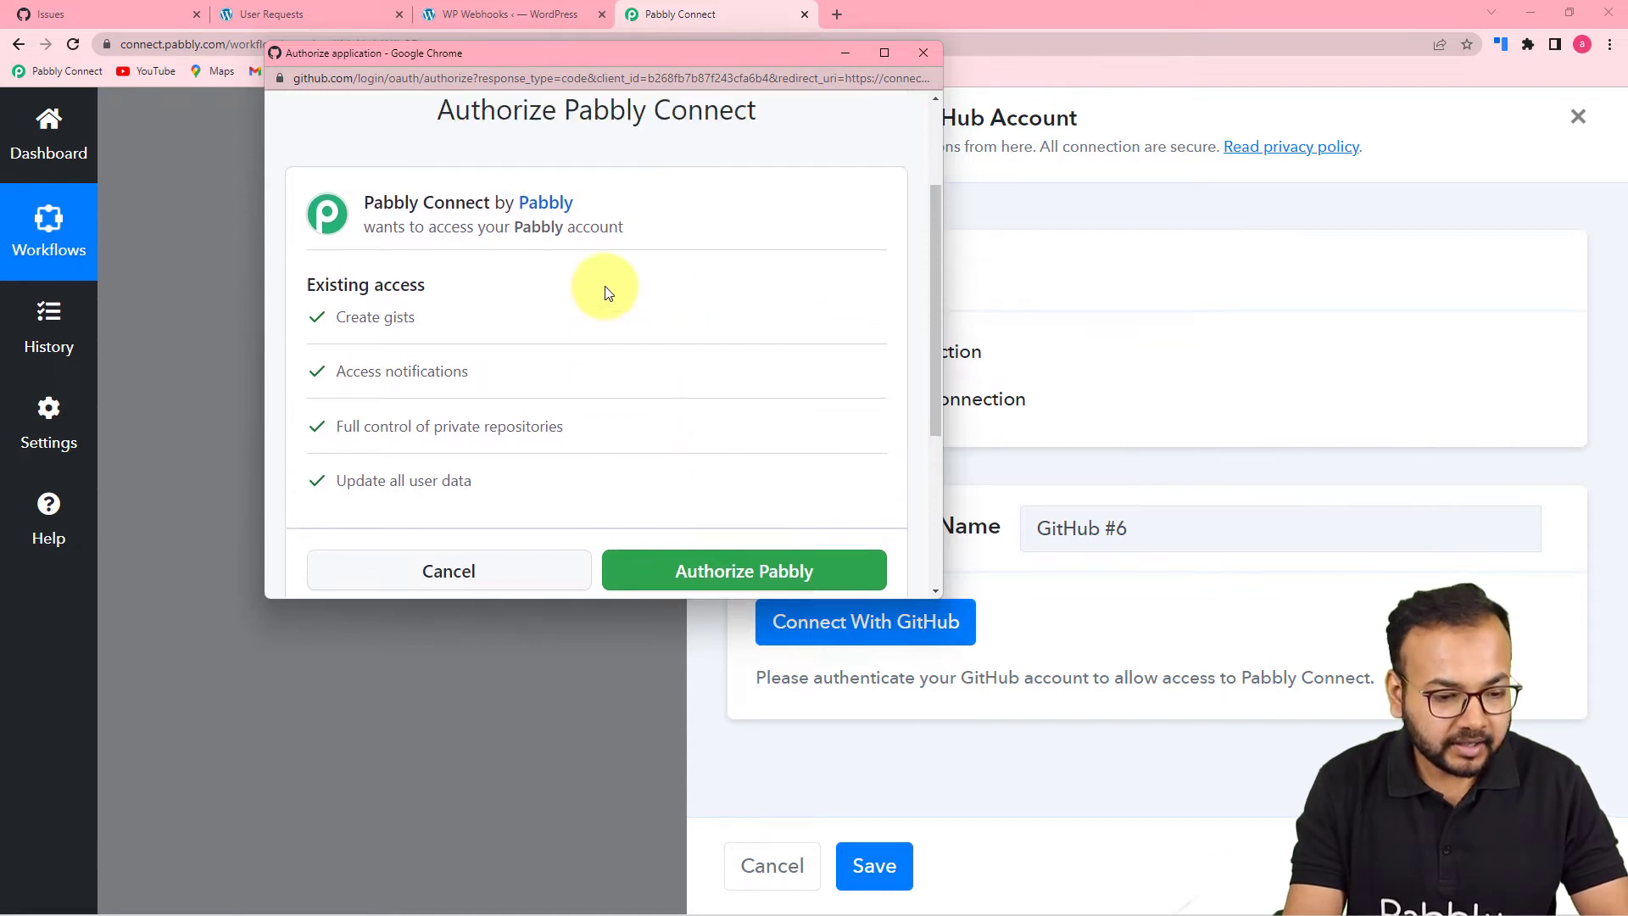
{"action": "scroll", "coordinate": [543, 273], "scroll_direction": "down", "scroll_amount": 2}
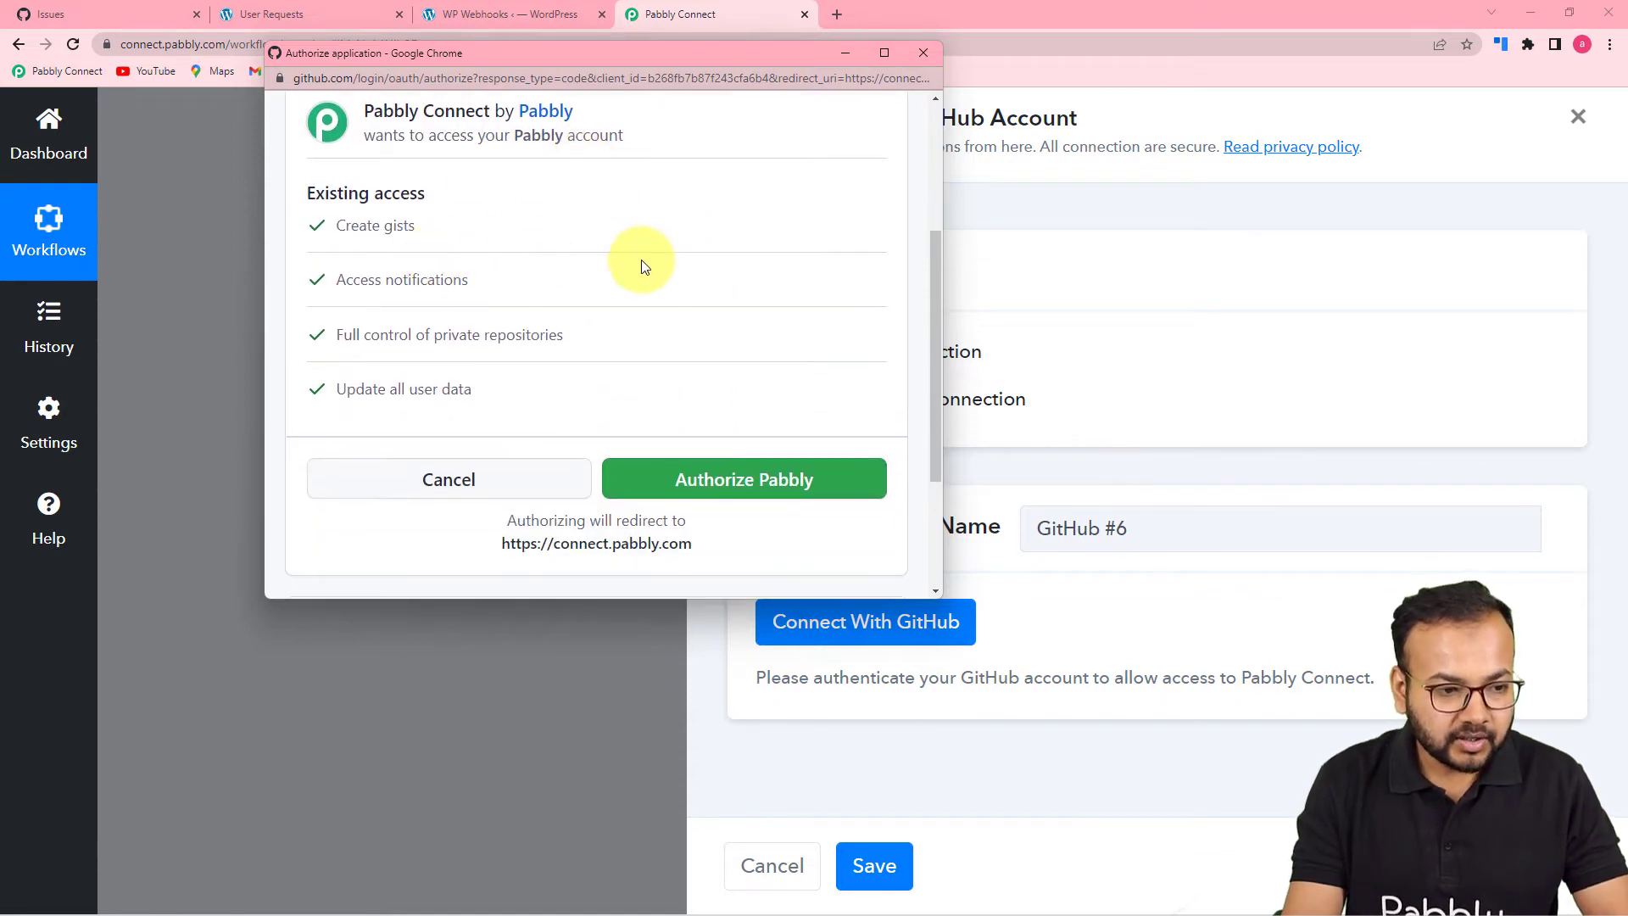
{"action": "left_click", "coordinate": [48, 628]}
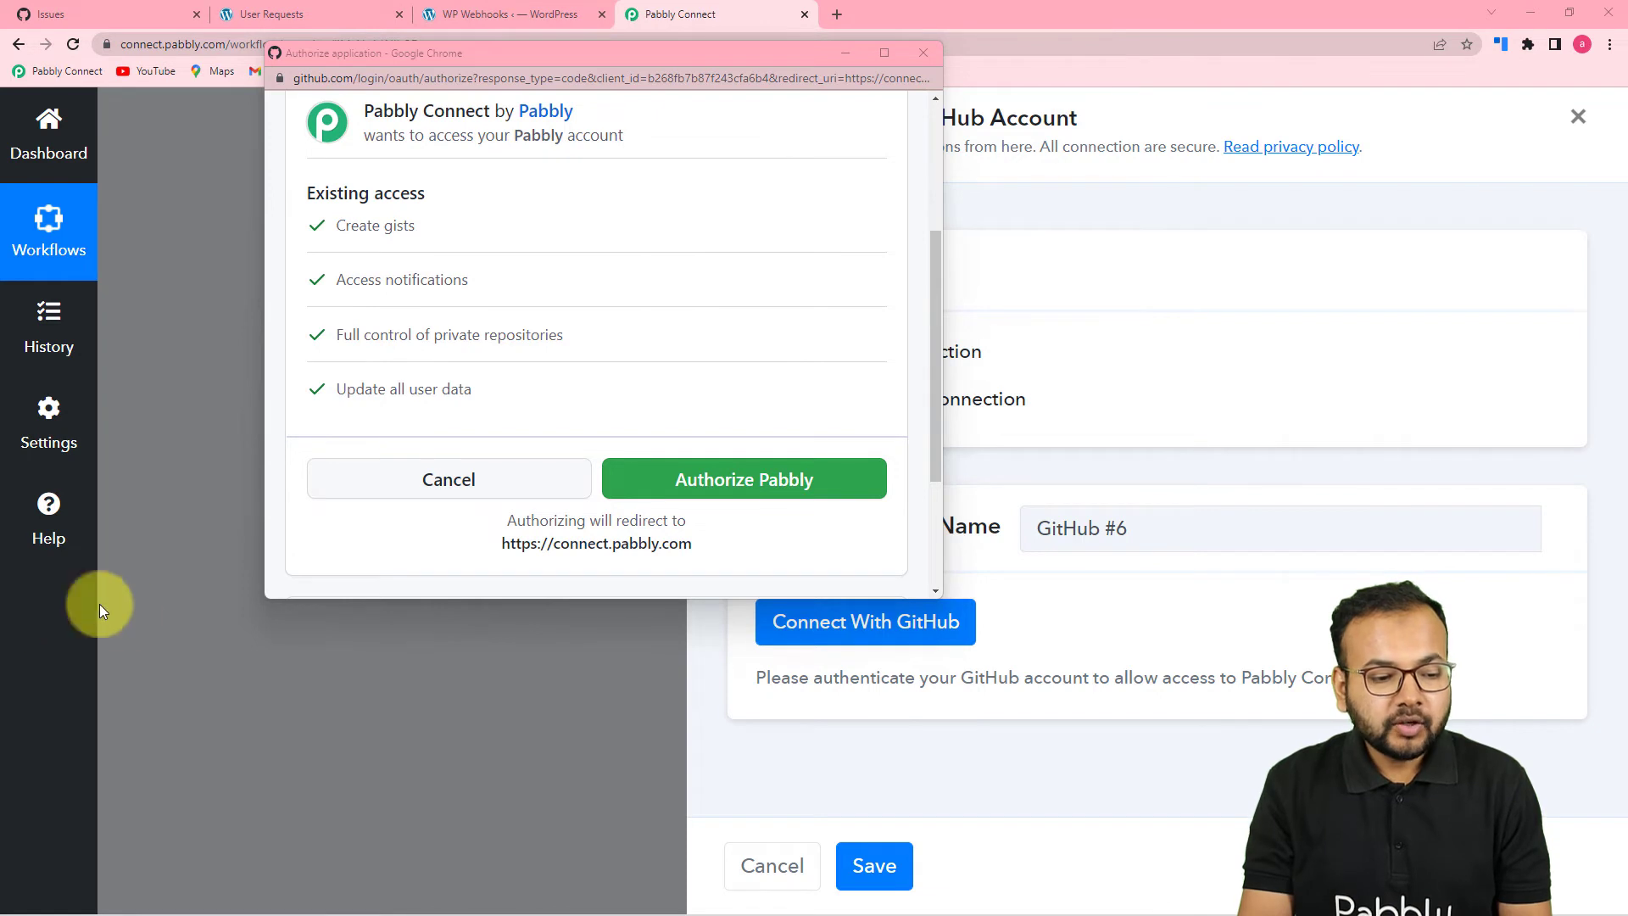
{"action": "scroll", "coordinate": [480, 594], "scroll_direction": "up", "scroll_amount": 3}
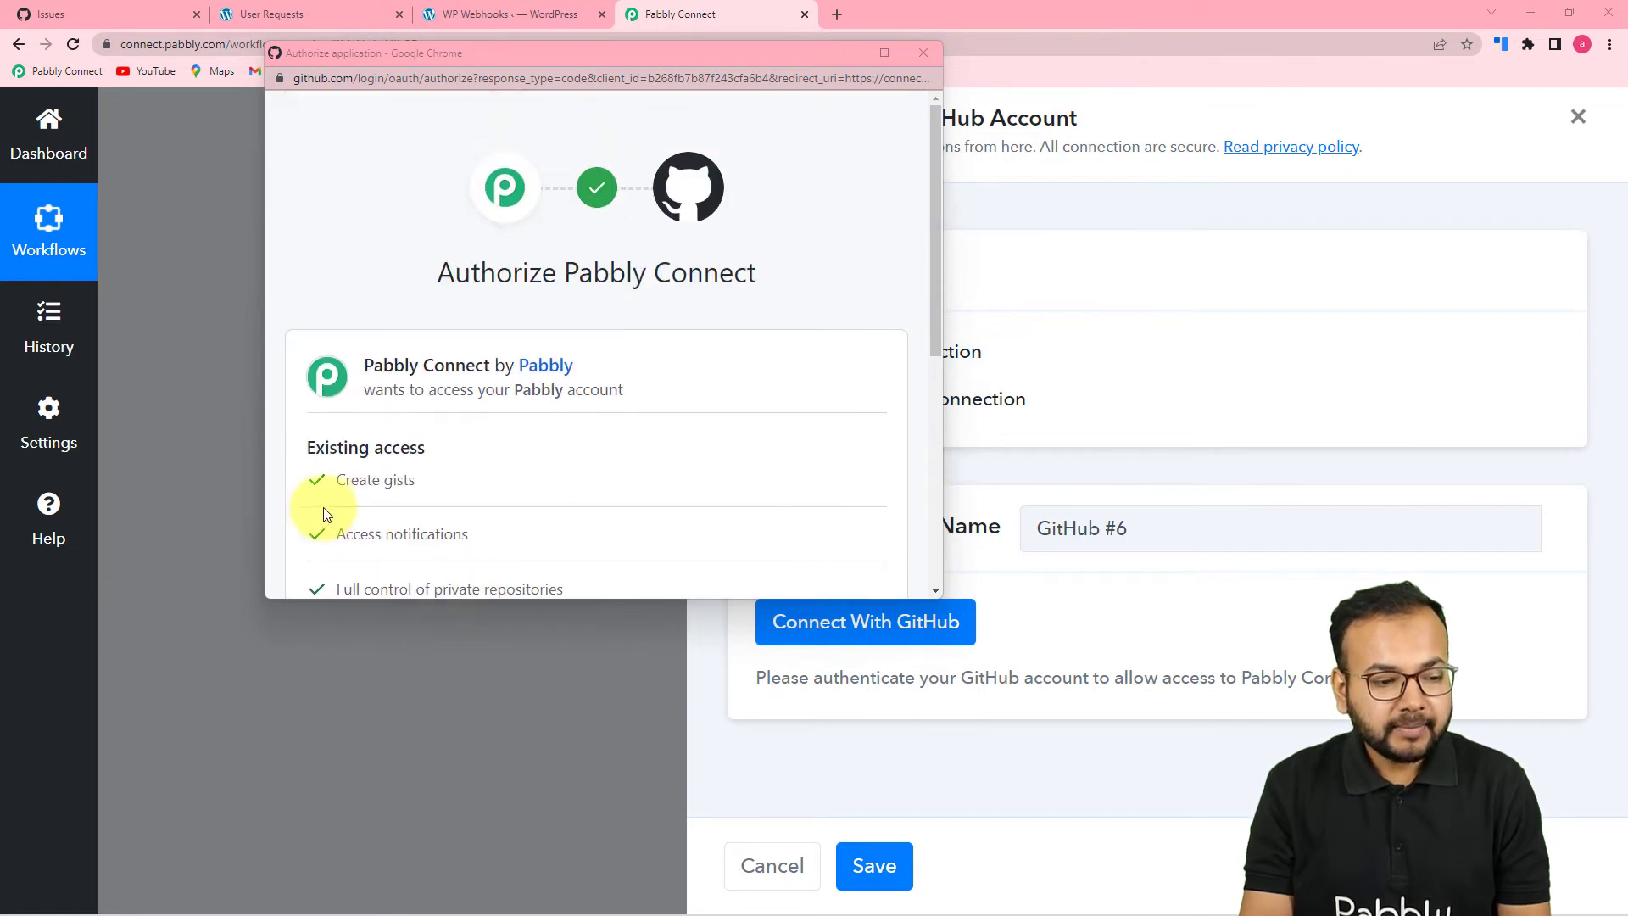
{"action": "scroll", "coordinate": [325, 513], "scroll_direction": "down", "scroll_amount": 3}
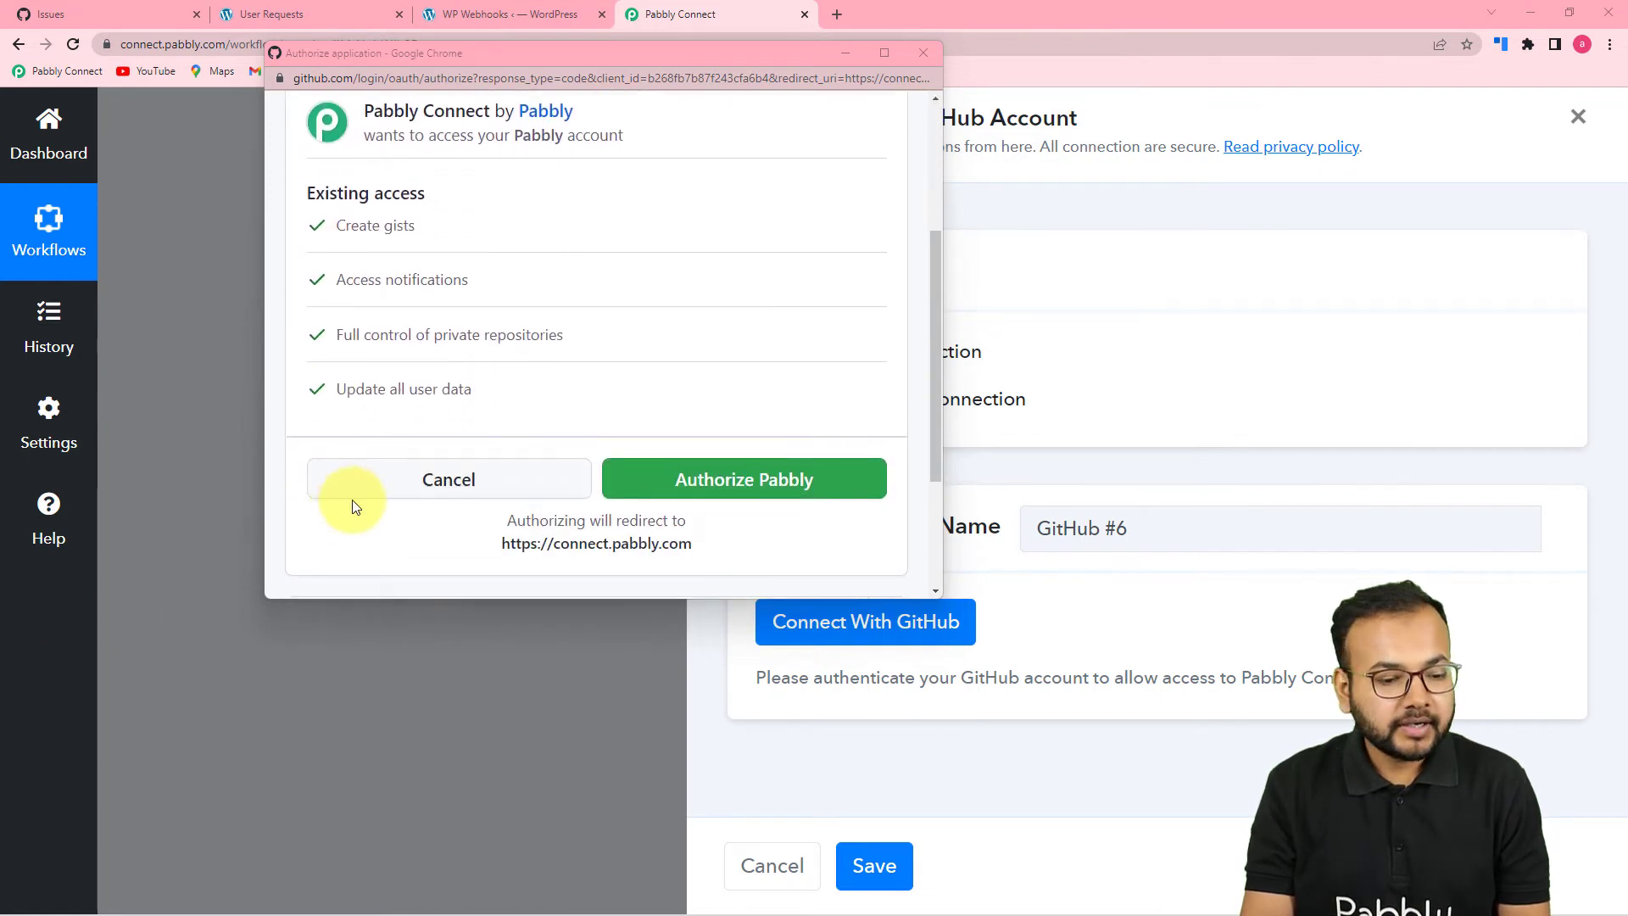
{"action": "left_click", "coordinate": [717, 482]}
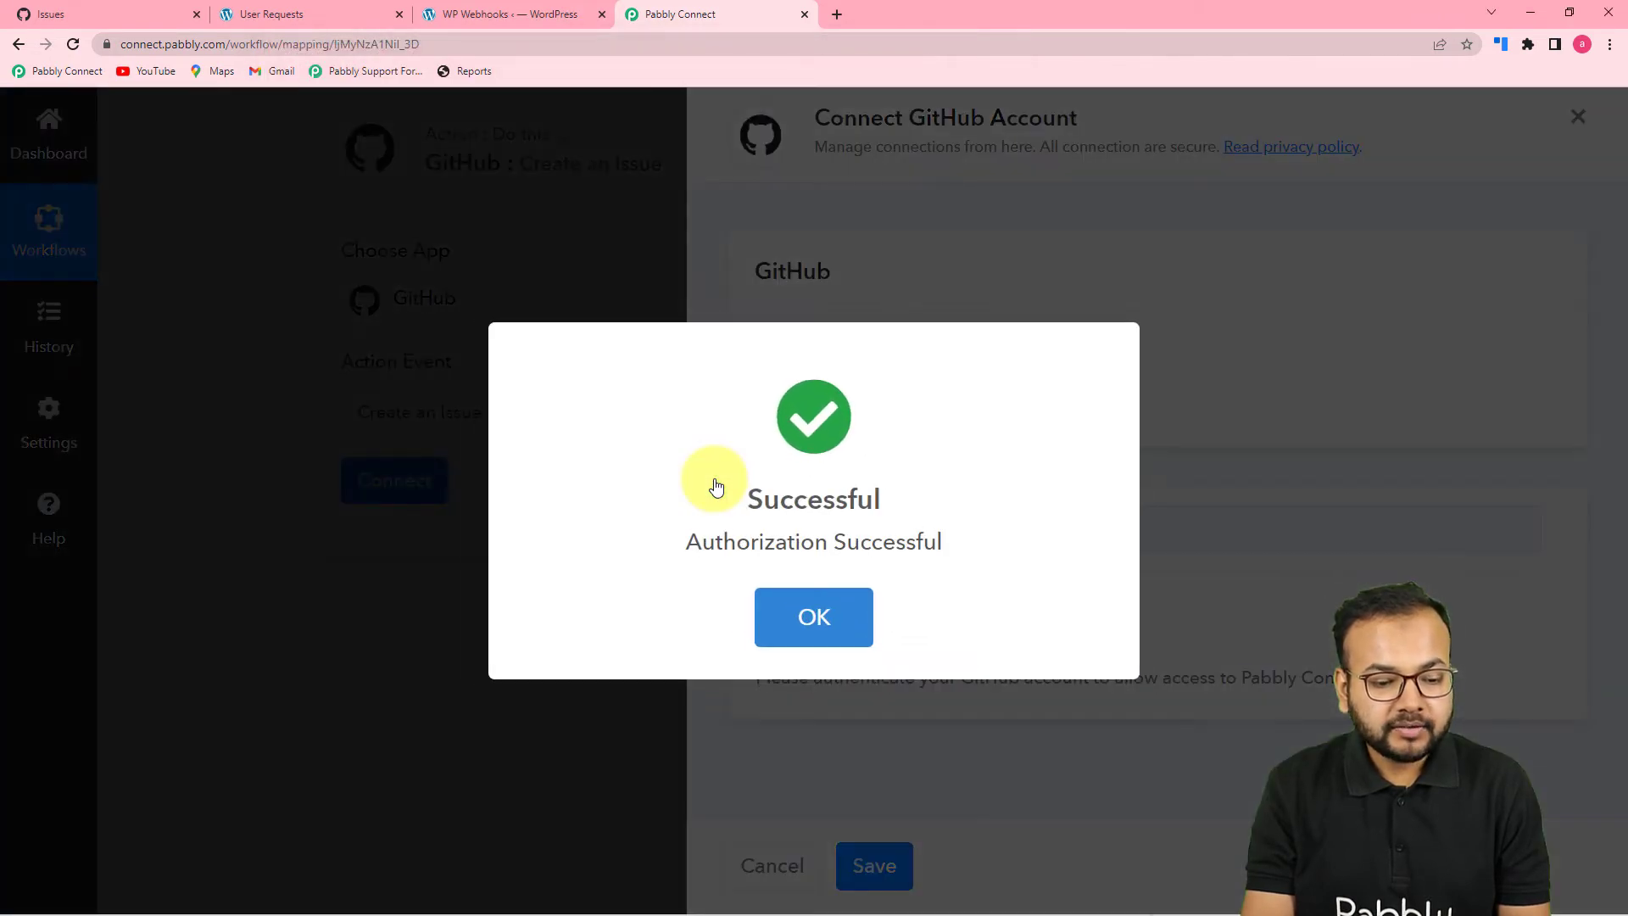
{"action": "left_click", "coordinate": [822, 619]}
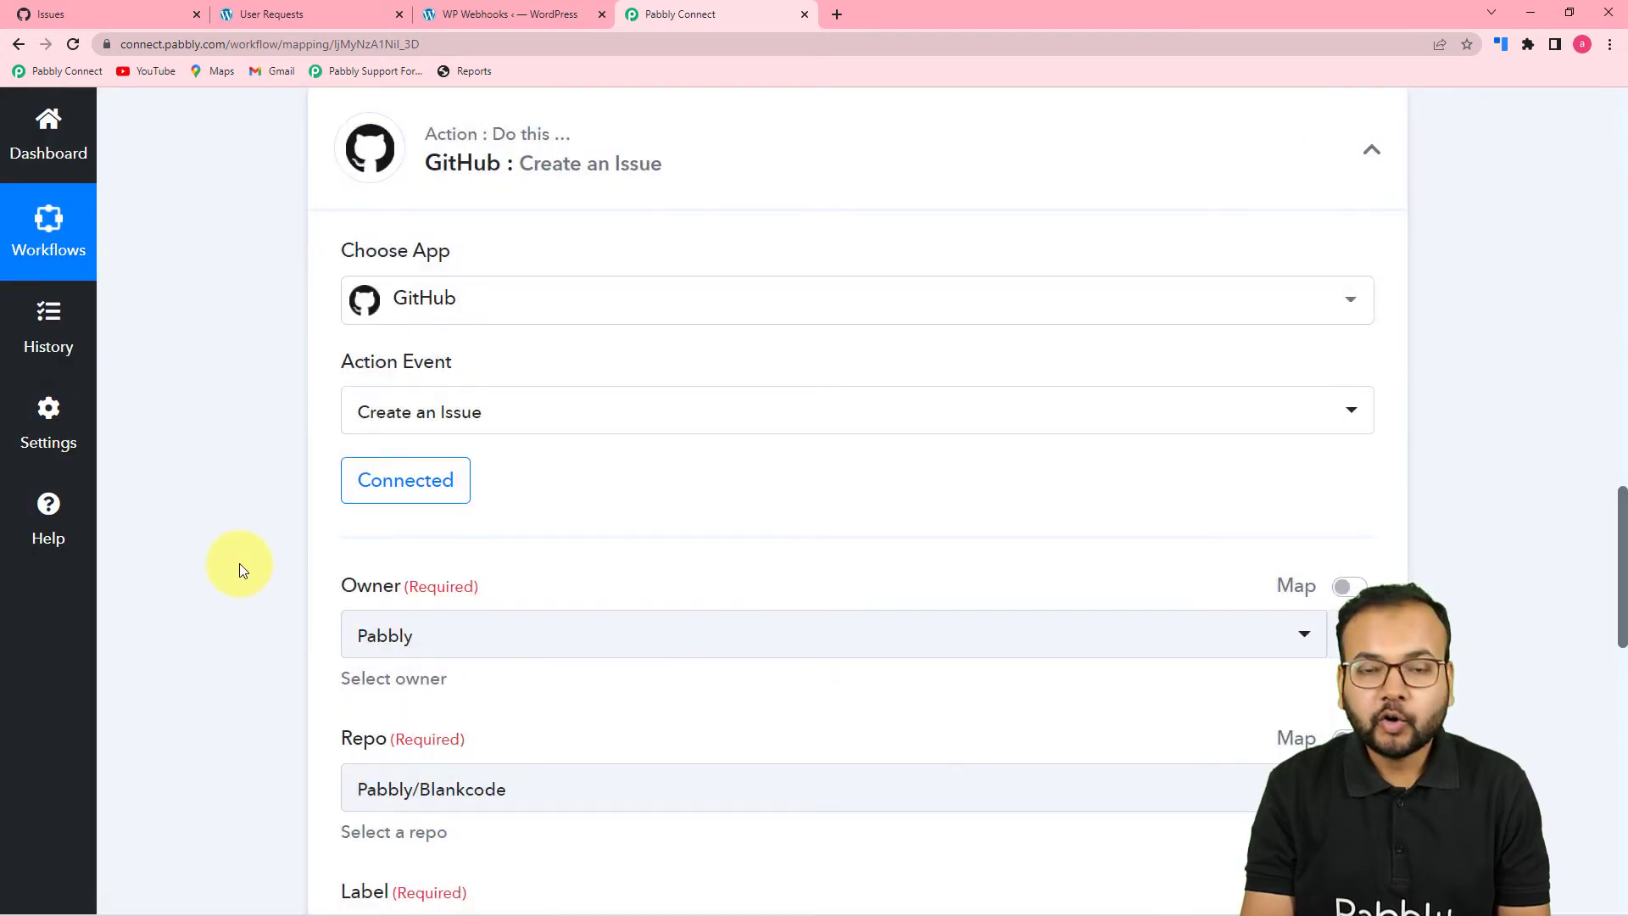
Check which account is signed in on GitHub, and select Pabbly as the issue's owner in Pabbly Connect
{"action": "scroll", "coordinate": [239, 568], "scroll_direction": "down", "scroll_amount": 4}
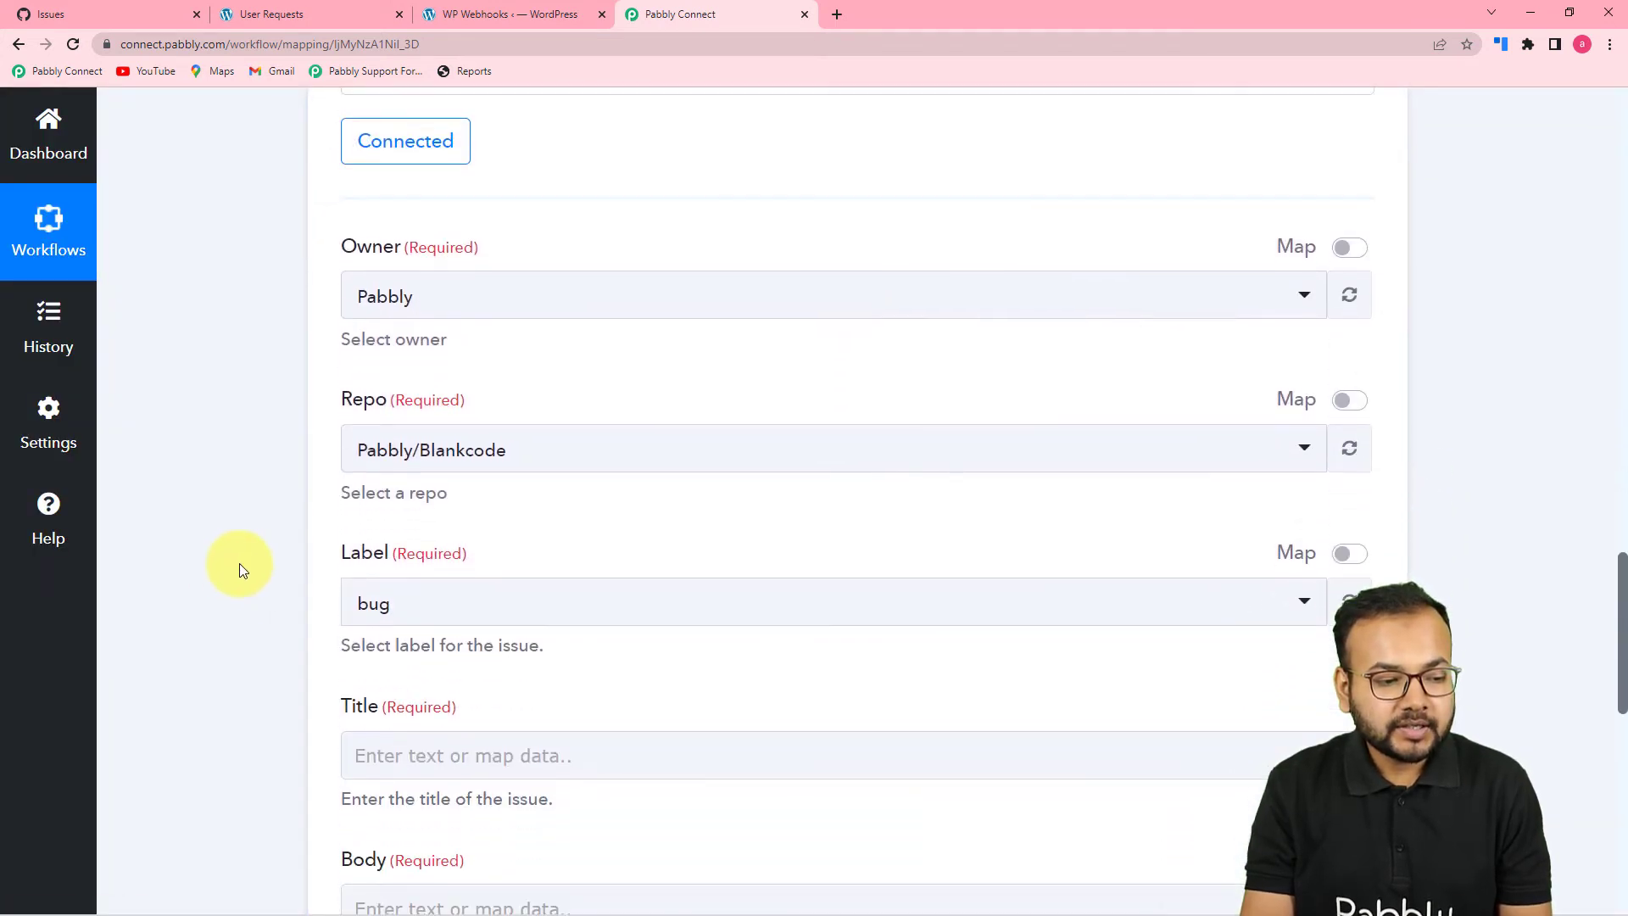
{"action": "left_click", "coordinate": [582, 296]}
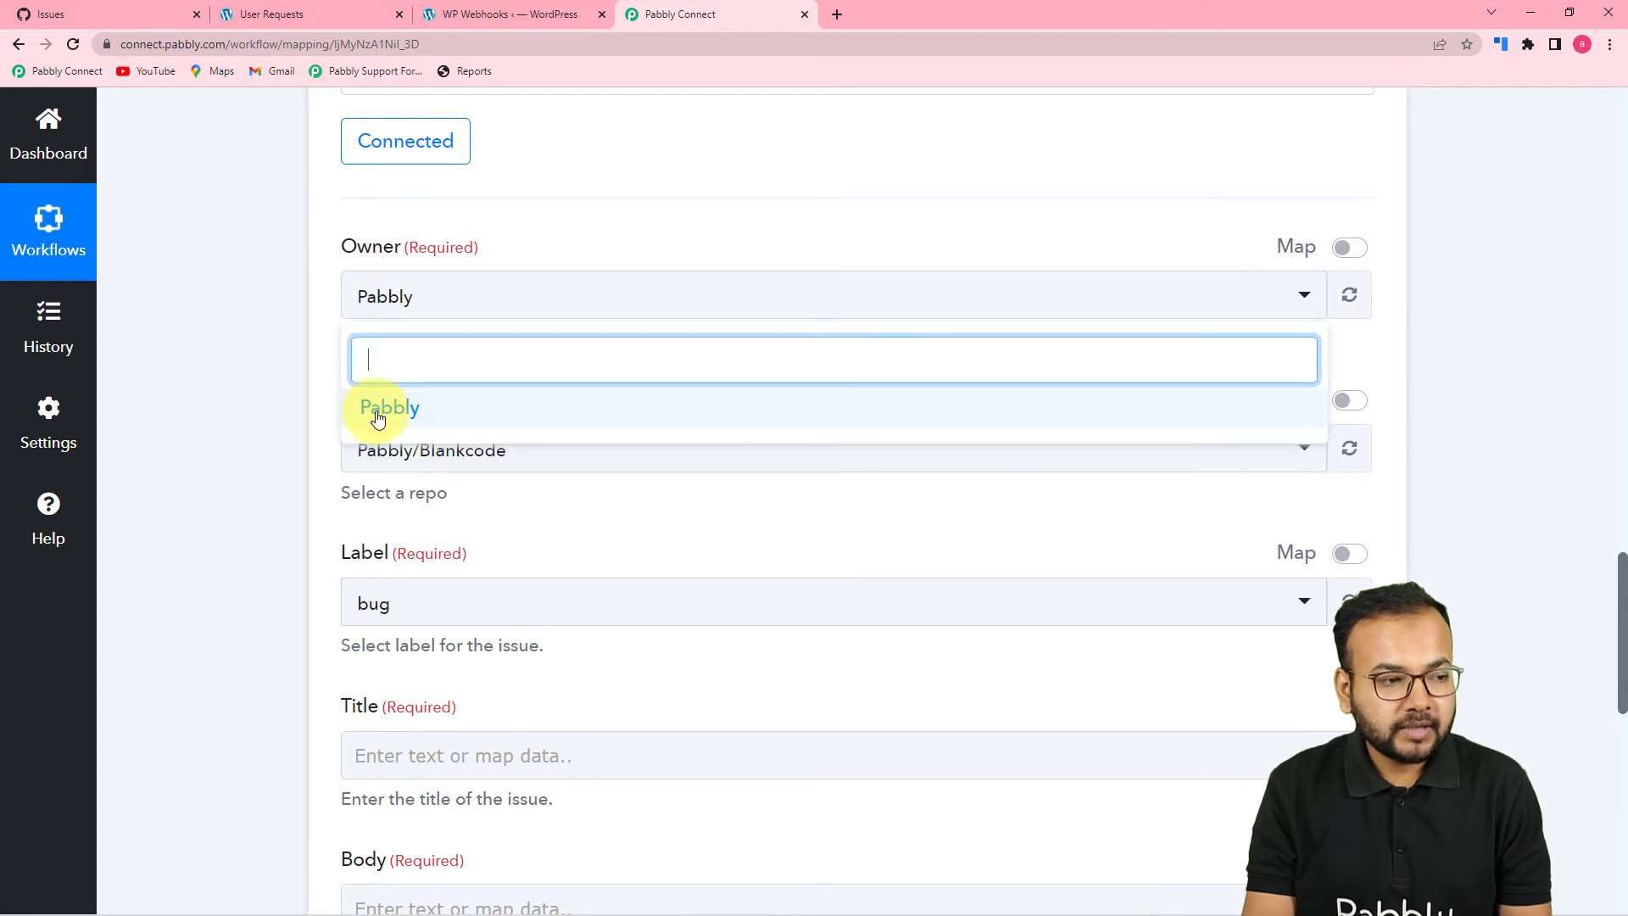
{"action": "left_click", "coordinate": [75, 12]}
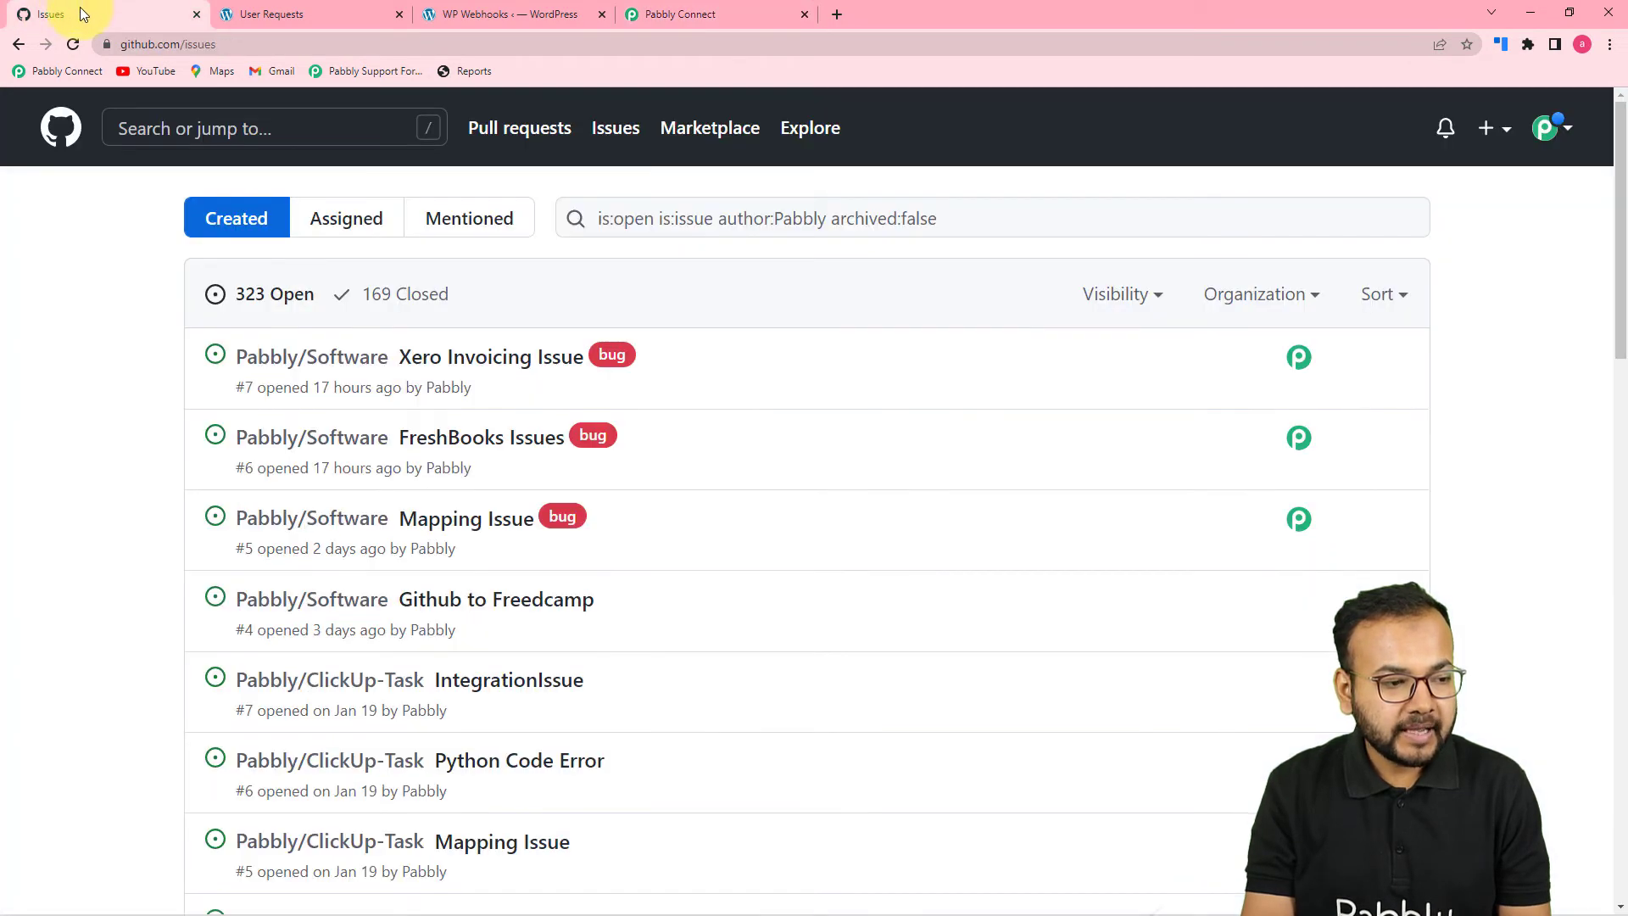
{"action": "left_click", "coordinate": [1546, 129]}
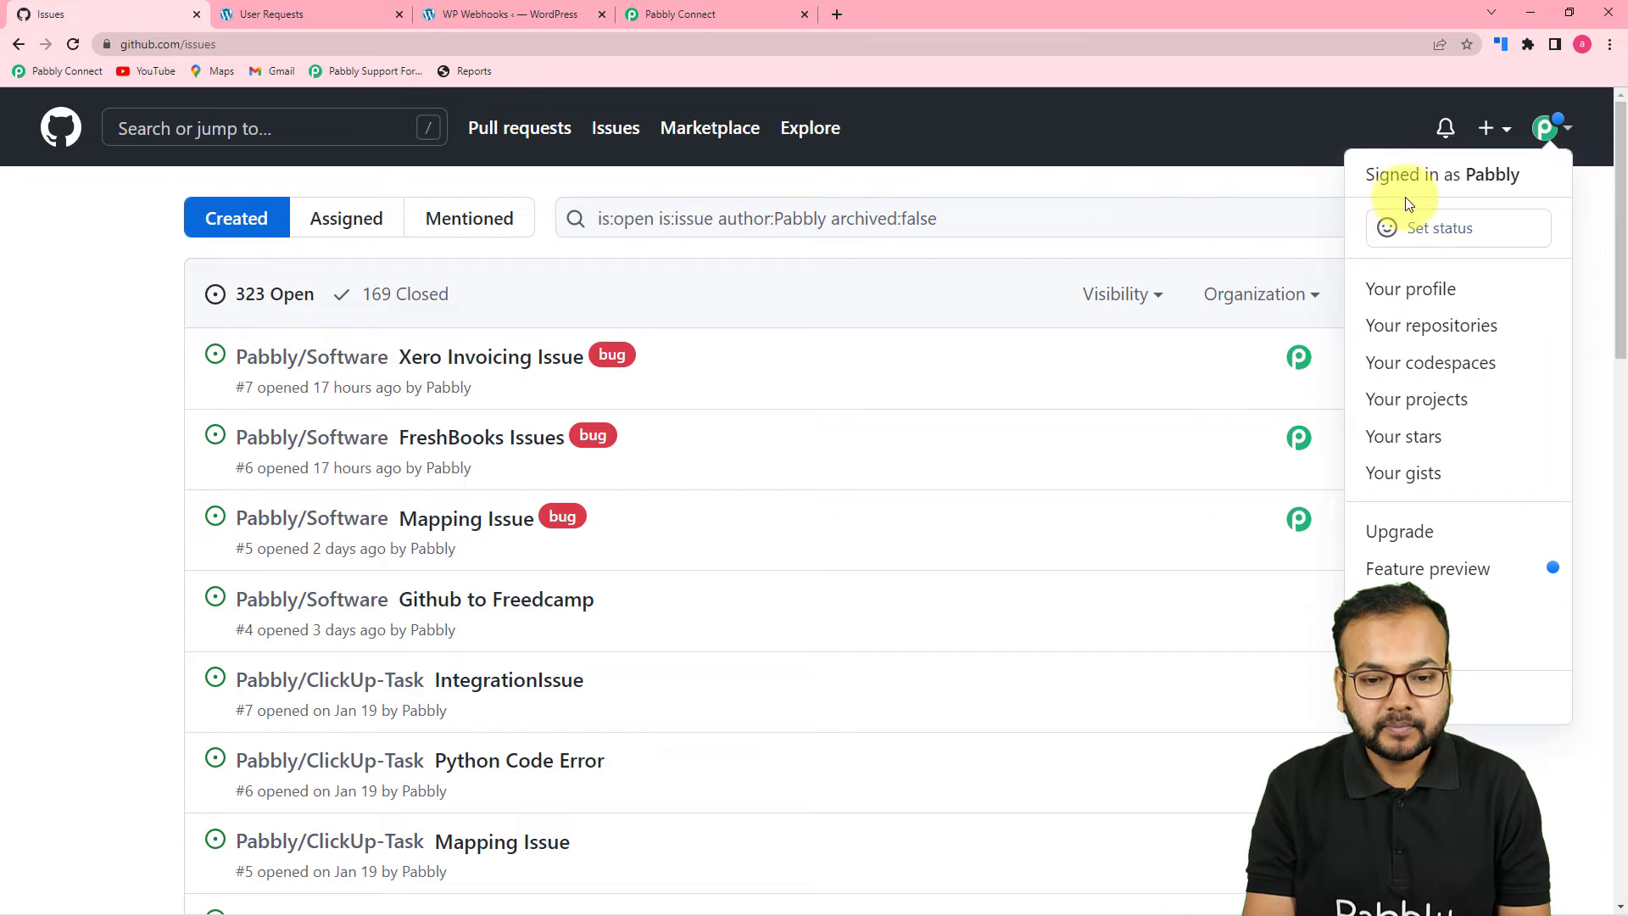
{"action": "left_click", "coordinate": [746, 14]}
{"action": "left_click", "coordinate": [448, 419]}
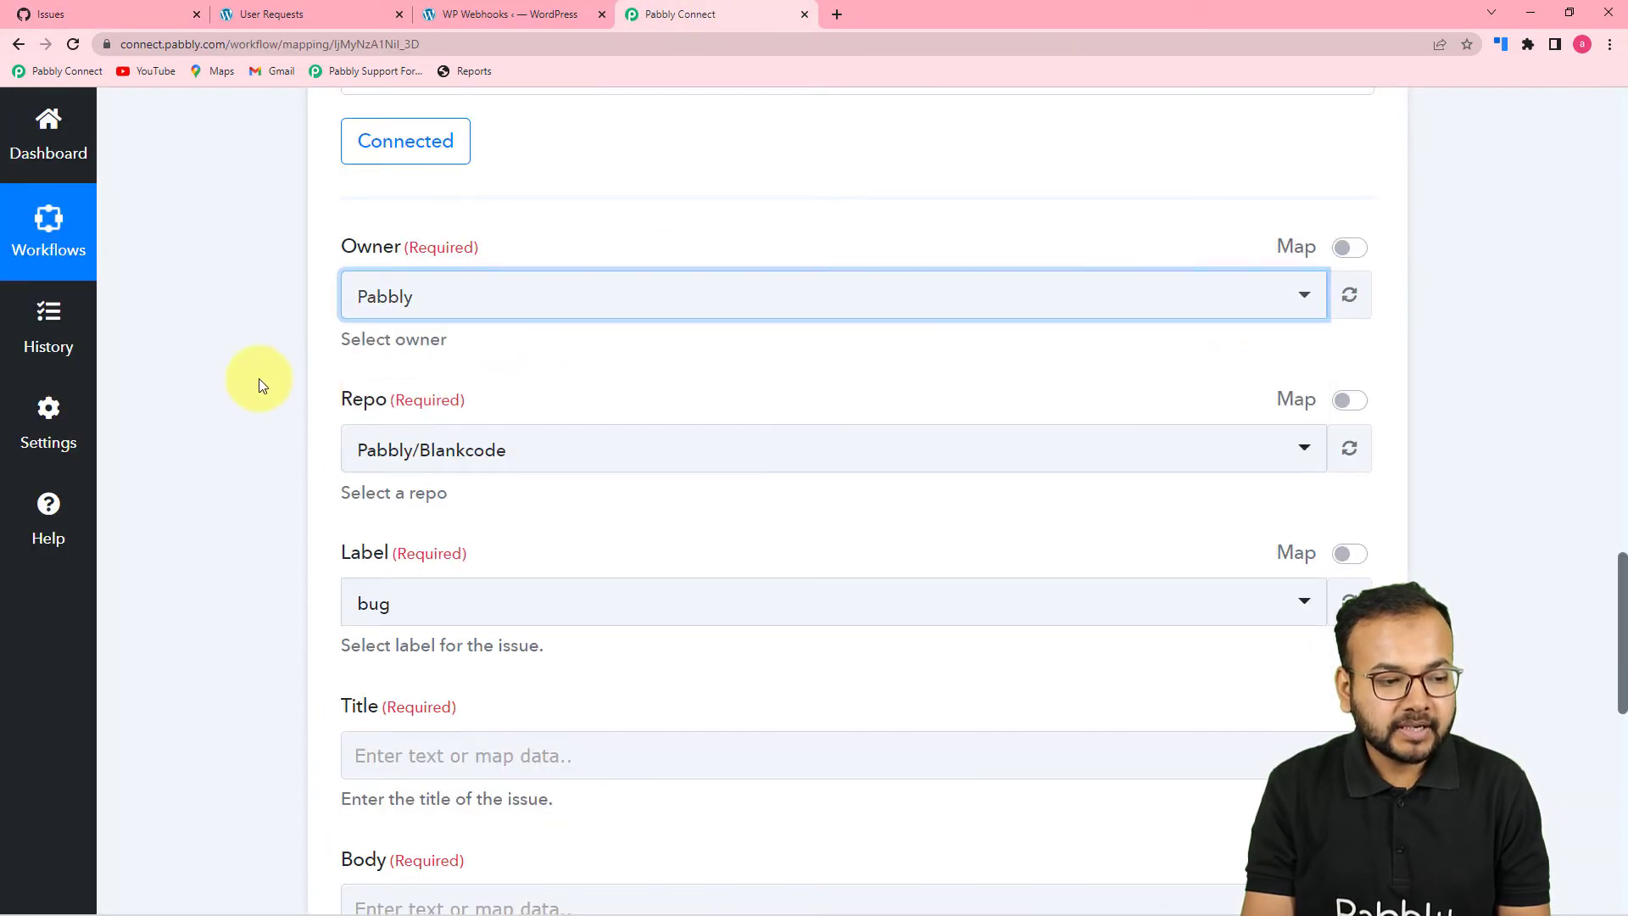
{"action": "scroll", "coordinate": [258, 378], "scroll_direction": "down", "scroll_amount": 2}
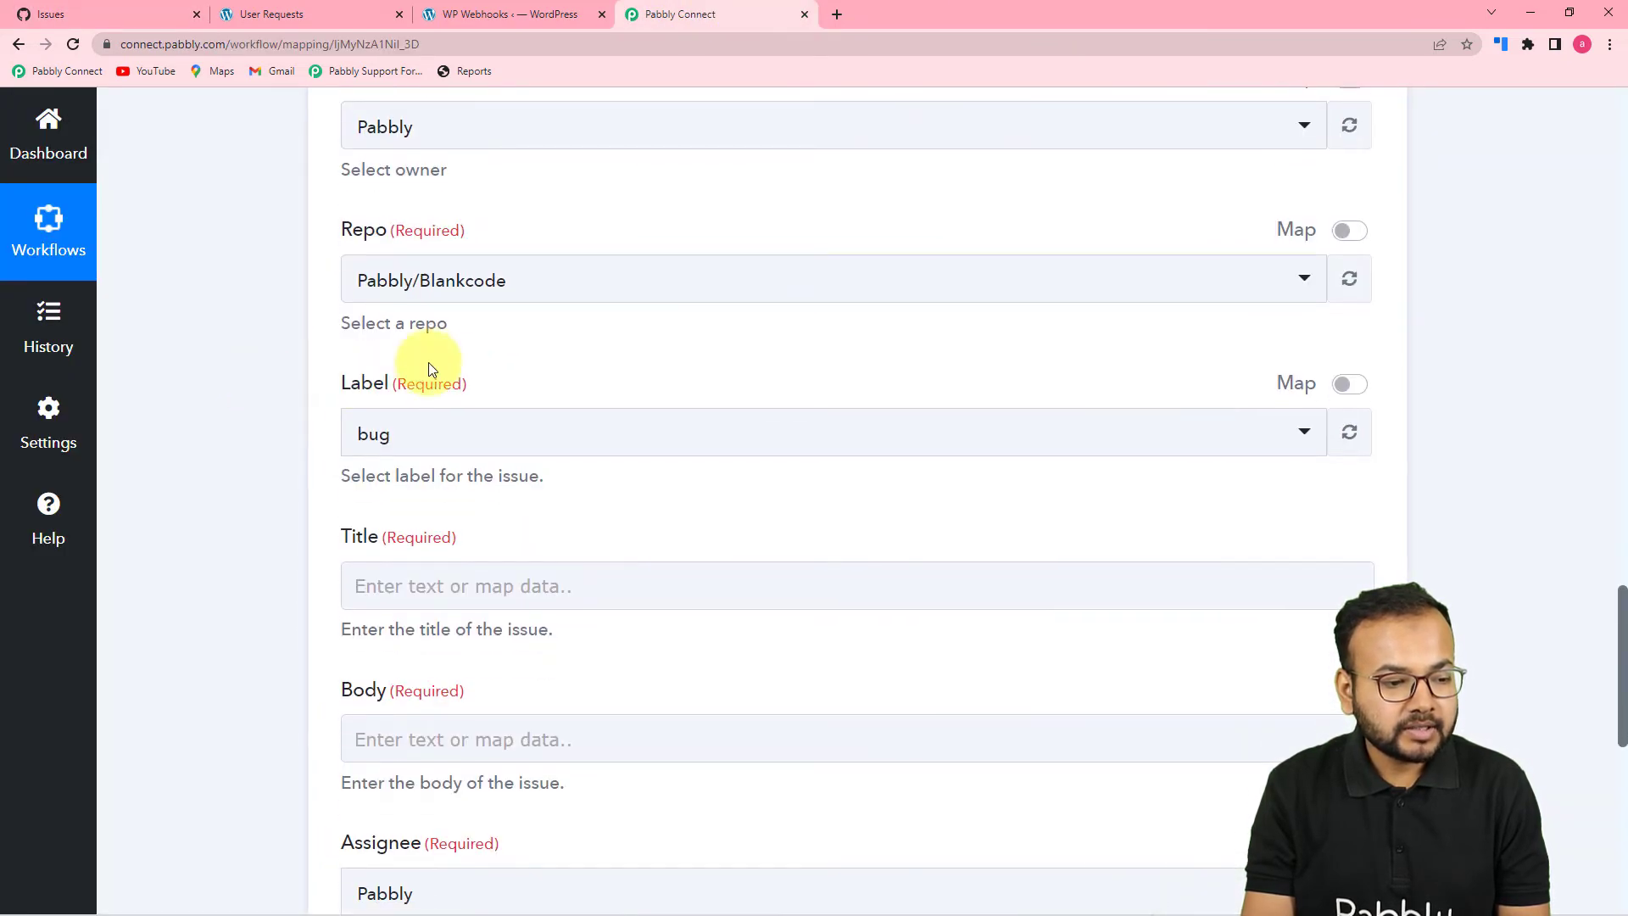
Review the existing issues of the Pabbly/Software repository on GitHub to decide which repo the new issue belongs in
{"action": "left_click", "coordinate": [534, 290]}
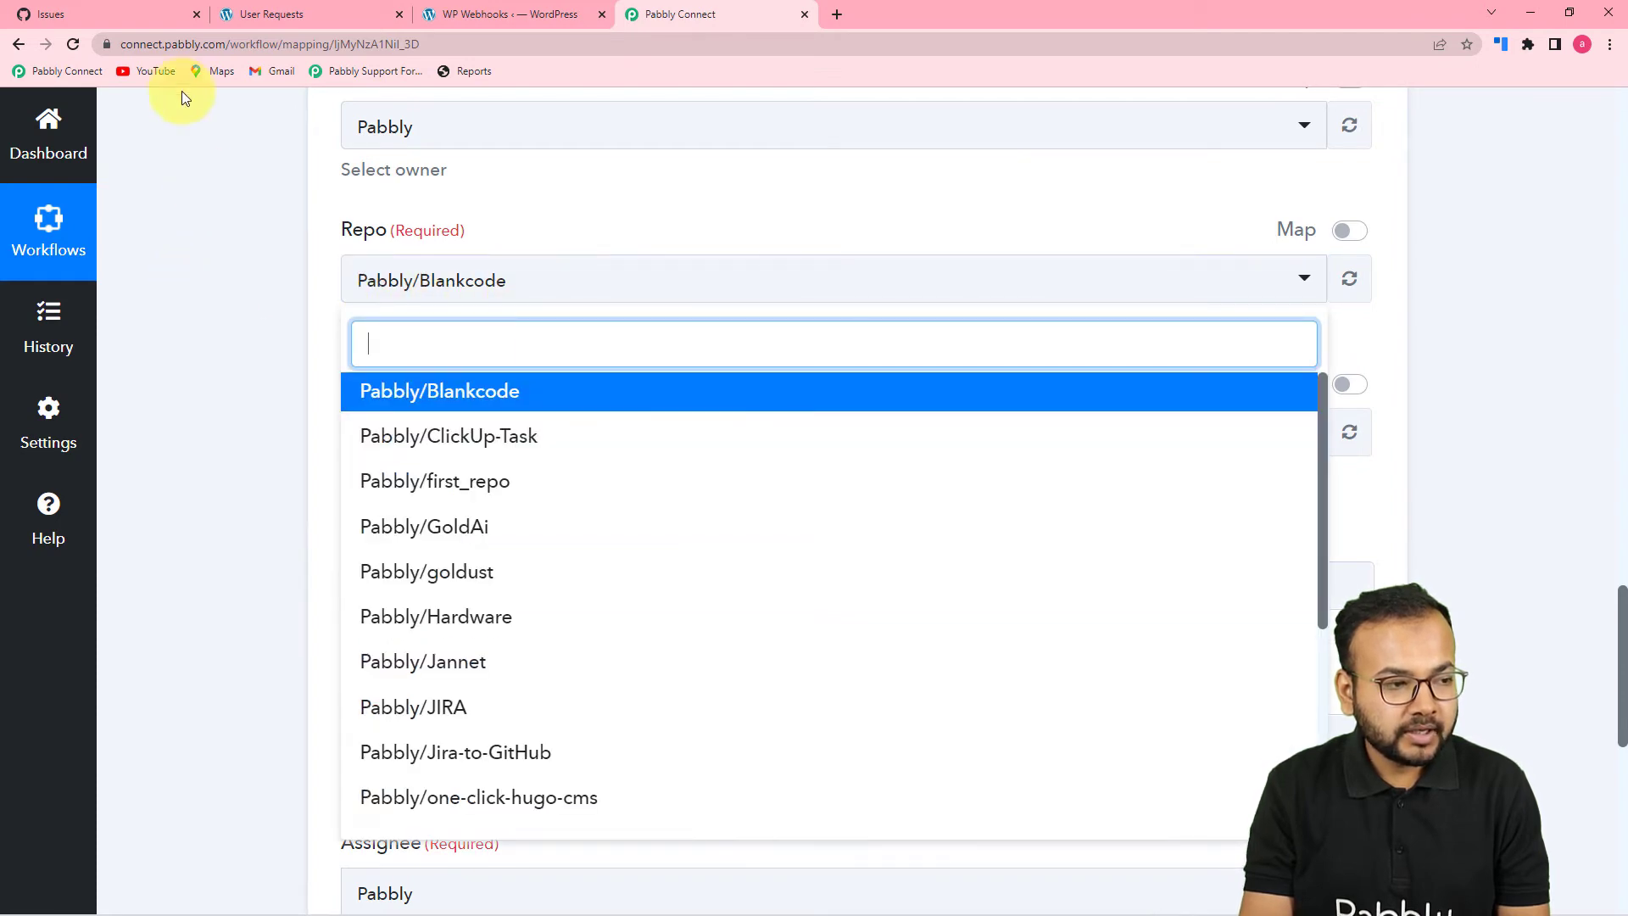
{"action": "left_click", "coordinate": [112, 8]}
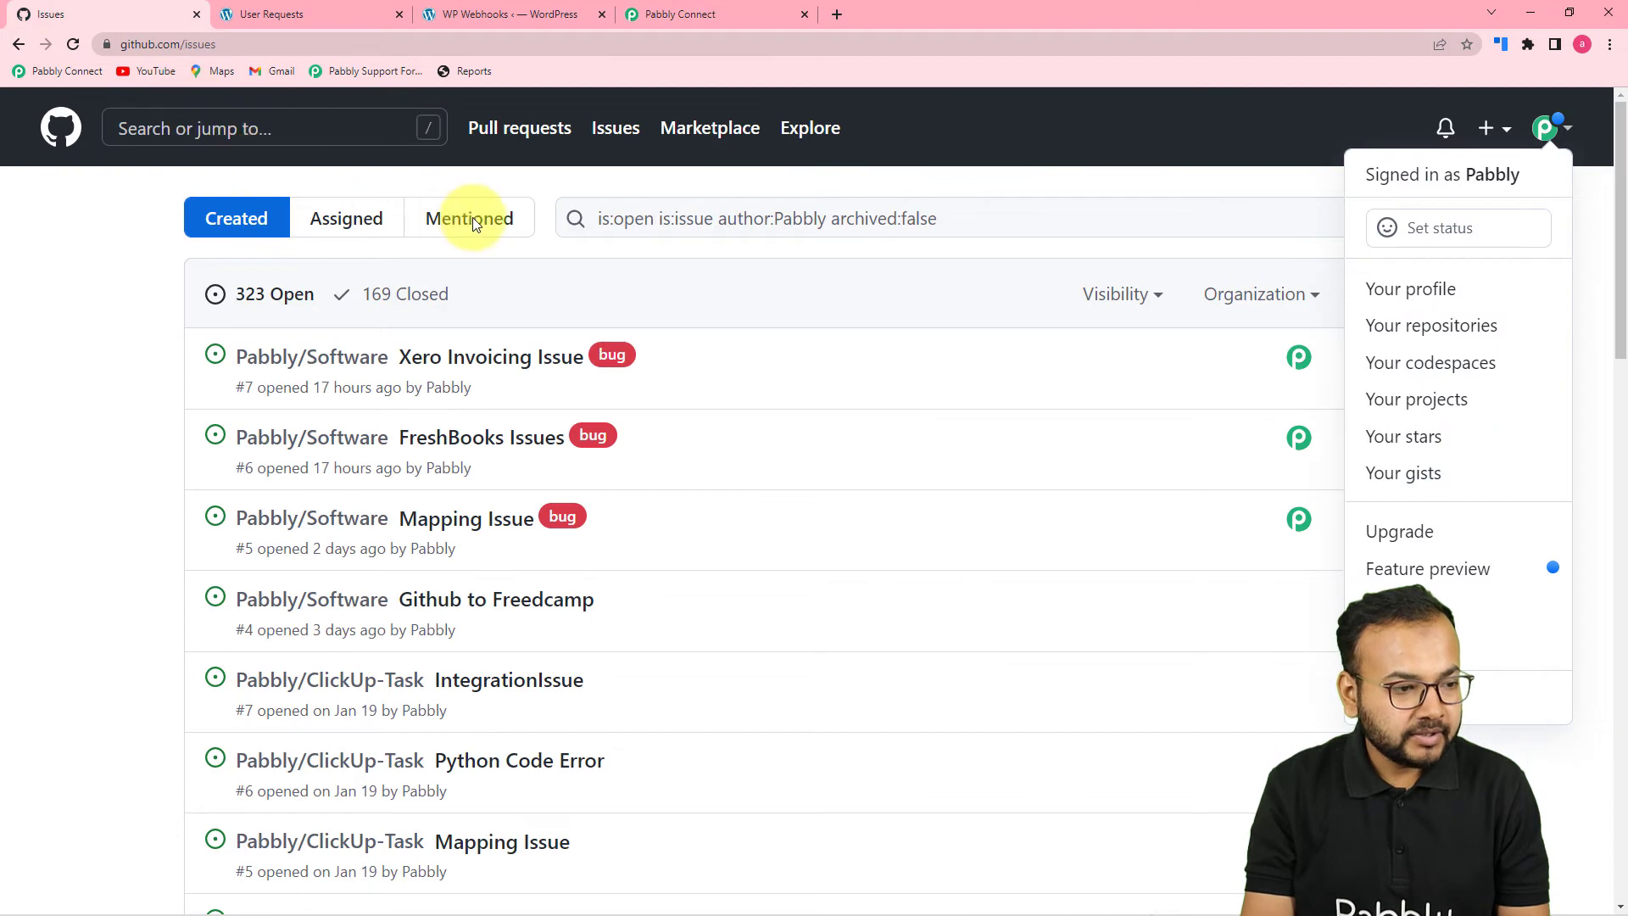
{"action": "left_click", "coordinate": [115, 320]}
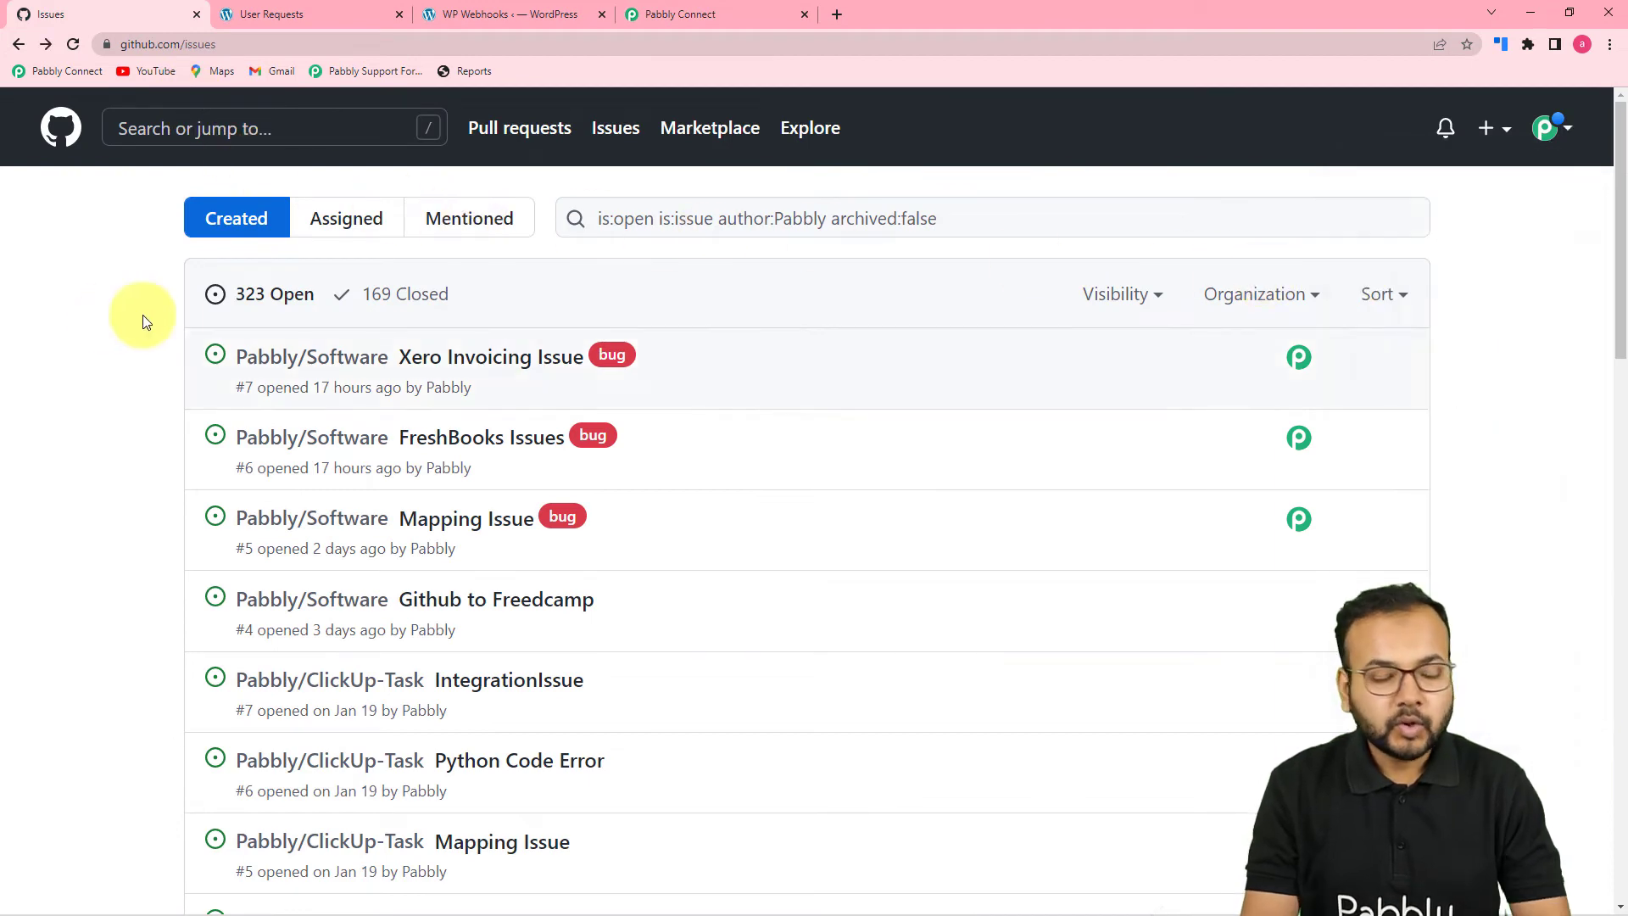
{"action": "scroll", "coordinate": [124, 349], "scroll_direction": "down", "scroll_amount": 4}
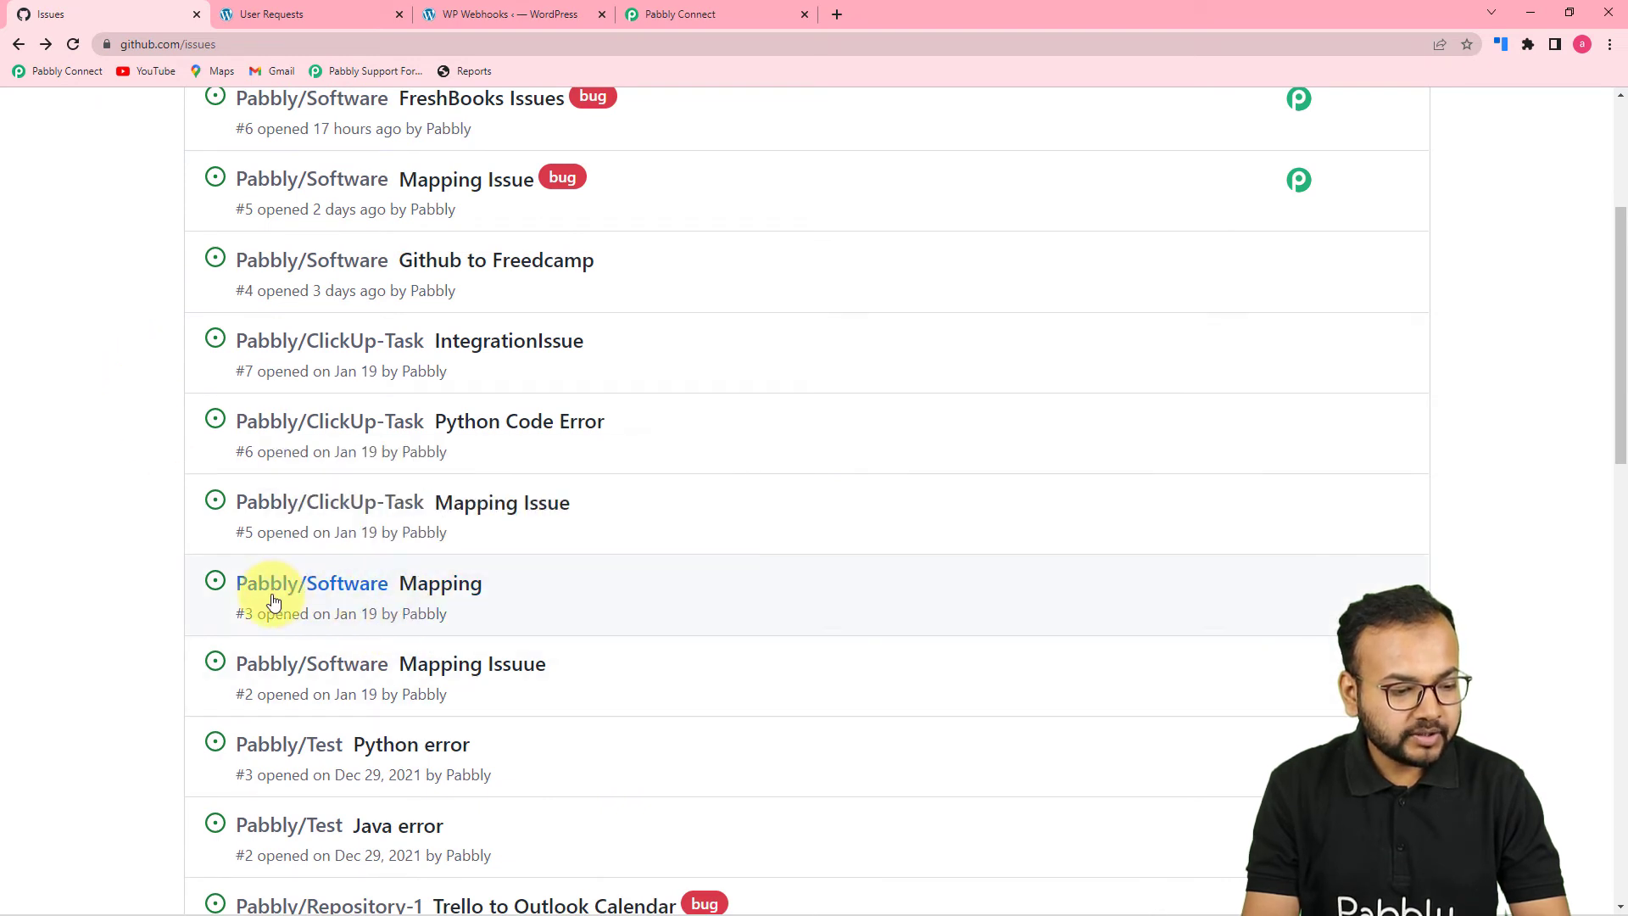
{"action": "mouse_move", "coordinate": [263, 600]}
{"action": "left_click", "coordinate": [321, 596]}
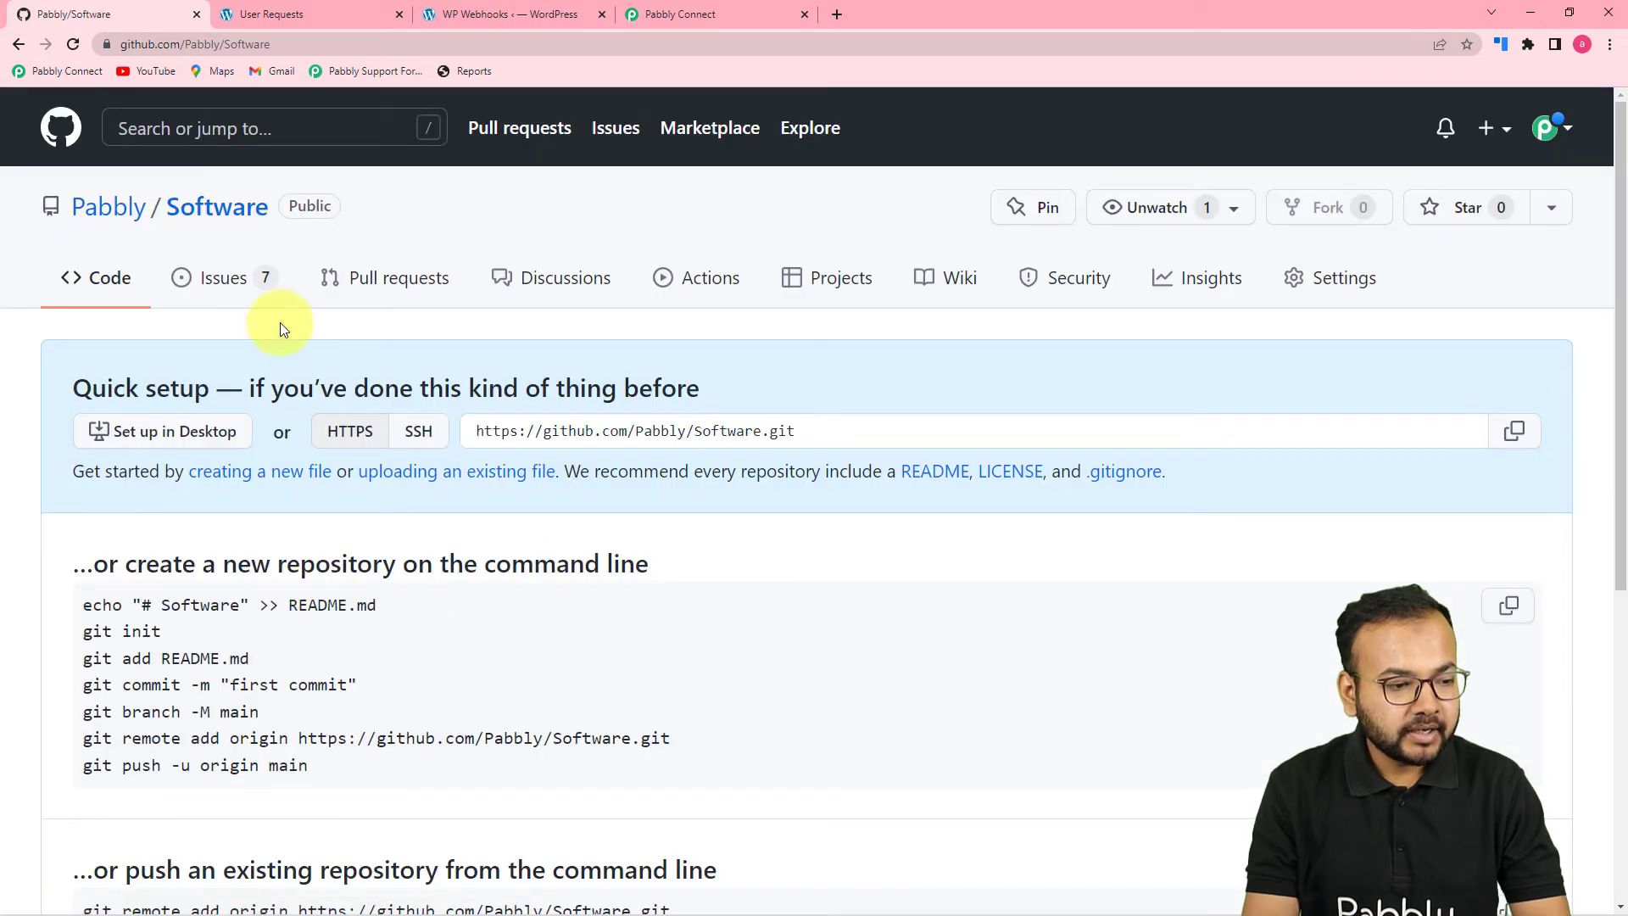
{"action": "left_click", "coordinate": [238, 285]}
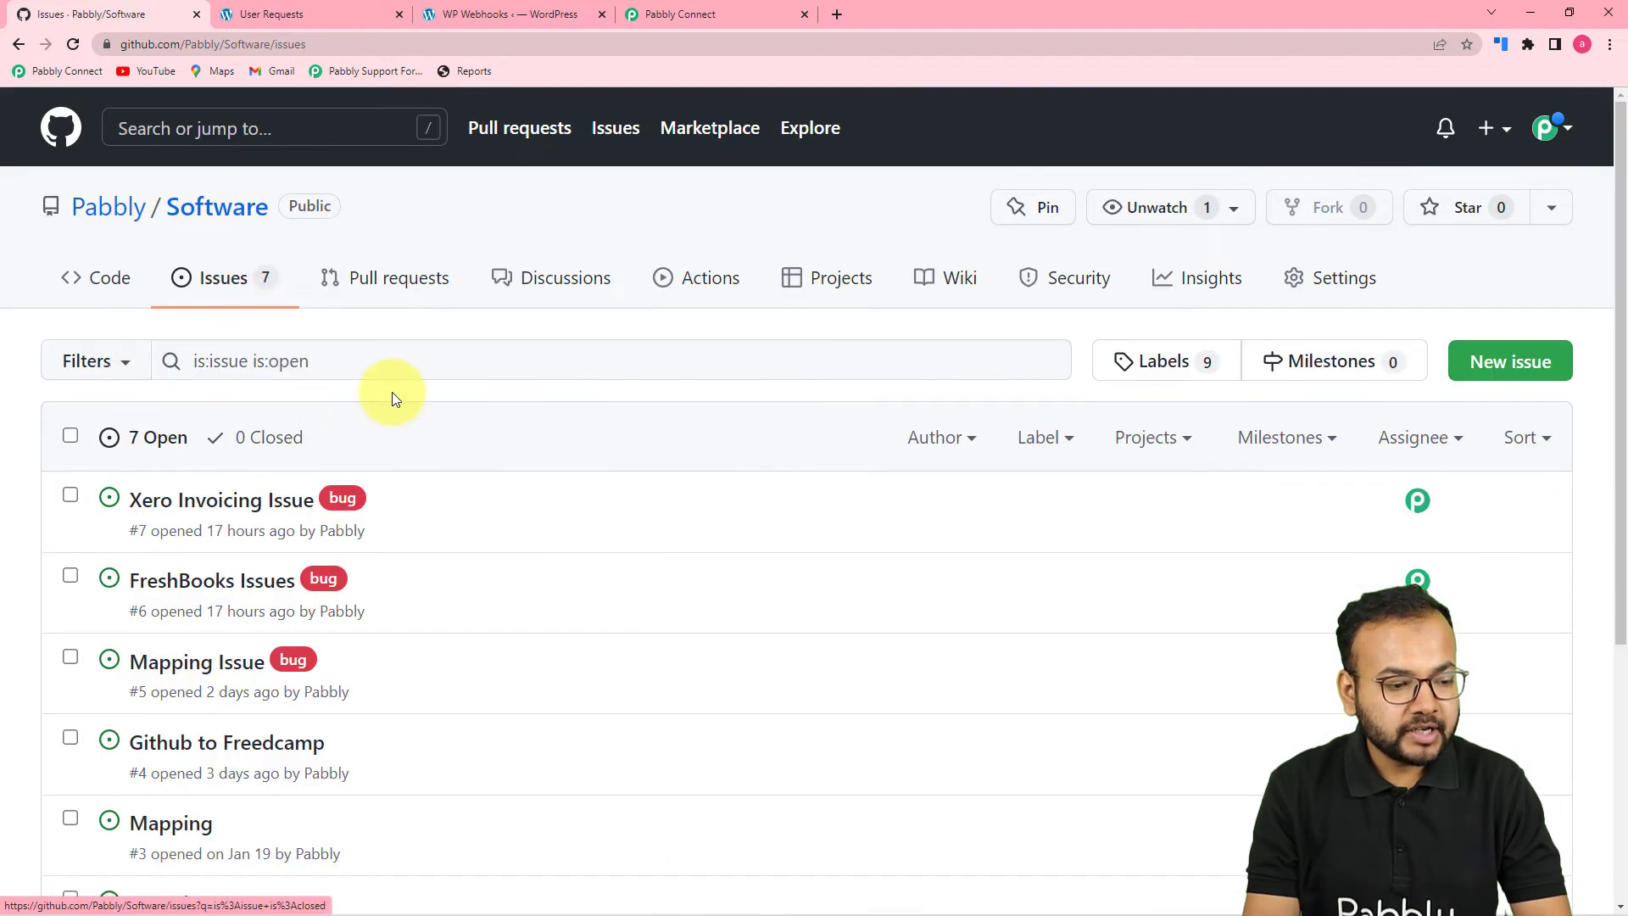
Back in Pabbly Connect, select Pabbly/Software as the issue's repo and enhancement as its label
{"action": "left_click", "coordinate": [685, 15]}
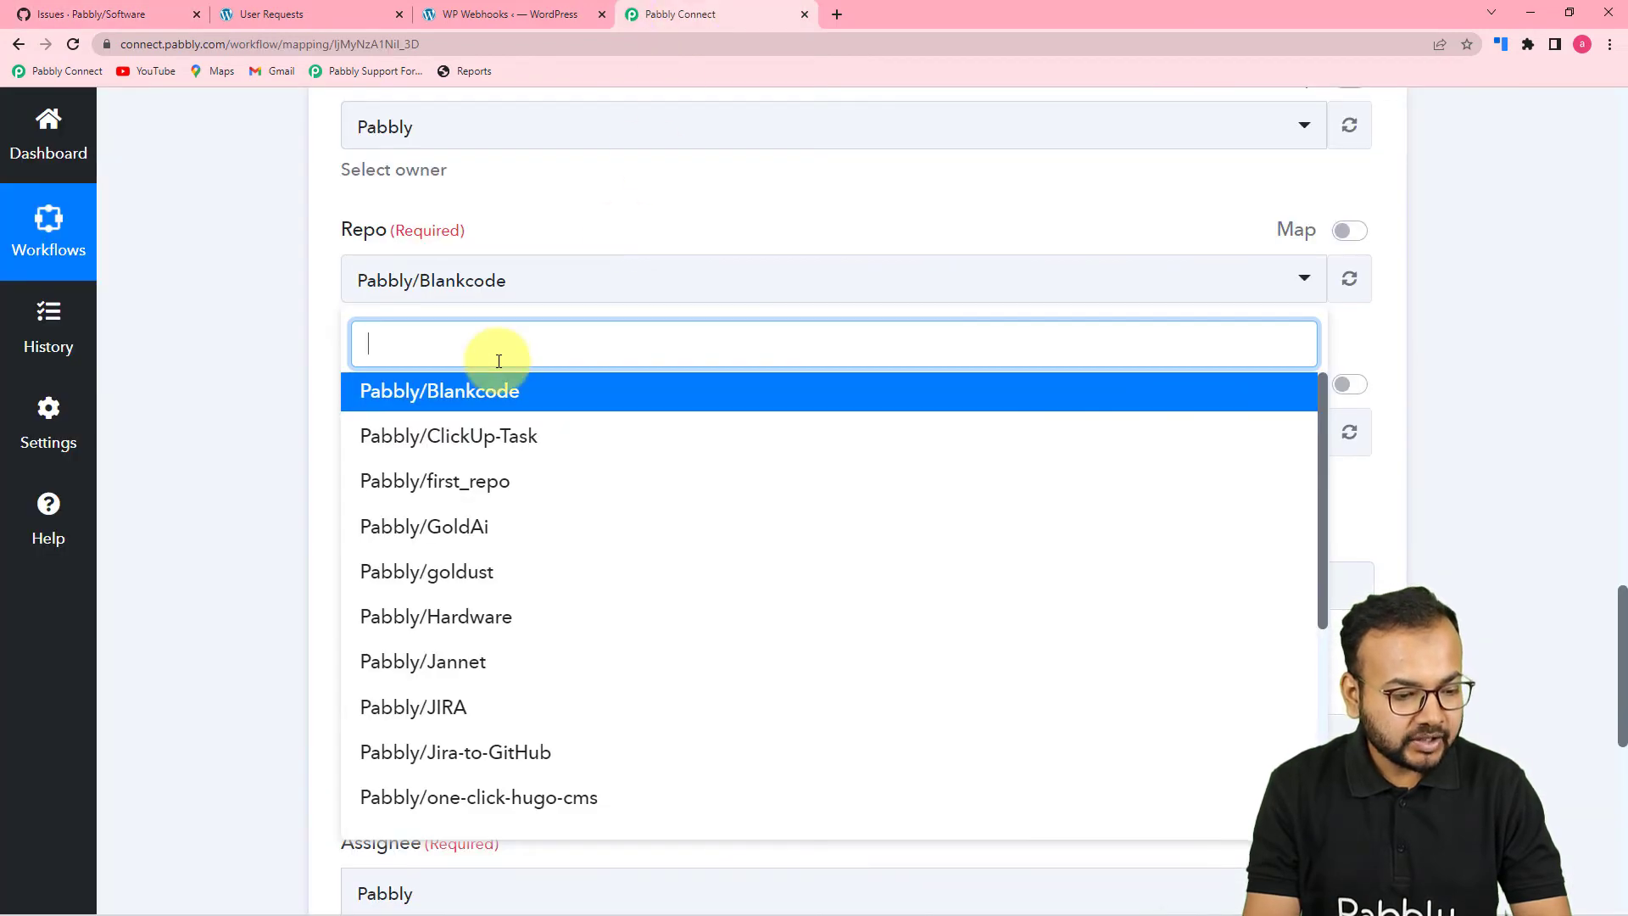
{"action": "scroll", "coordinate": [534, 553], "scroll_direction": "down", "scroll_amount": 4}
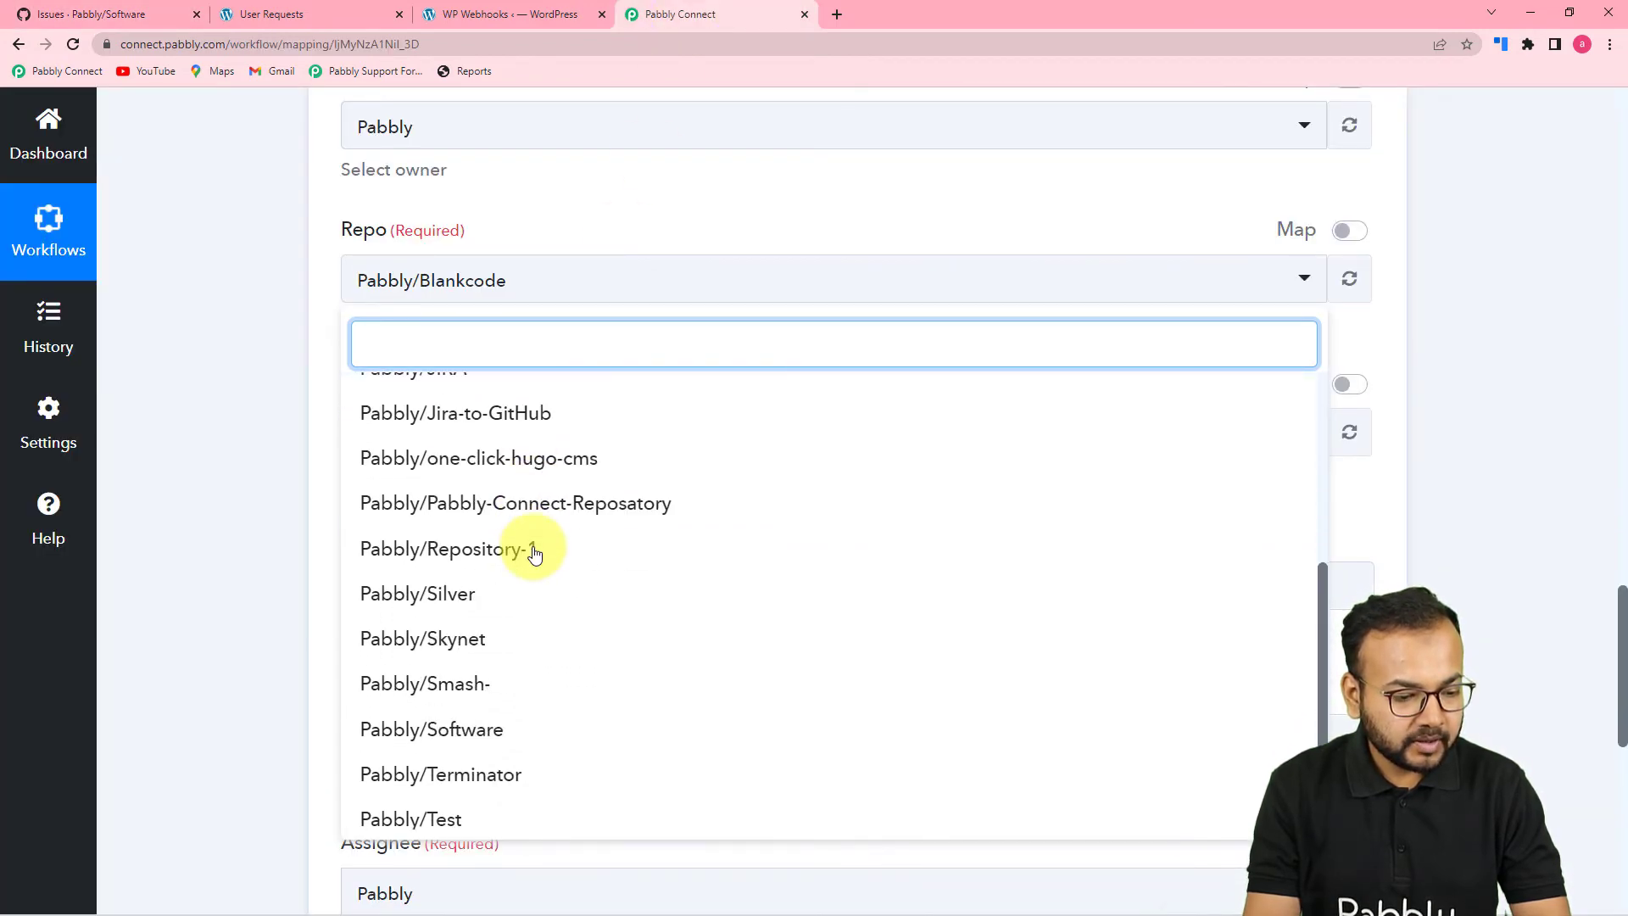
{"action": "left_click", "coordinate": [491, 734]}
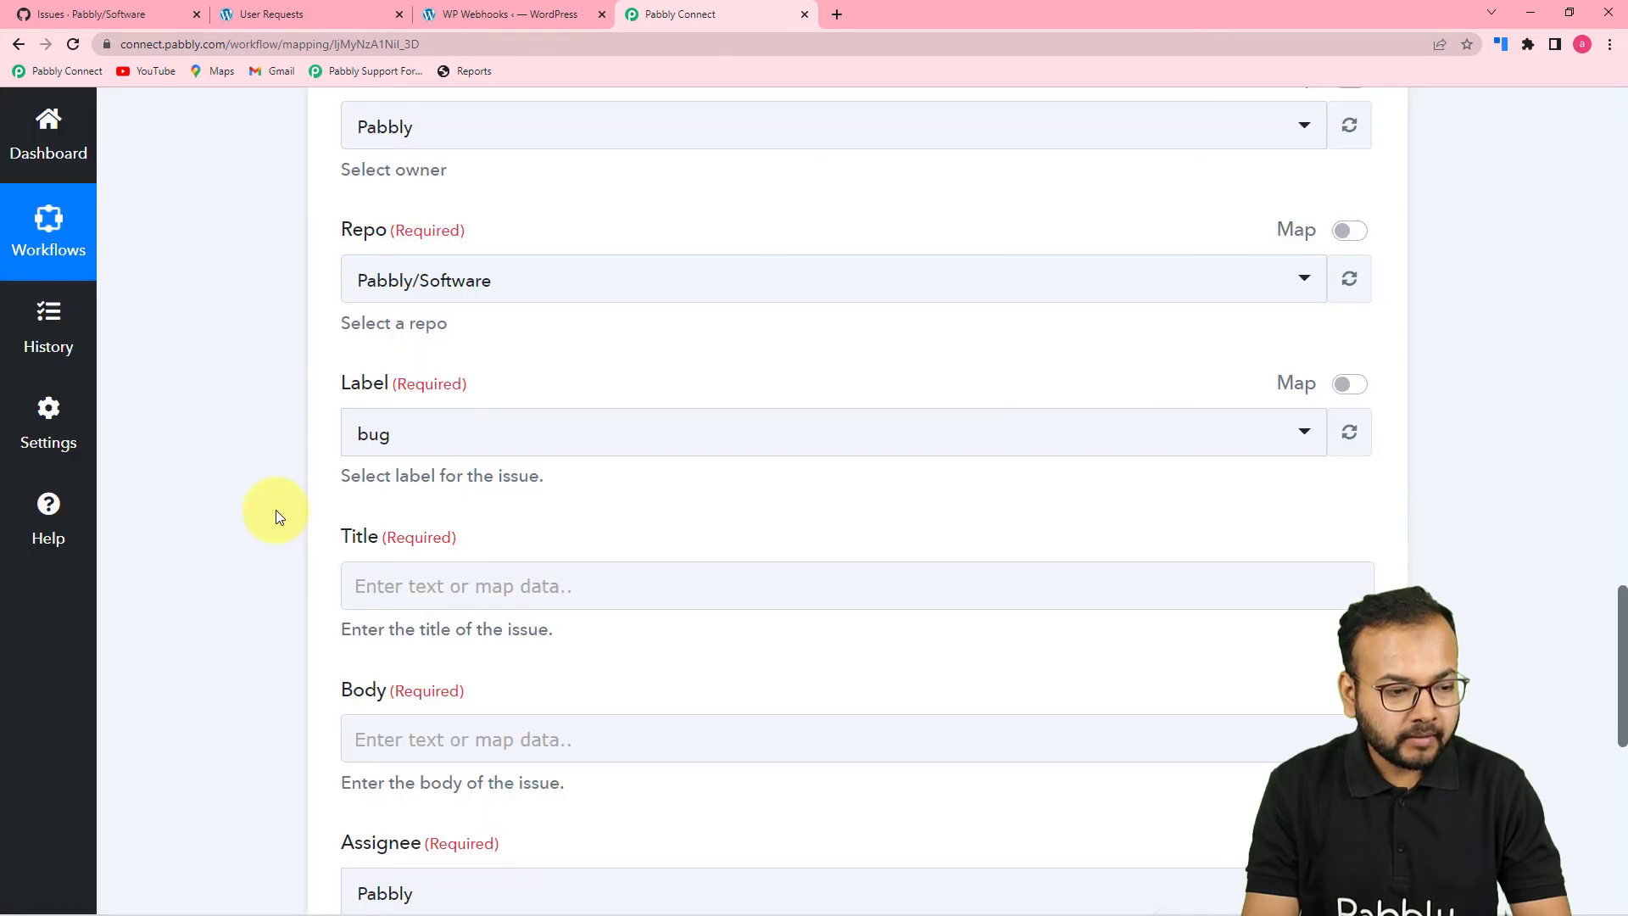
{"action": "left_click", "coordinate": [576, 444]}
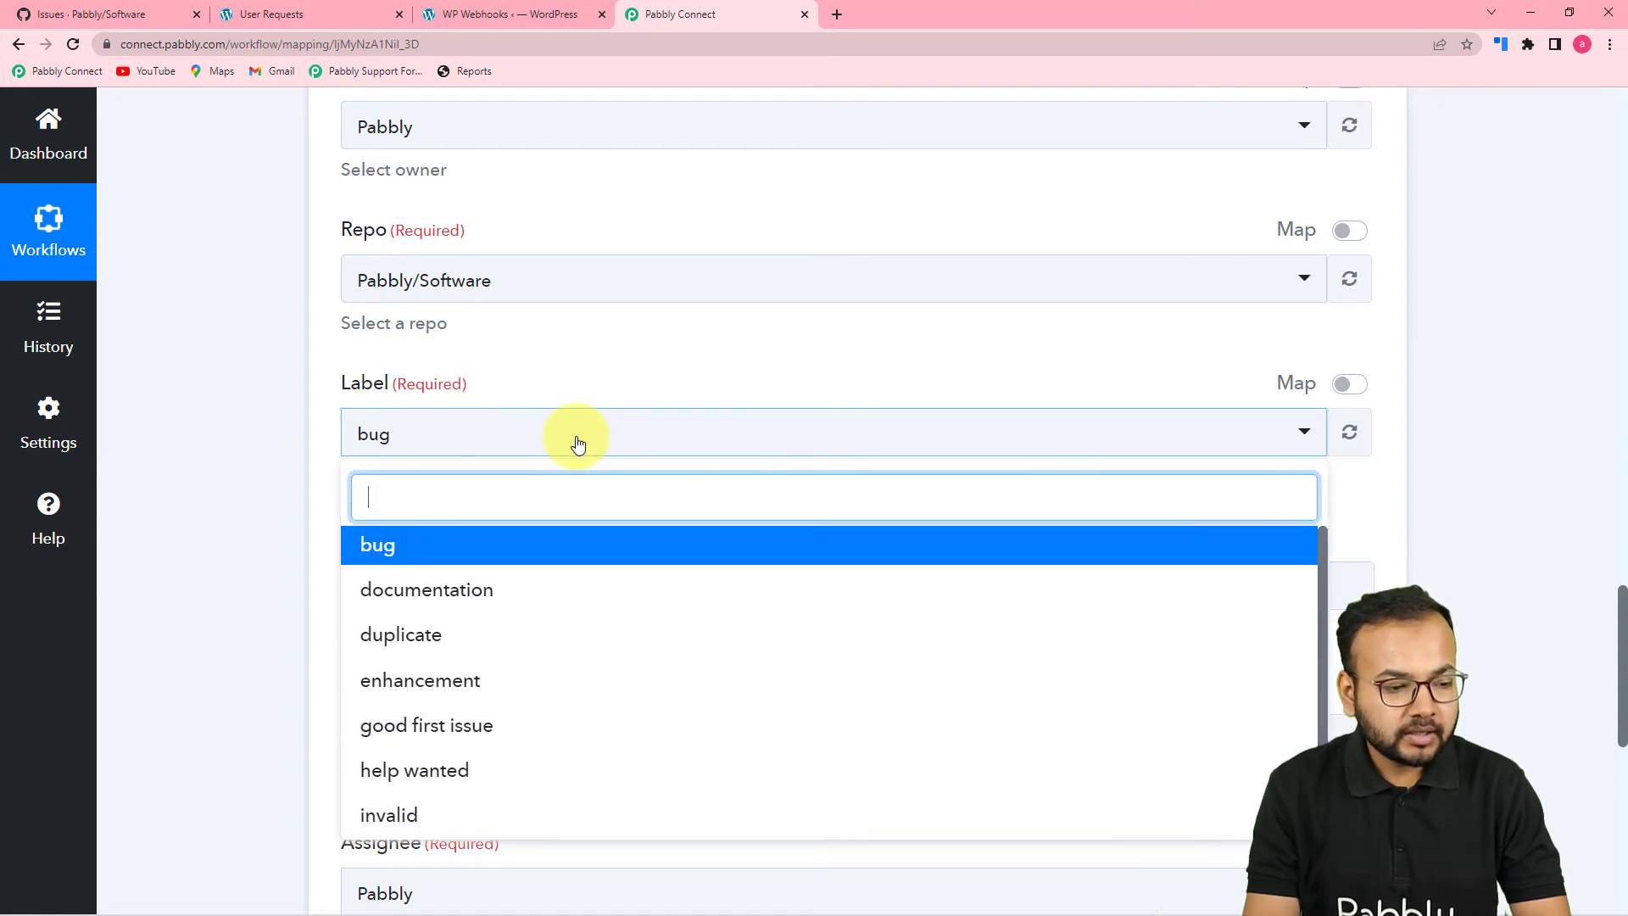
{"action": "left_click", "coordinate": [475, 681]}
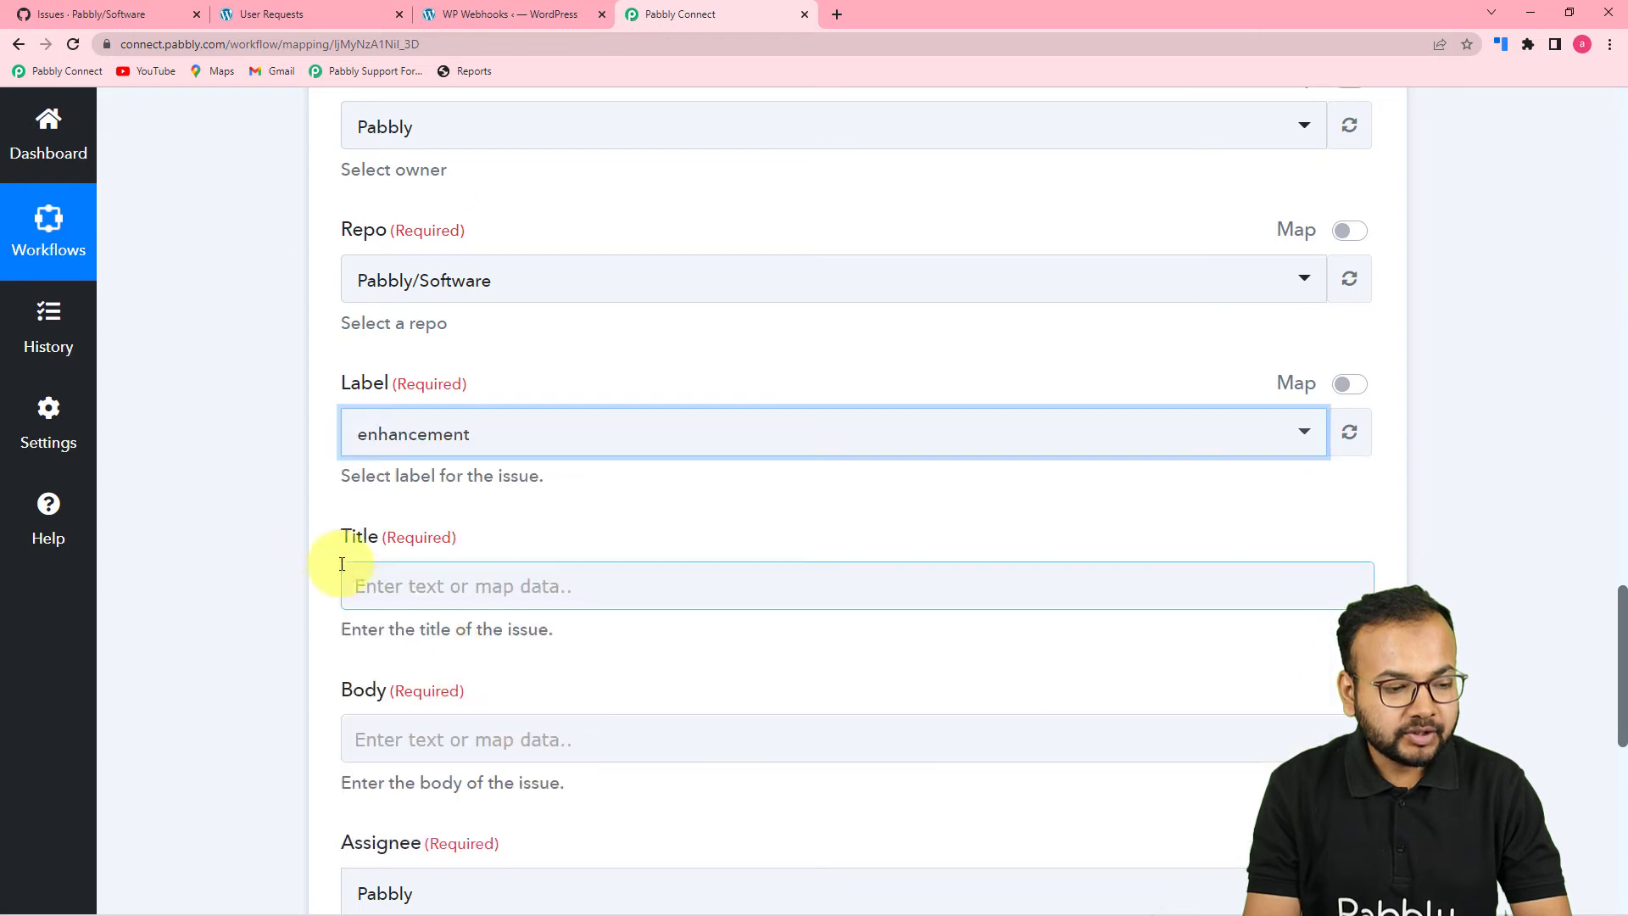
Examine the GitHub action's title and body fields and the captured form response for the data that should fill them
{"action": "scroll", "coordinate": [307, 538], "scroll_direction": "down", "scroll_amount": 2}
{"action": "left_click", "coordinate": [422, 416]}
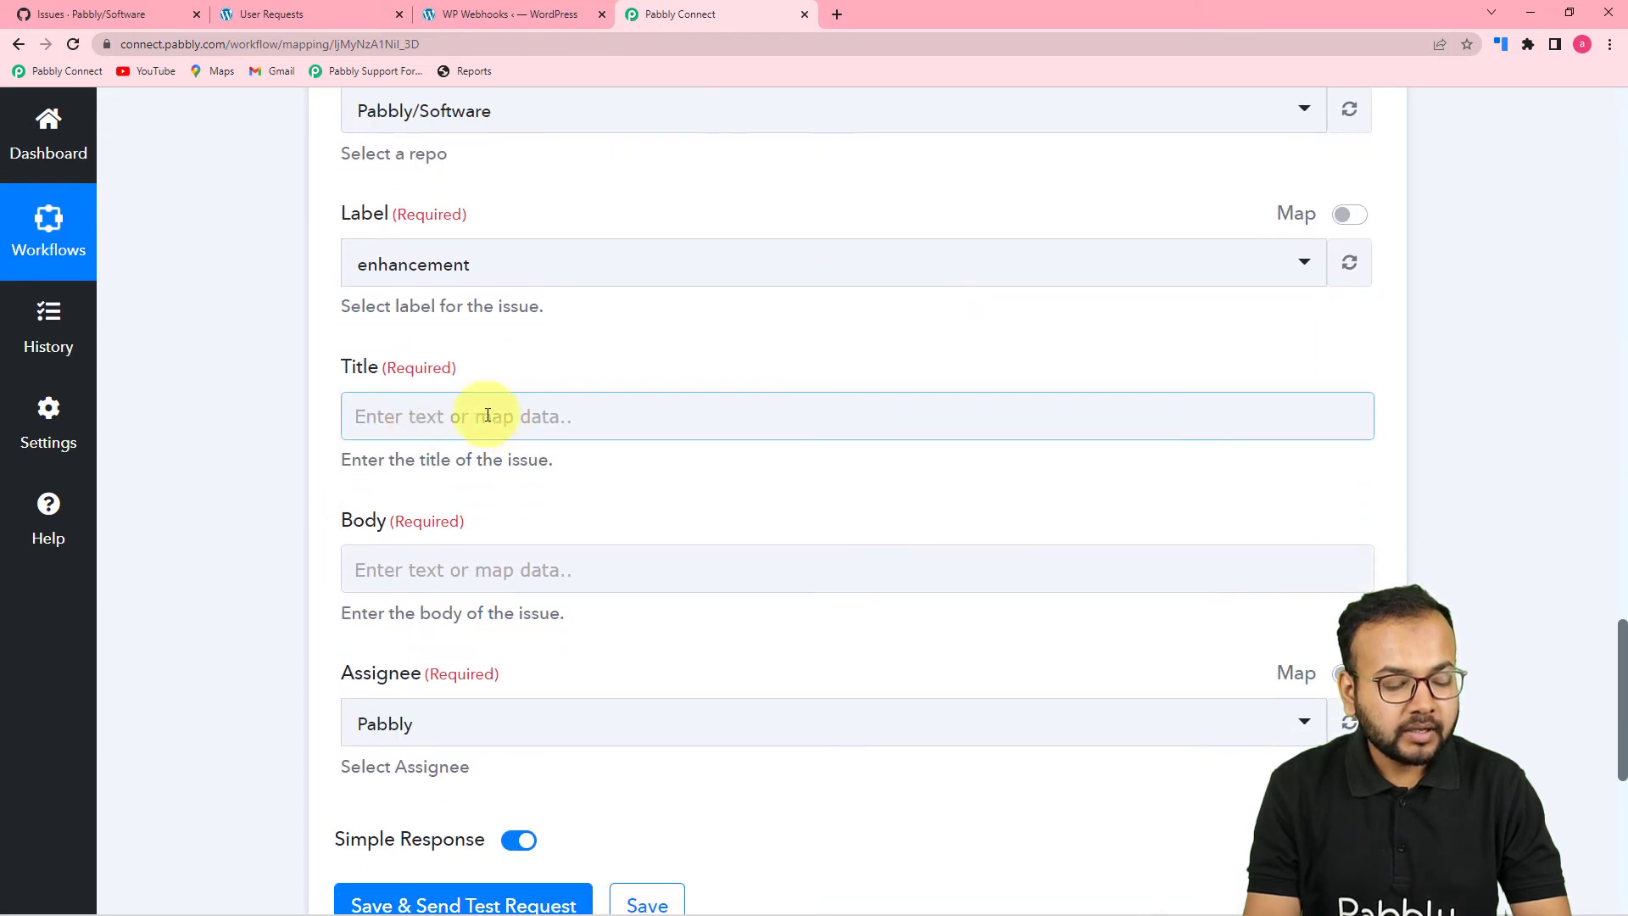
{"action": "left_click", "coordinate": [420, 570]}
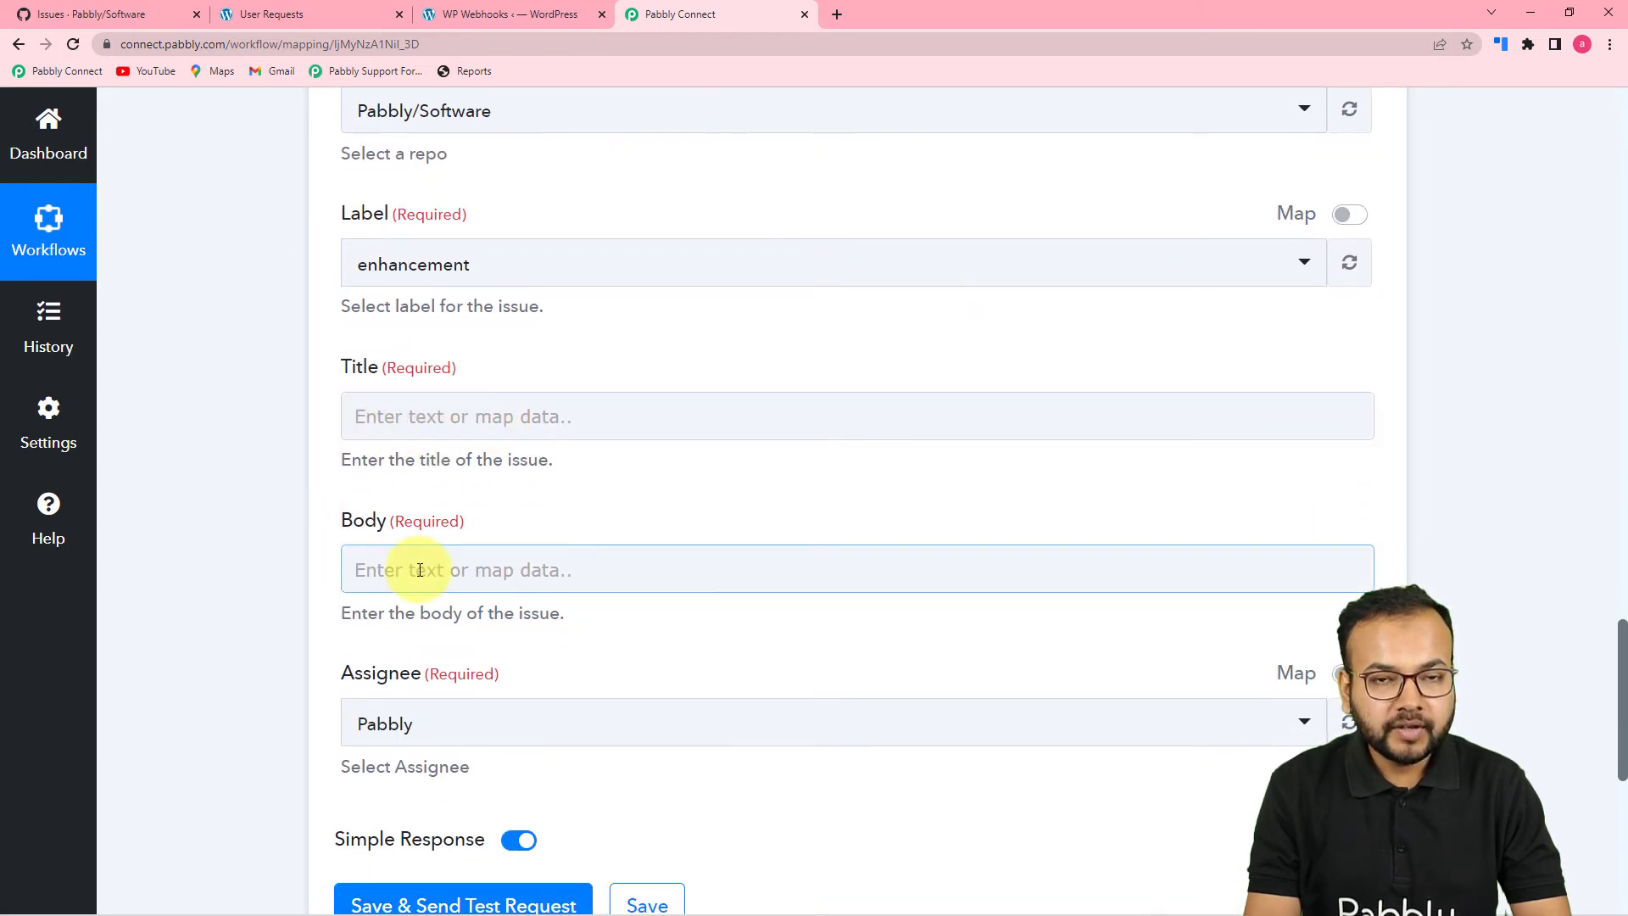
{"action": "scroll", "coordinate": [224, 575], "scroll_direction": "up", "scroll_amount": 15}
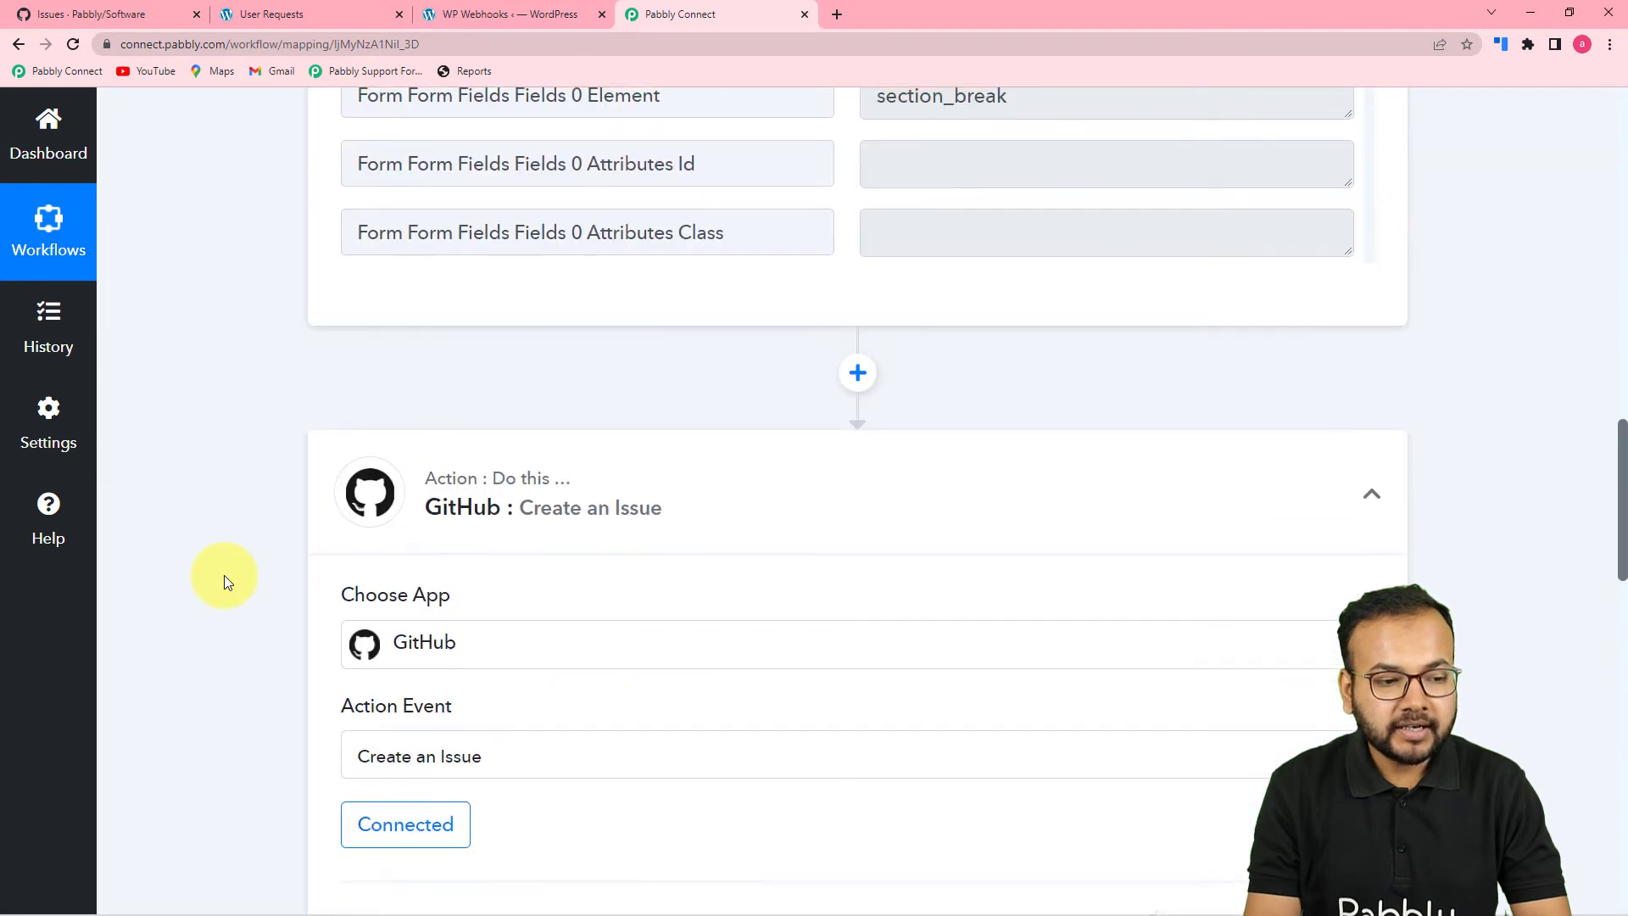
{"action": "scroll", "coordinate": [224, 575], "scroll_direction": "up", "scroll_amount": 3}
{"action": "scroll", "coordinate": [541, 475], "scroll_direction": "up", "scroll_amount": 4}
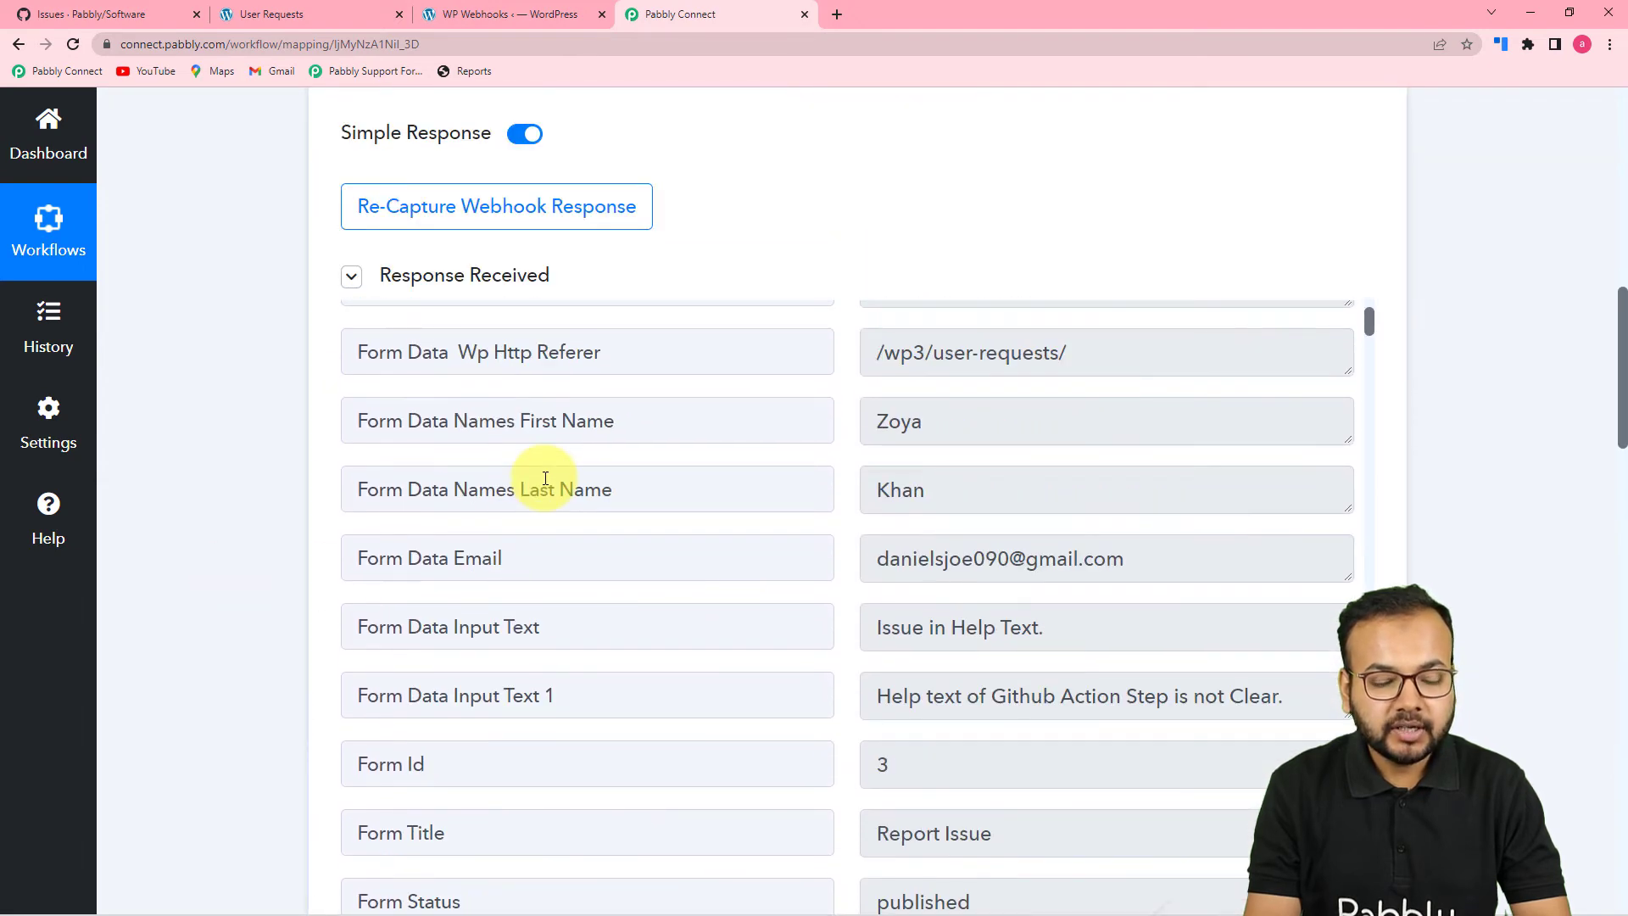
{"action": "scroll", "coordinate": [260, 441], "scroll_direction": "down", "scroll_amount": 15}
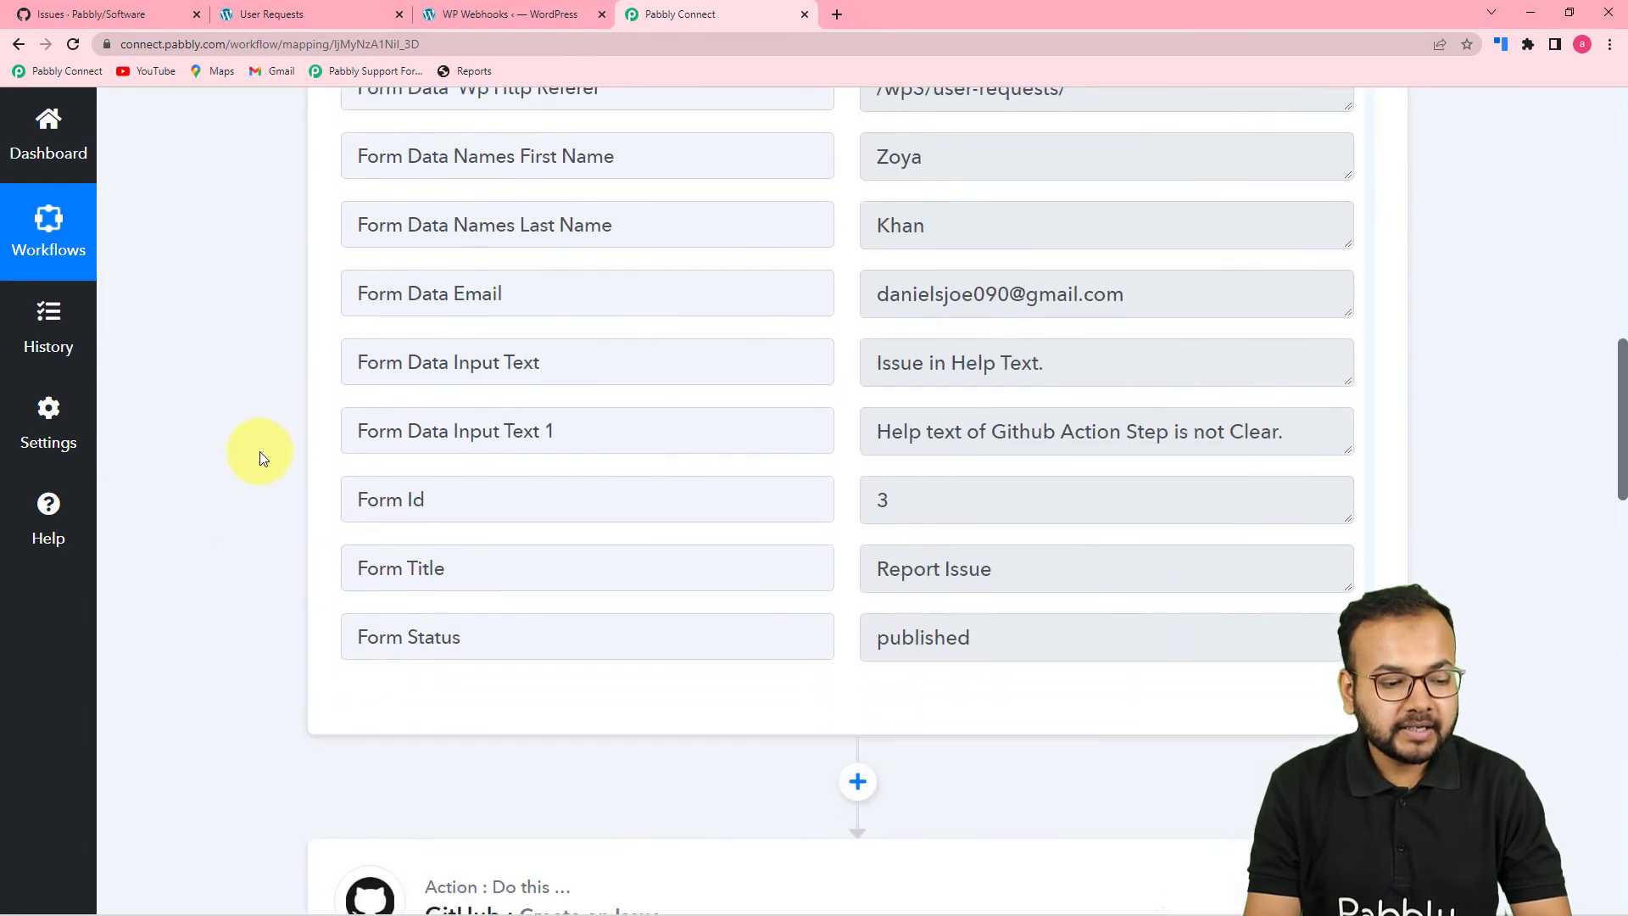
{"action": "scroll", "coordinate": [260, 455], "scroll_direction": "down", "scroll_amount": 5}
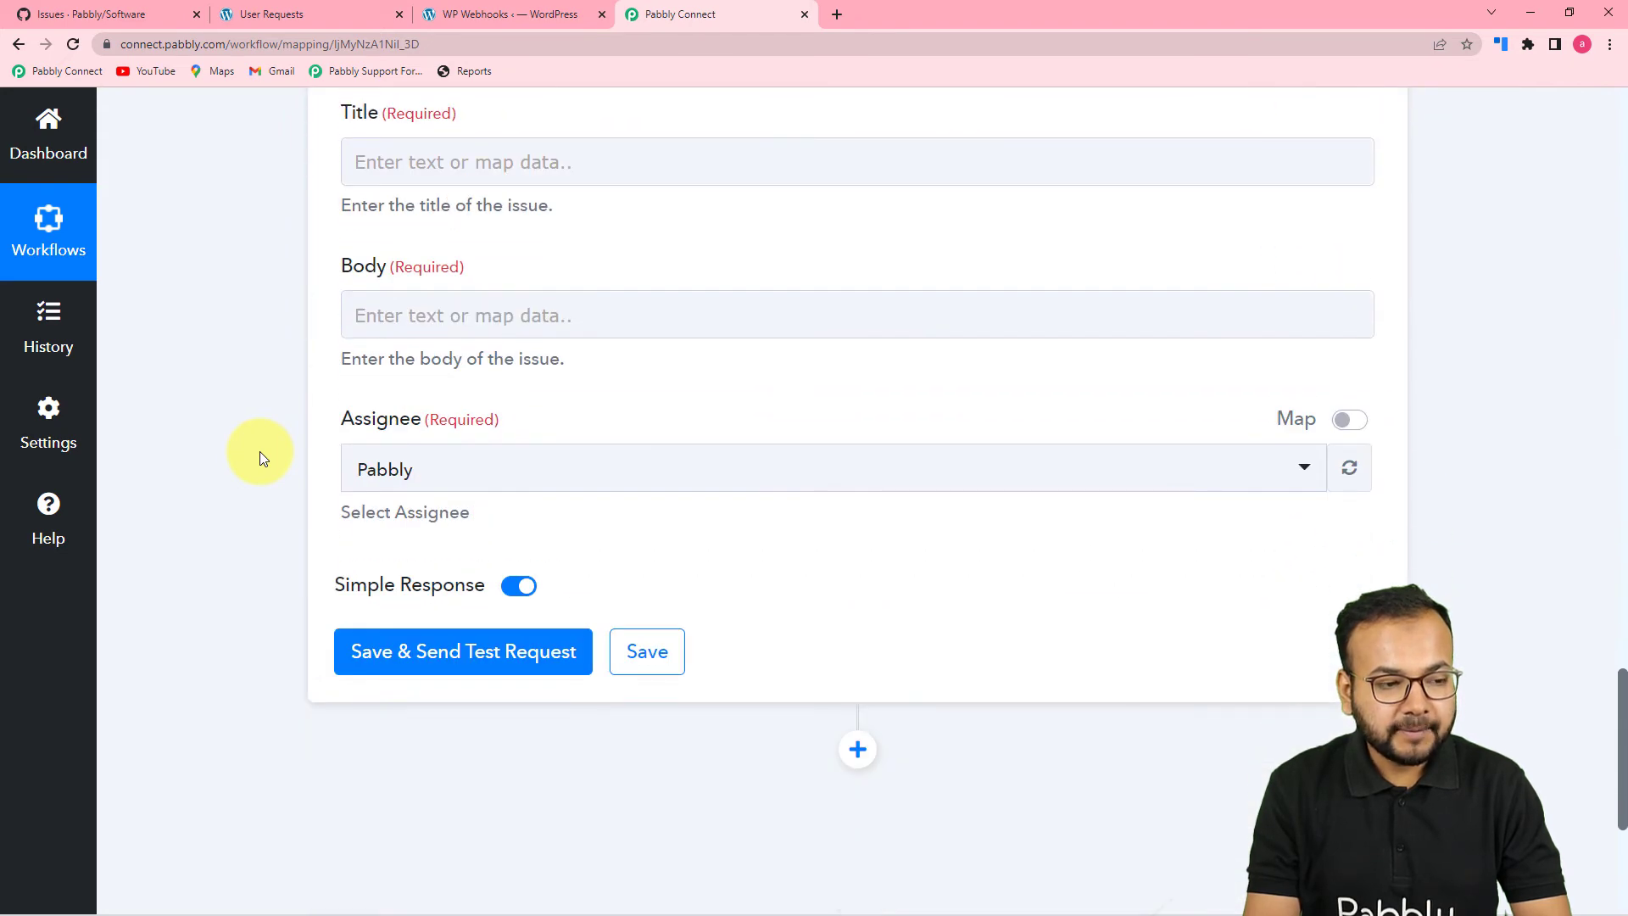
Map the issue's title to Form Data Input Text from the Fluent Forms submission
{"action": "scroll", "coordinate": [260, 454], "scroll_direction": "up", "scroll_amount": 1}
{"action": "left_click", "coordinate": [555, 244]}
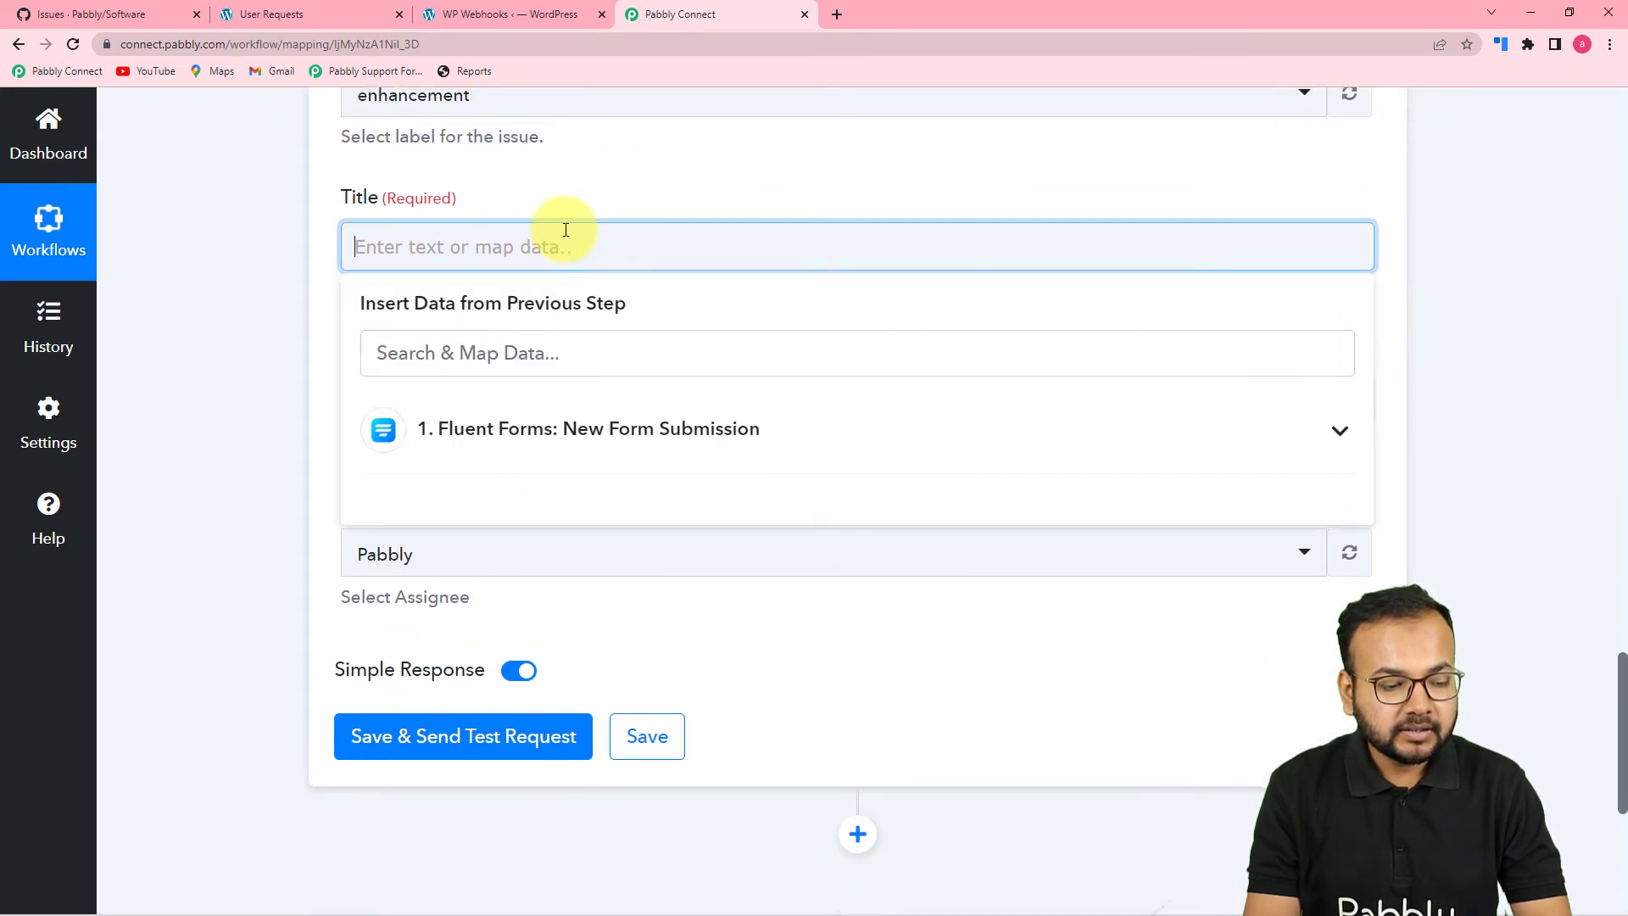
{"action": "left_click", "coordinate": [644, 431]}
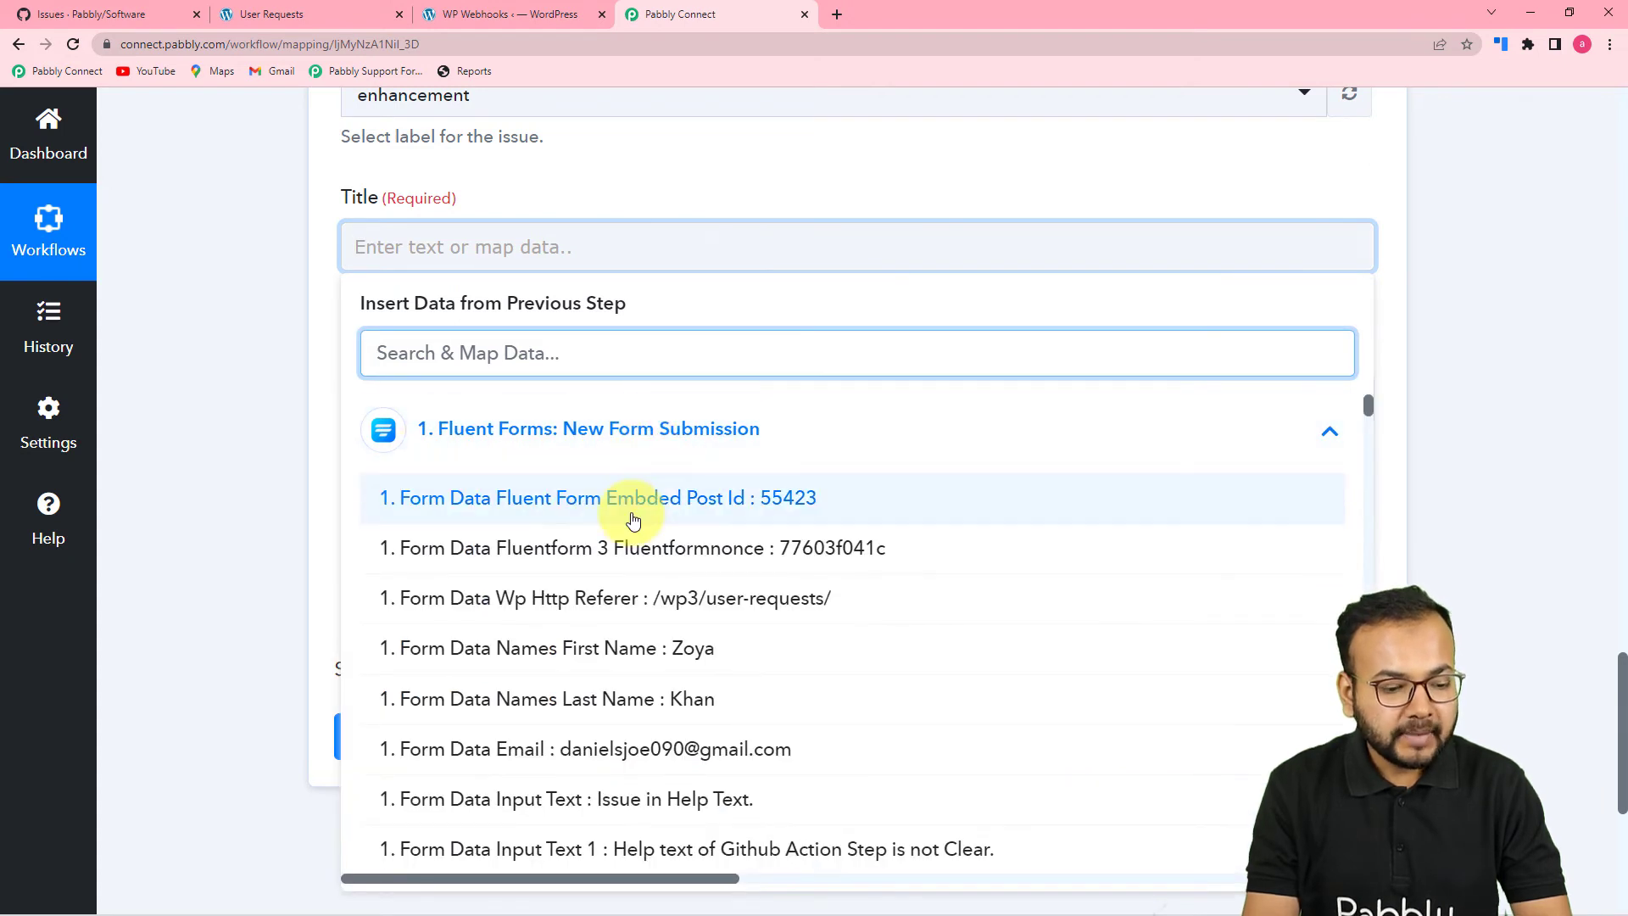
{"action": "scroll", "coordinate": [631, 518], "scroll_direction": "down", "scroll_amount": 3}
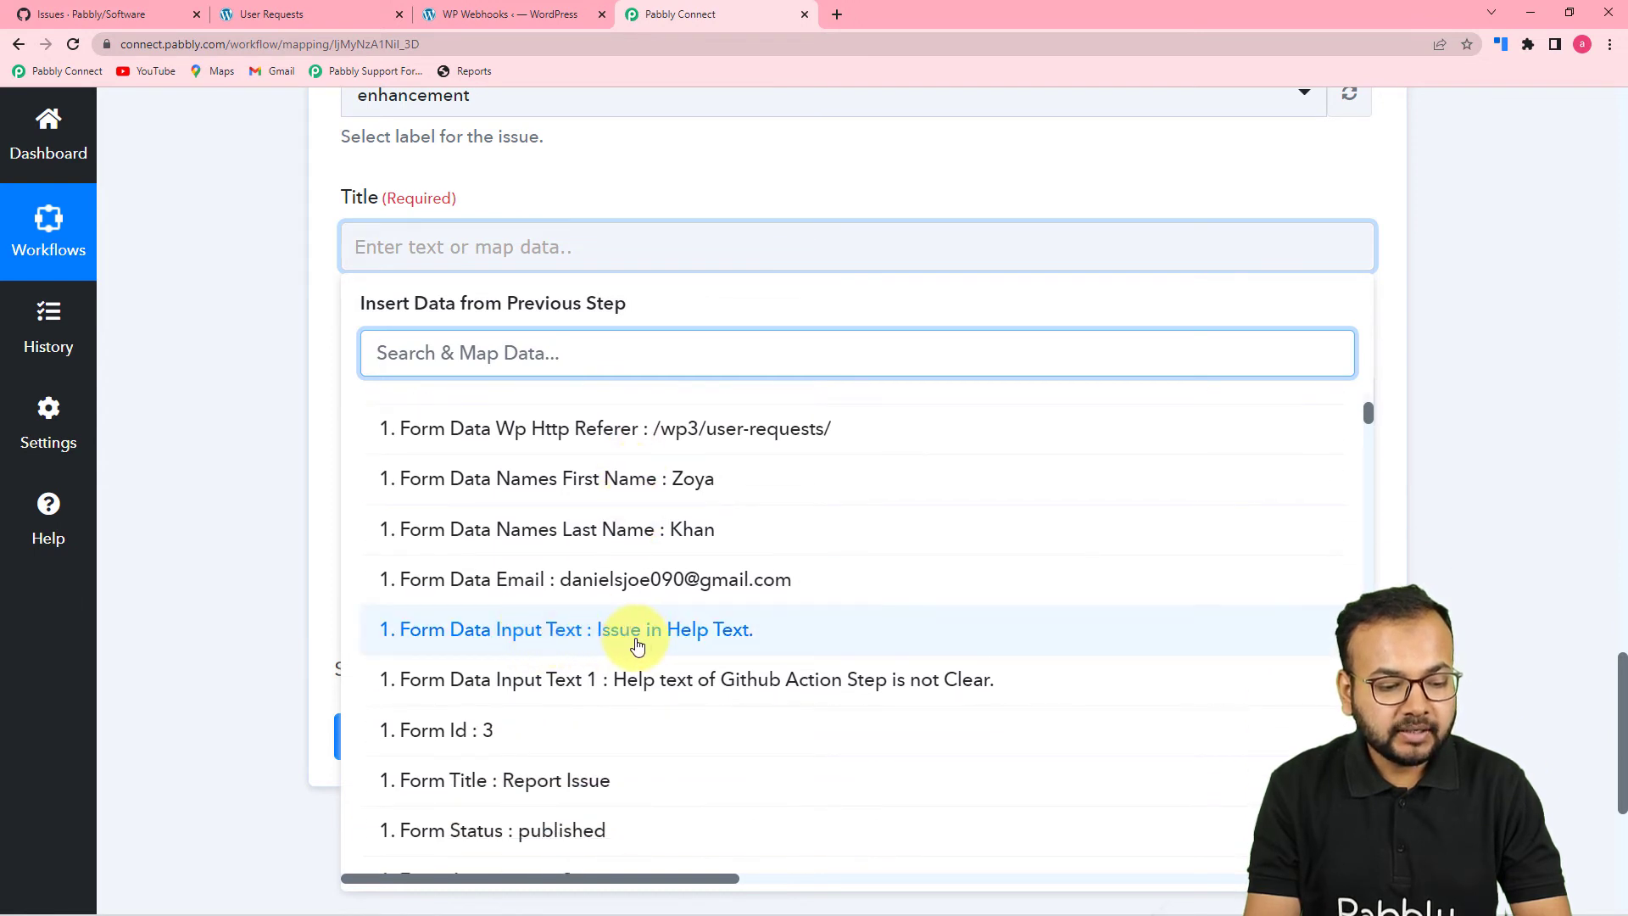
{"action": "left_click", "coordinate": [640, 629]}
{"action": "left_click", "coordinate": [273, 454]}
Map the issue's body to Form Data Input Text 1 from the Fluent Forms submission, and choose Pabbly as the assignee
{"action": "scroll", "coordinate": [273, 458], "scroll_direction": "down", "scroll_amount": 2}
{"action": "scroll", "coordinate": [273, 458], "scroll_direction": "down", "scroll_amount": 2}
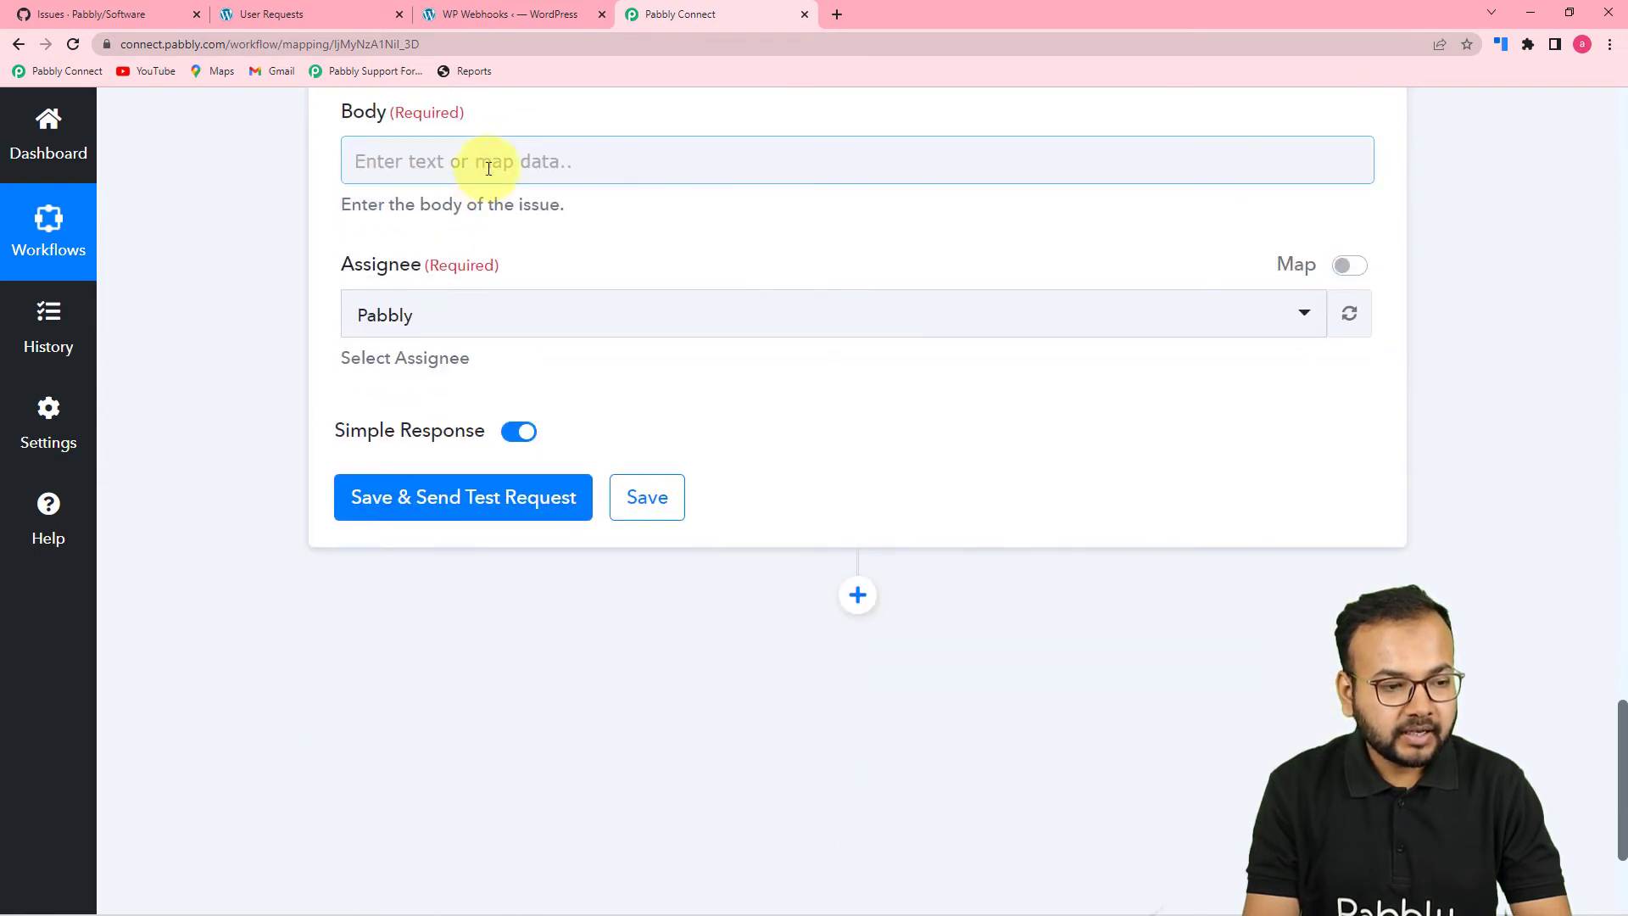
{"action": "left_click", "coordinate": [485, 170]}
{"action": "left_click", "coordinate": [520, 354]}
{"action": "scroll", "coordinate": [653, 570], "scroll_direction": "down", "scroll_amount": 2}
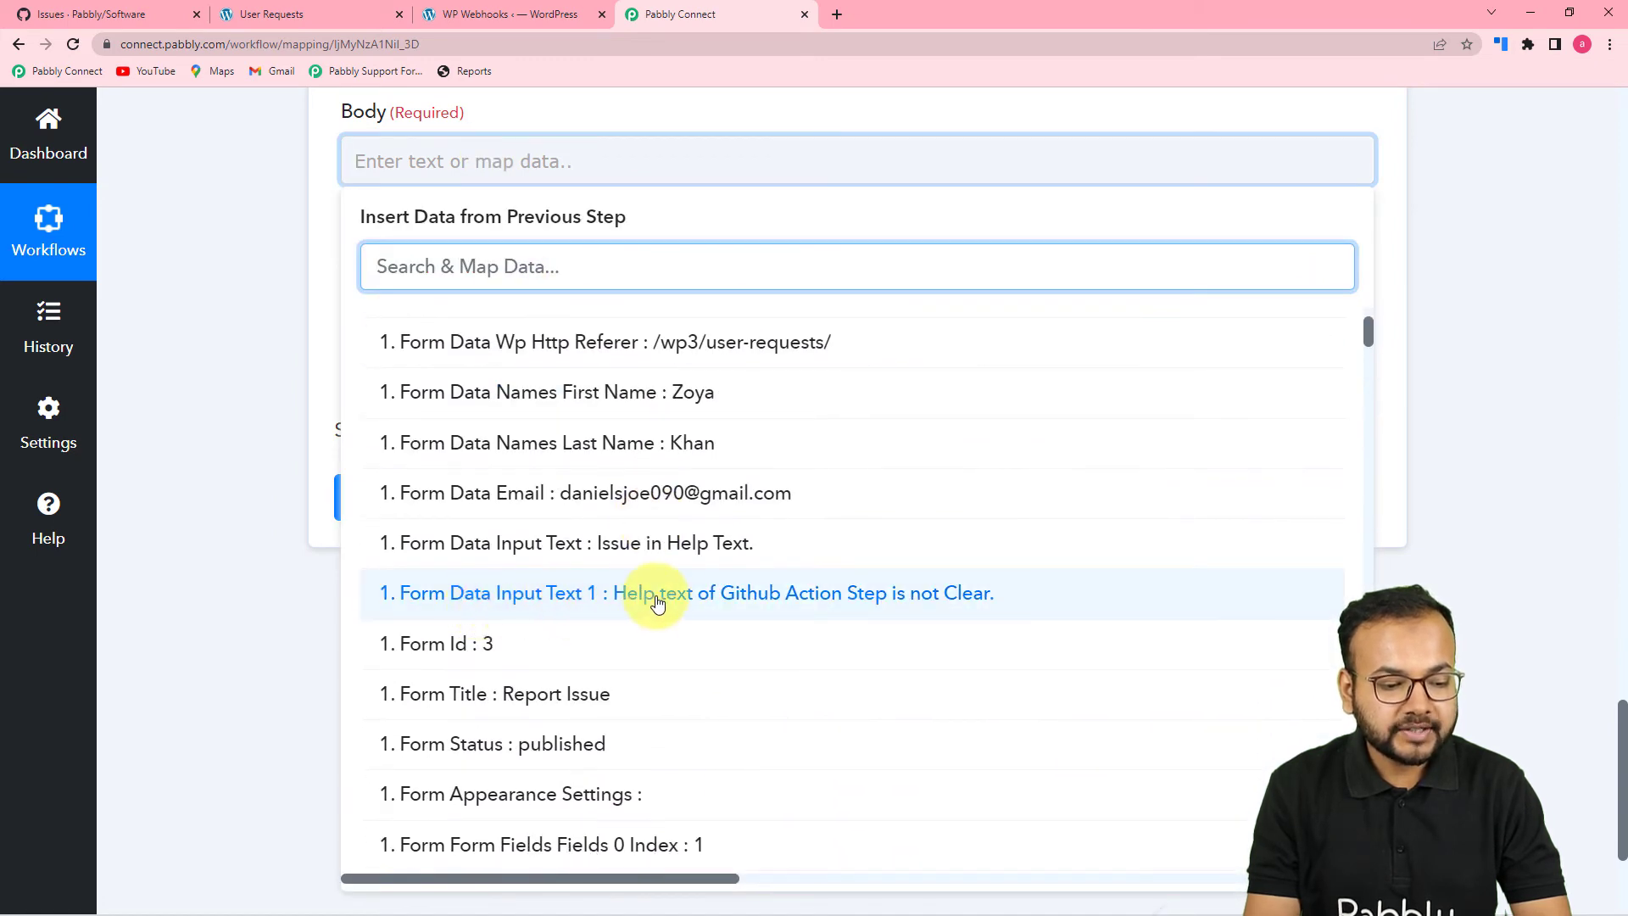
{"action": "left_click", "coordinate": [688, 593]}
{"action": "left_click", "coordinate": [334, 346]}
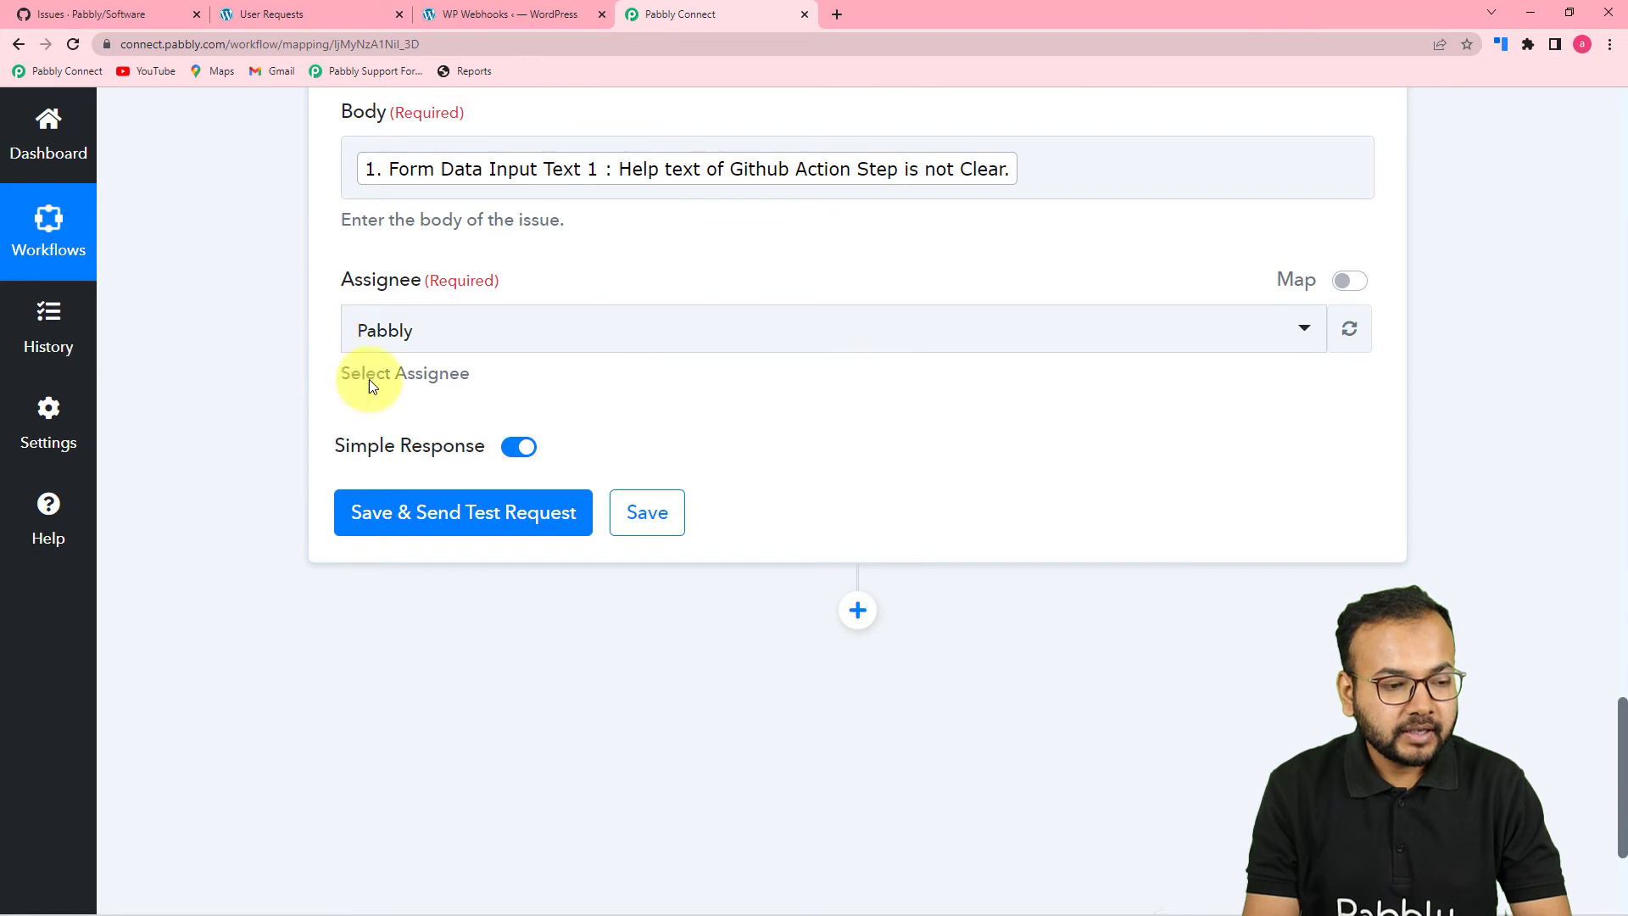
{"action": "left_click", "coordinate": [508, 335]}
{"action": "left_click", "coordinate": [429, 442]}
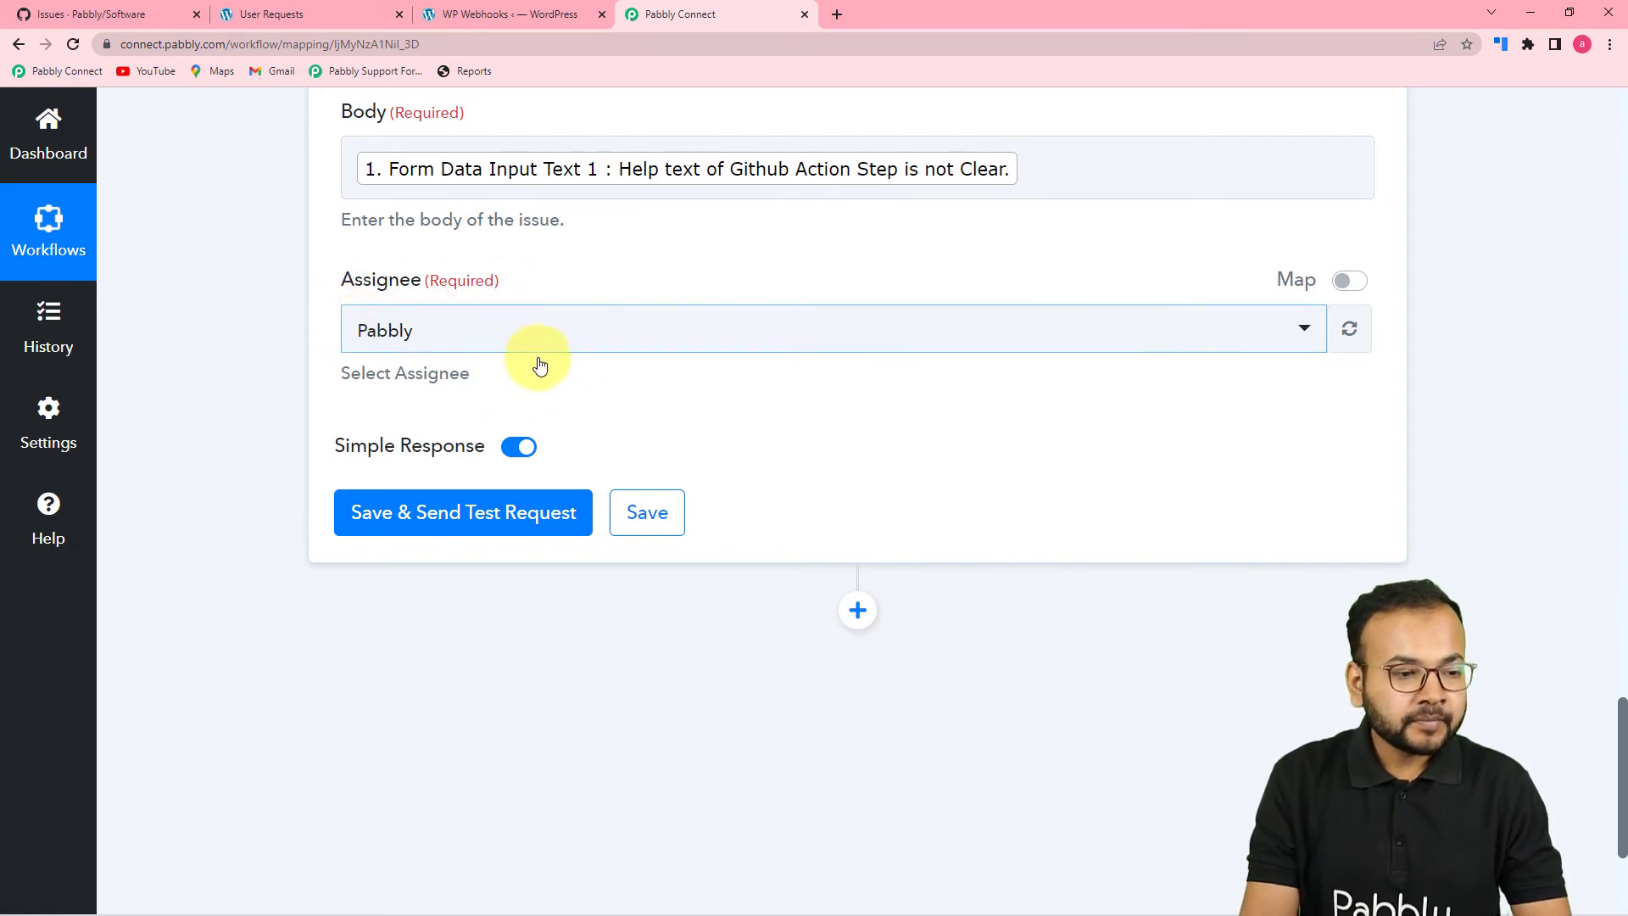
Check the Software repository's issue list on GitHub, then save the GitHub action in Pabbly Connect and send a test request
{"action": "scroll", "coordinate": [521, 409], "scroll_direction": "up", "scroll_amount": 2}
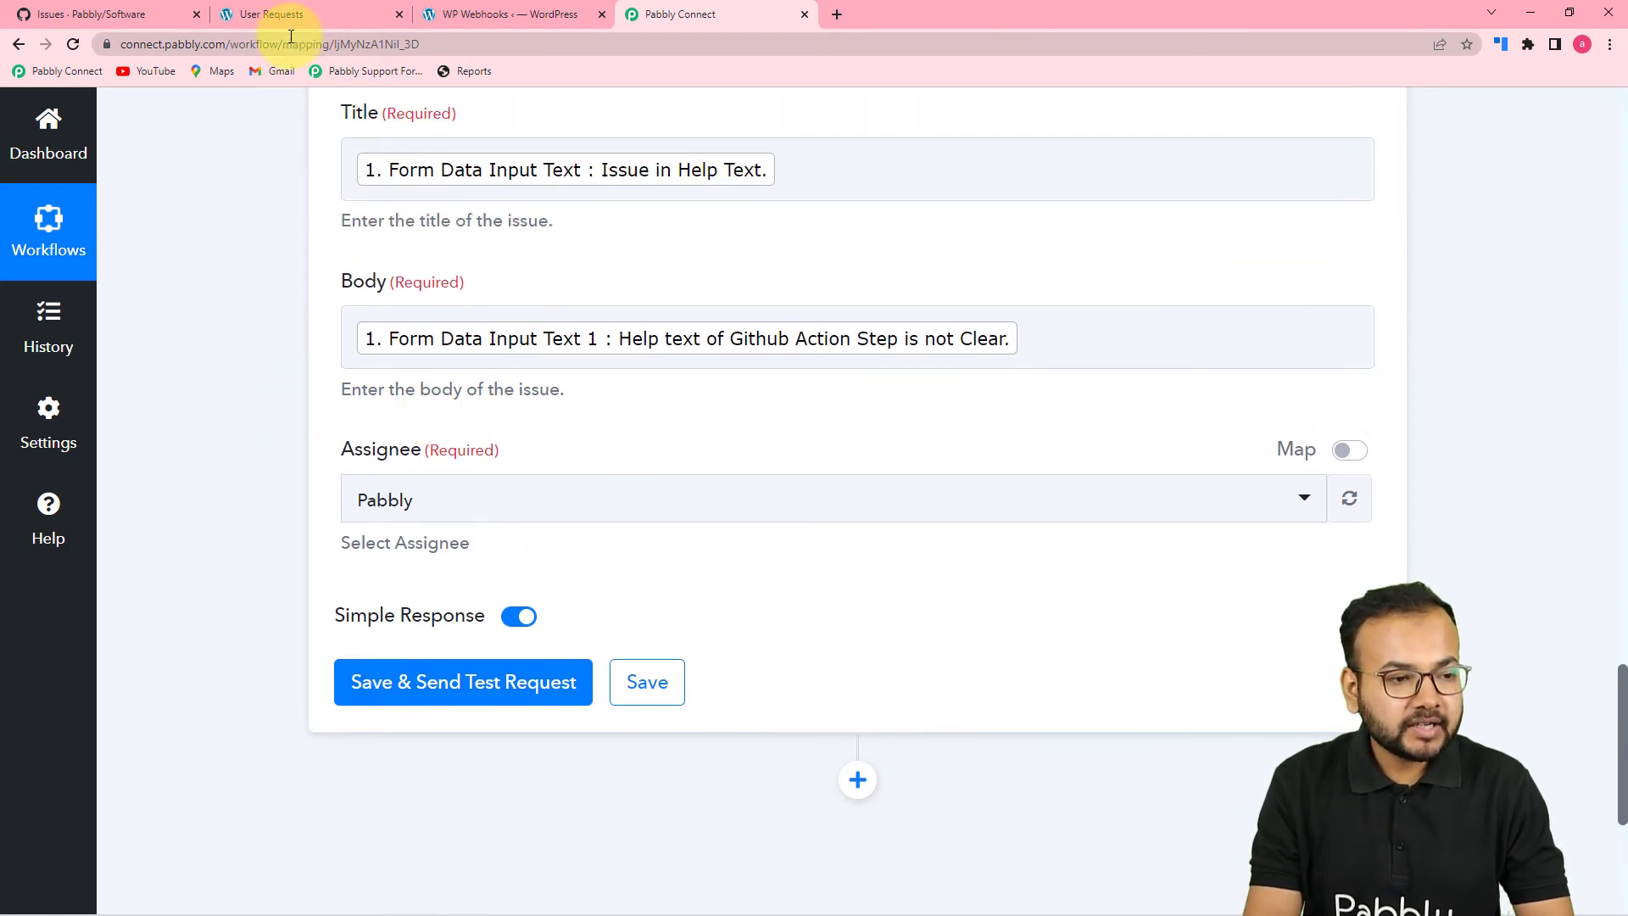
{"action": "left_click", "coordinate": [111, 14]}
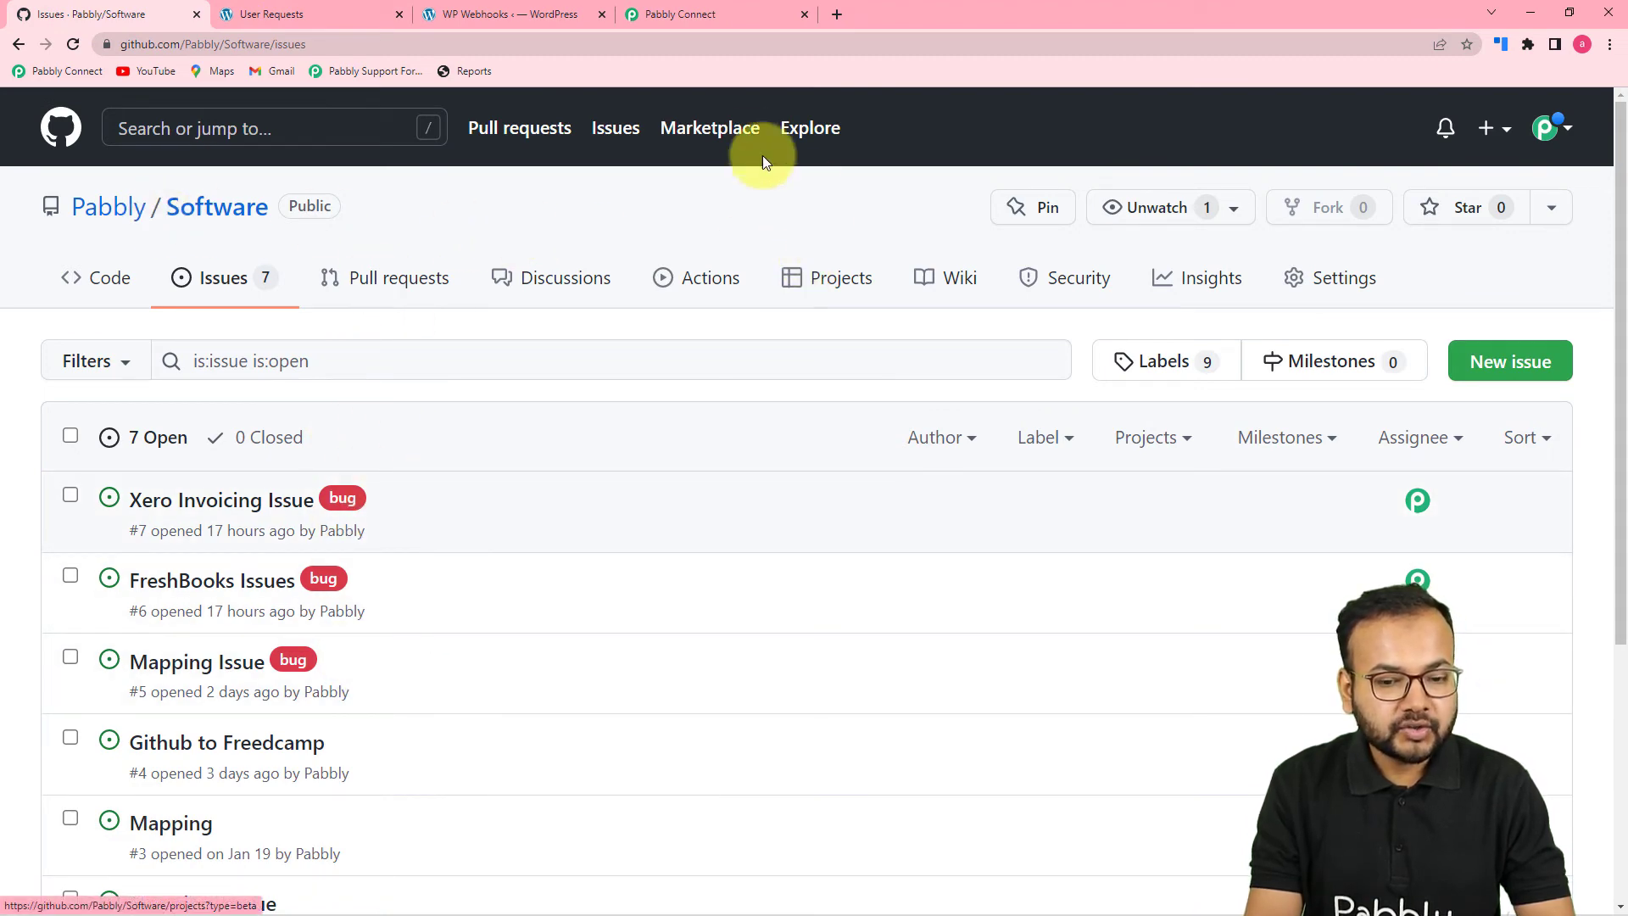
{"action": "left_click", "coordinate": [682, 16]}
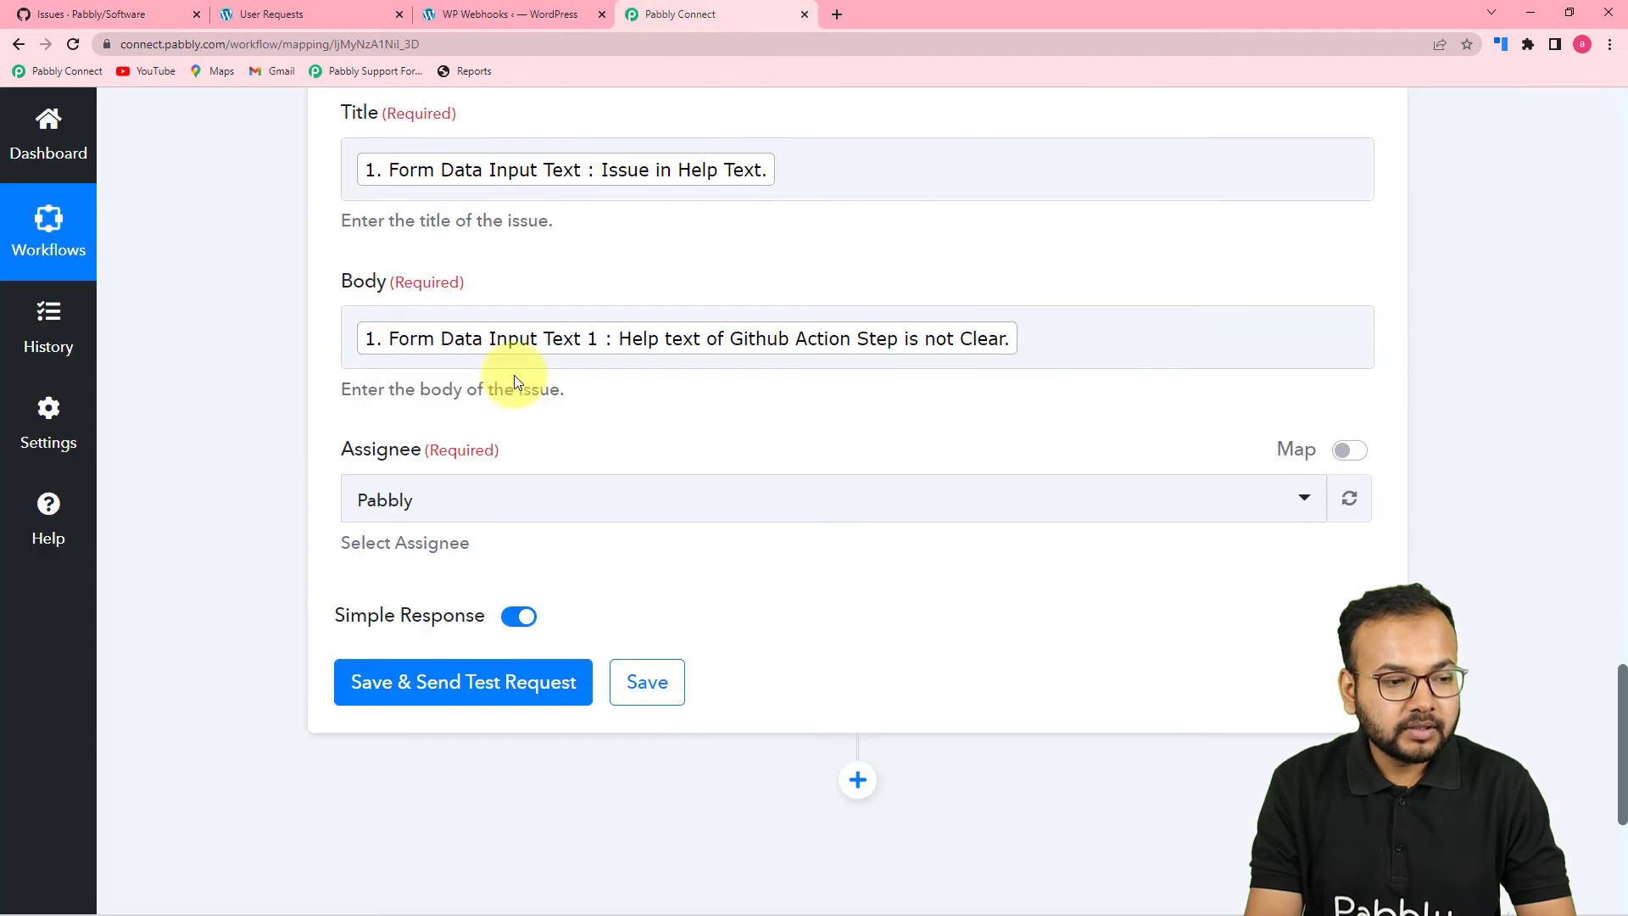
{"action": "scroll", "coordinate": [339, 443], "scroll_direction": "up", "scroll_amount": 3}
{"action": "scroll", "coordinate": [319, 432], "scroll_direction": "down", "scroll_amount": 6}
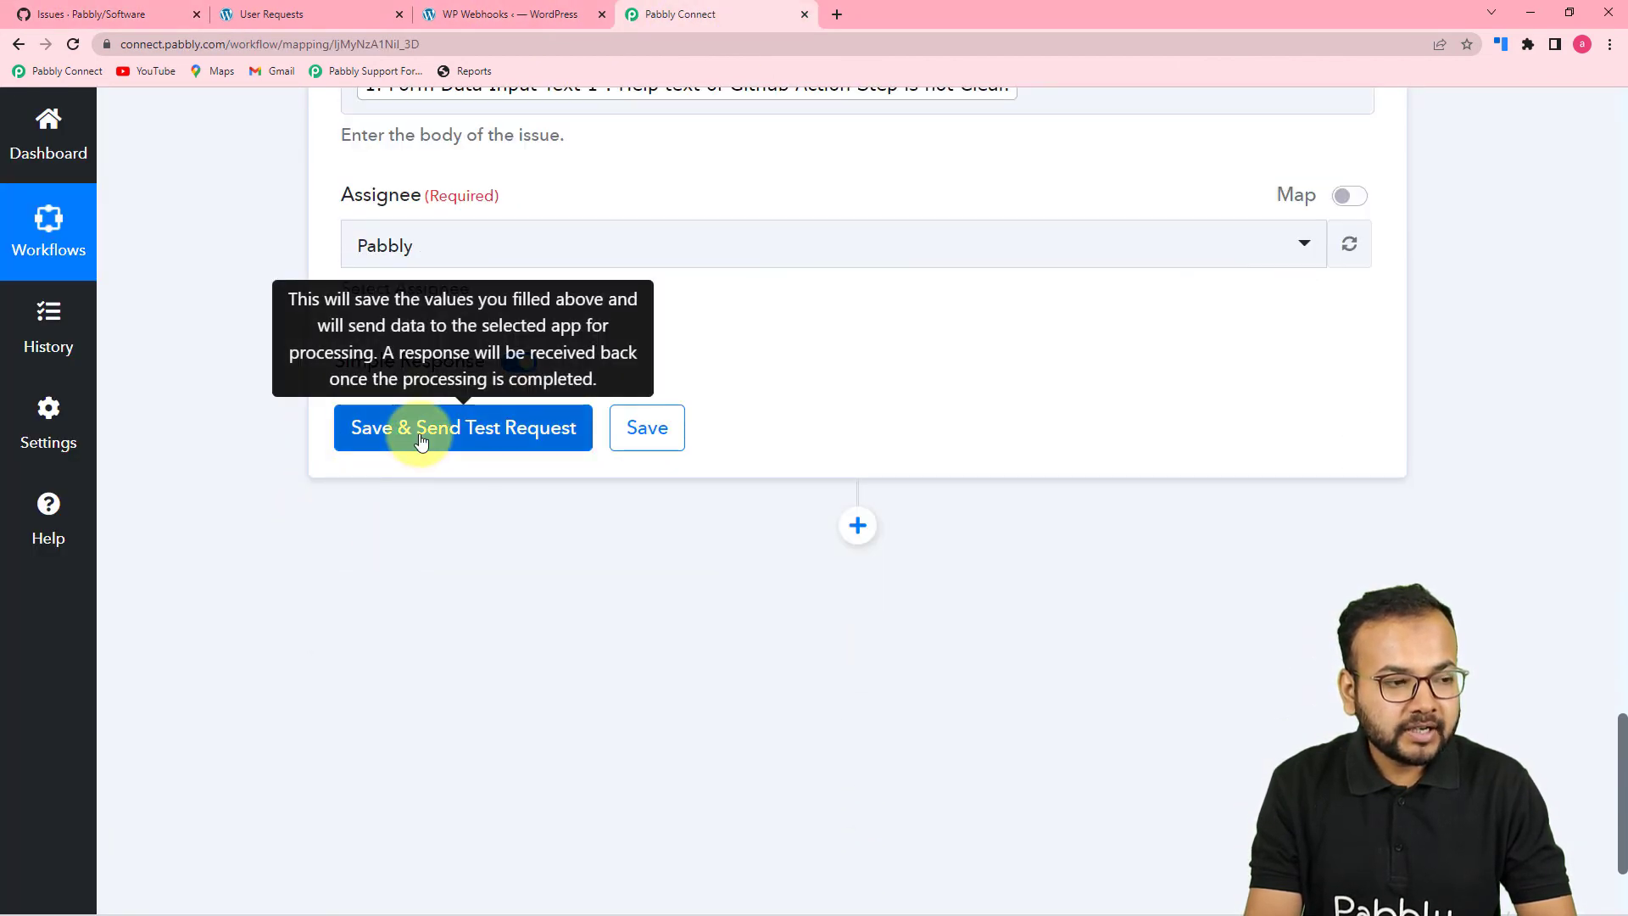
{"action": "left_click", "coordinate": [421, 442]}
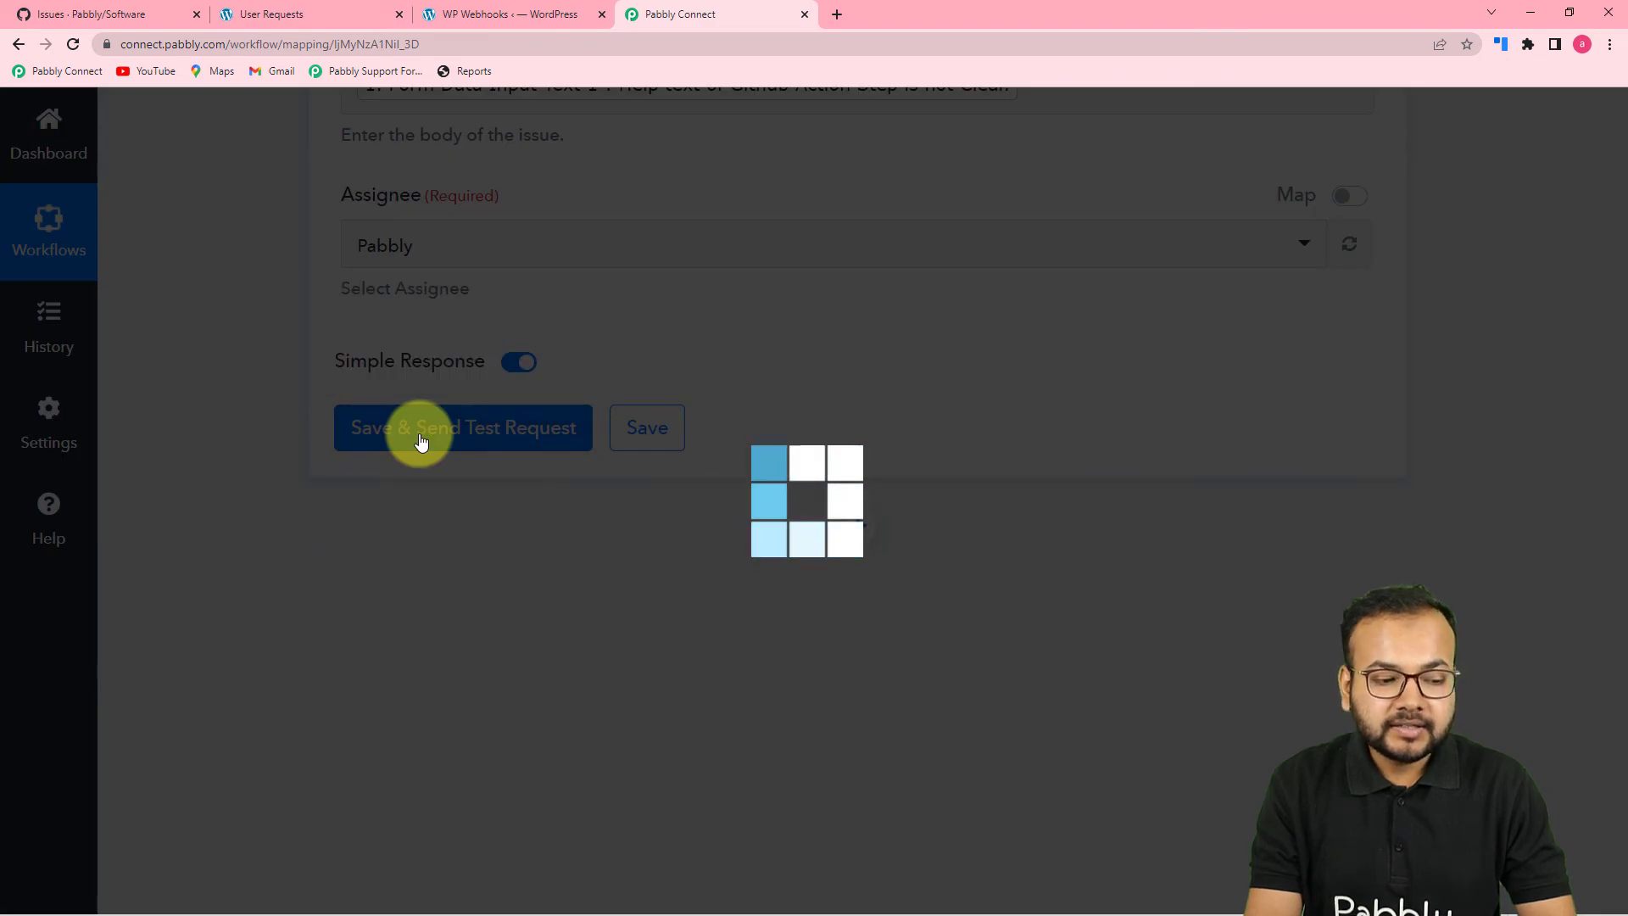
{"action": "scroll", "coordinate": [277, 404], "scroll_direction": "down", "scroll_amount": 5}
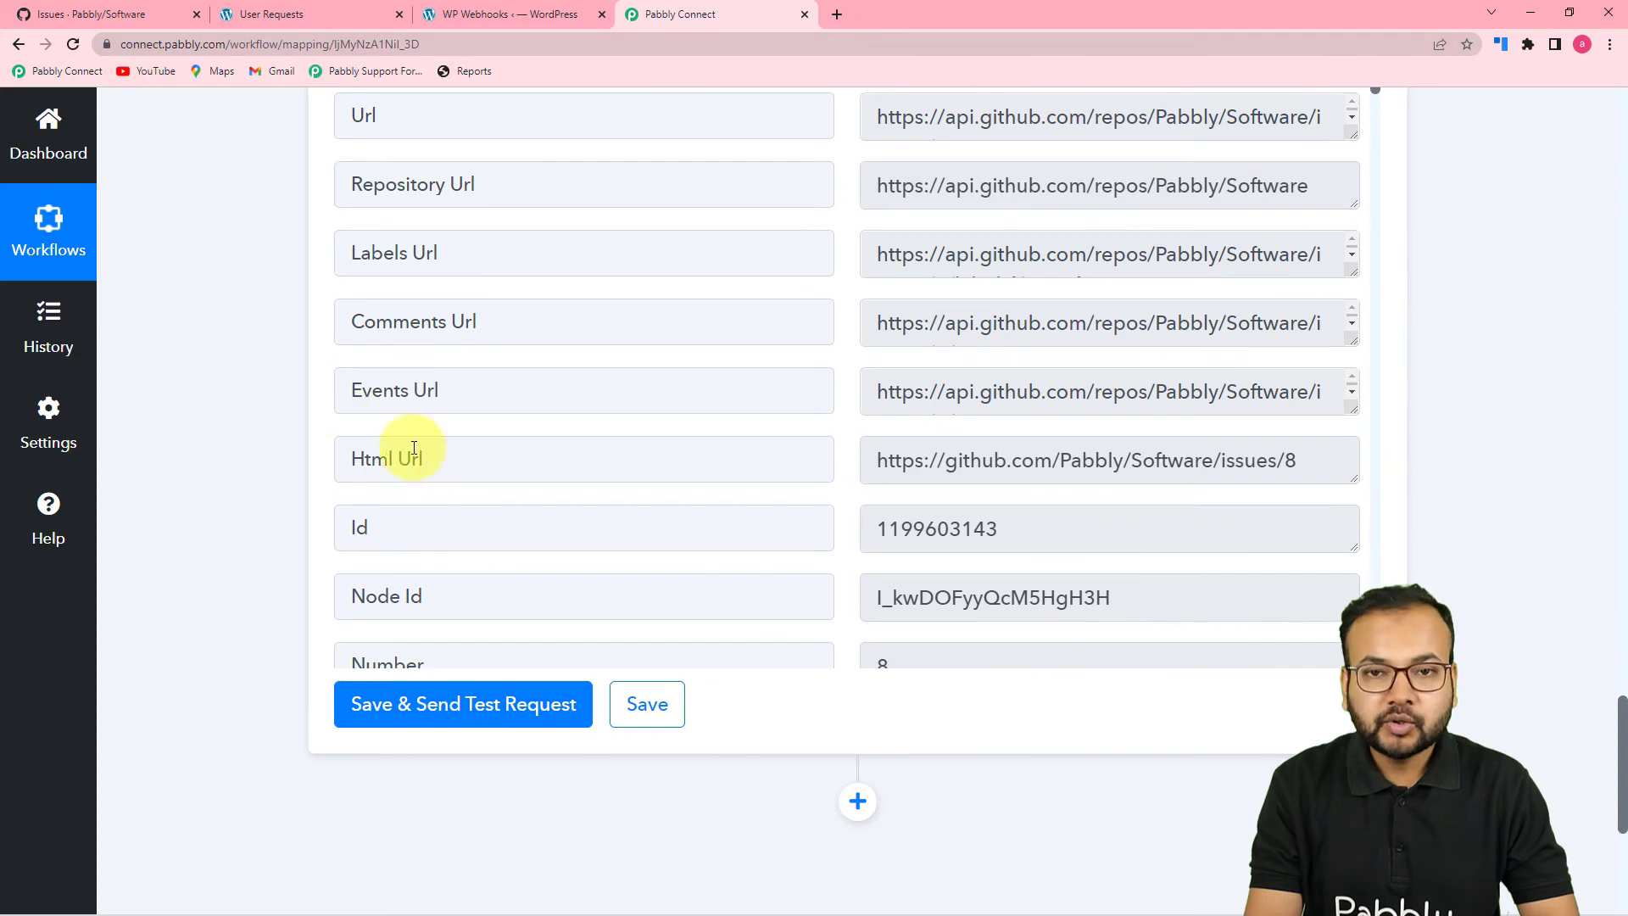
Check GitHub's list of created issues for the new test issue, then open the Pabbly/Software repository and look over its page
{"action": "left_click", "coordinate": [160, 11]}
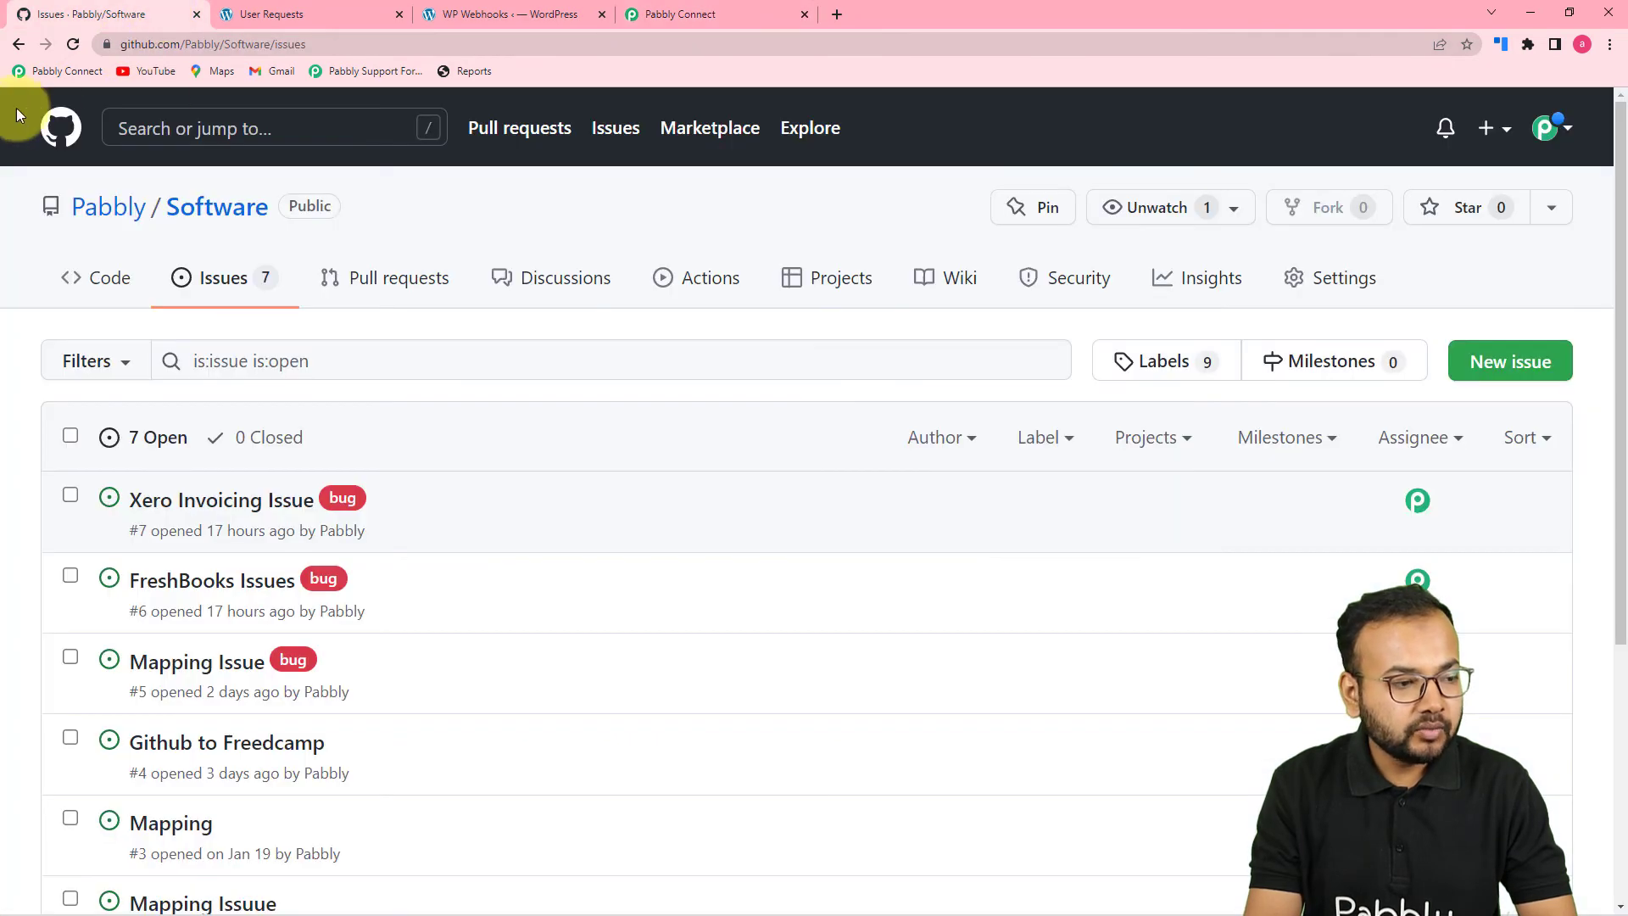
{"action": "left_click", "coordinate": [615, 127]}
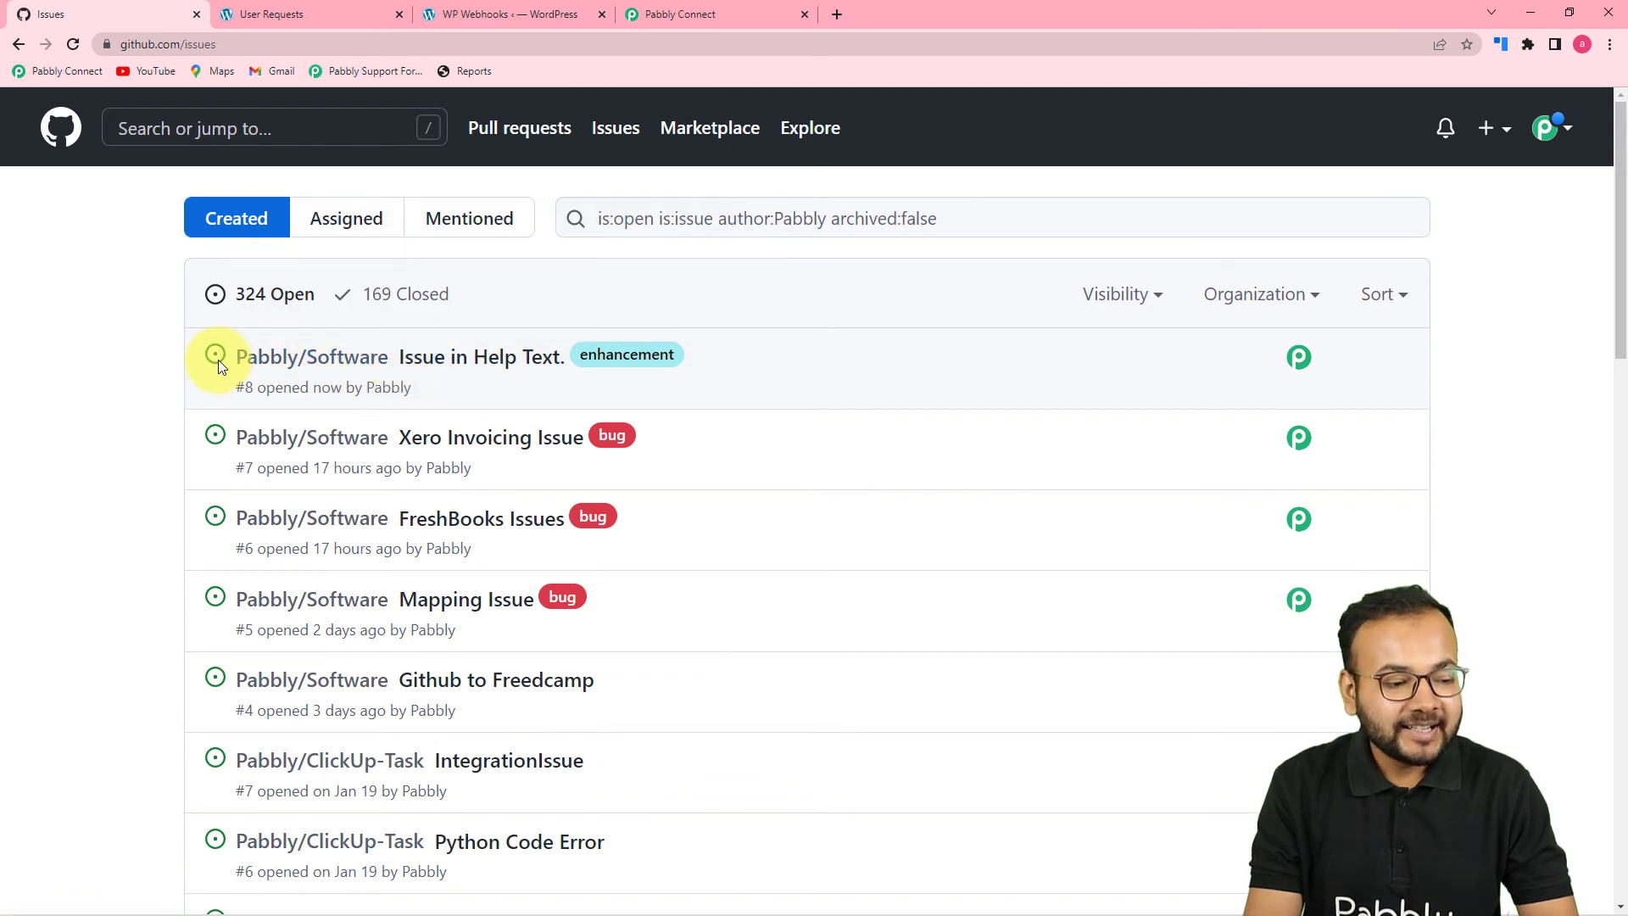
{"action": "mouse_move", "coordinate": [388, 363]}
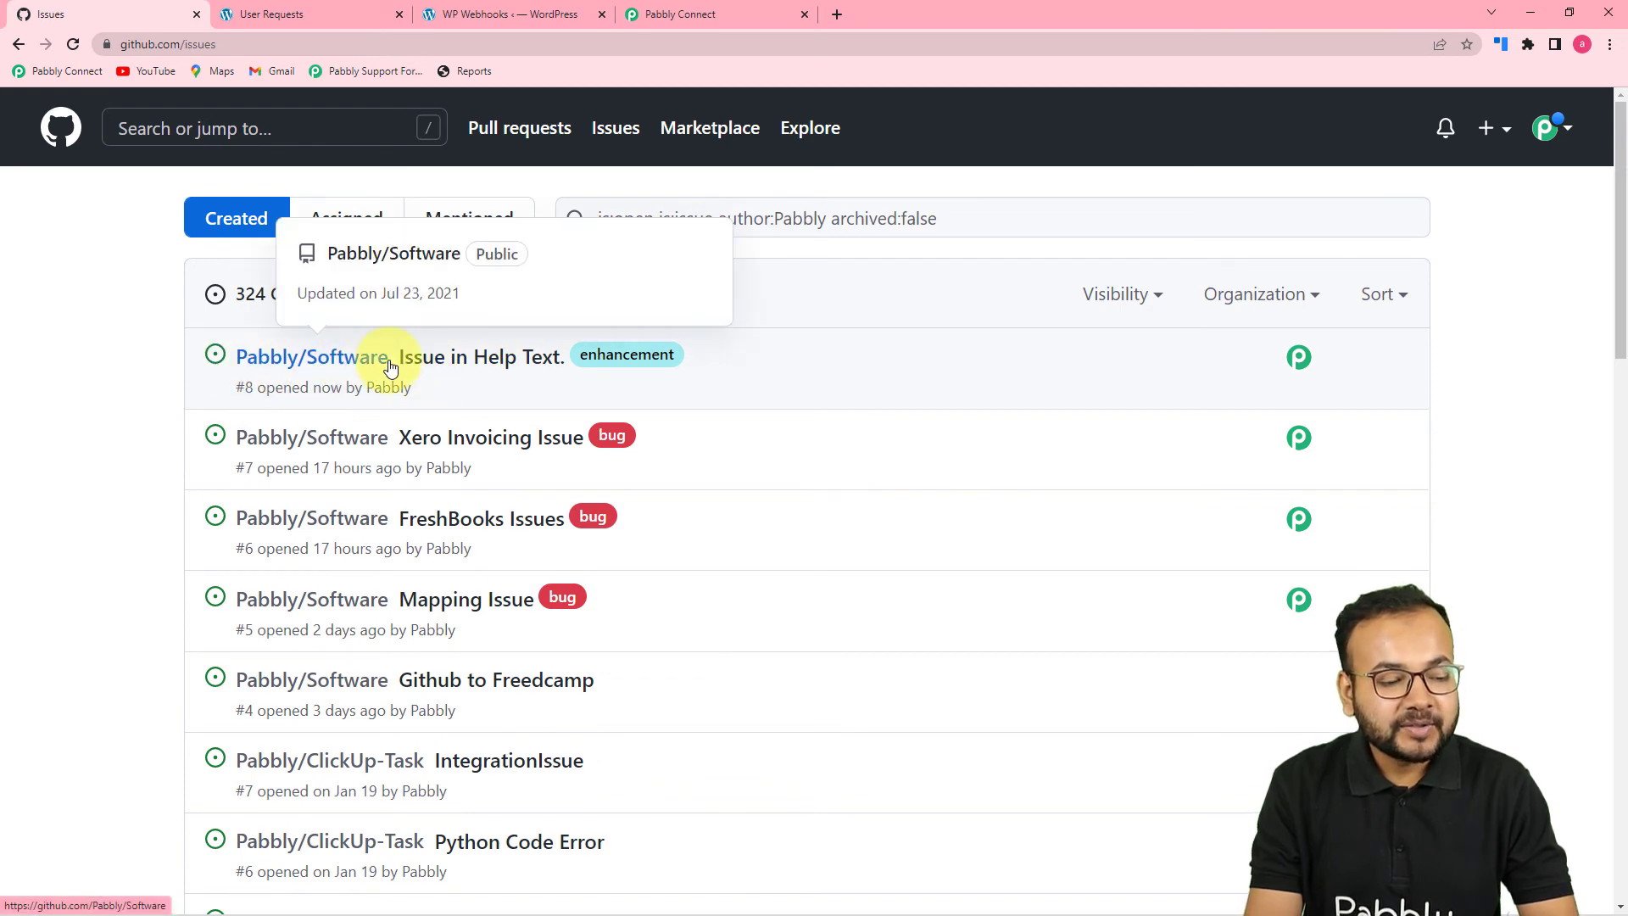
{"action": "left_click", "coordinate": [390, 363]}
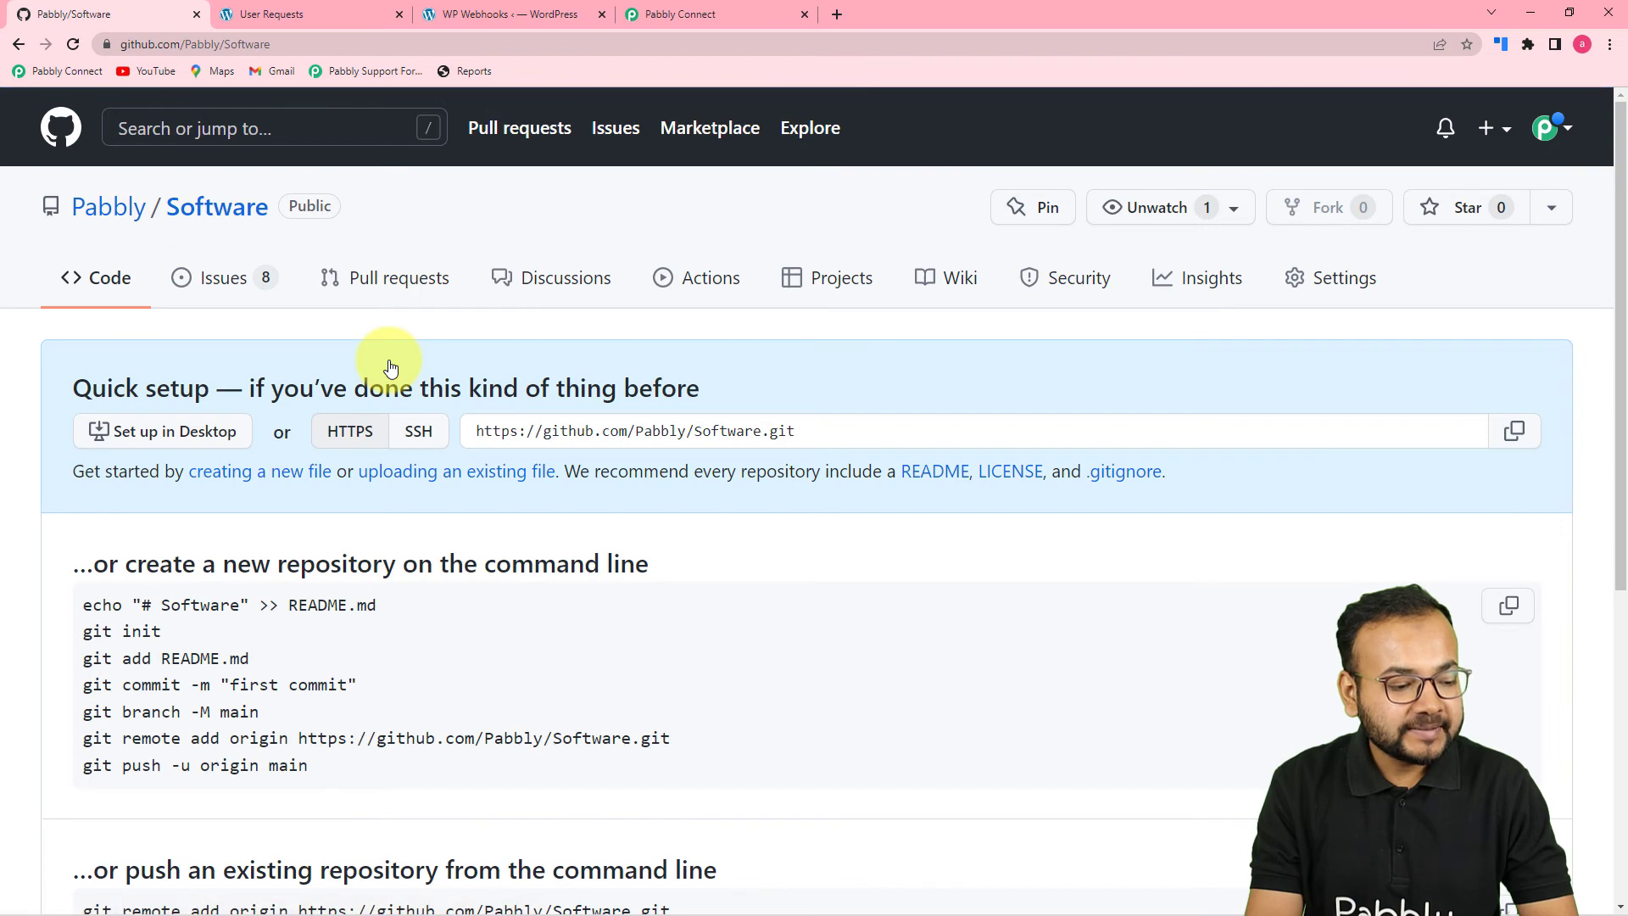
{"action": "scroll", "coordinate": [371, 479], "scroll_direction": "down", "scroll_amount": 2}
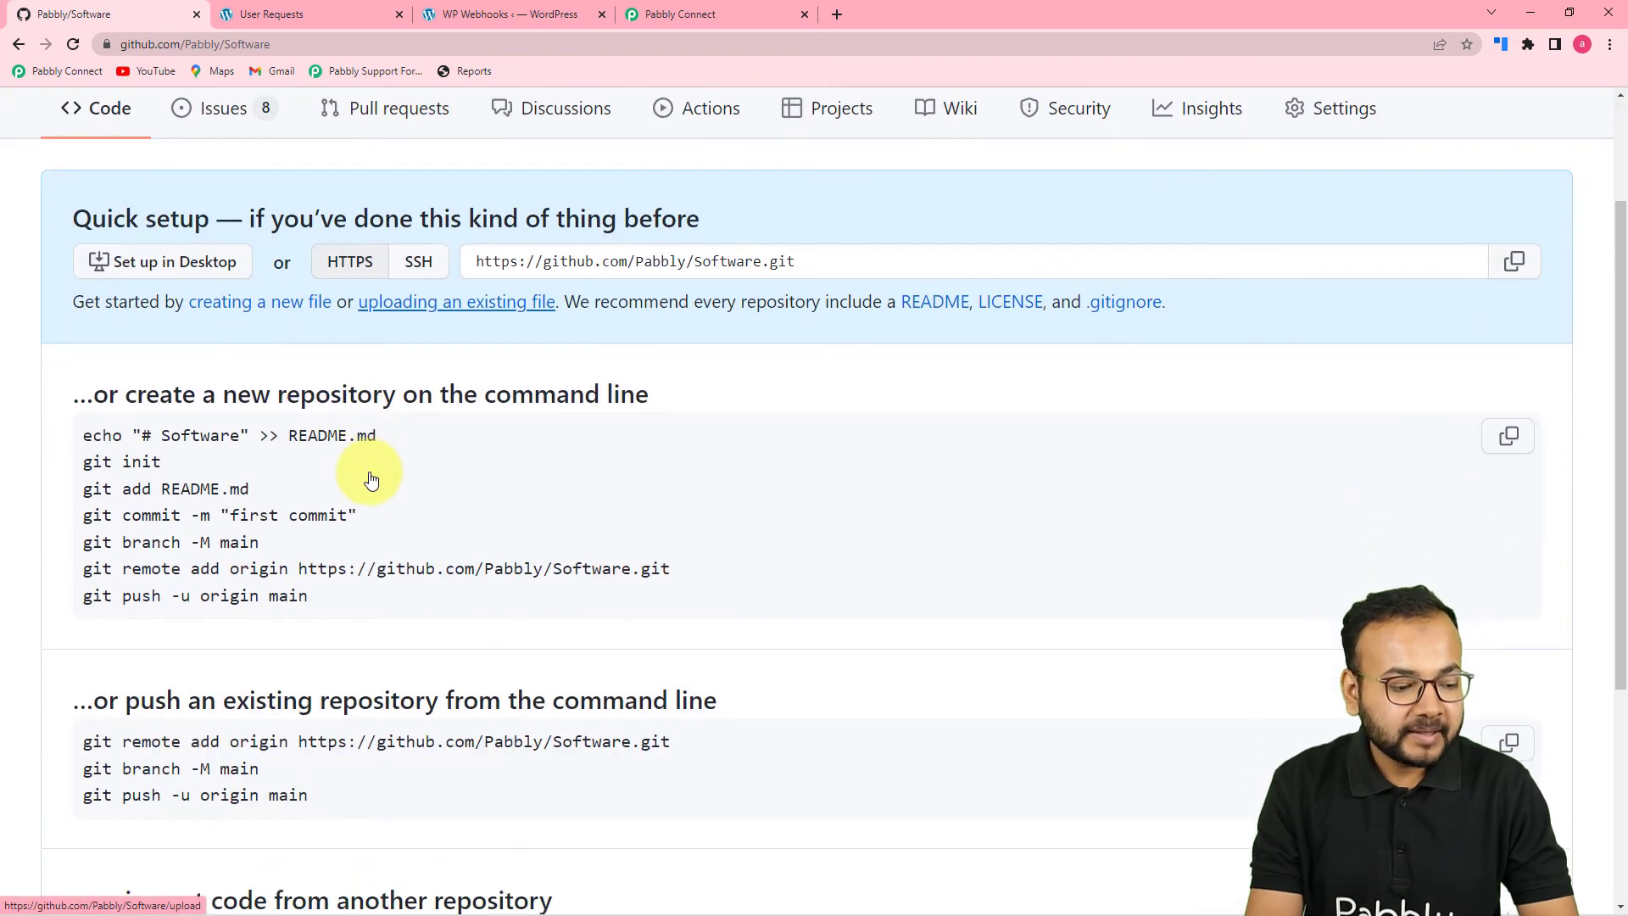
{"action": "scroll", "coordinate": [380, 459], "scroll_direction": "up", "scroll_amount": 2}
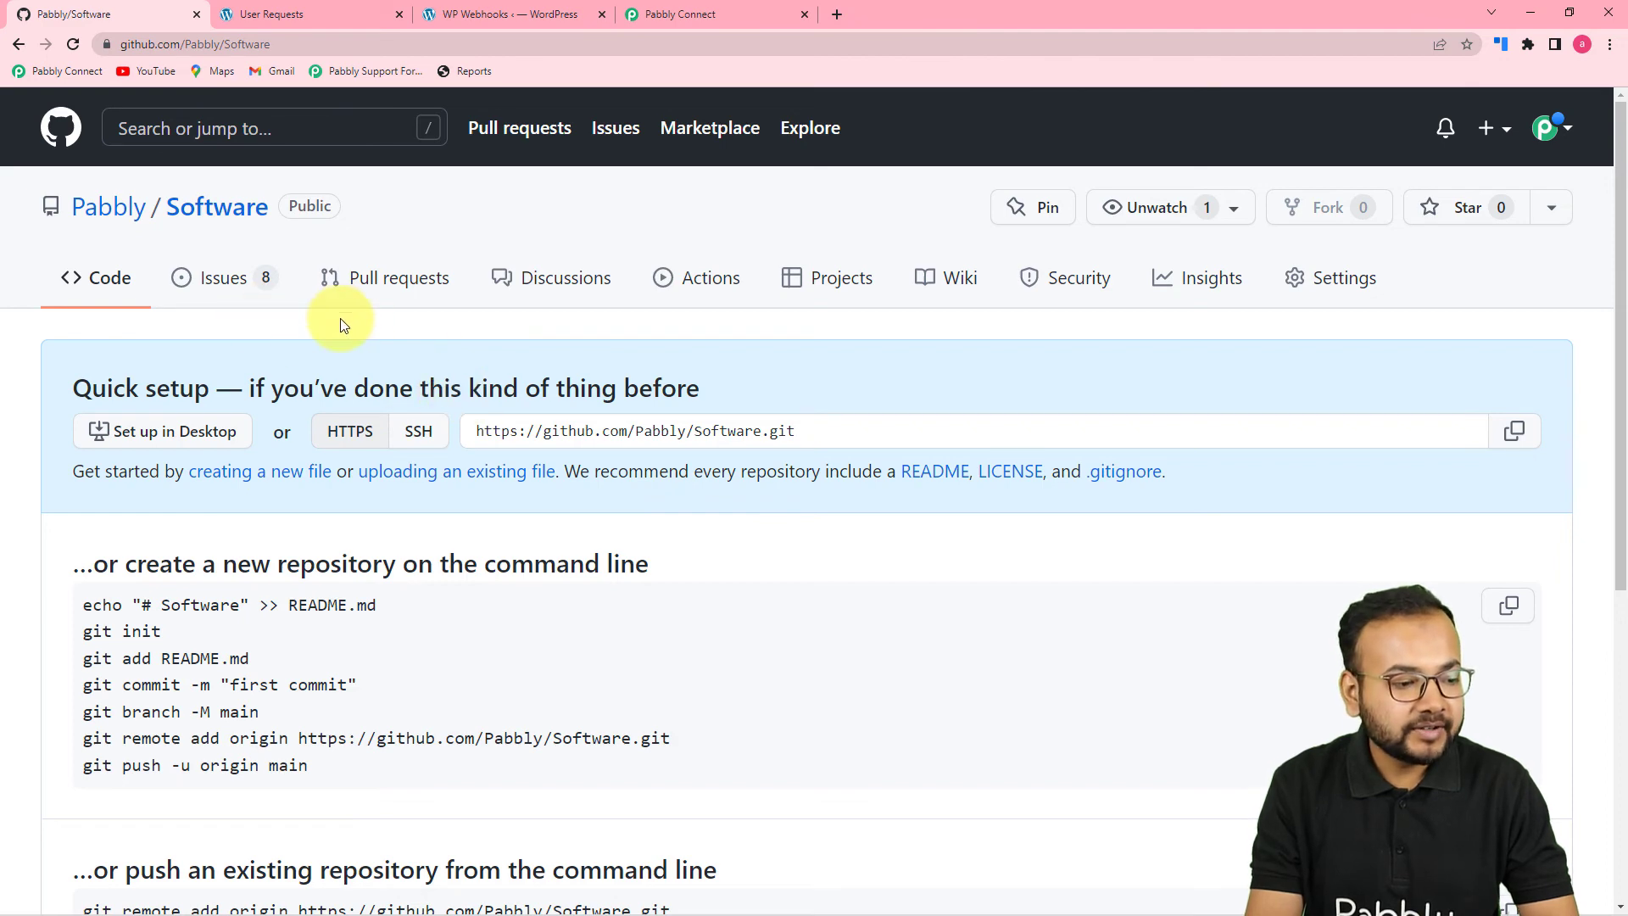
Return to Pabbly Connect and review the whole workflow, from the Fluent Forms trigger and its captured response to the GitHub action's mapped fields
{"action": "left_click", "coordinate": [680, 13]}
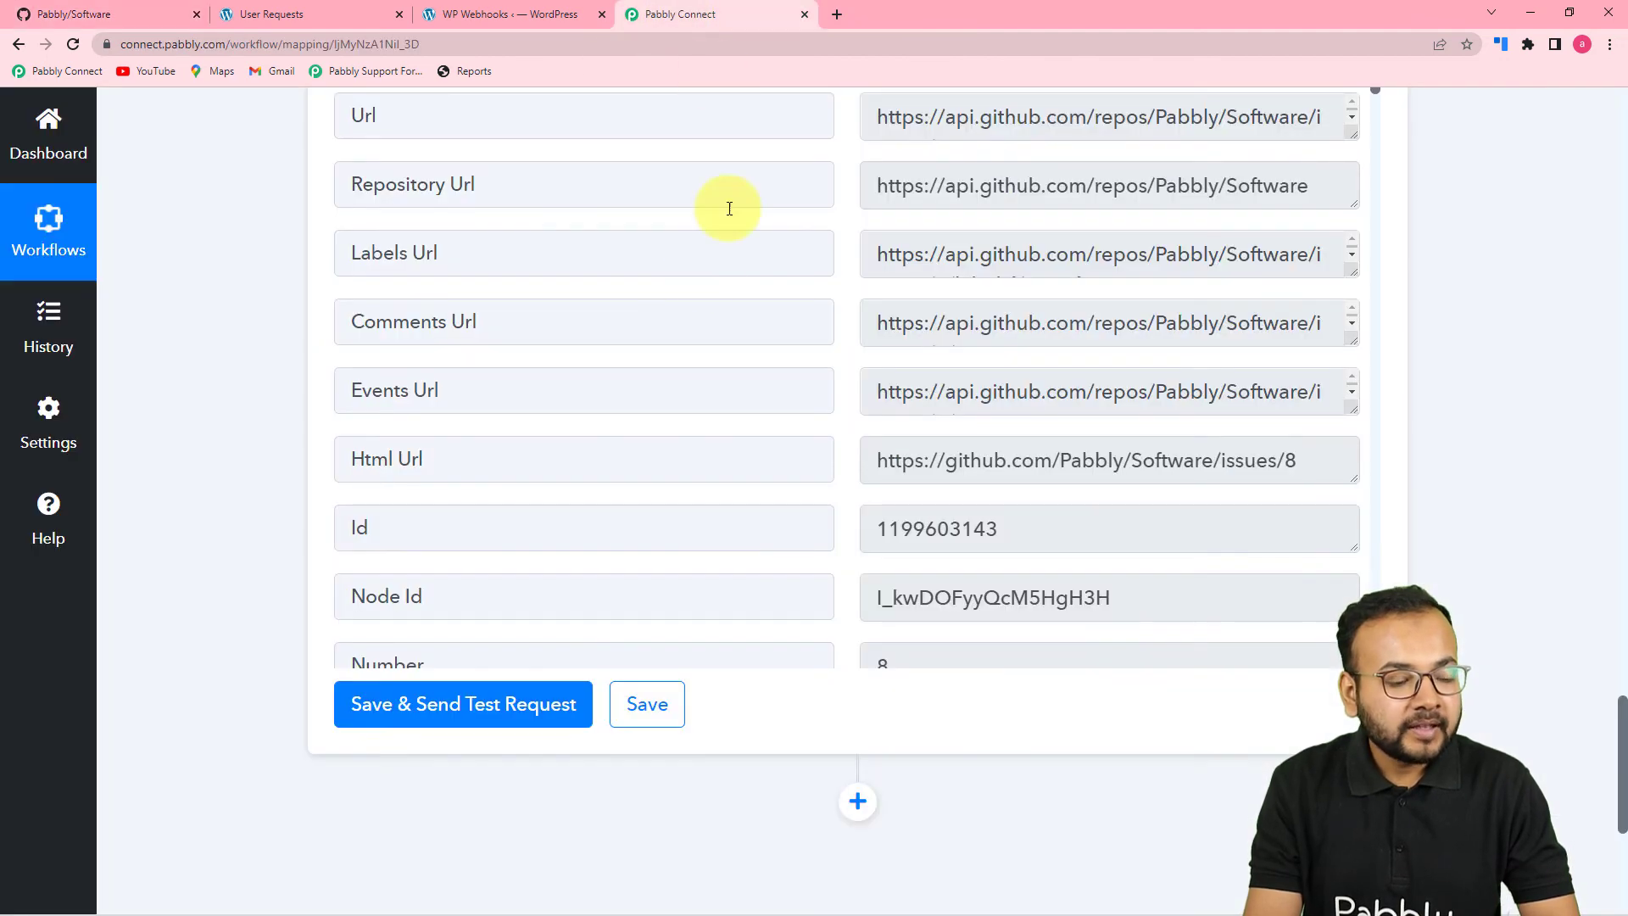
{"action": "scroll", "coordinate": [247, 470], "scroll_direction": "up", "scroll_amount": 20}
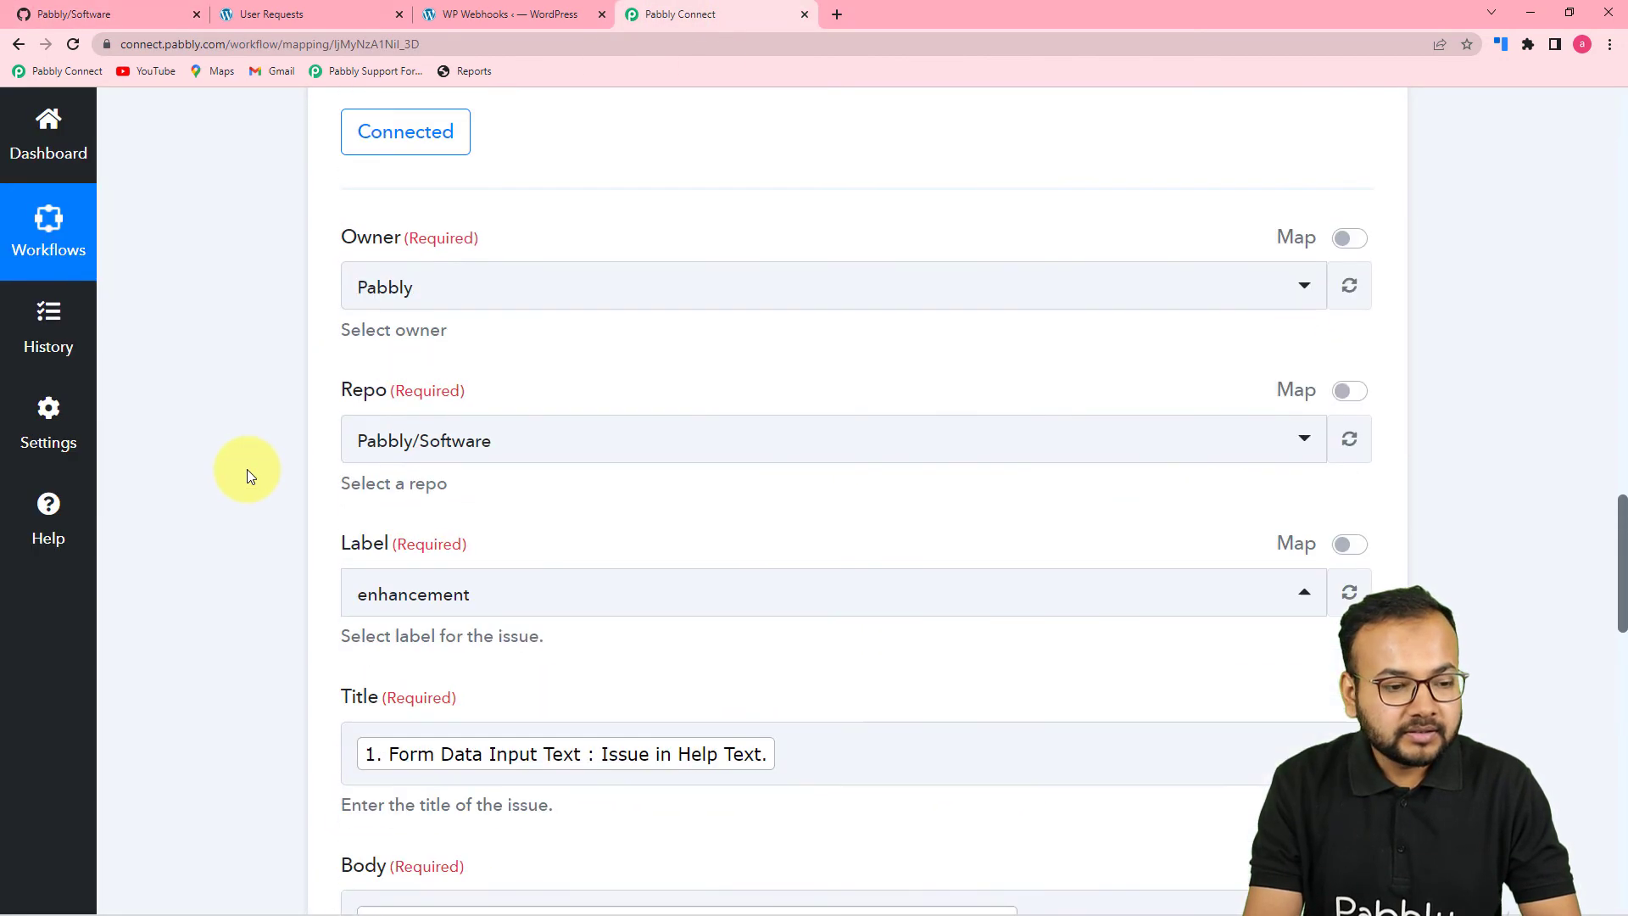
{"action": "scroll", "coordinate": [247, 470], "scroll_direction": "down", "scroll_amount": 4}
{"action": "scroll", "coordinate": [247, 469], "scroll_direction": "up", "scroll_amount": 15}
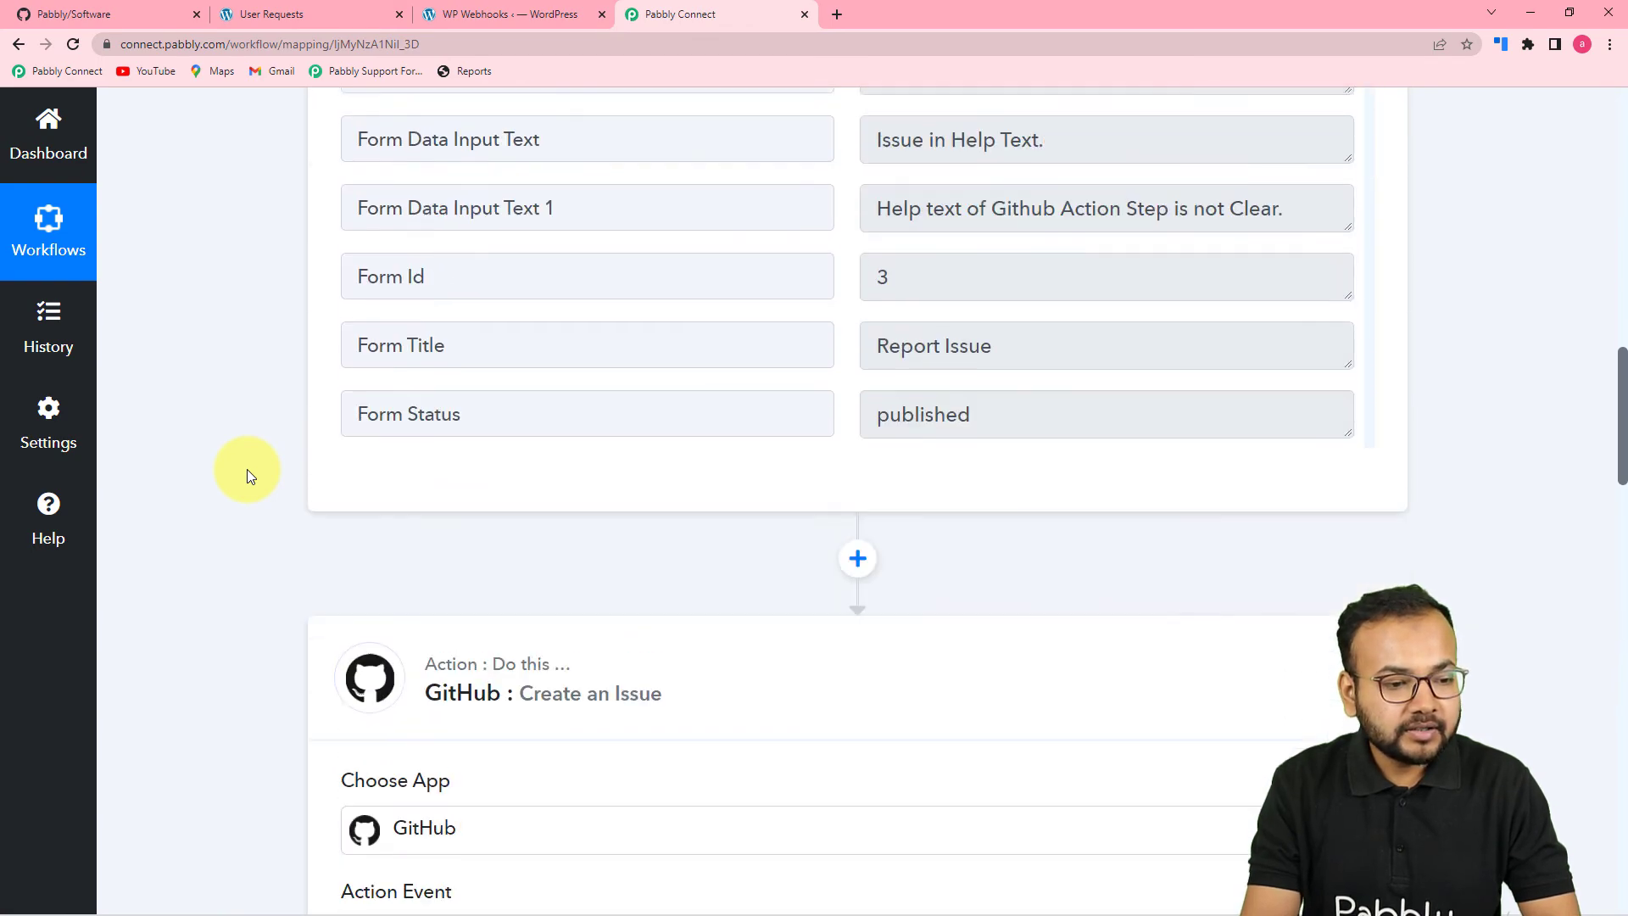
{"action": "scroll", "coordinate": [246, 470], "scroll_direction": "up", "scroll_amount": 9}
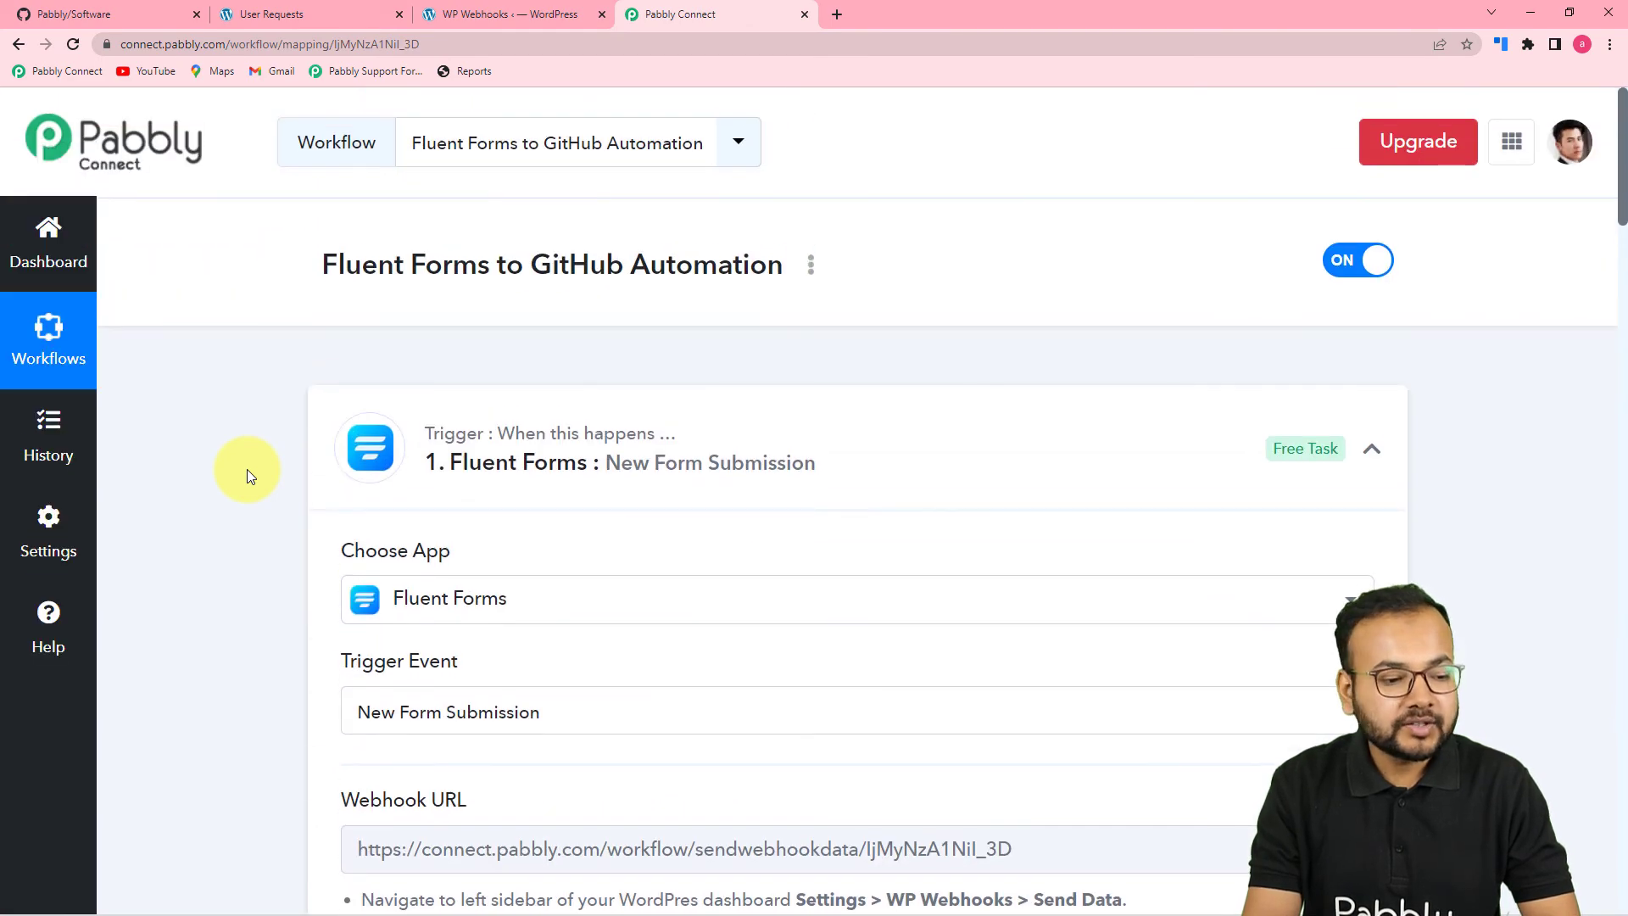
{"action": "scroll", "coordinate": [247, 469], "scroll_direction": "down", "scroll_amount": 3}
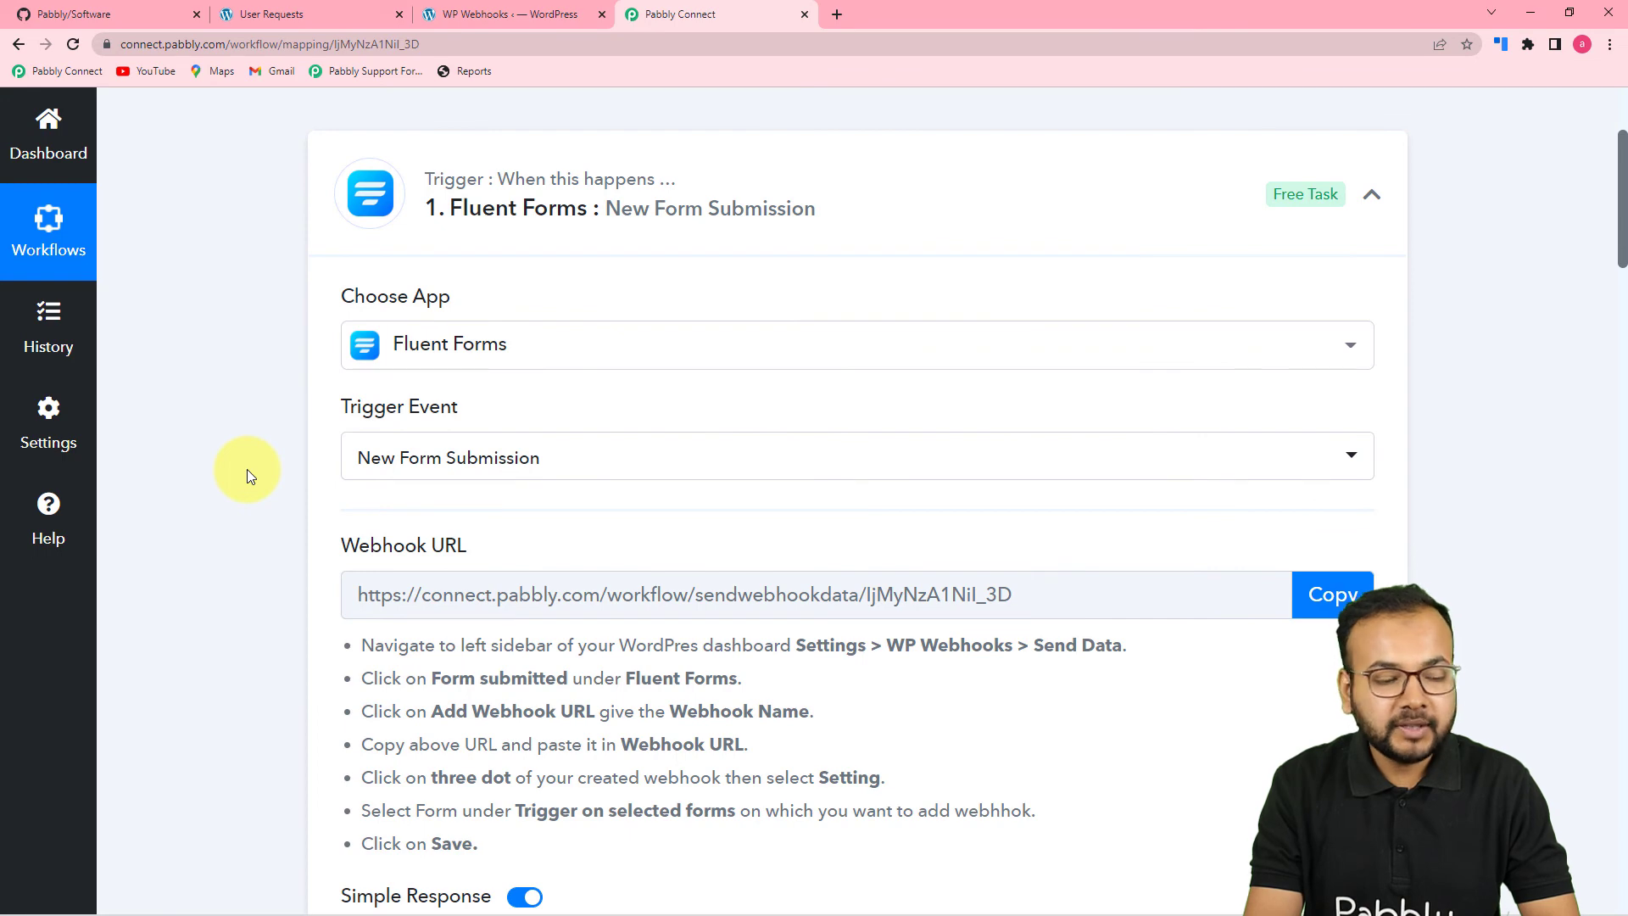
{"action": "scroll", "coordinate": [247, 470], "scroll_direction": "down", "scroll_amount": 4}
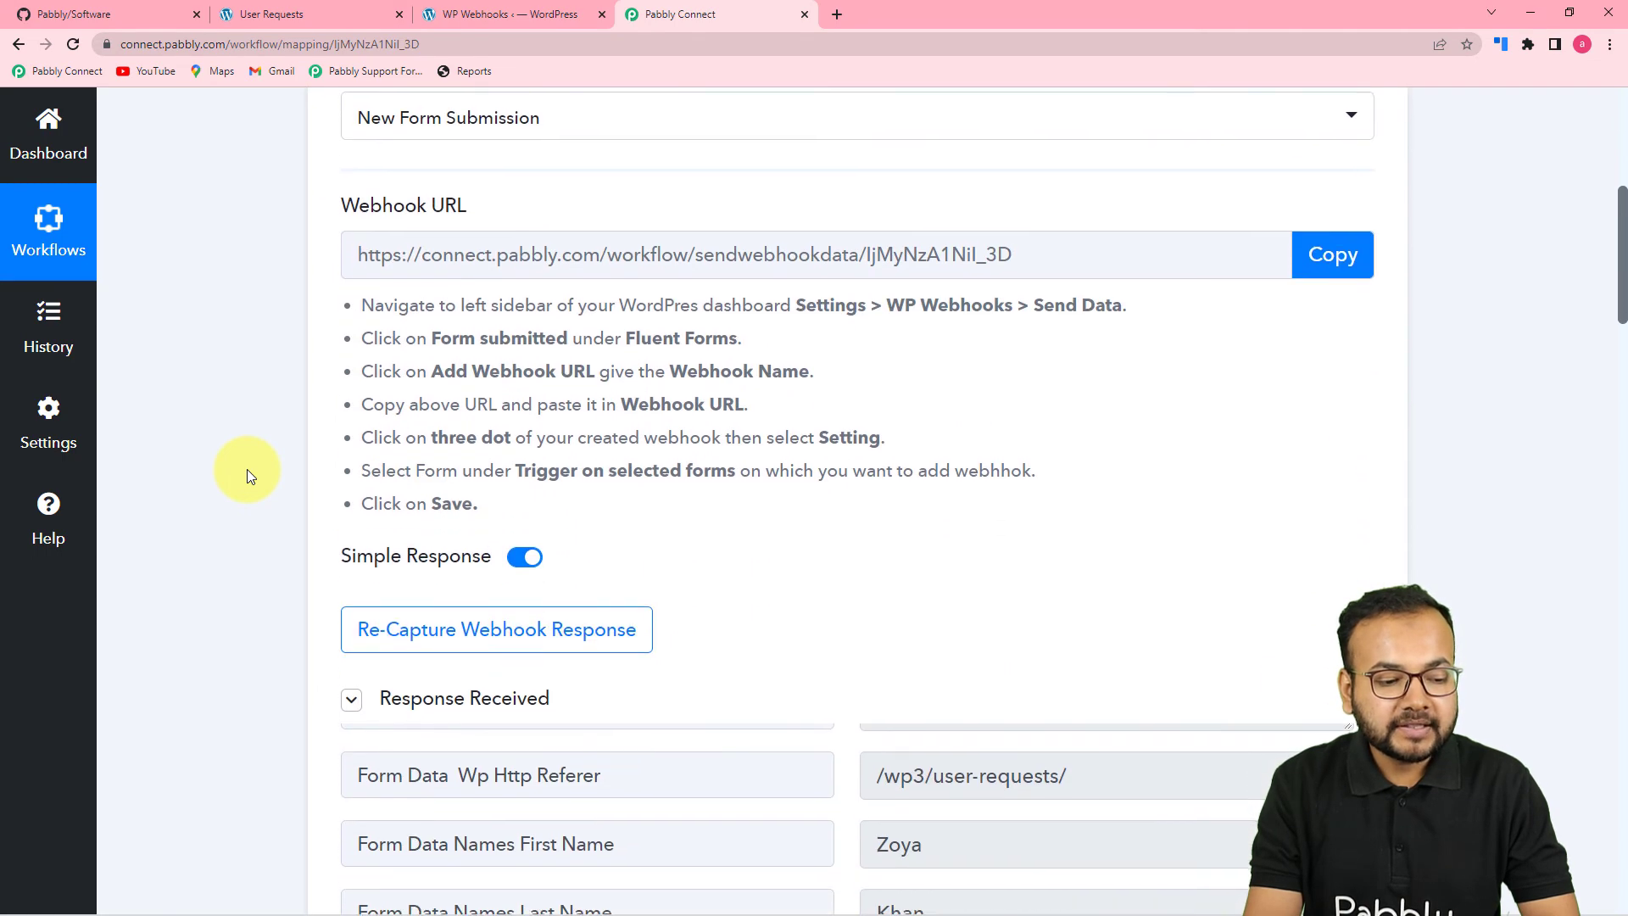
{"action": "scroll", "coordinate": [247, 470], "scroll_direction": "down", "scroll_amount": 12}
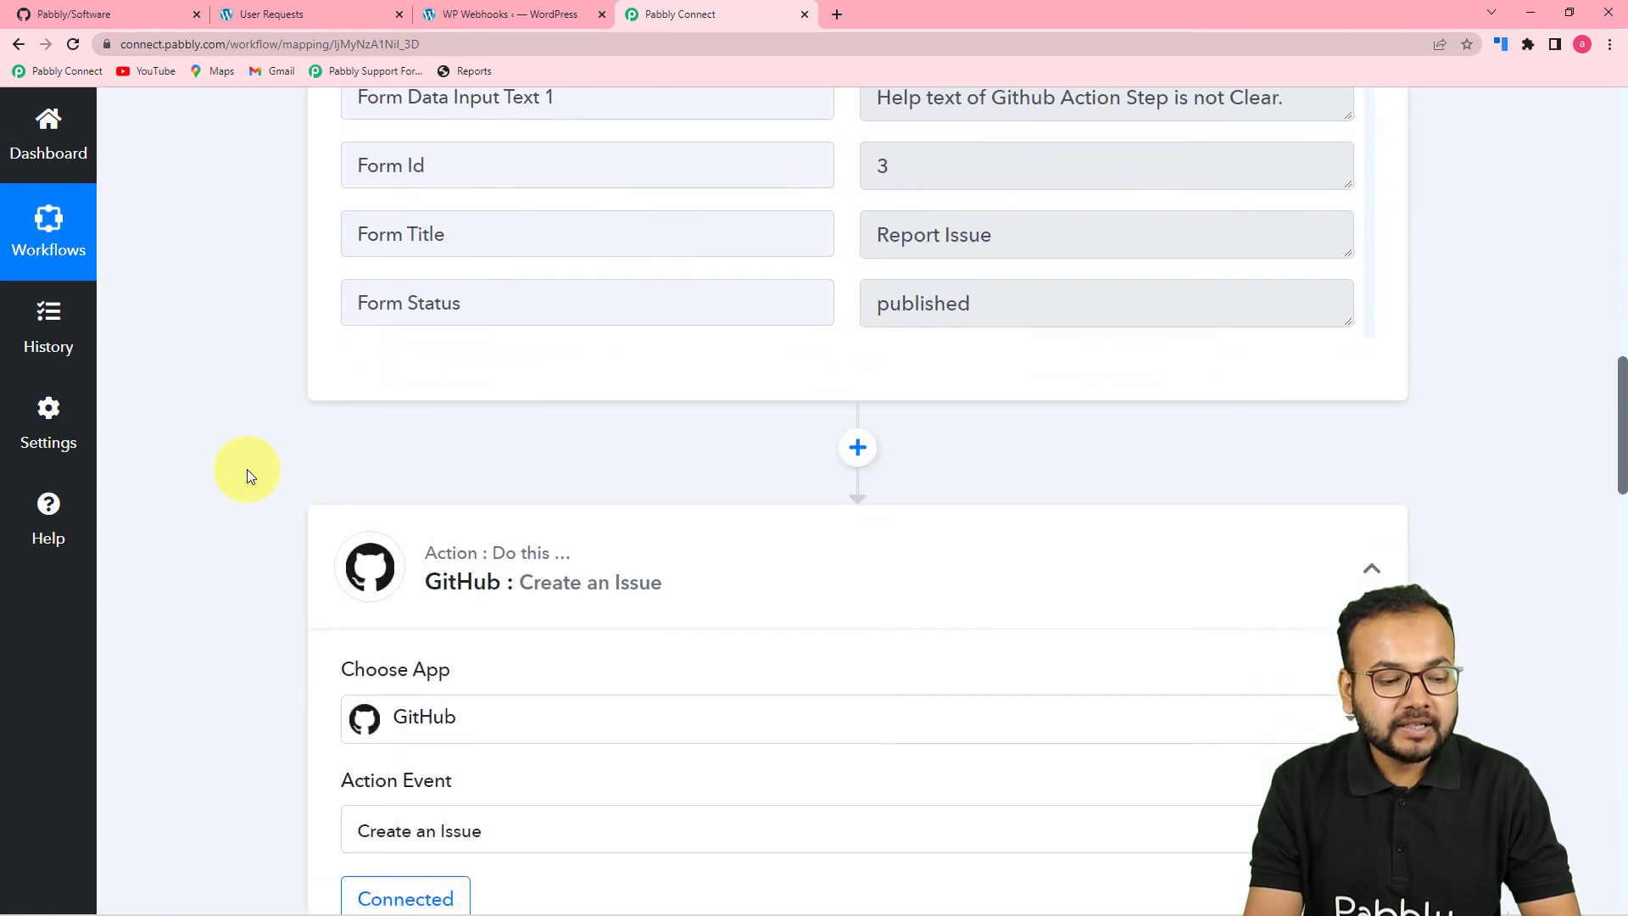
{"action": "scroll", "coordinate": [247, 470], "scroll_direction": "down", "scroll_amount": 6}
{"action": "scroll", "coordinate": [246, 469], "scroll_direction": "down", "scroll_amount": 9}
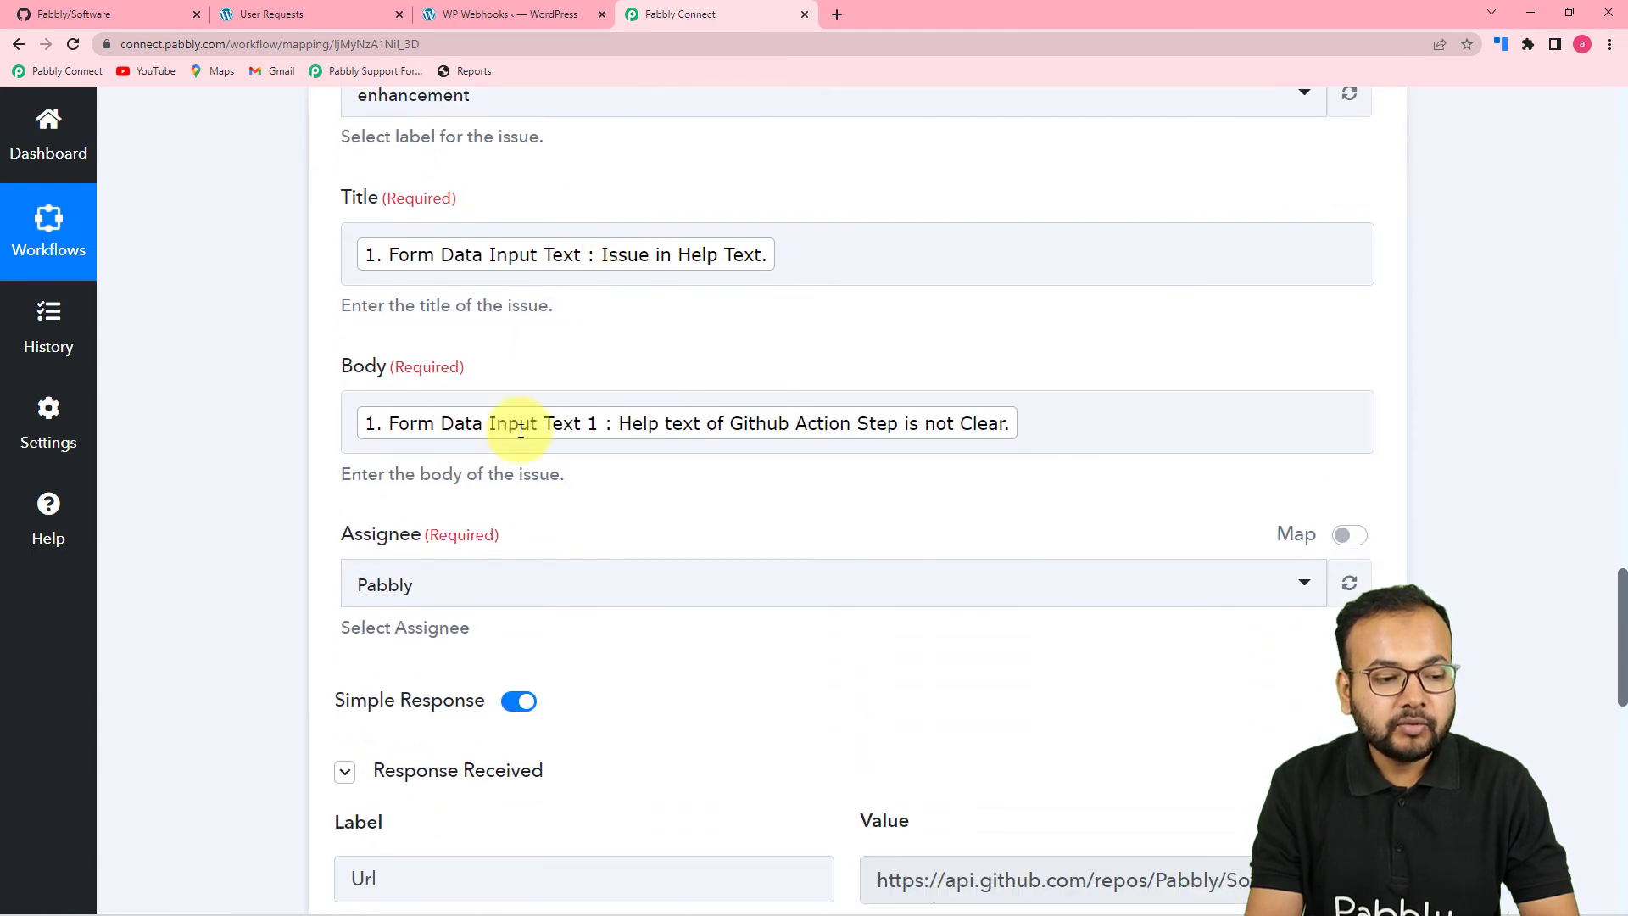